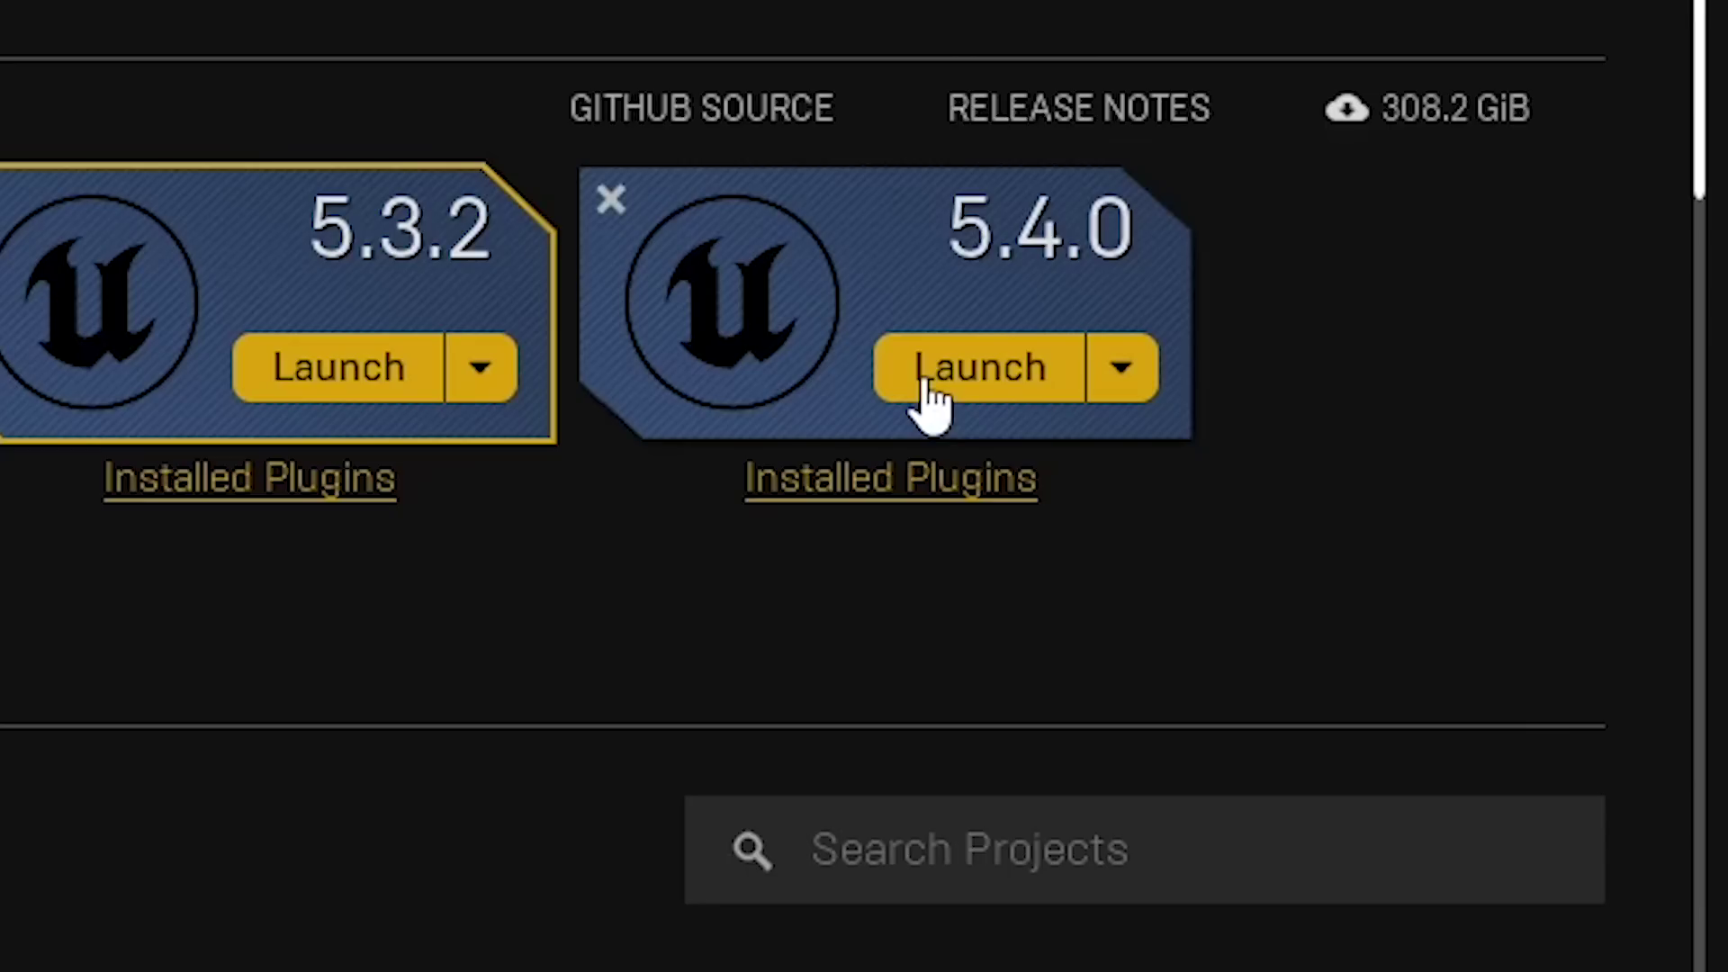
Step: Launch Unreal Engine 5.4.0 from the Epic Games Launcher library
click(926, 396)
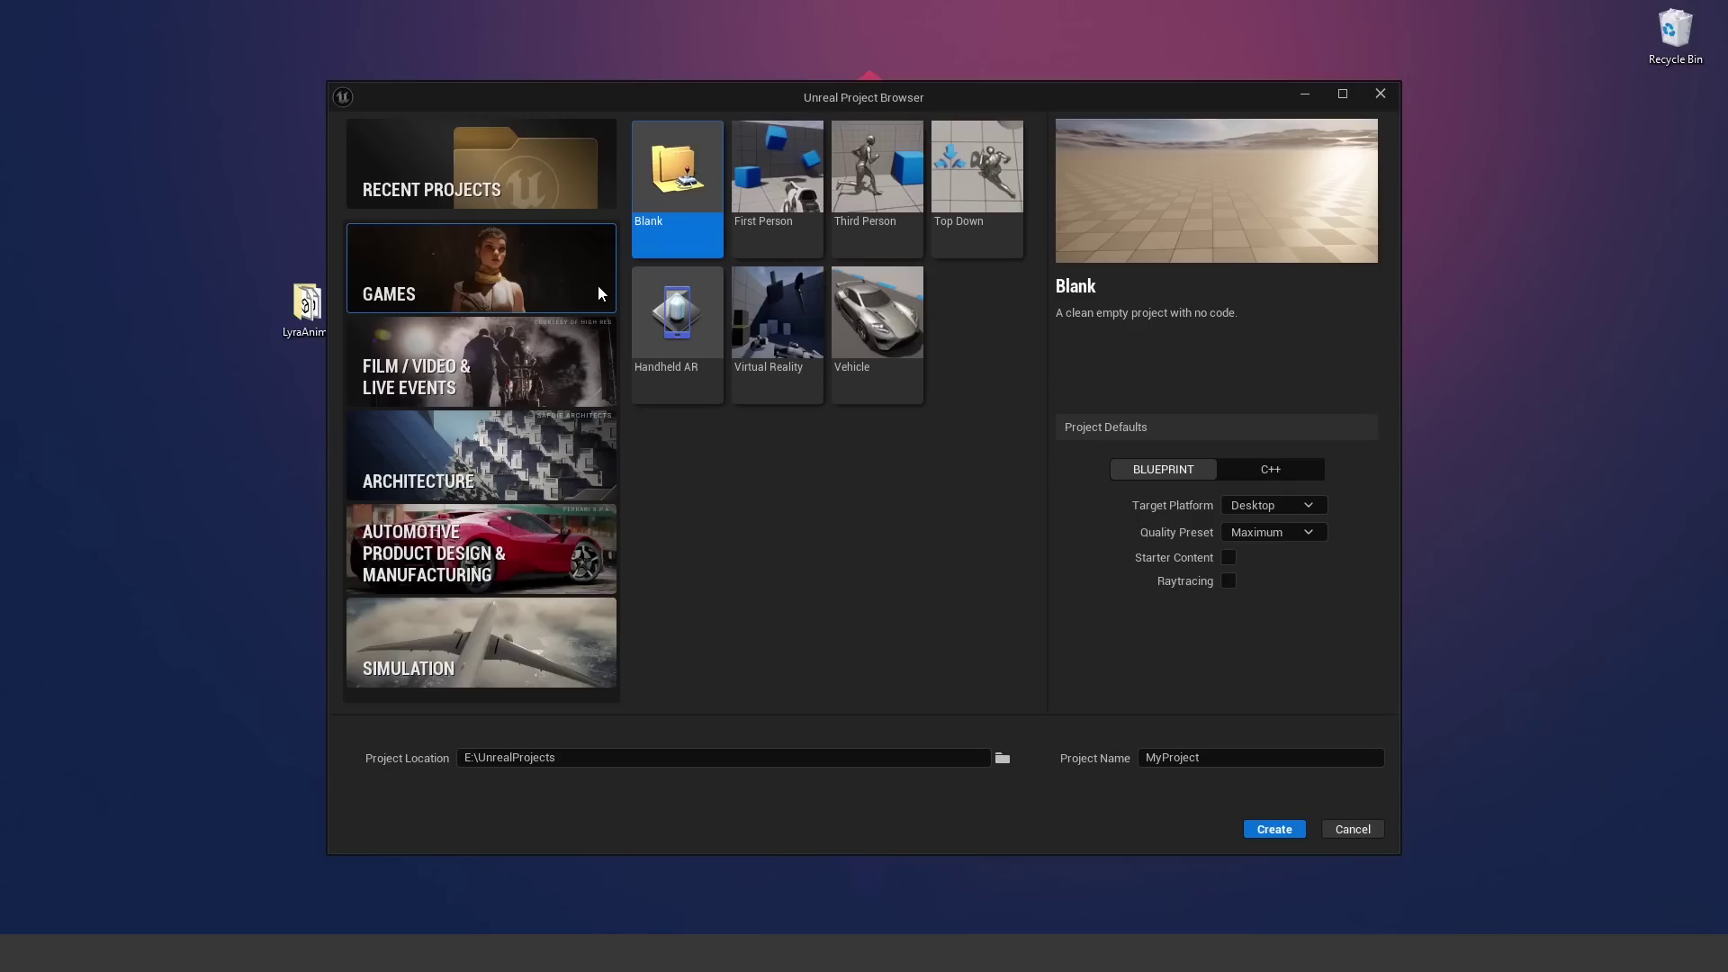
Step: Create a new Third Person project named MotionMatching1
click(863, 221)
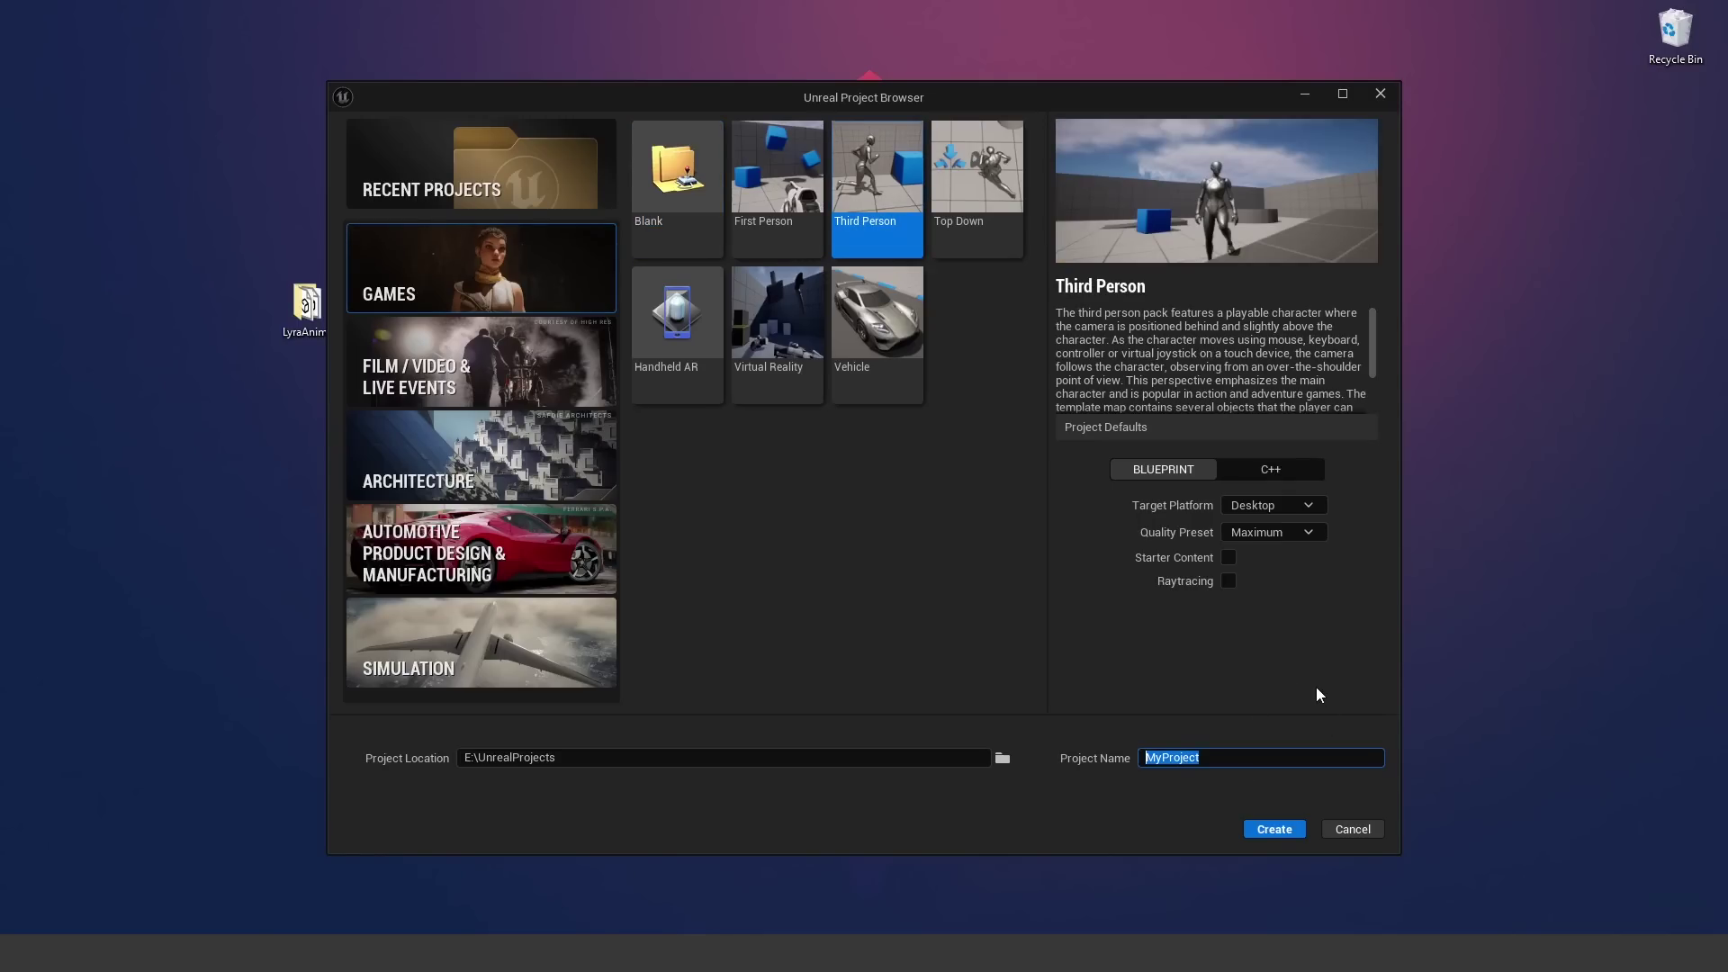
text(MotionMatching1)
key(Return)
click(1275, 829)
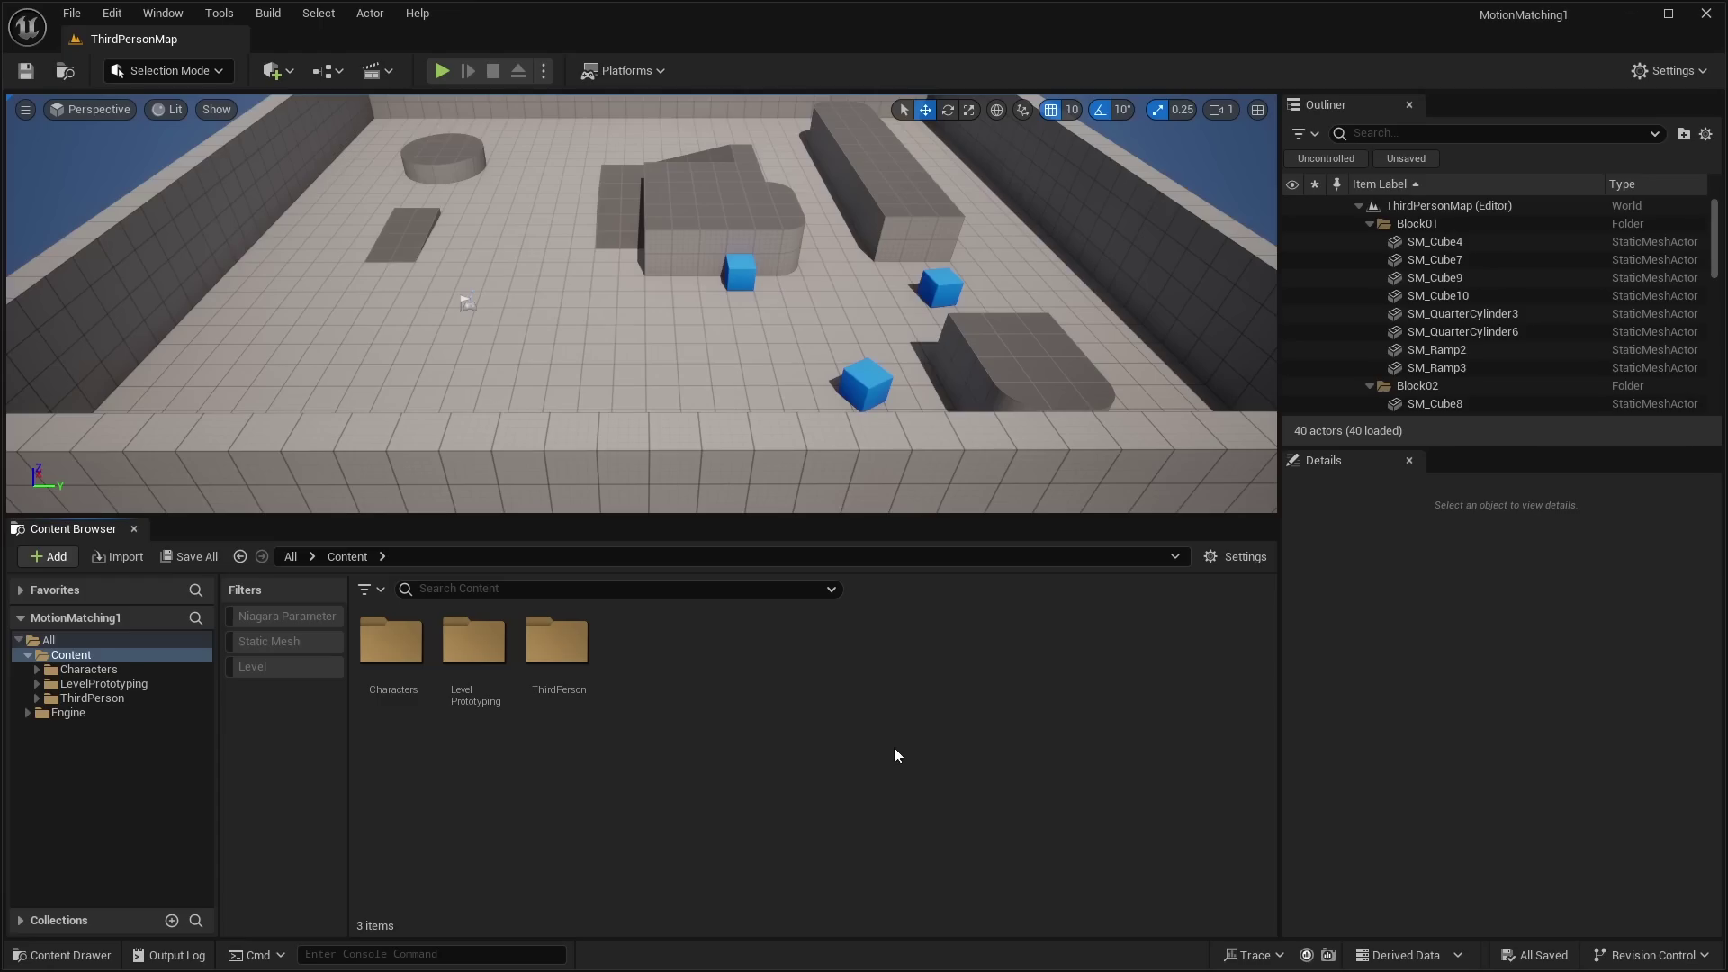
Step: Play the level in the editor, run the character around with WASD, then stop
click(441, 70)
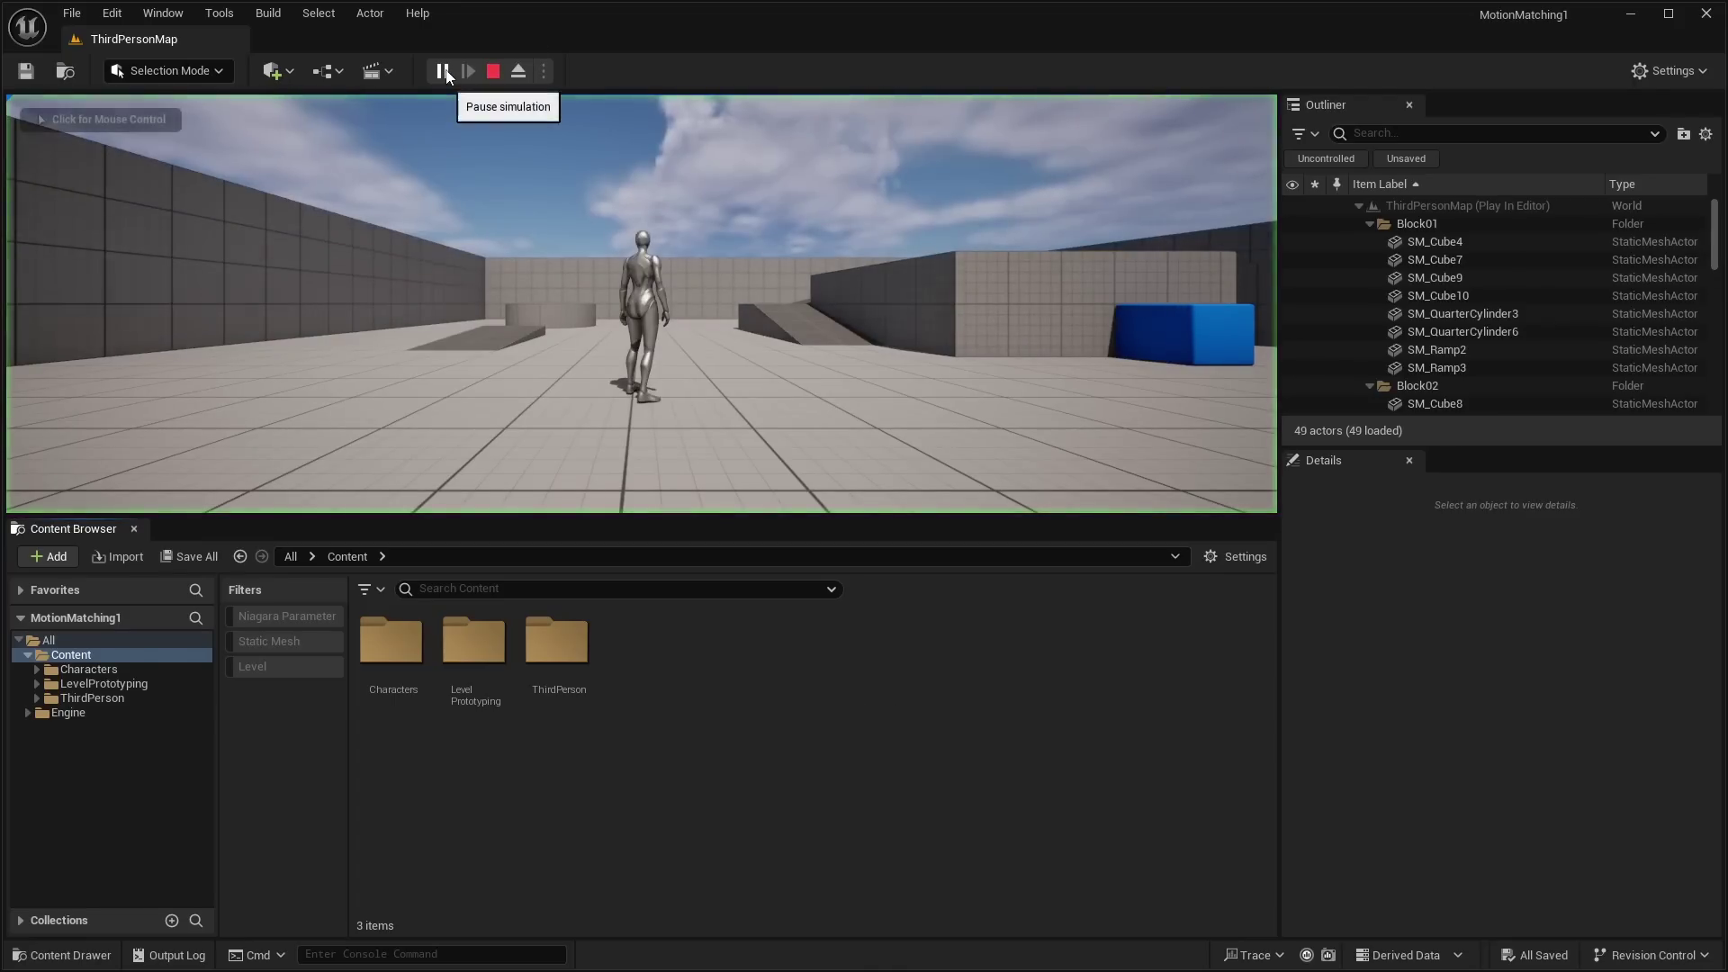
key(s)
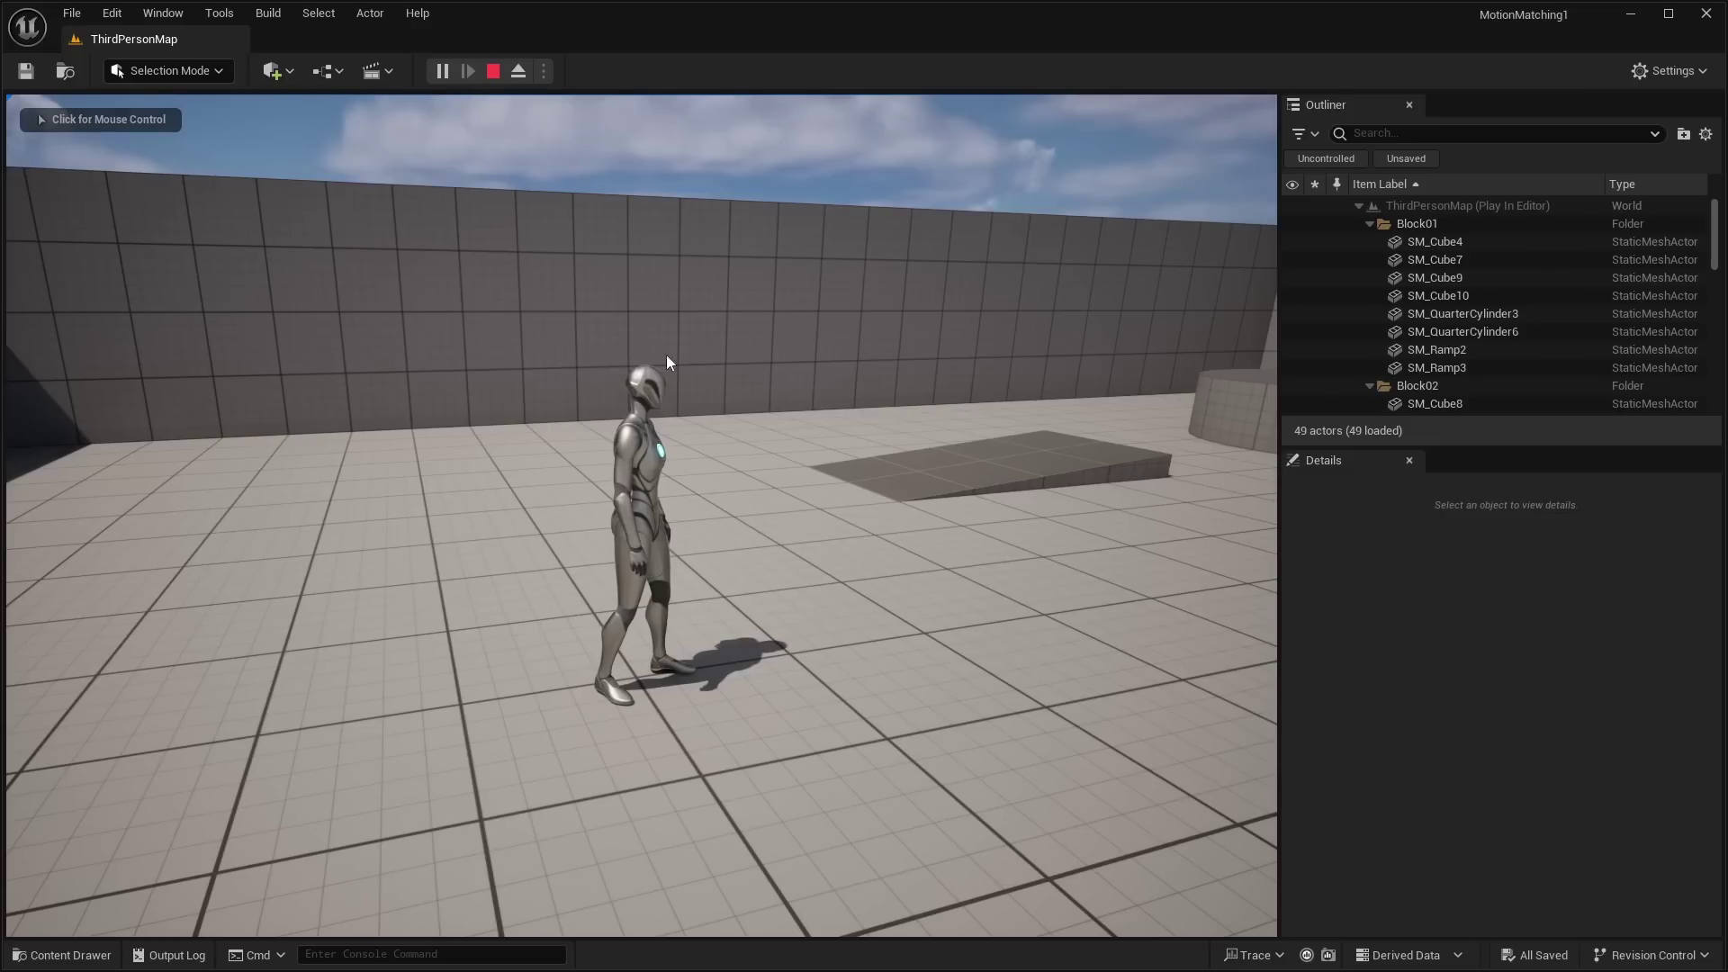
key(s)
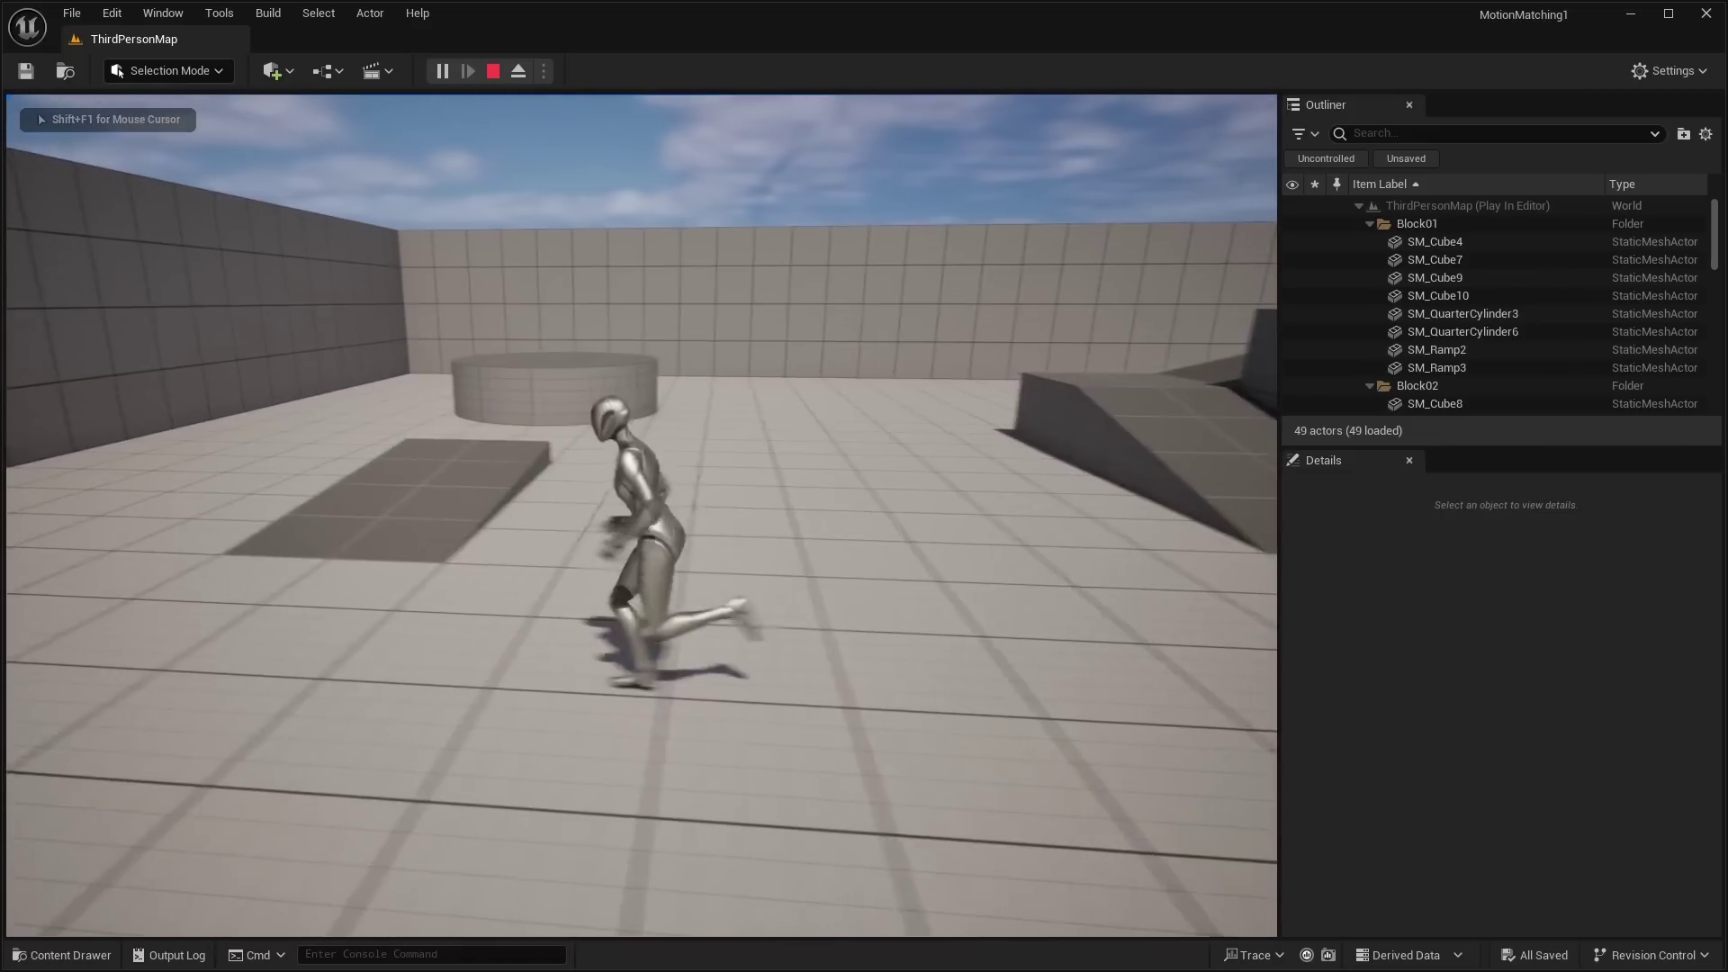
key(w)
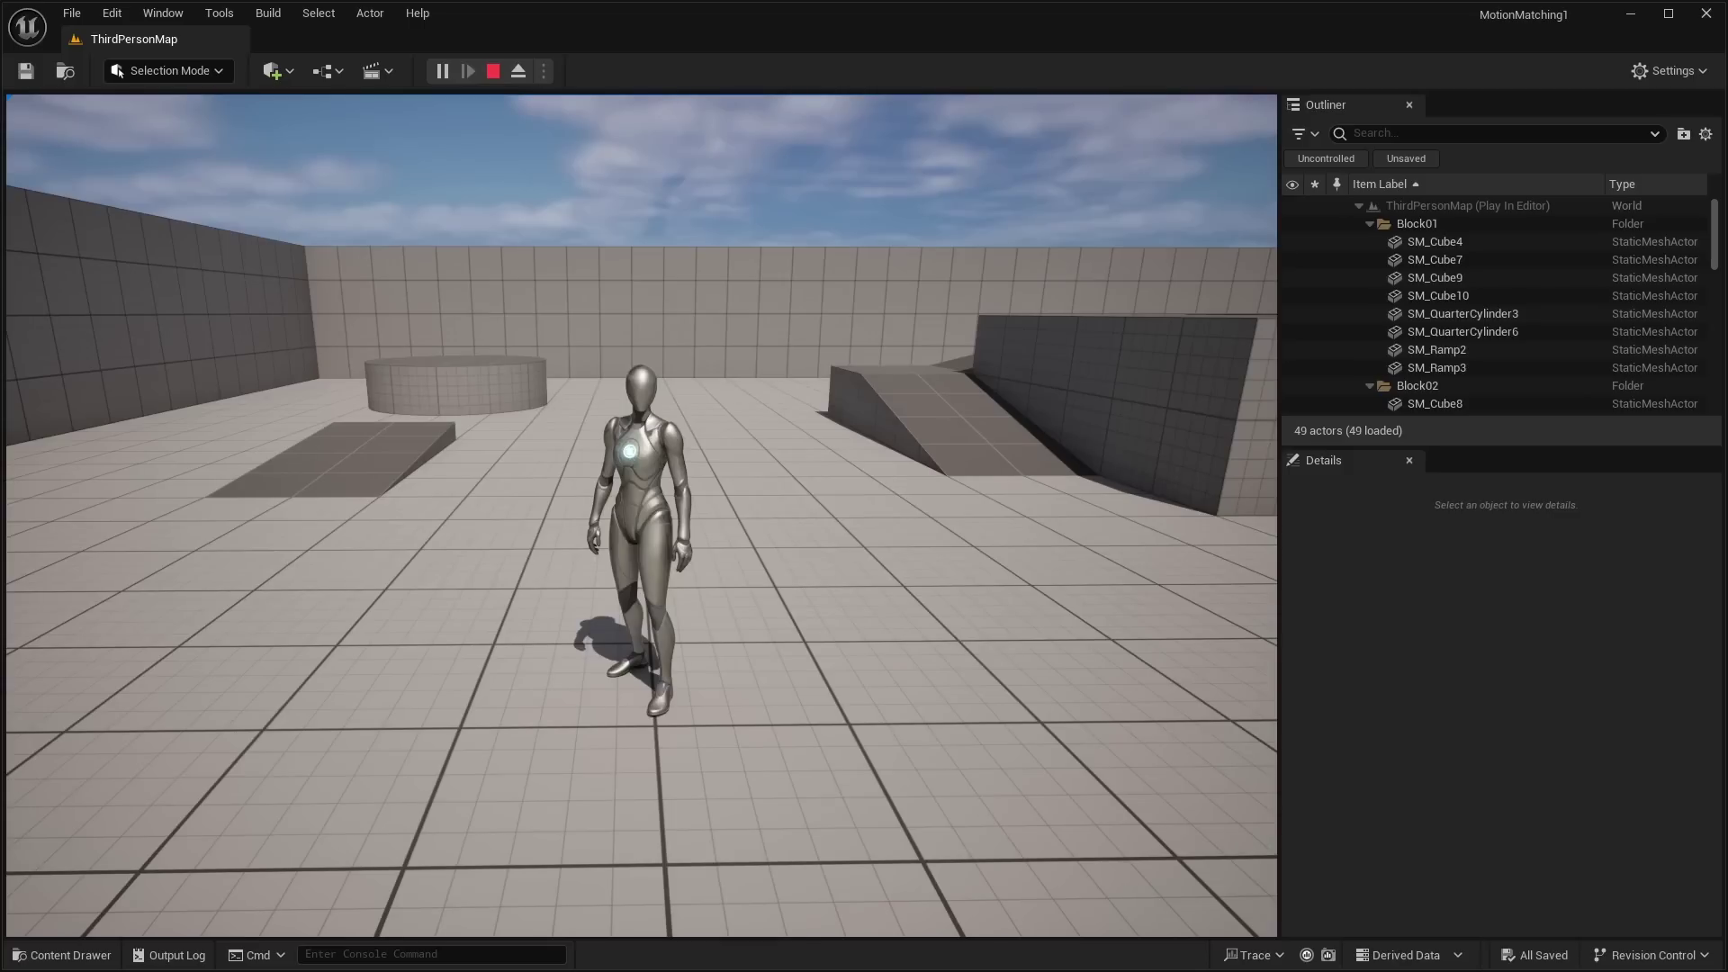
key(a)
key(s)
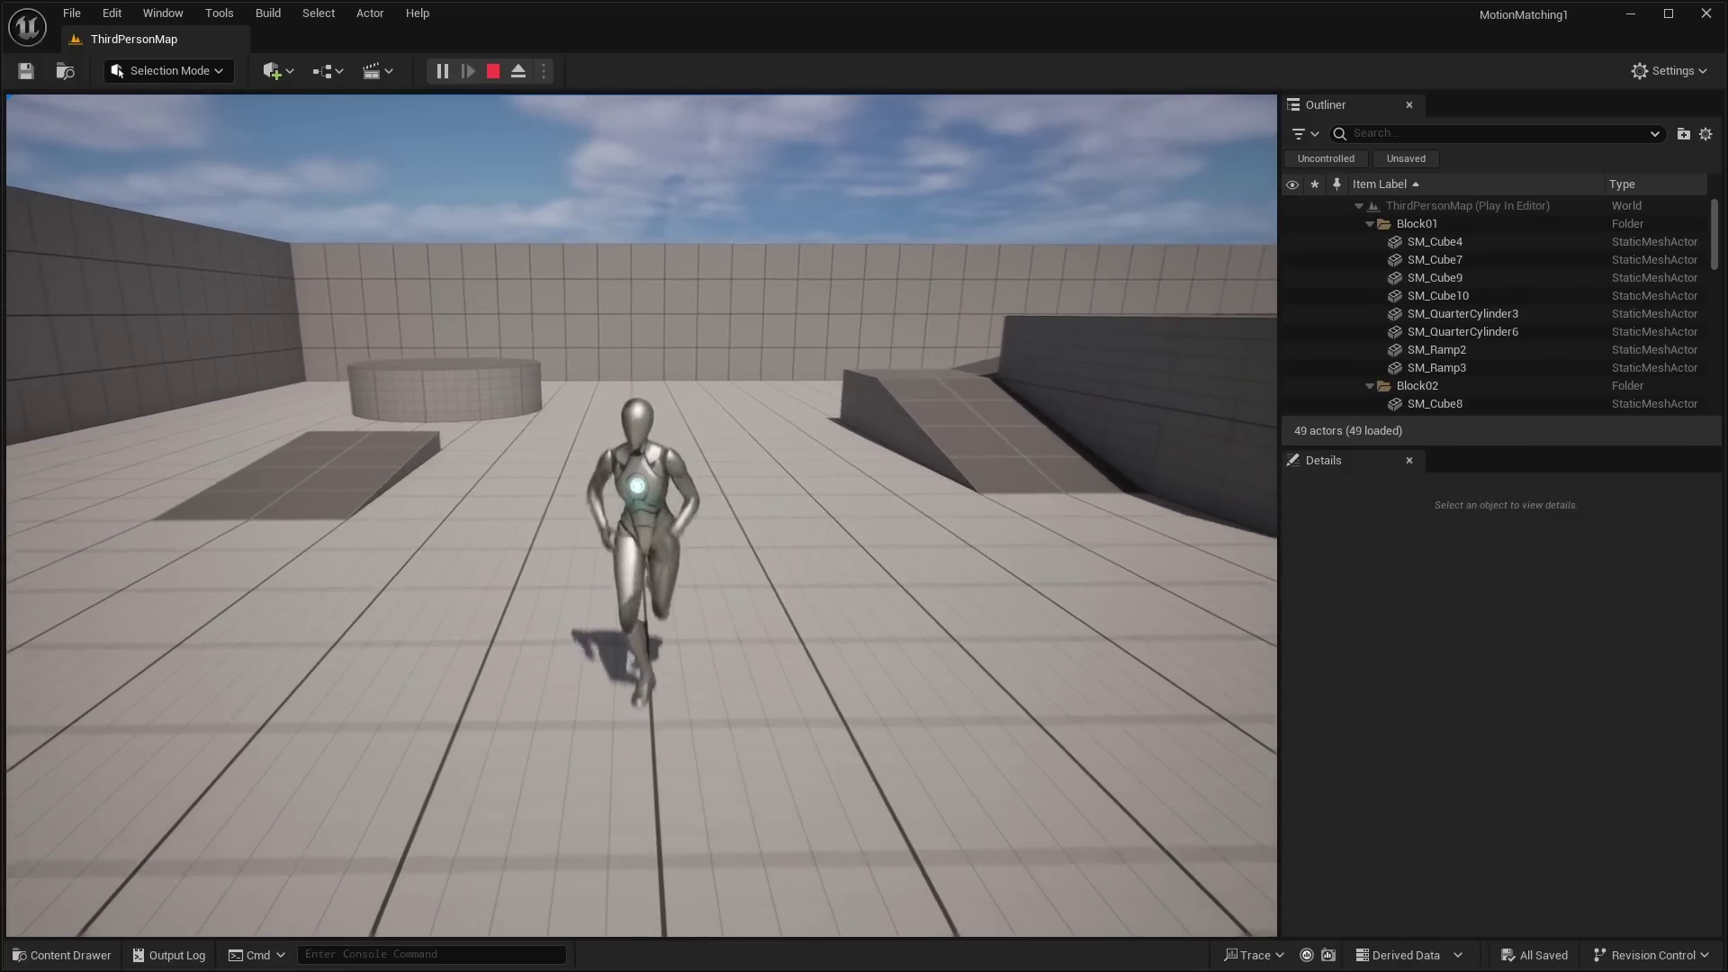
key(s)
key(w)
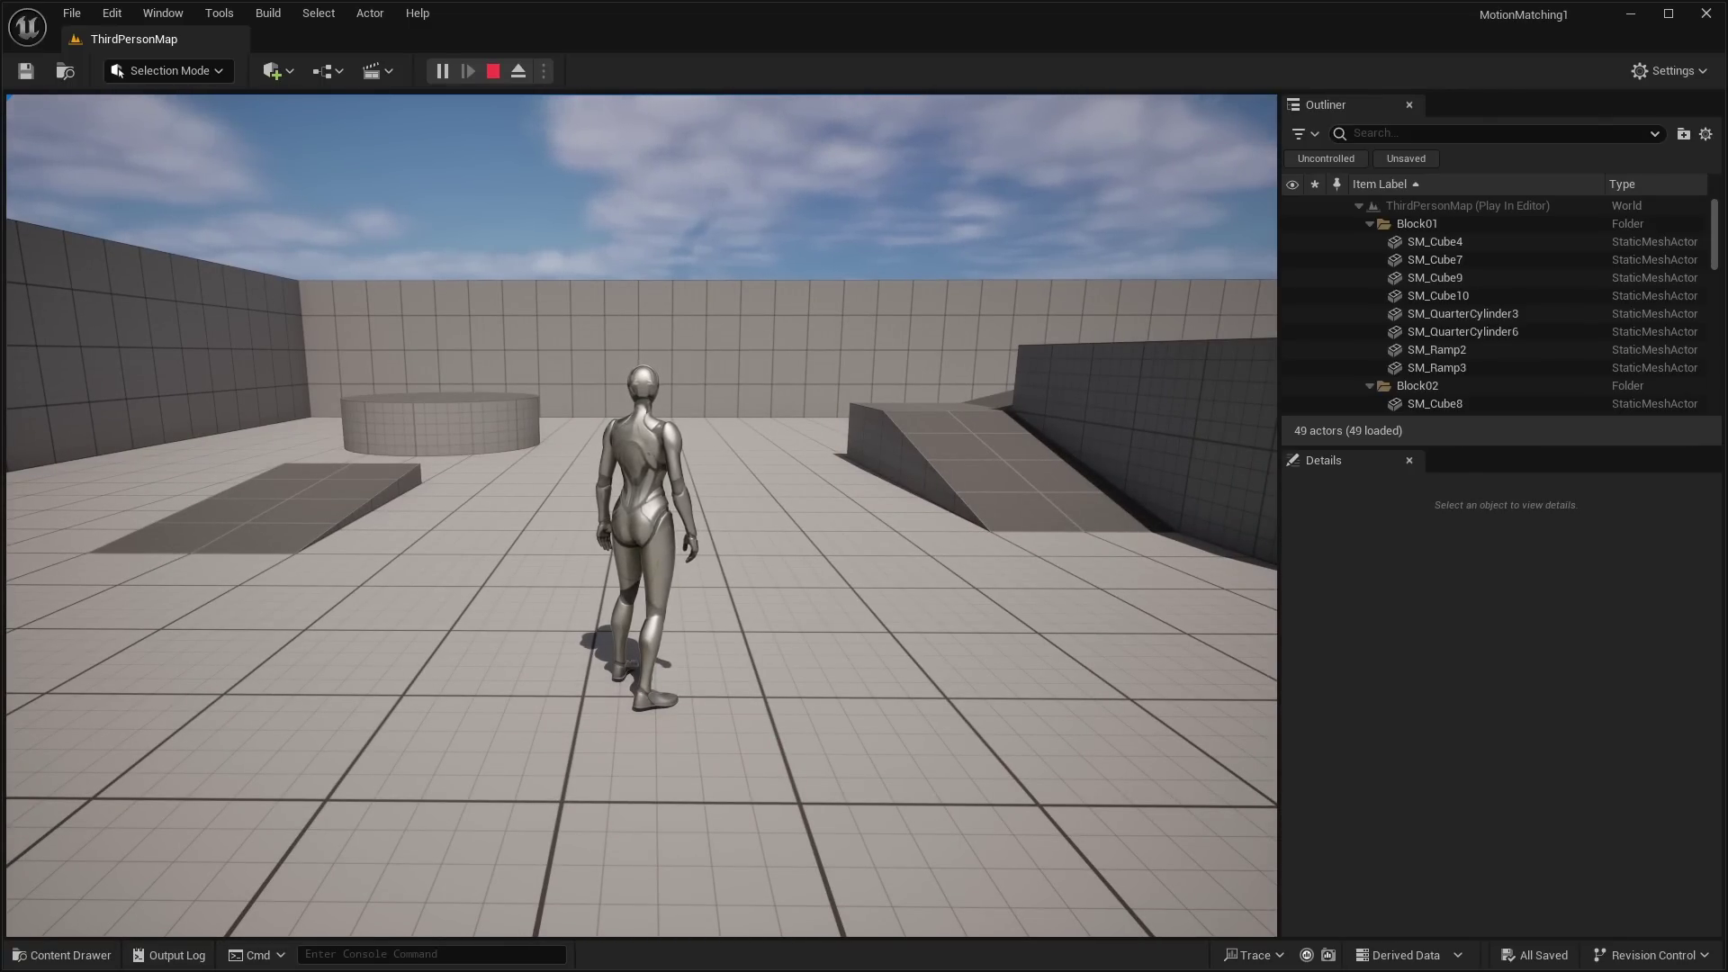
key(Escape)
Step: Dock the Content Drawer, then create and open an Animations folder in Content
click(61, 955)
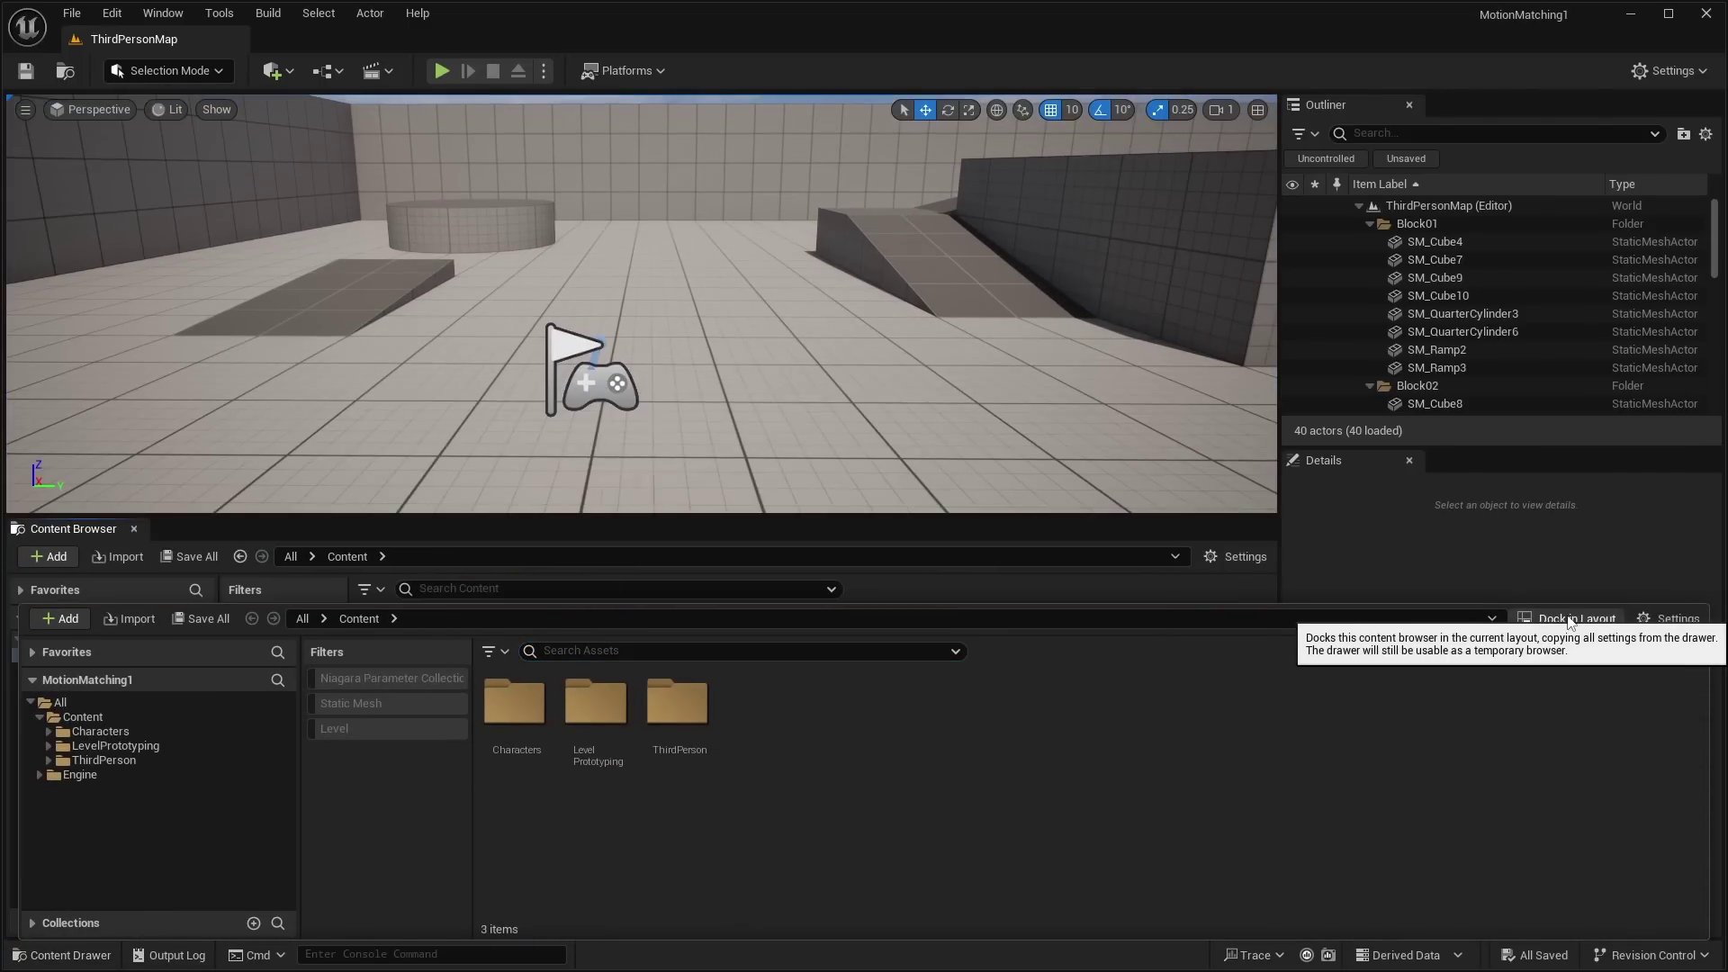
click(1576, 620)
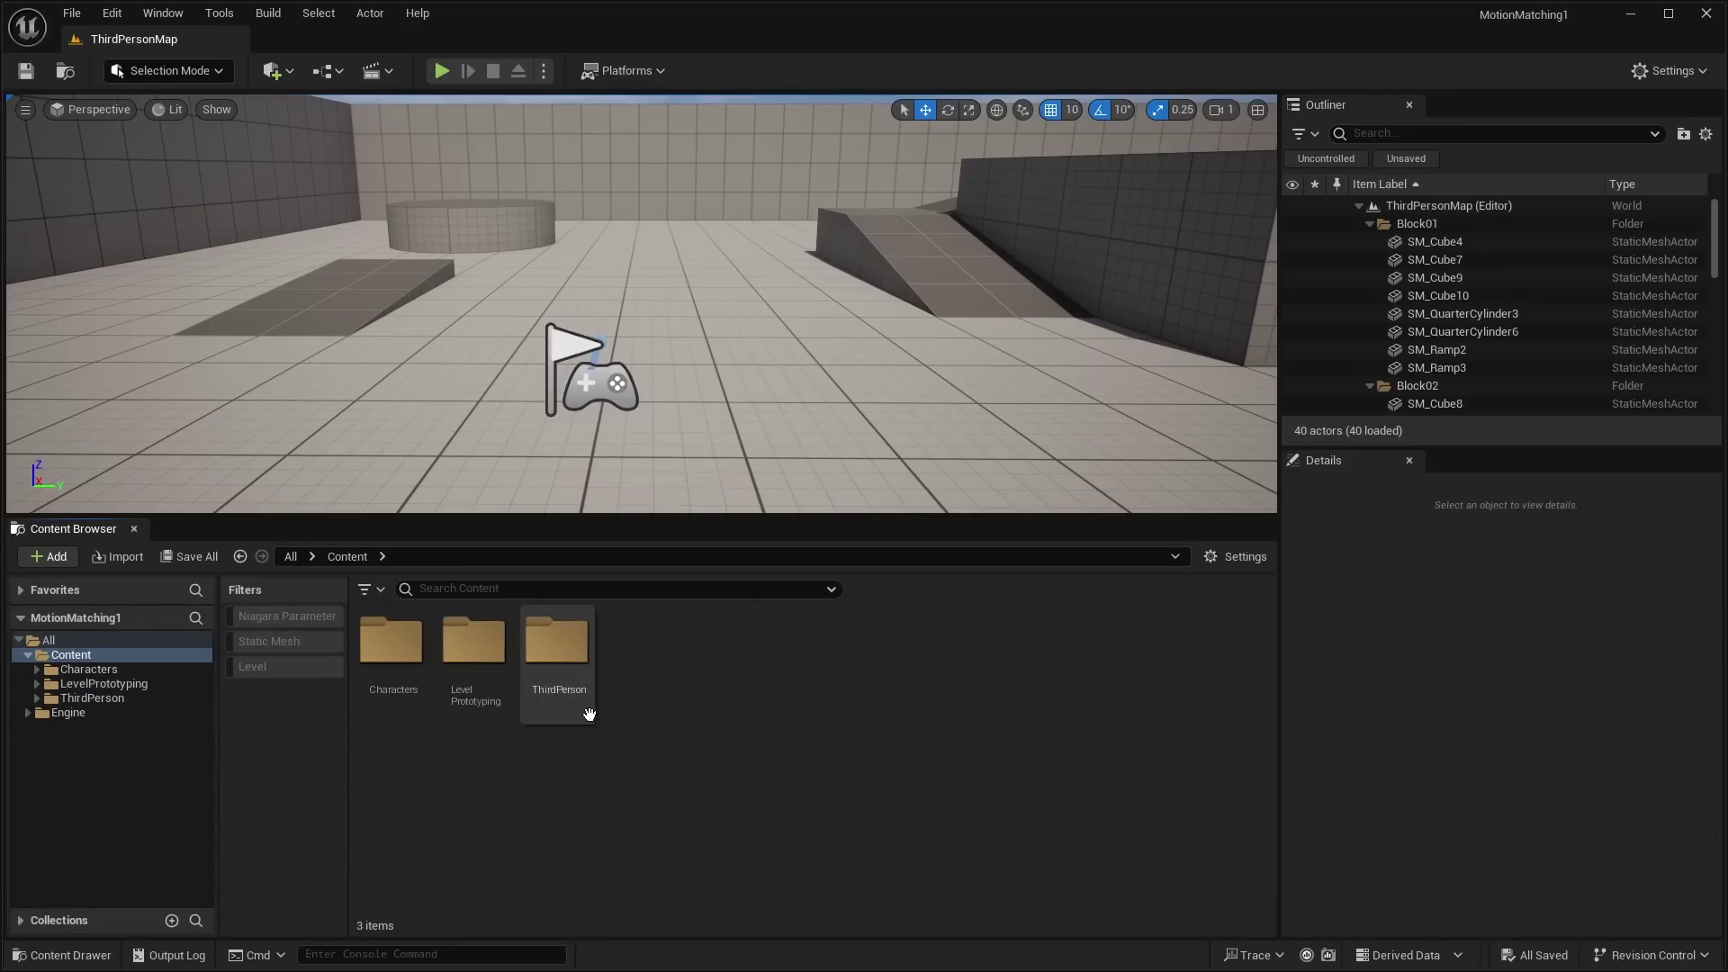
right_click(743, 648)
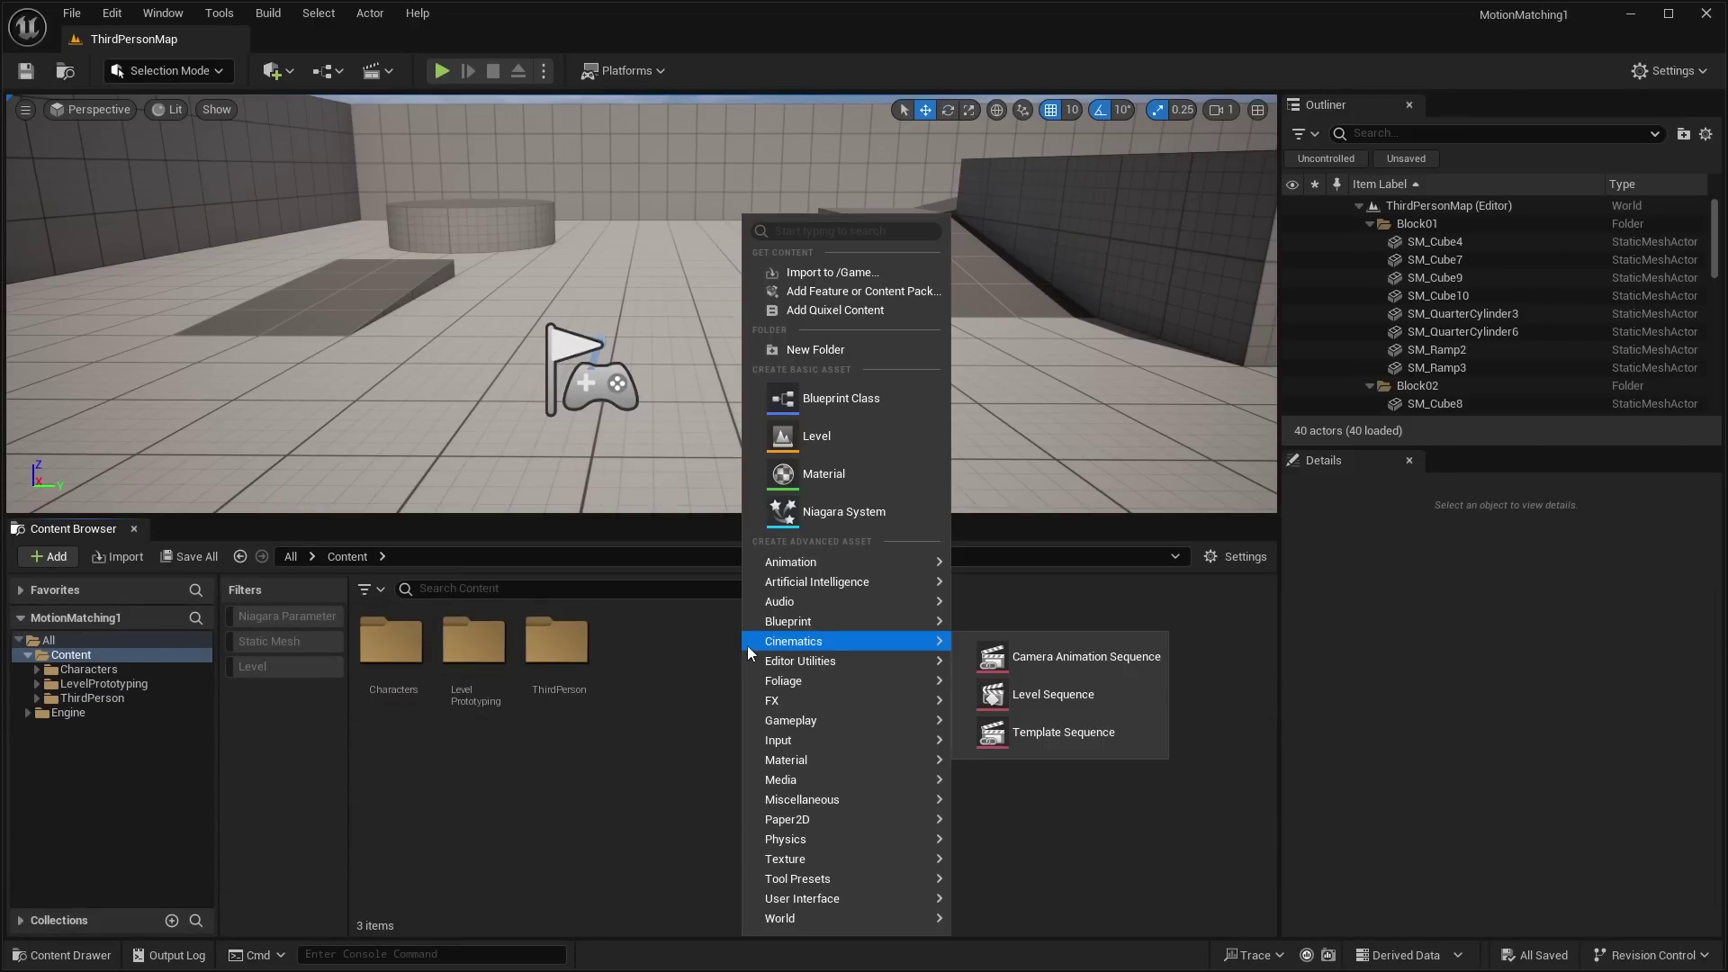
click(815, 350)
text(Animation)
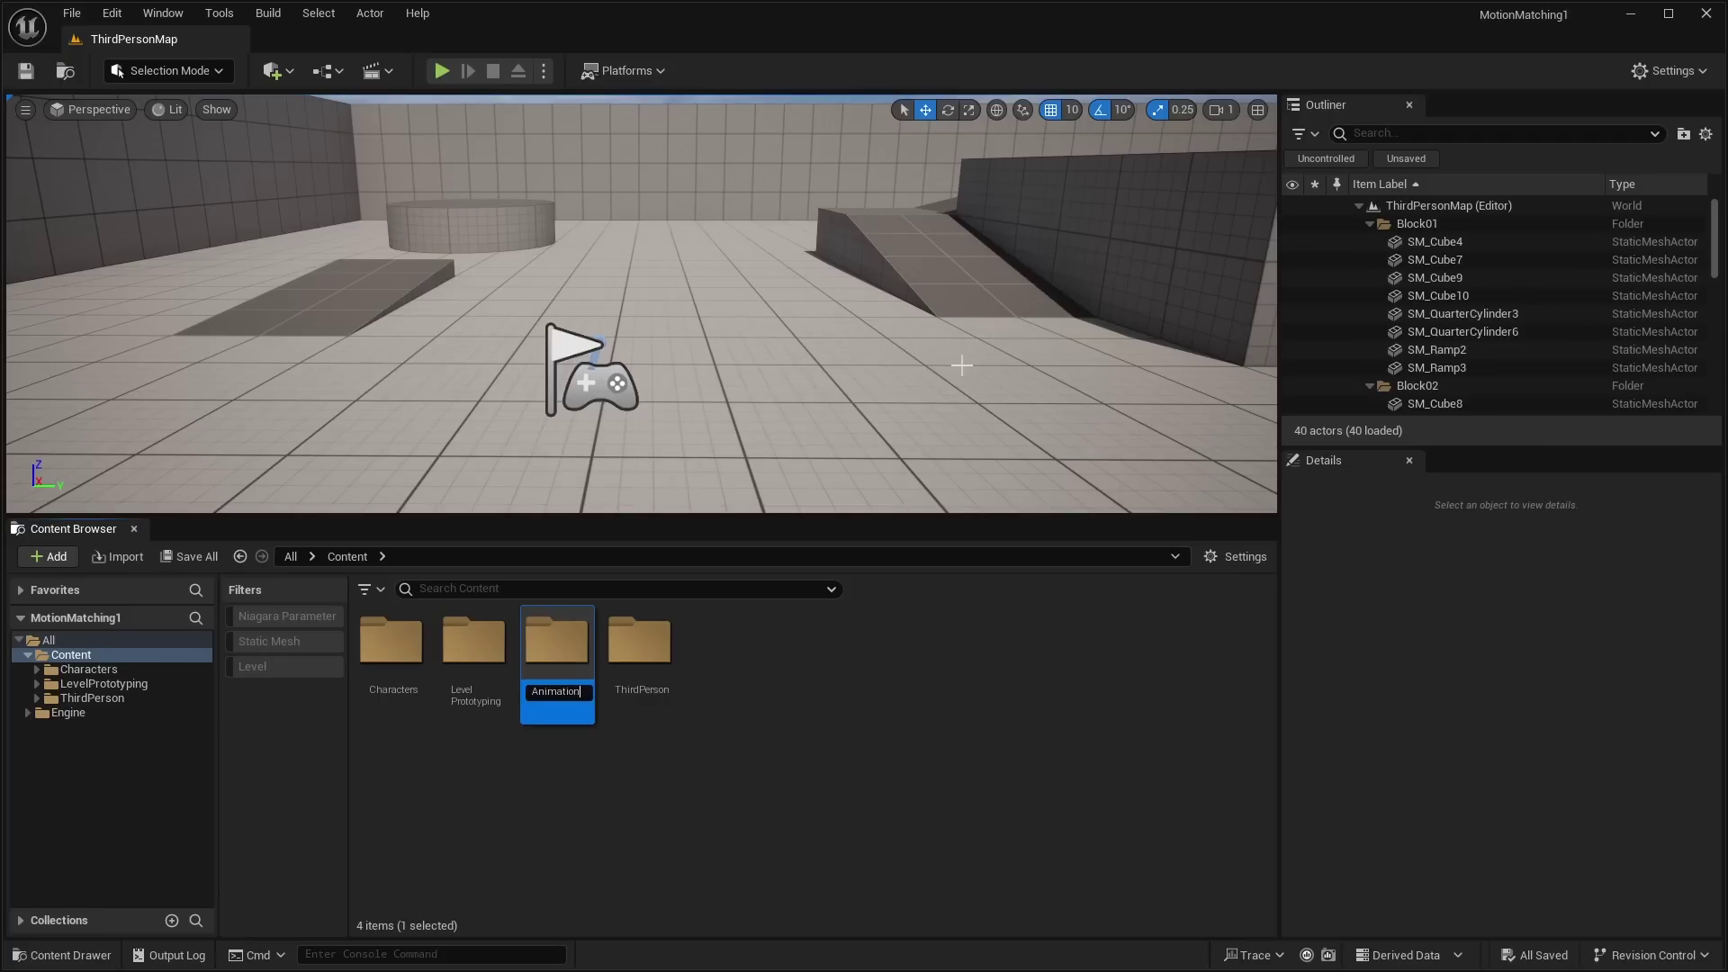
text(s)
key(Return)
double_click(396, 643)
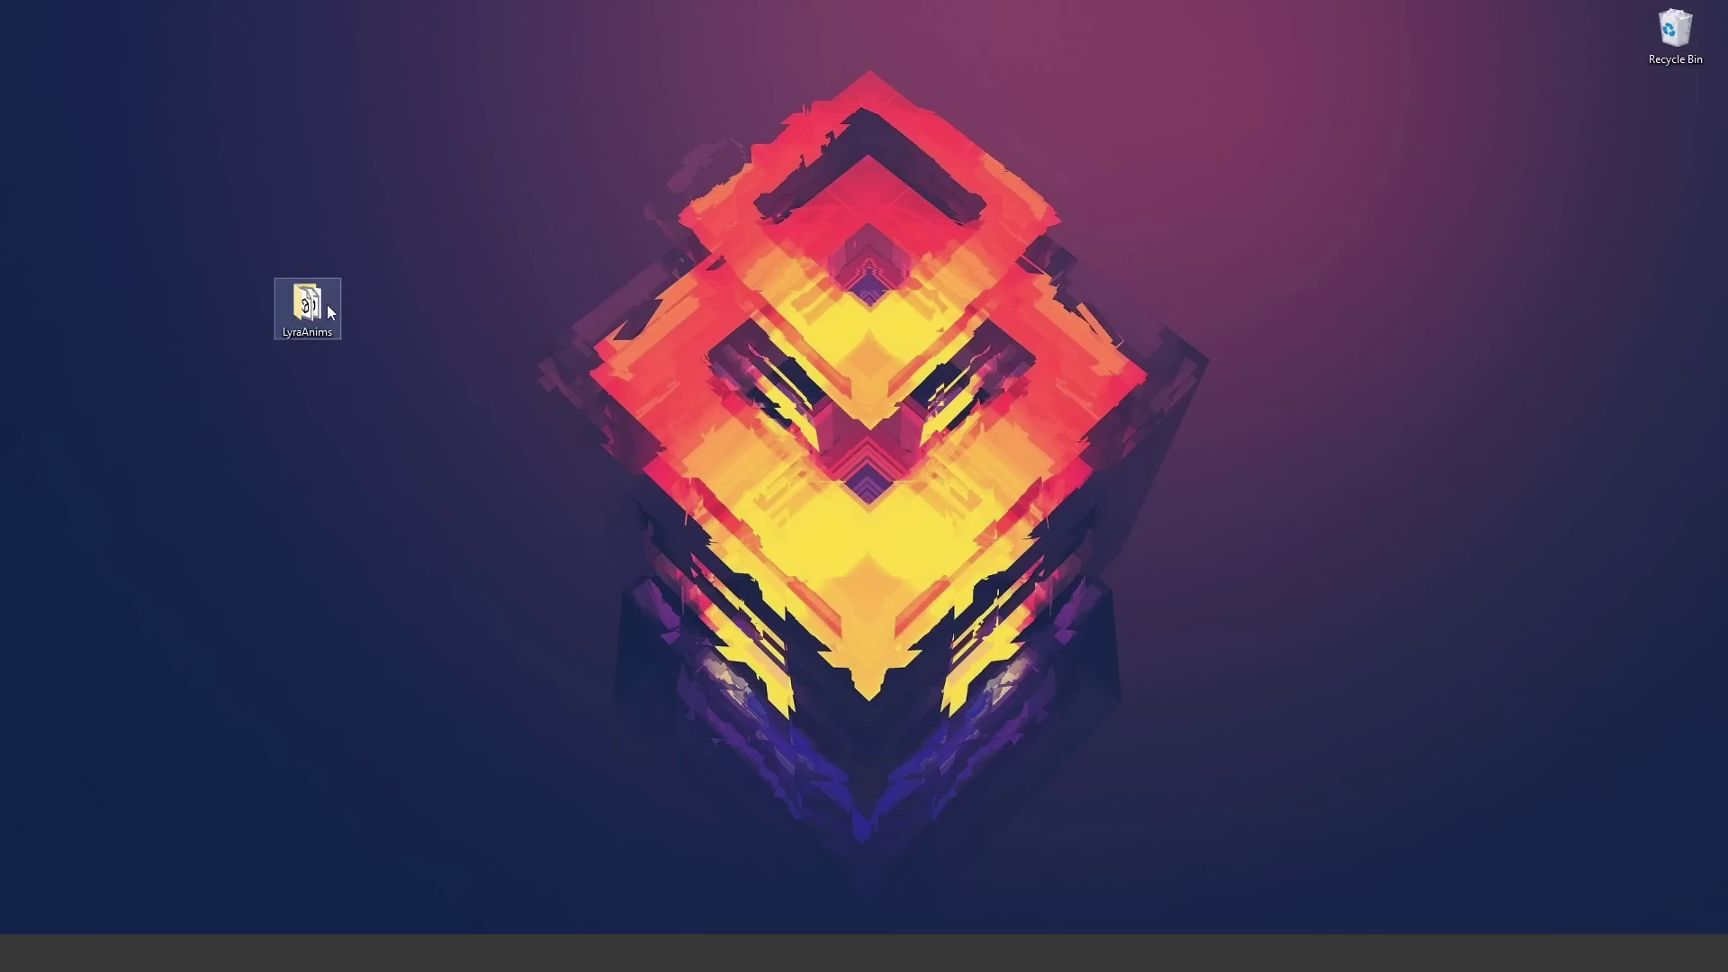
Step: Open the LyraAnims desktop folder and place its Explorer window beside the editor
double_click(323, 306)
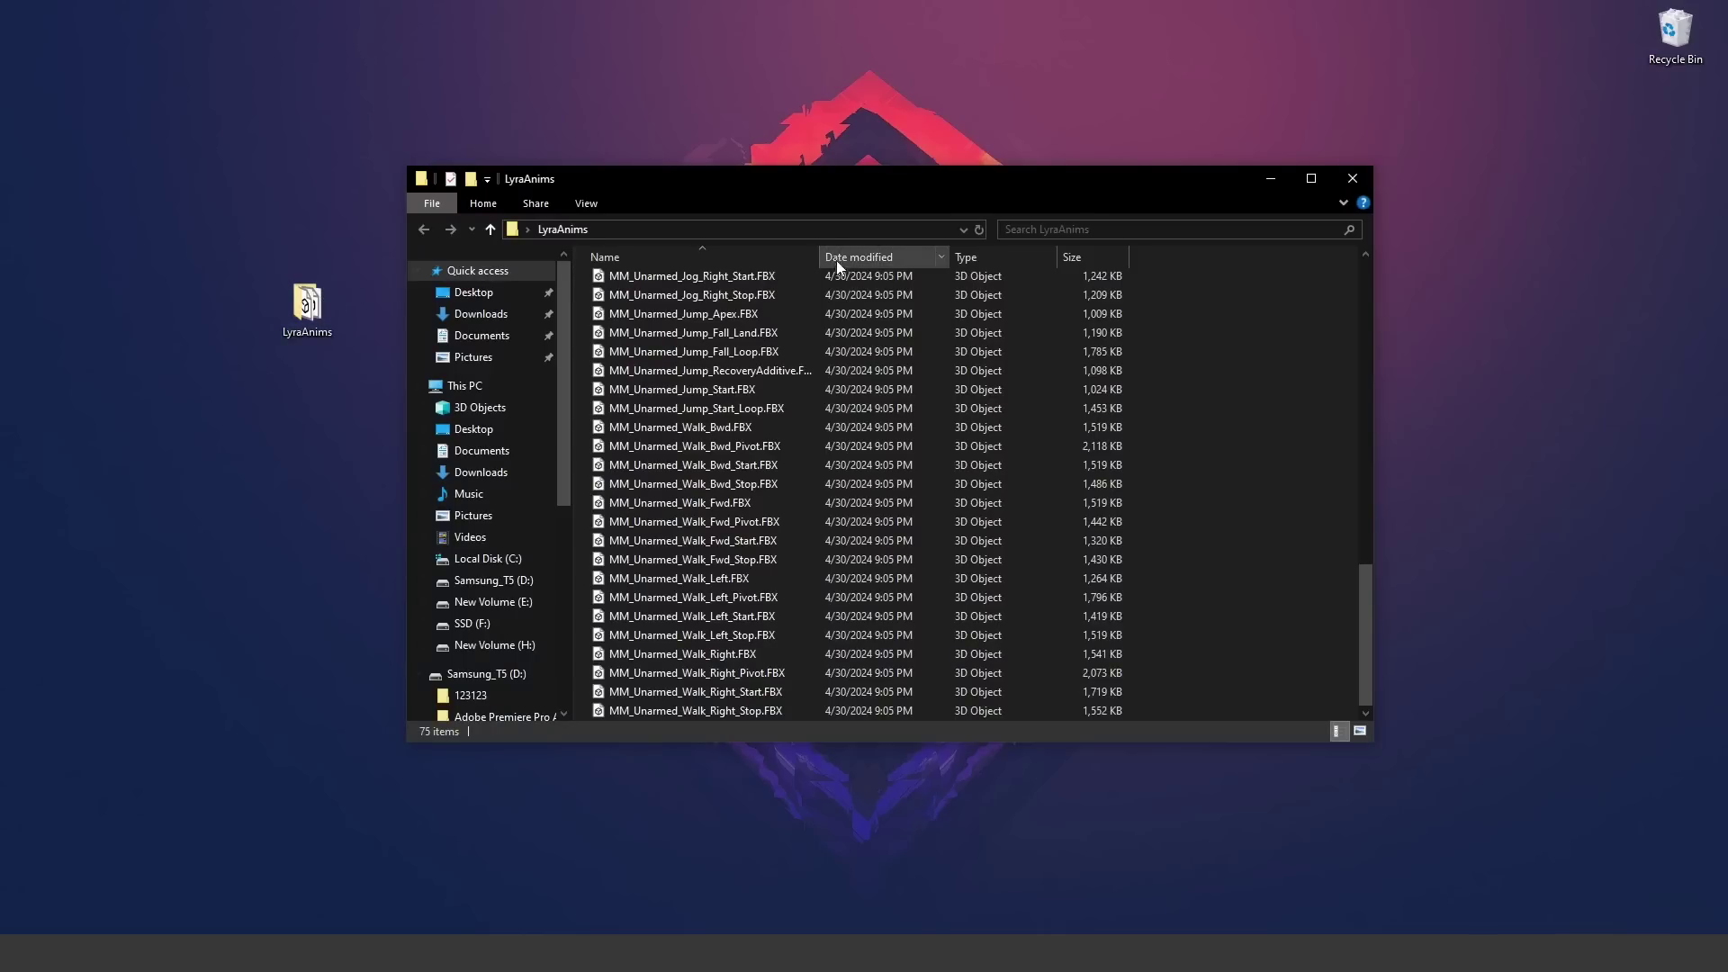
scroll(859, 317, up, 15)
scroll(864, 340, down, 3)
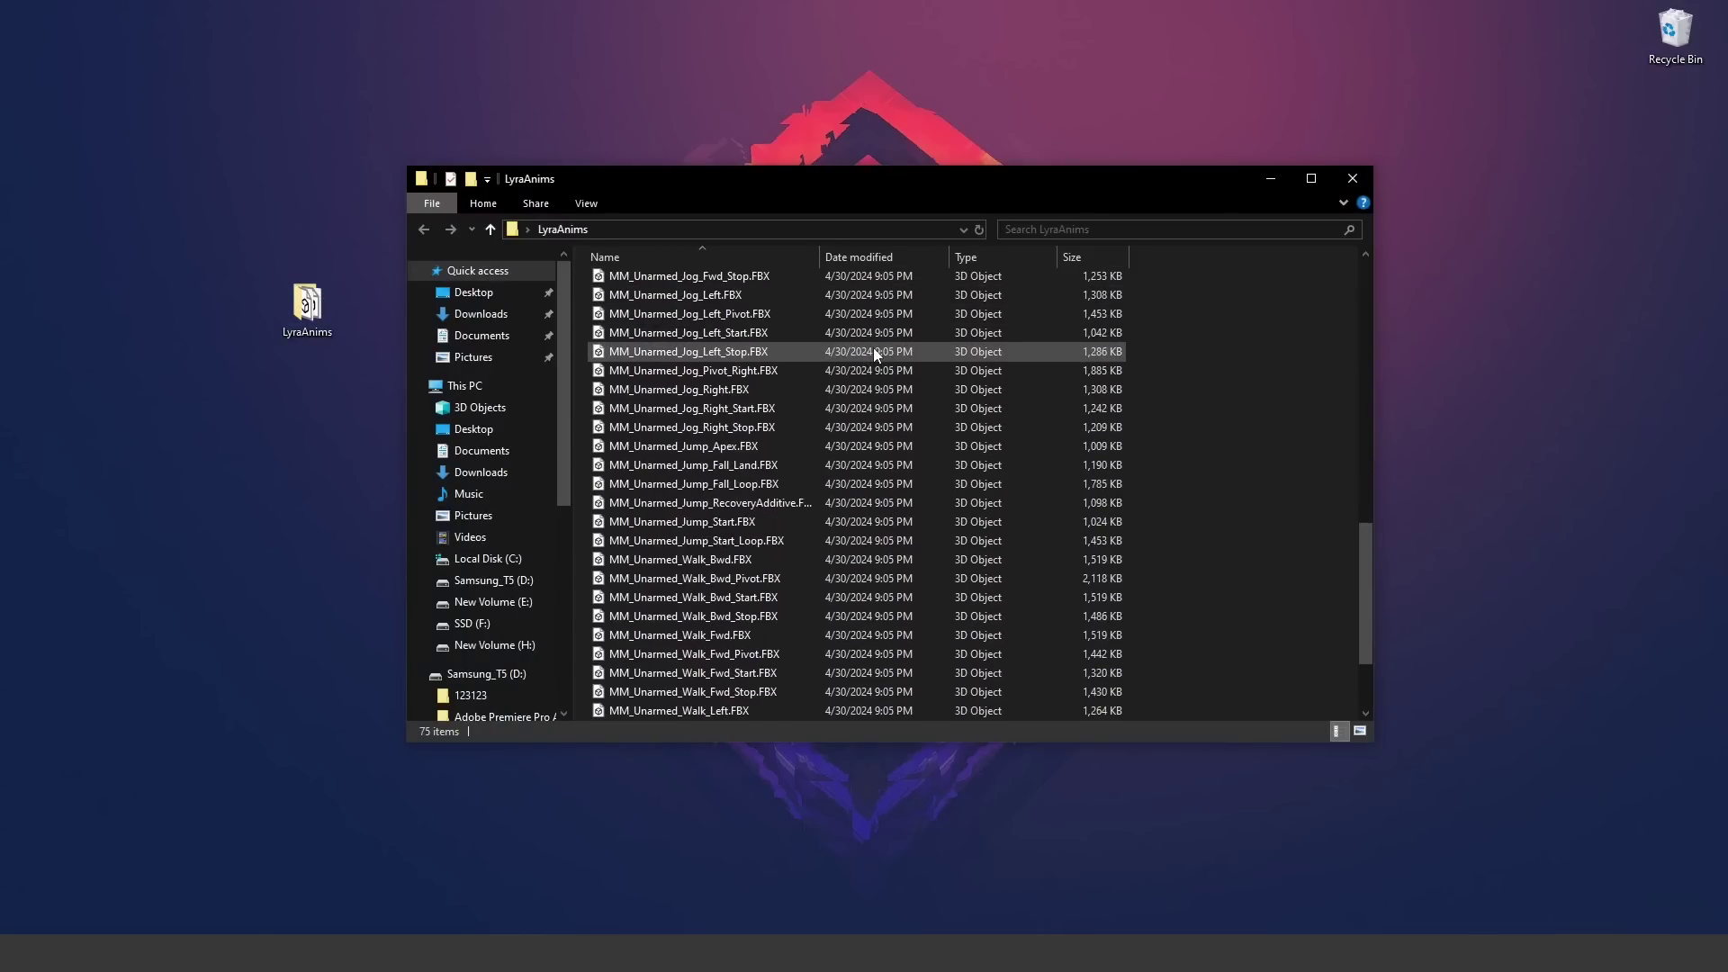
scroll(885, 349, up, 3)
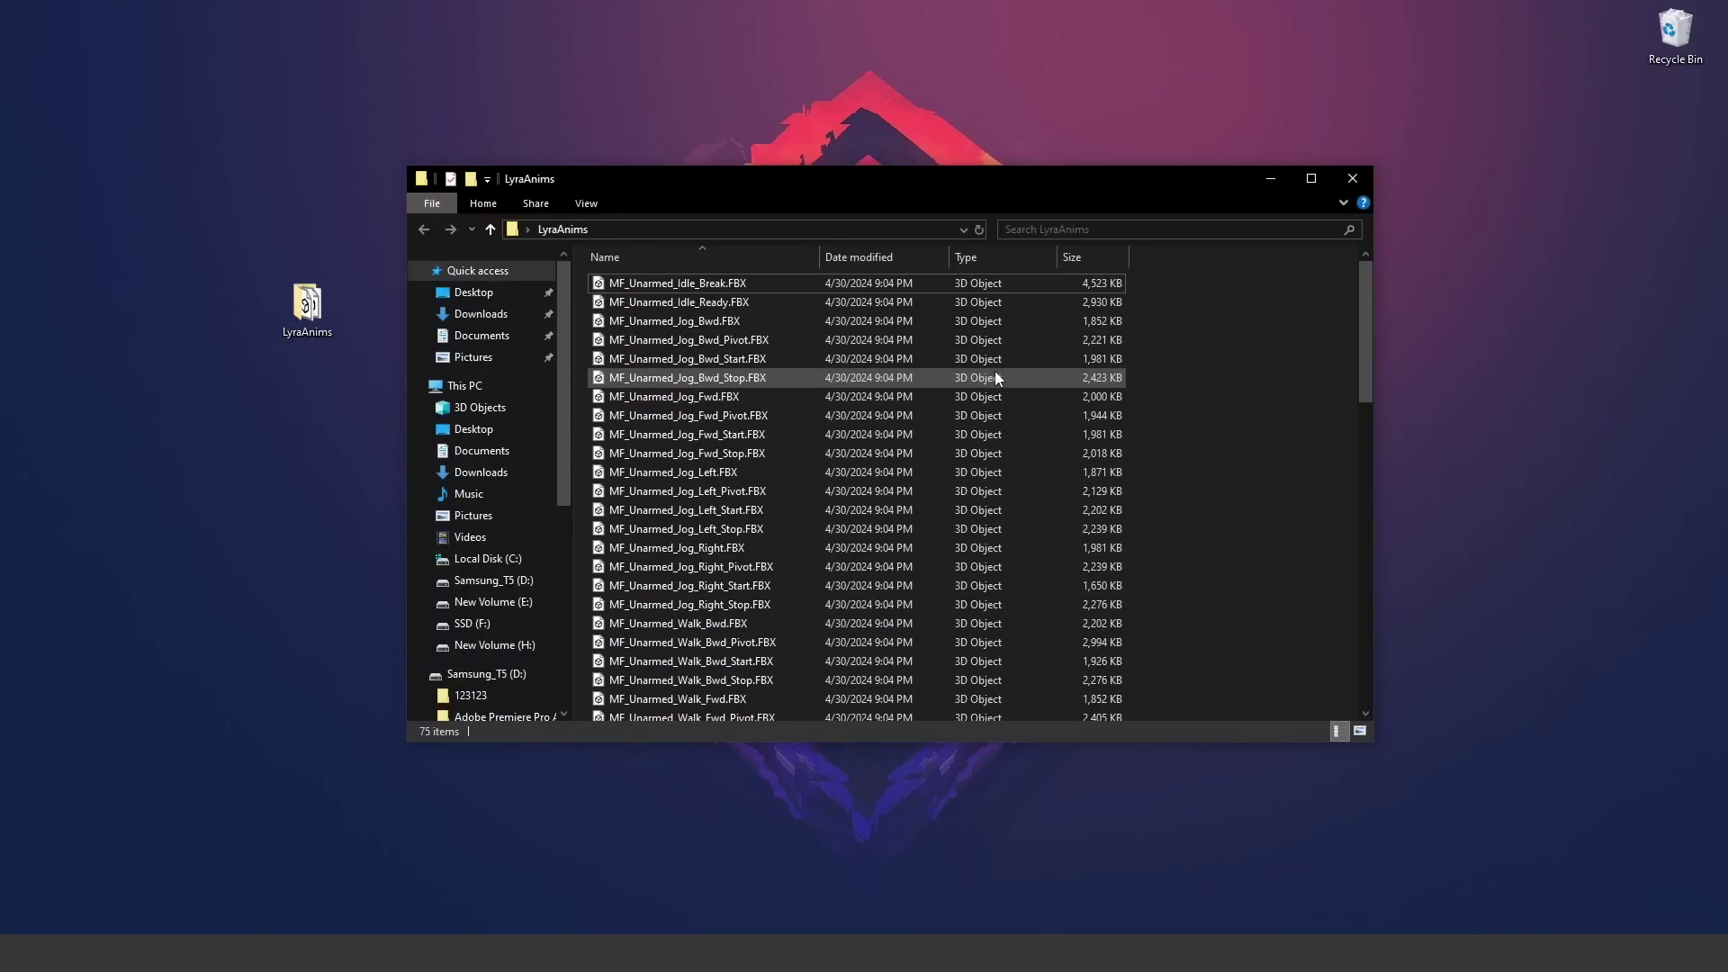
drag(818, 187, 1202, 149)
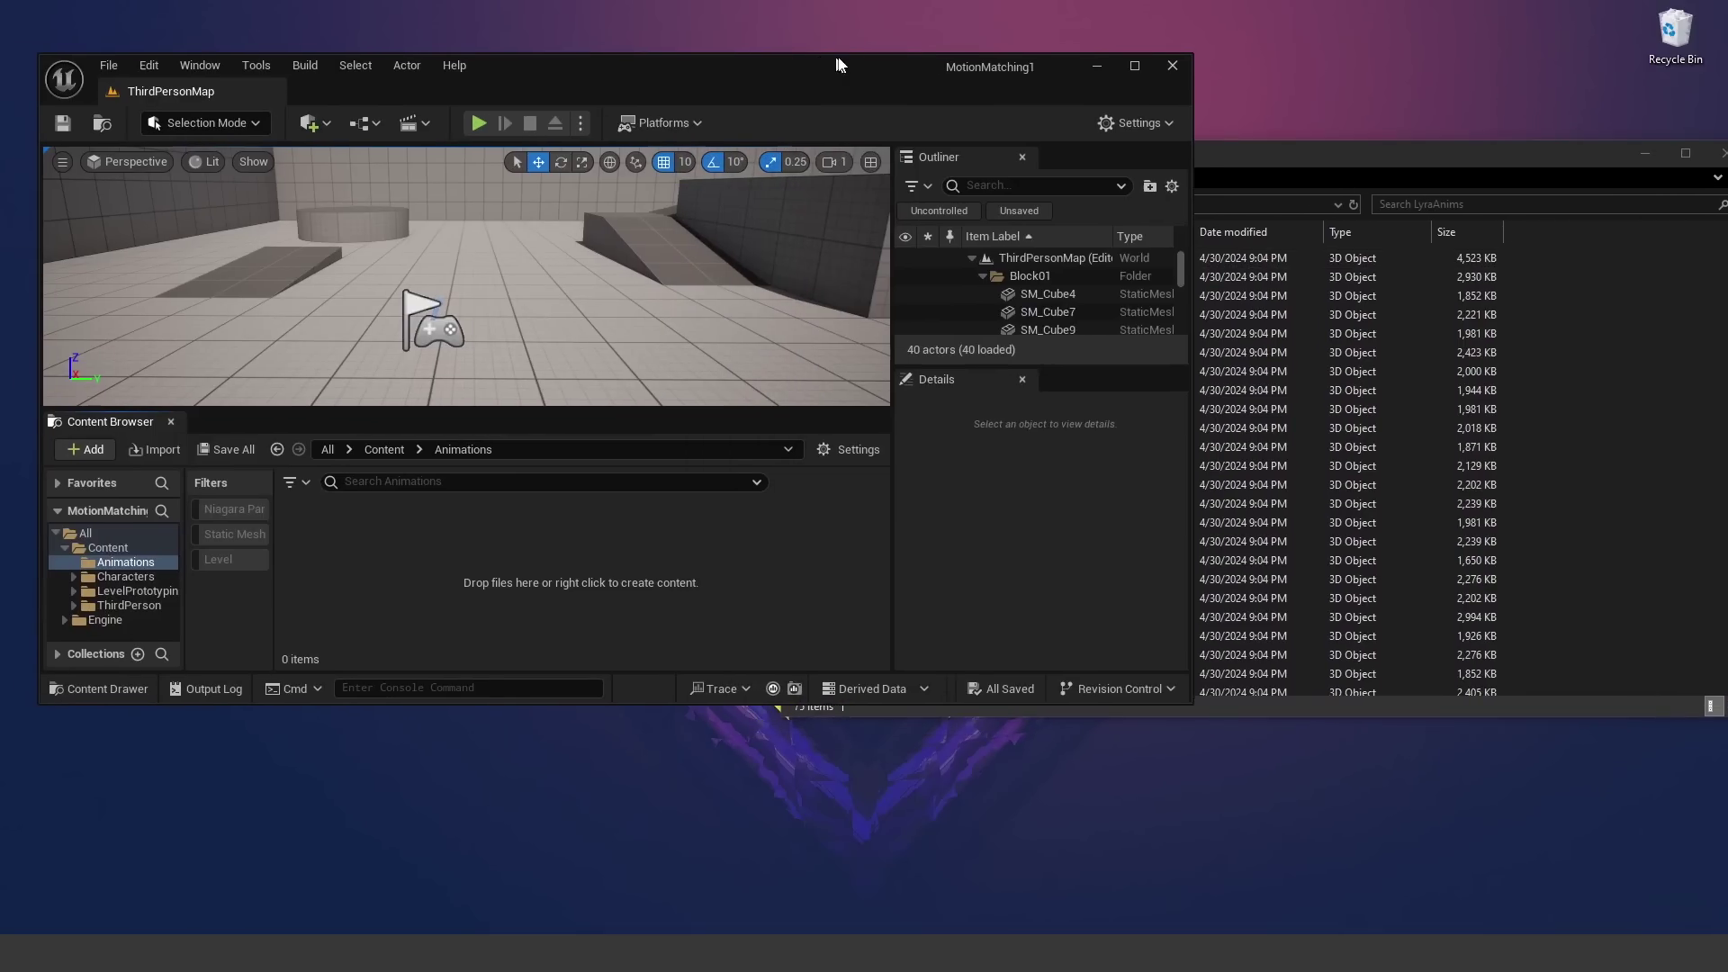
click(1296, 140)
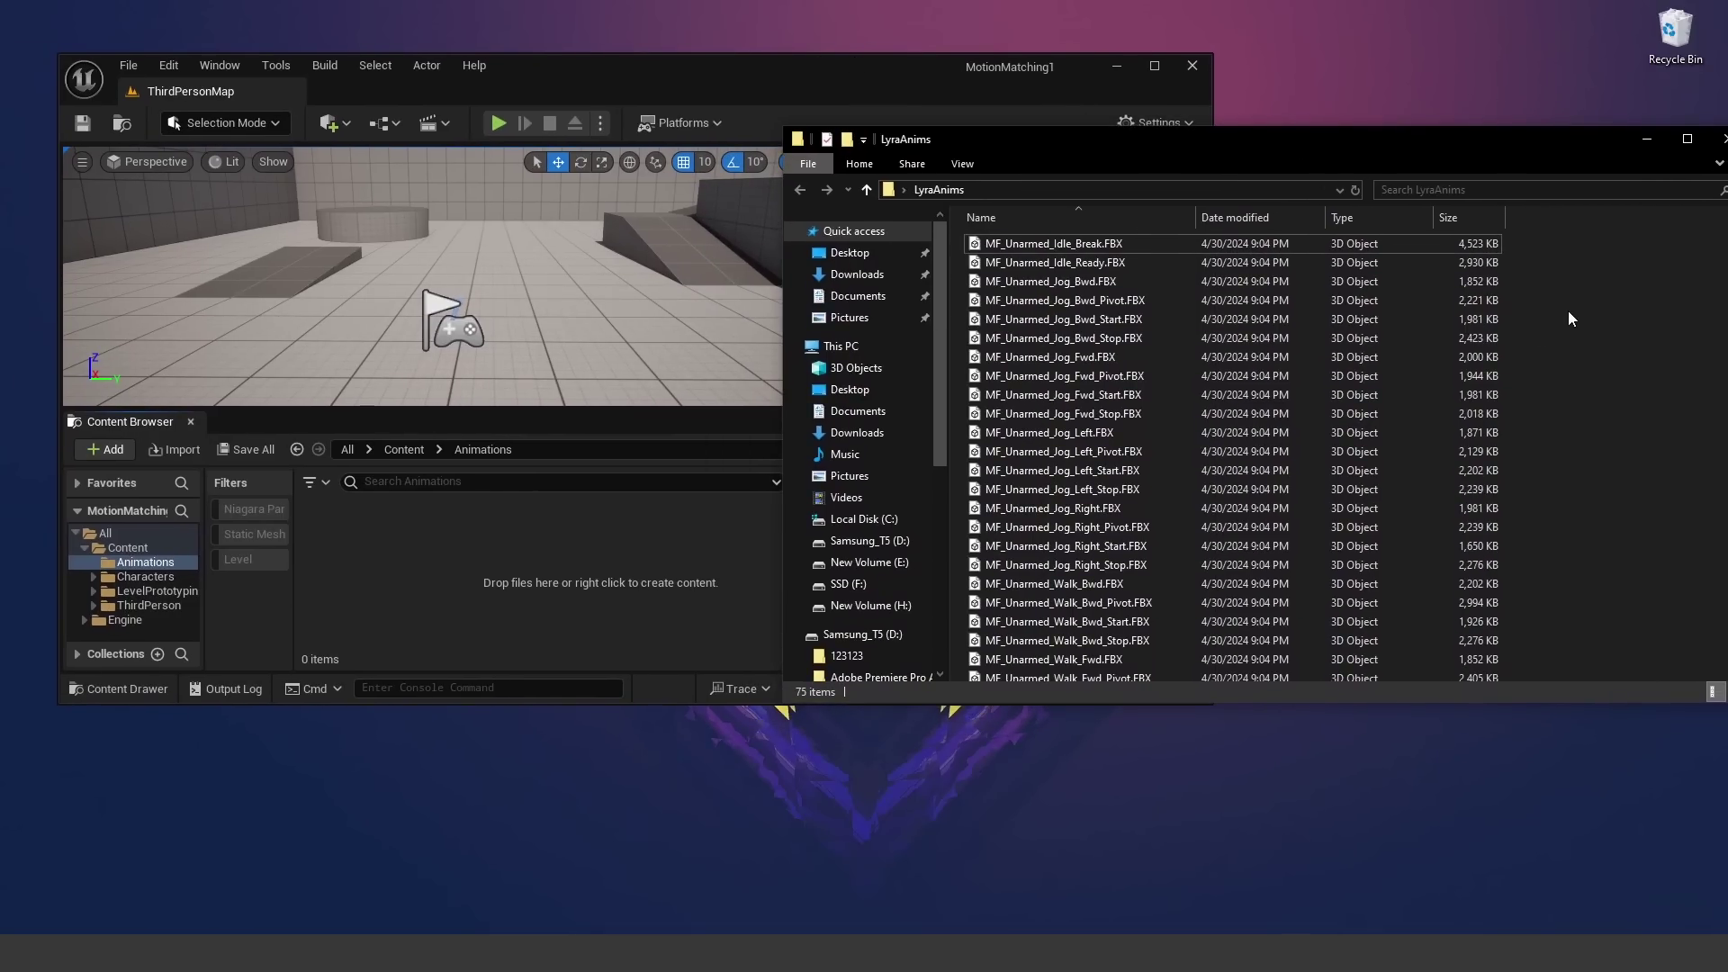
Step: Select all 75 FBX files and drag them into the Animations folder
drag(1520, 248, 1354, 320)
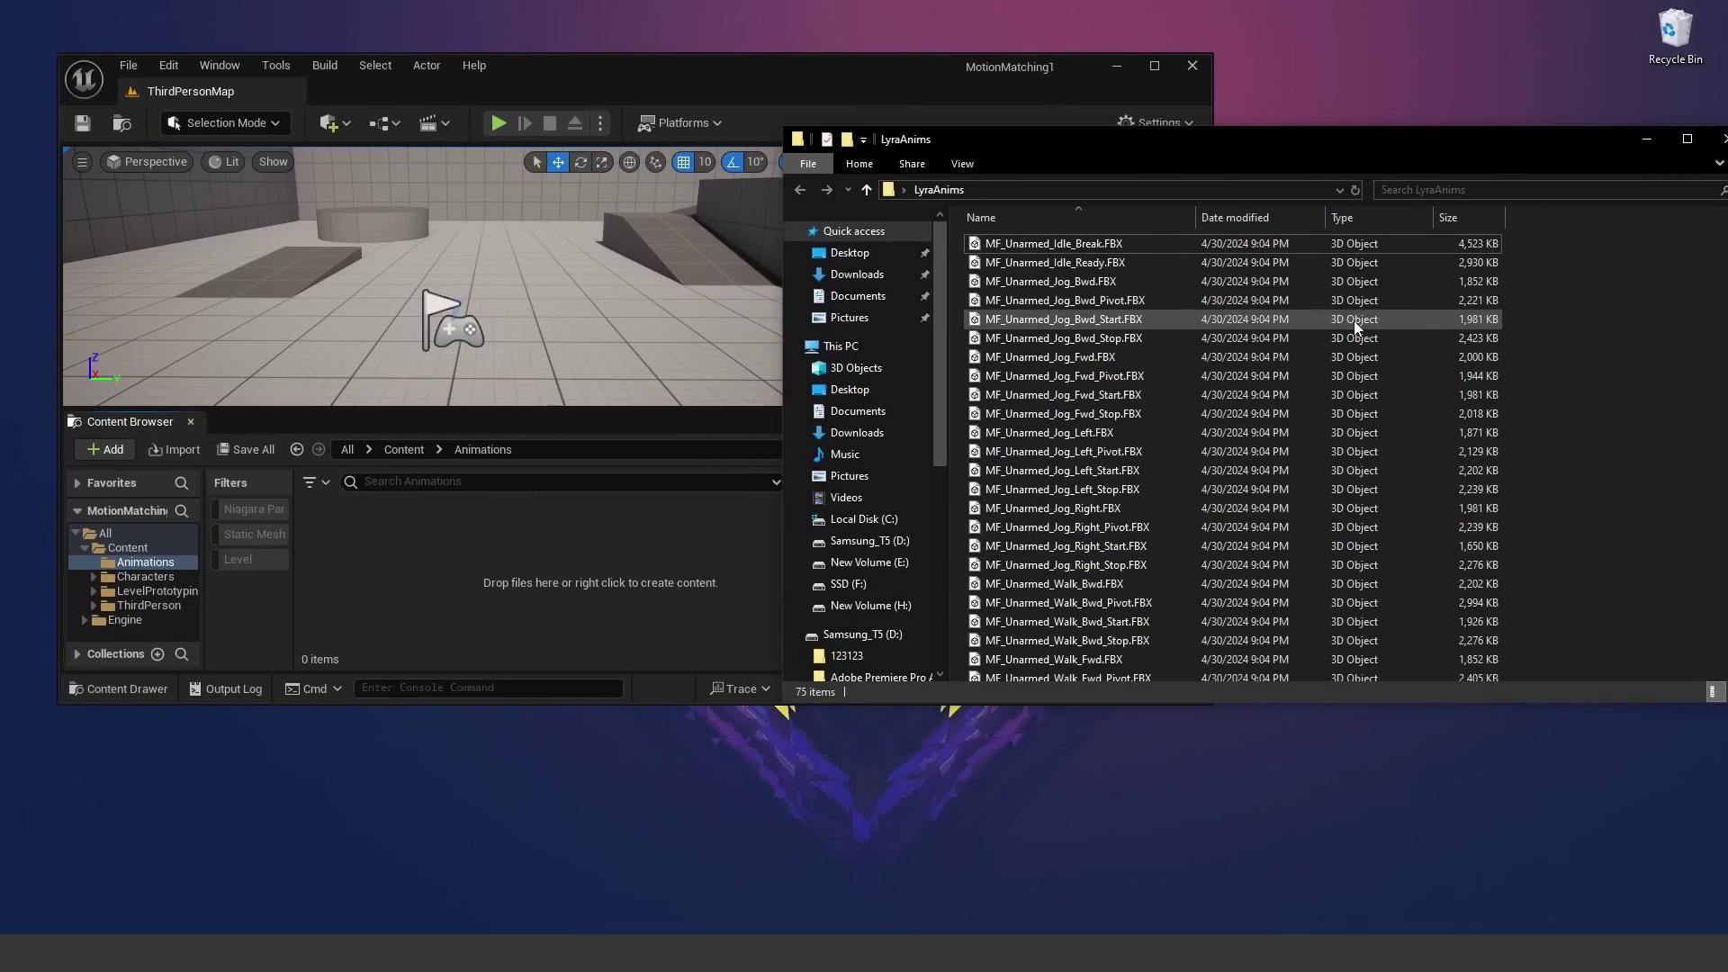
key(ctrl+a)
drag(1201, 434, 468, 564)
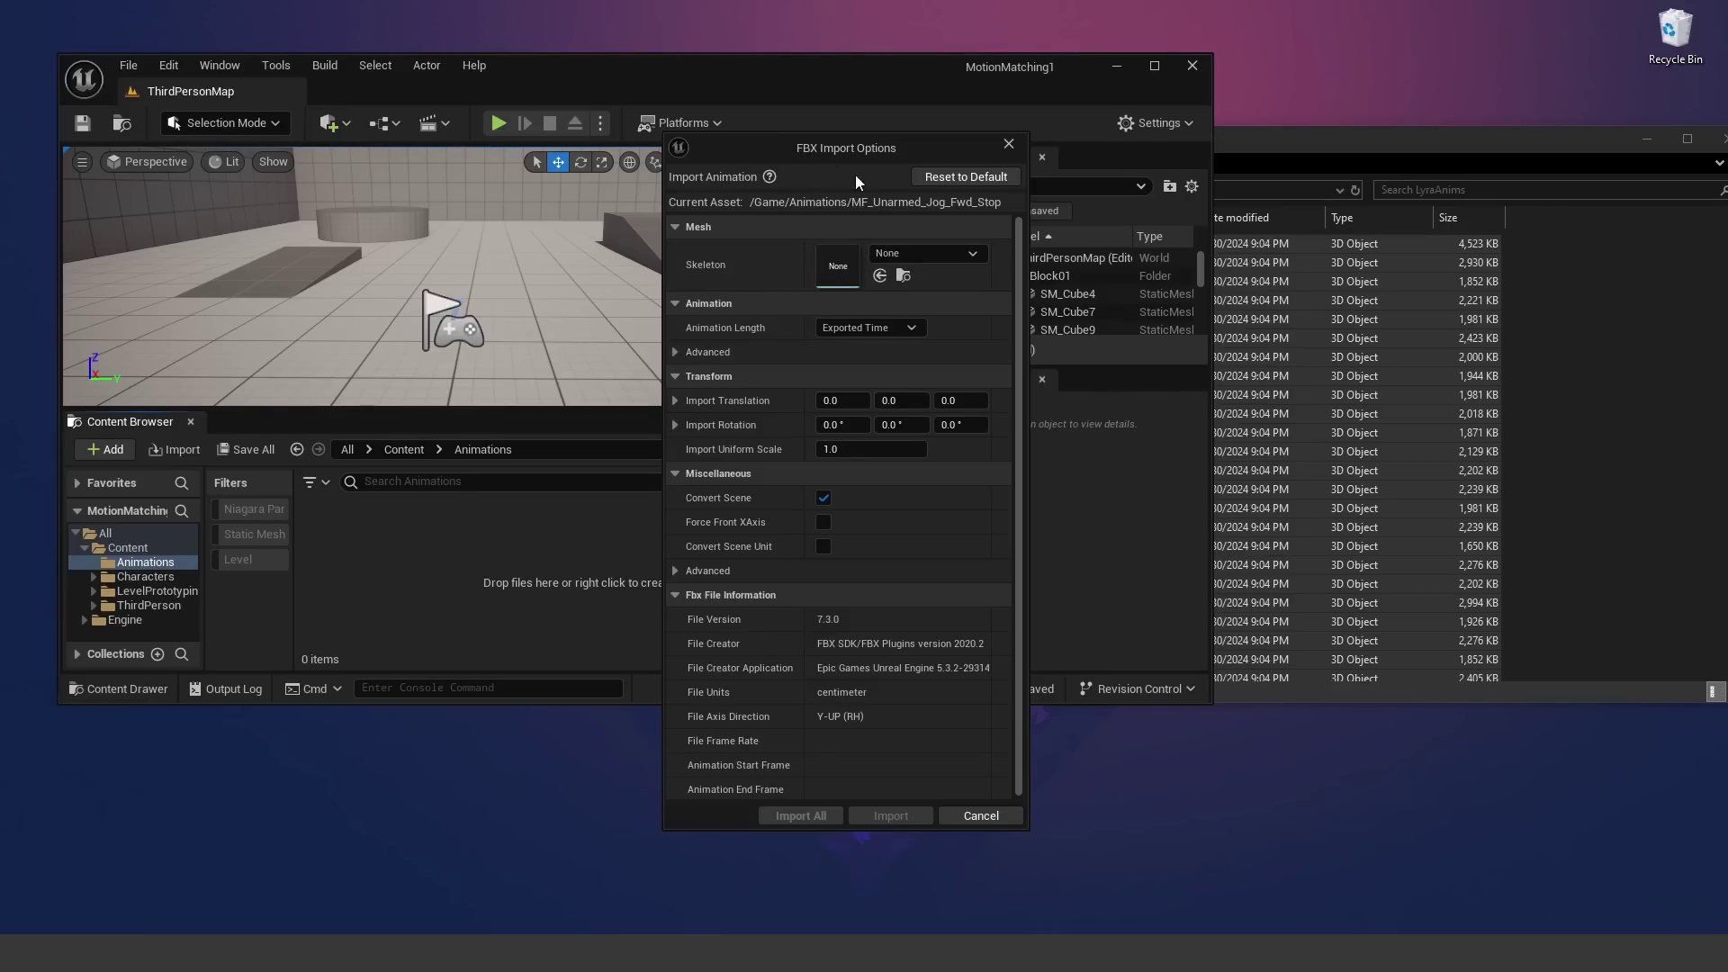
Step: Import all the FBX animations using the SK_Mannequin skeleton
click(878, 255)
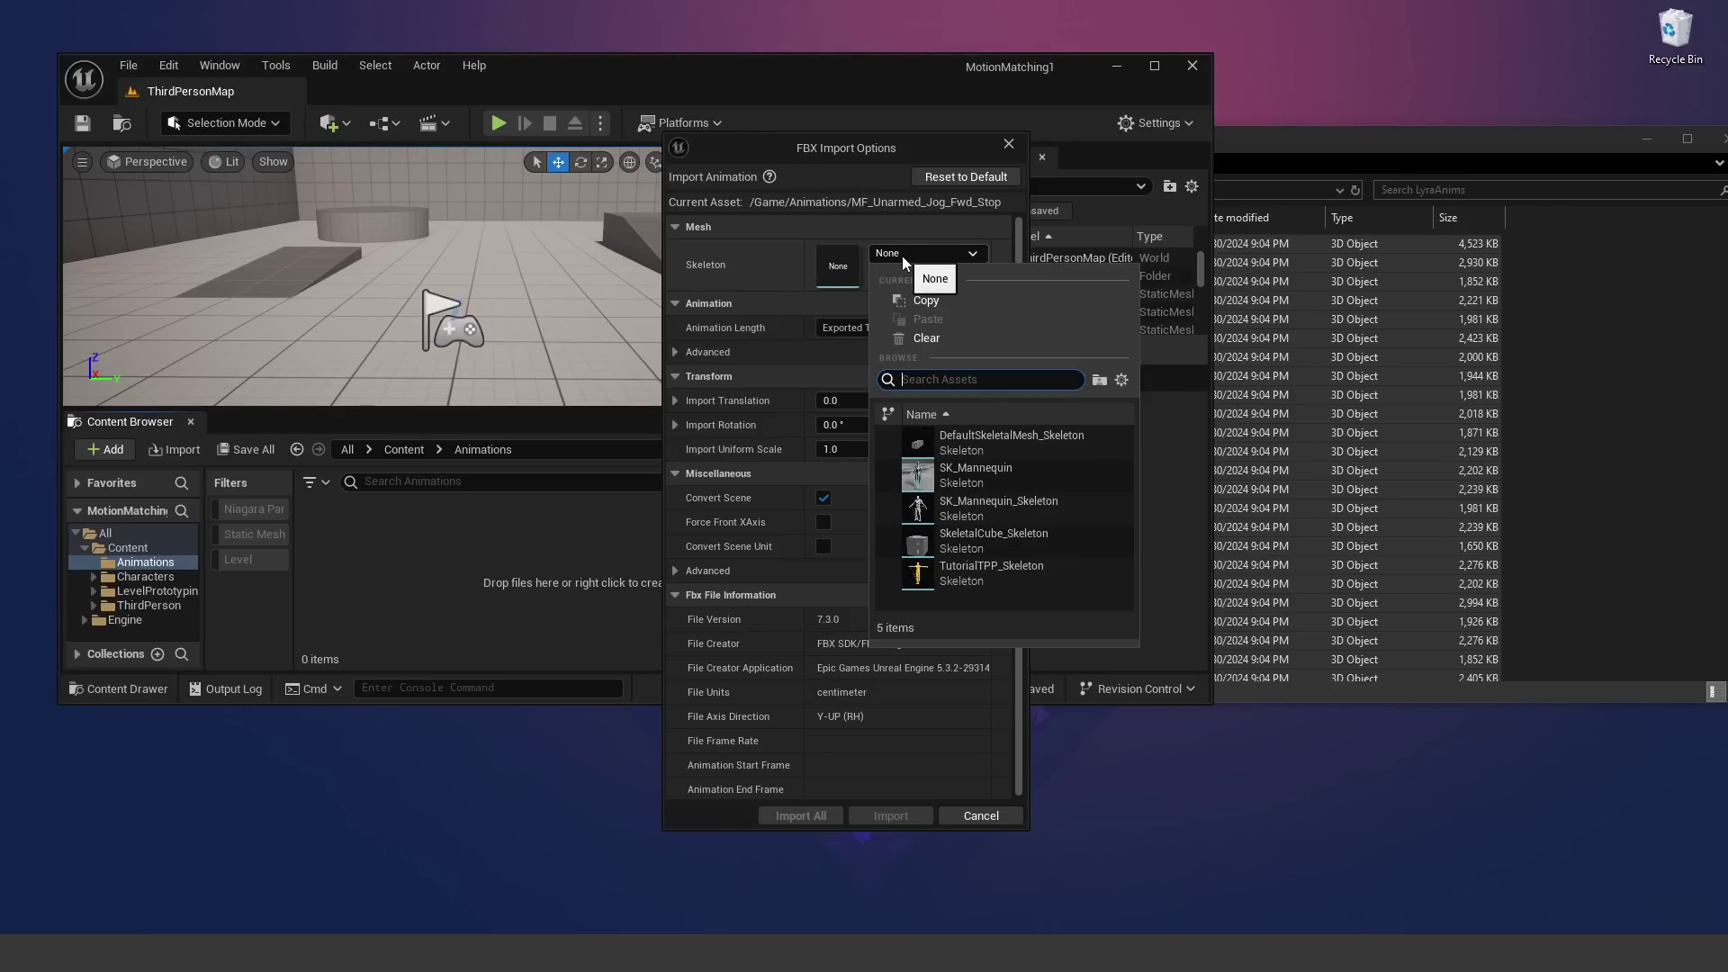
click(970, 477)
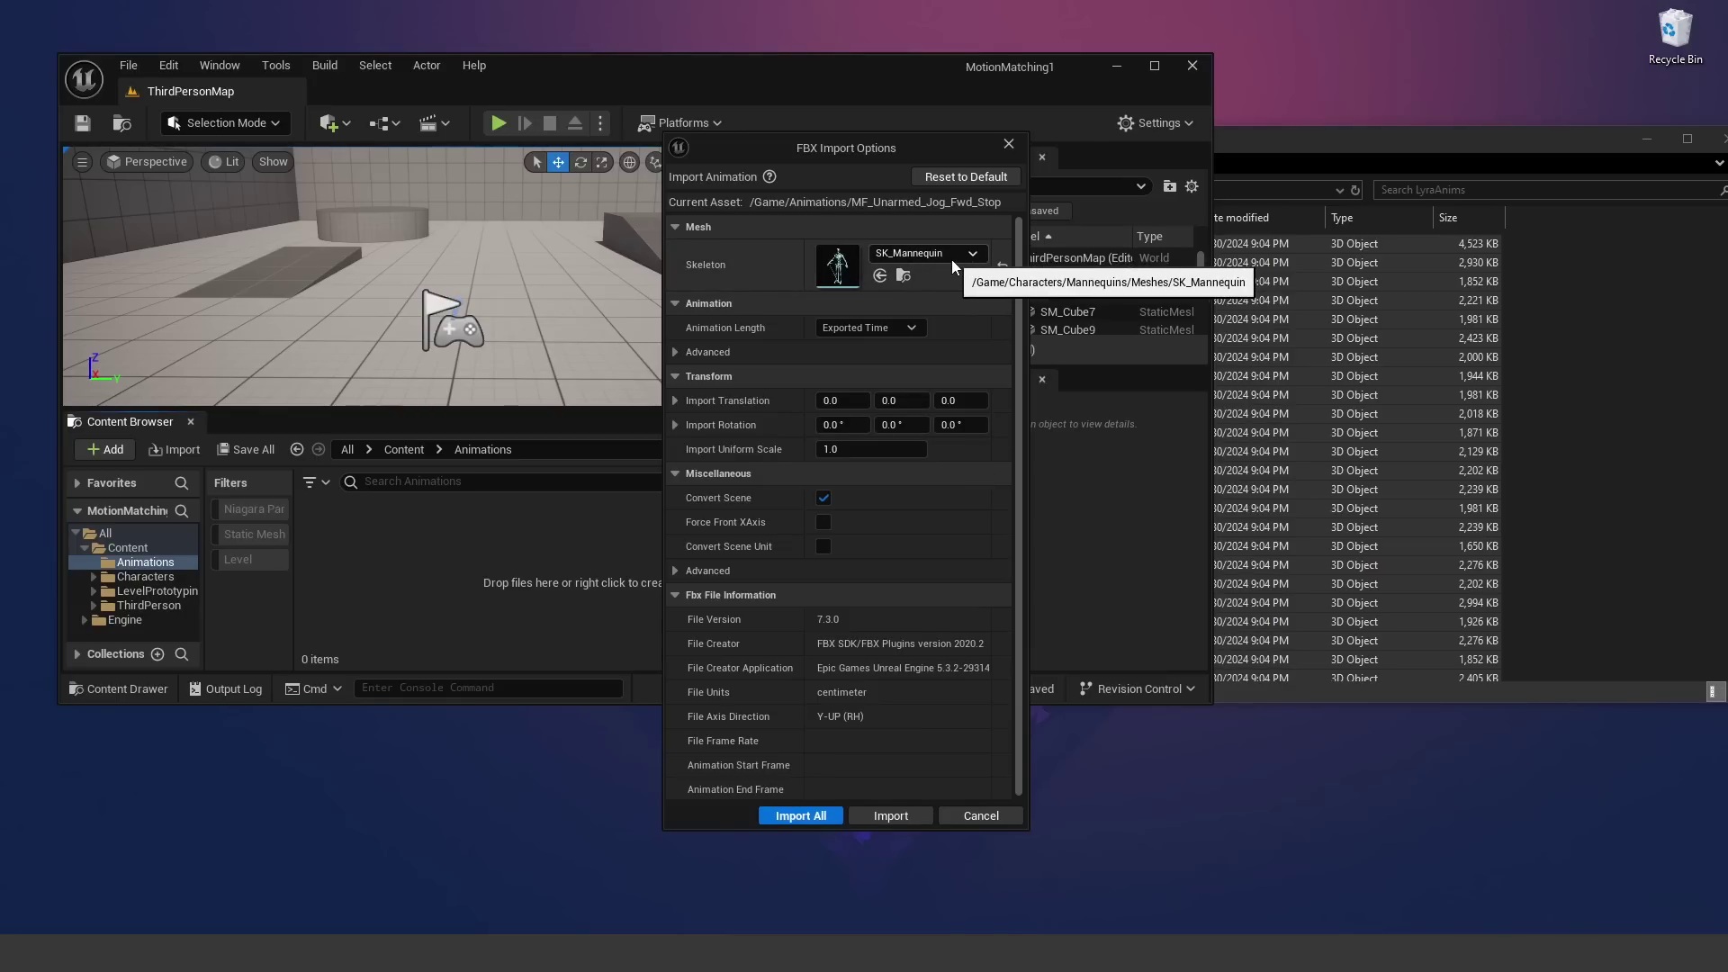
click(798, 814)
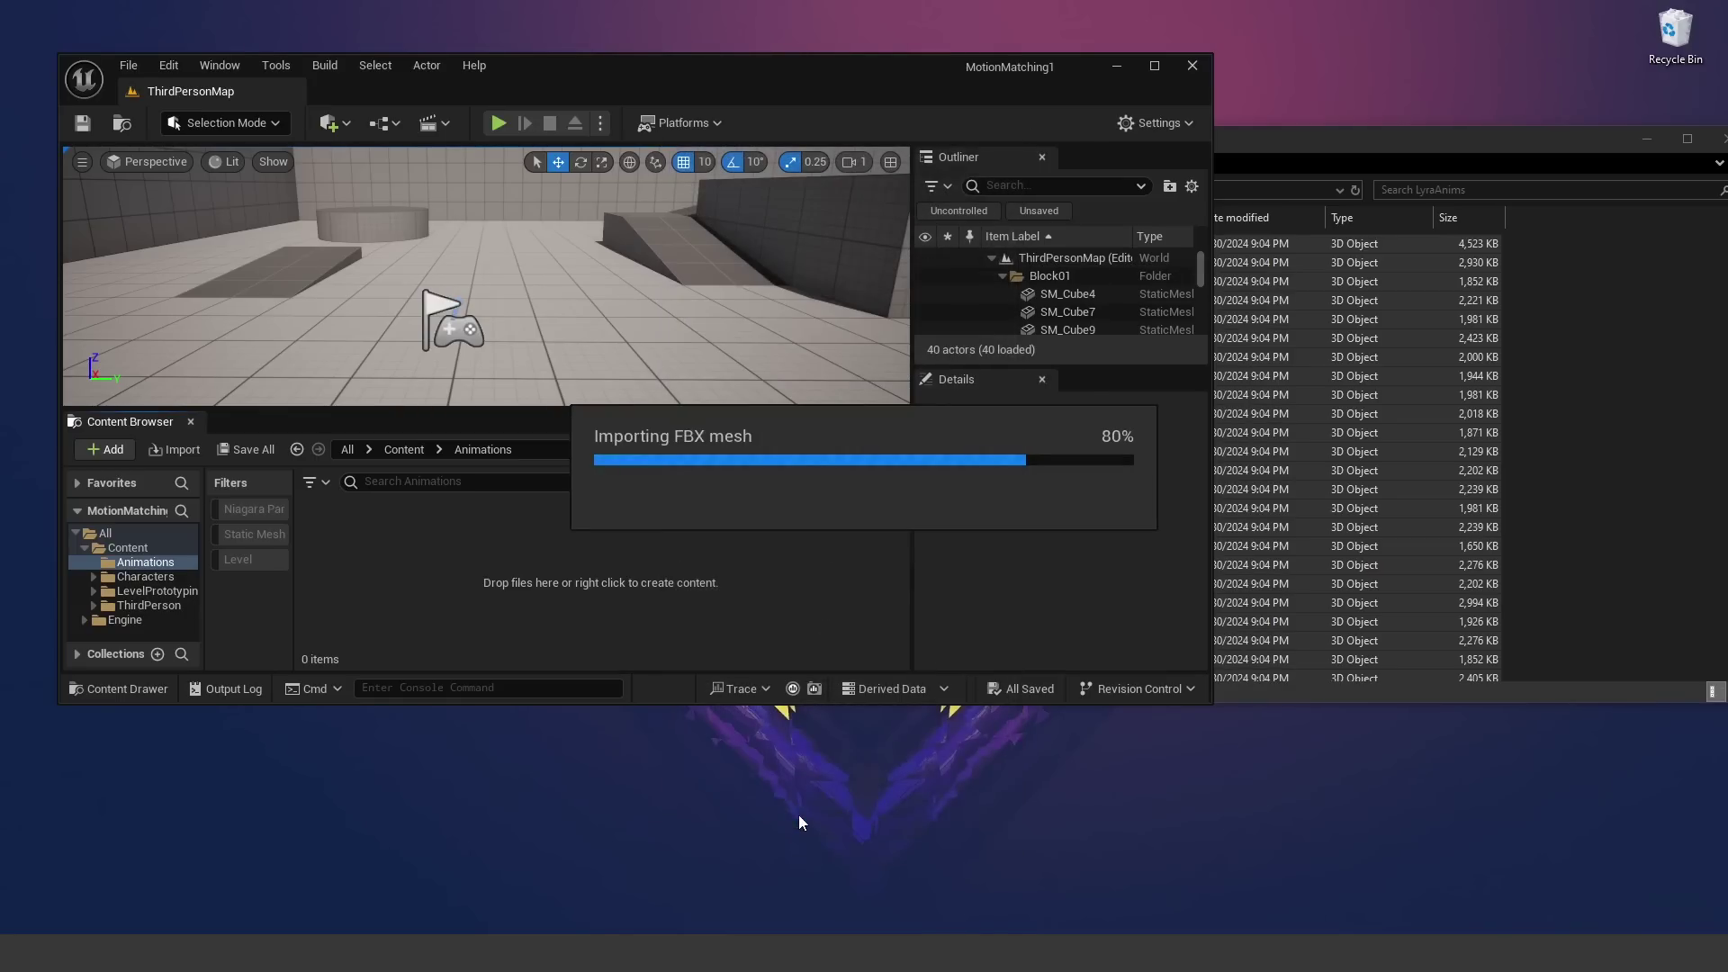
Step: Minimize Explorer, maximize the editor, save all, and select MF_Unarmed_Jog_Fwd
click(1584, 494)
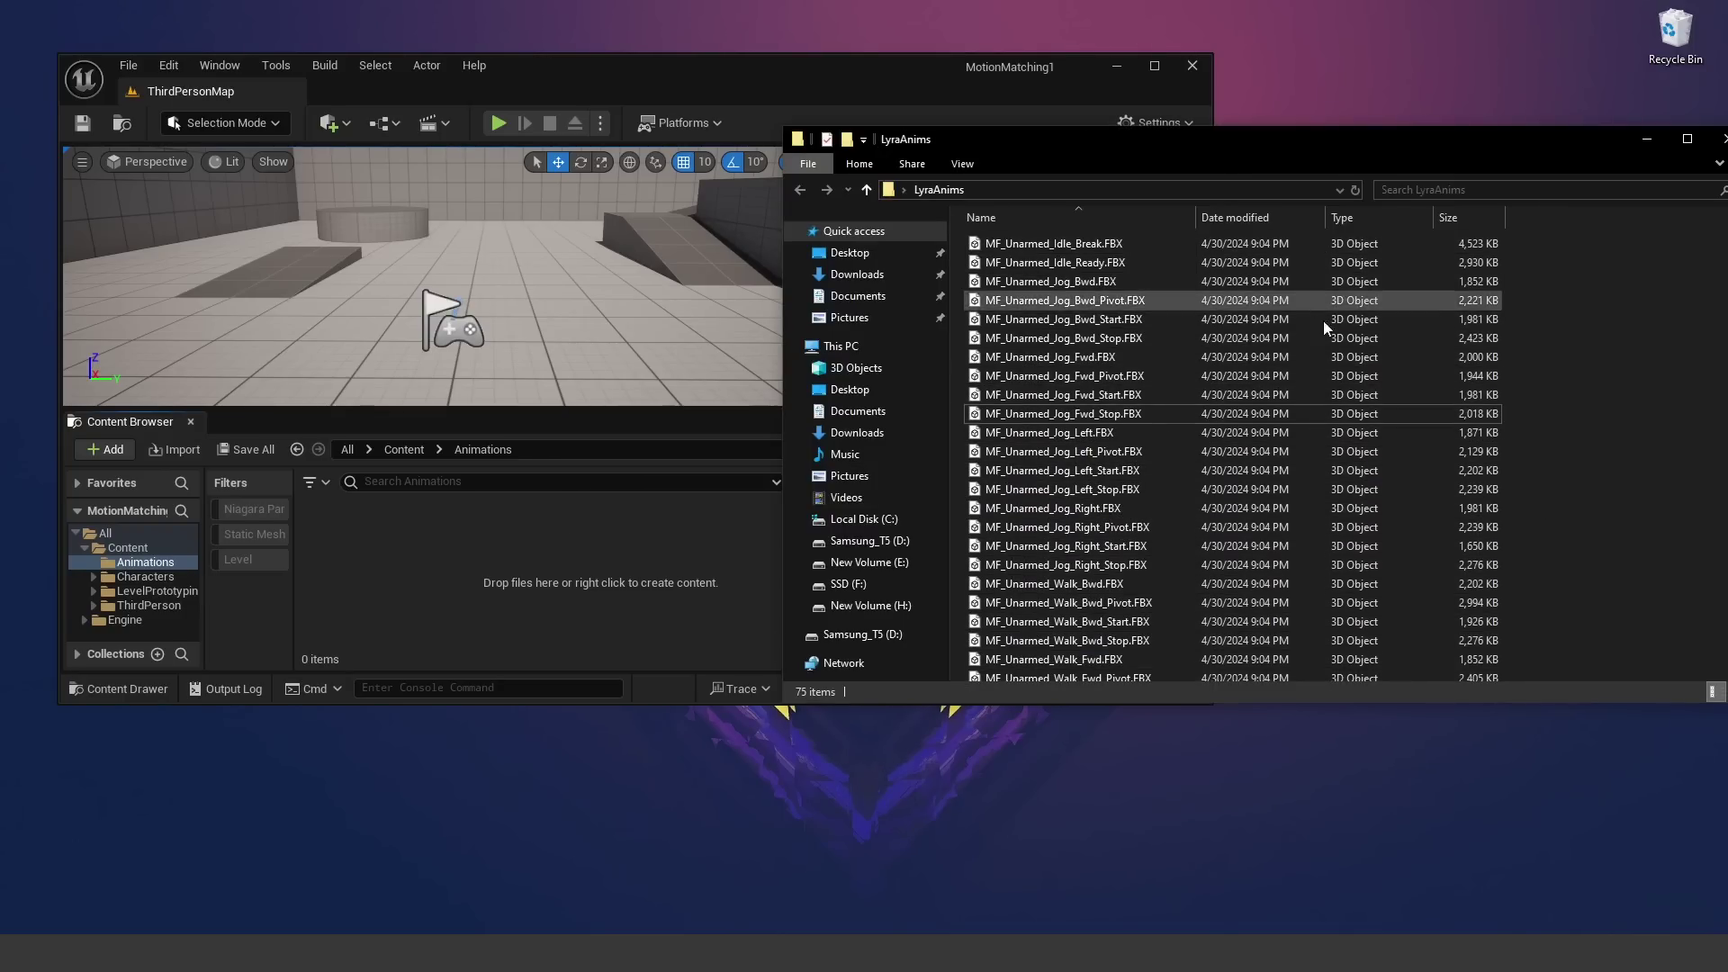
key(super+Down)
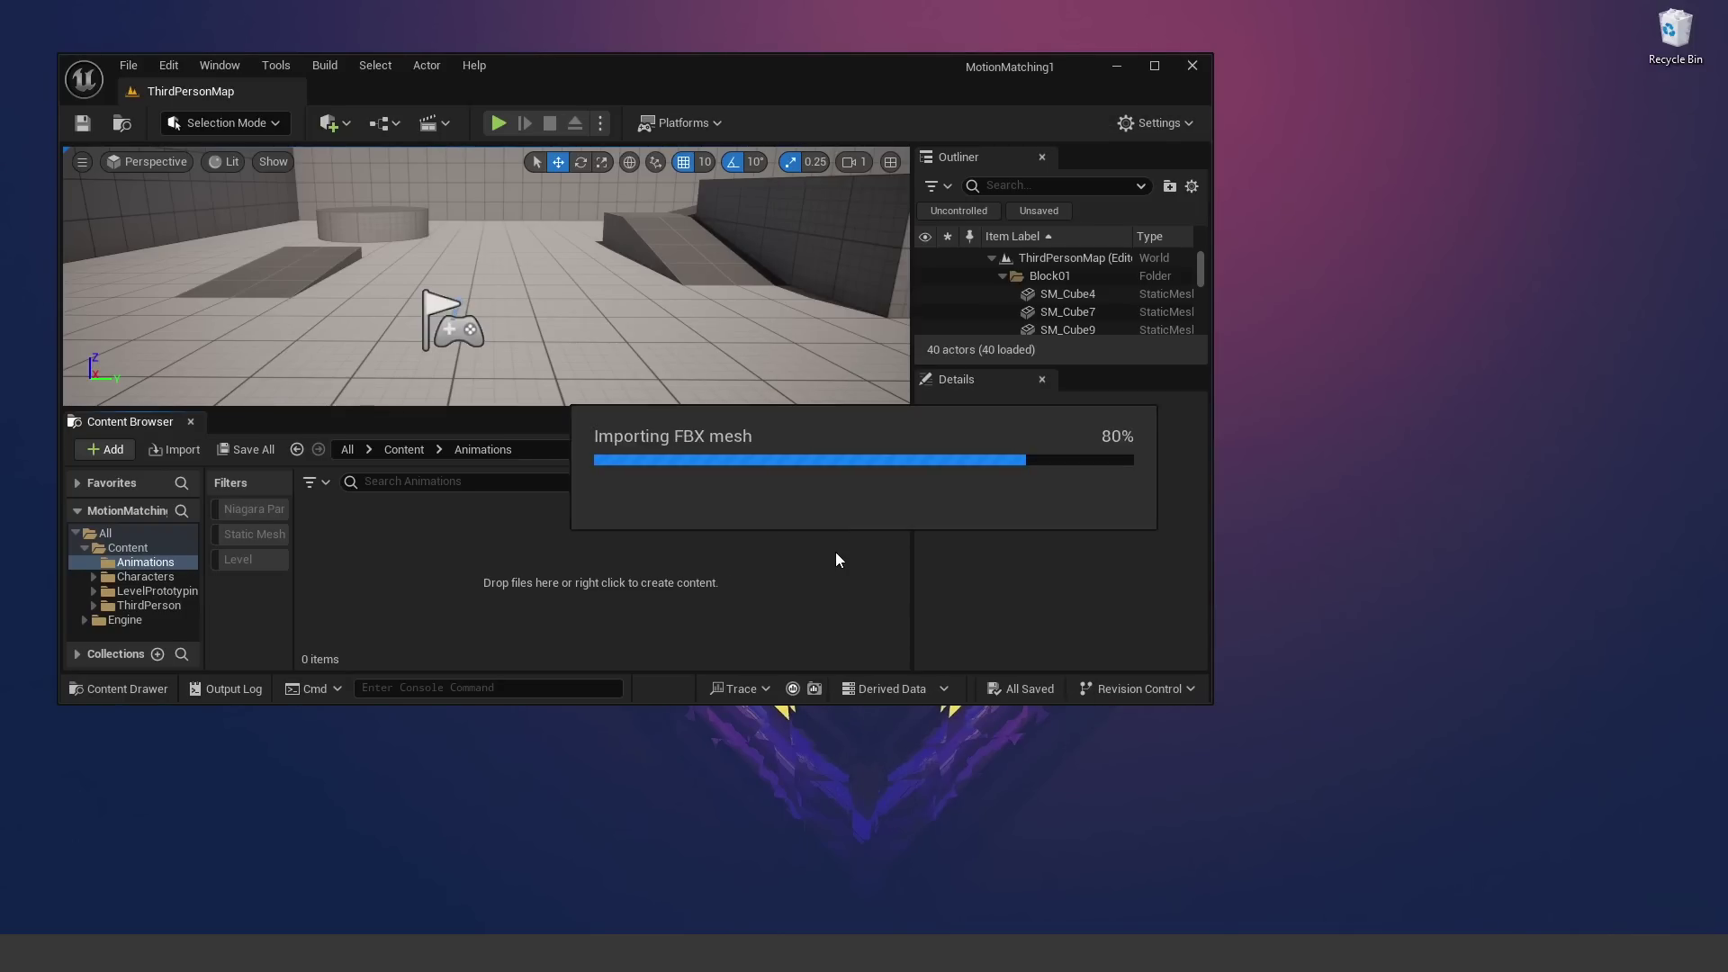
key(super+Up)
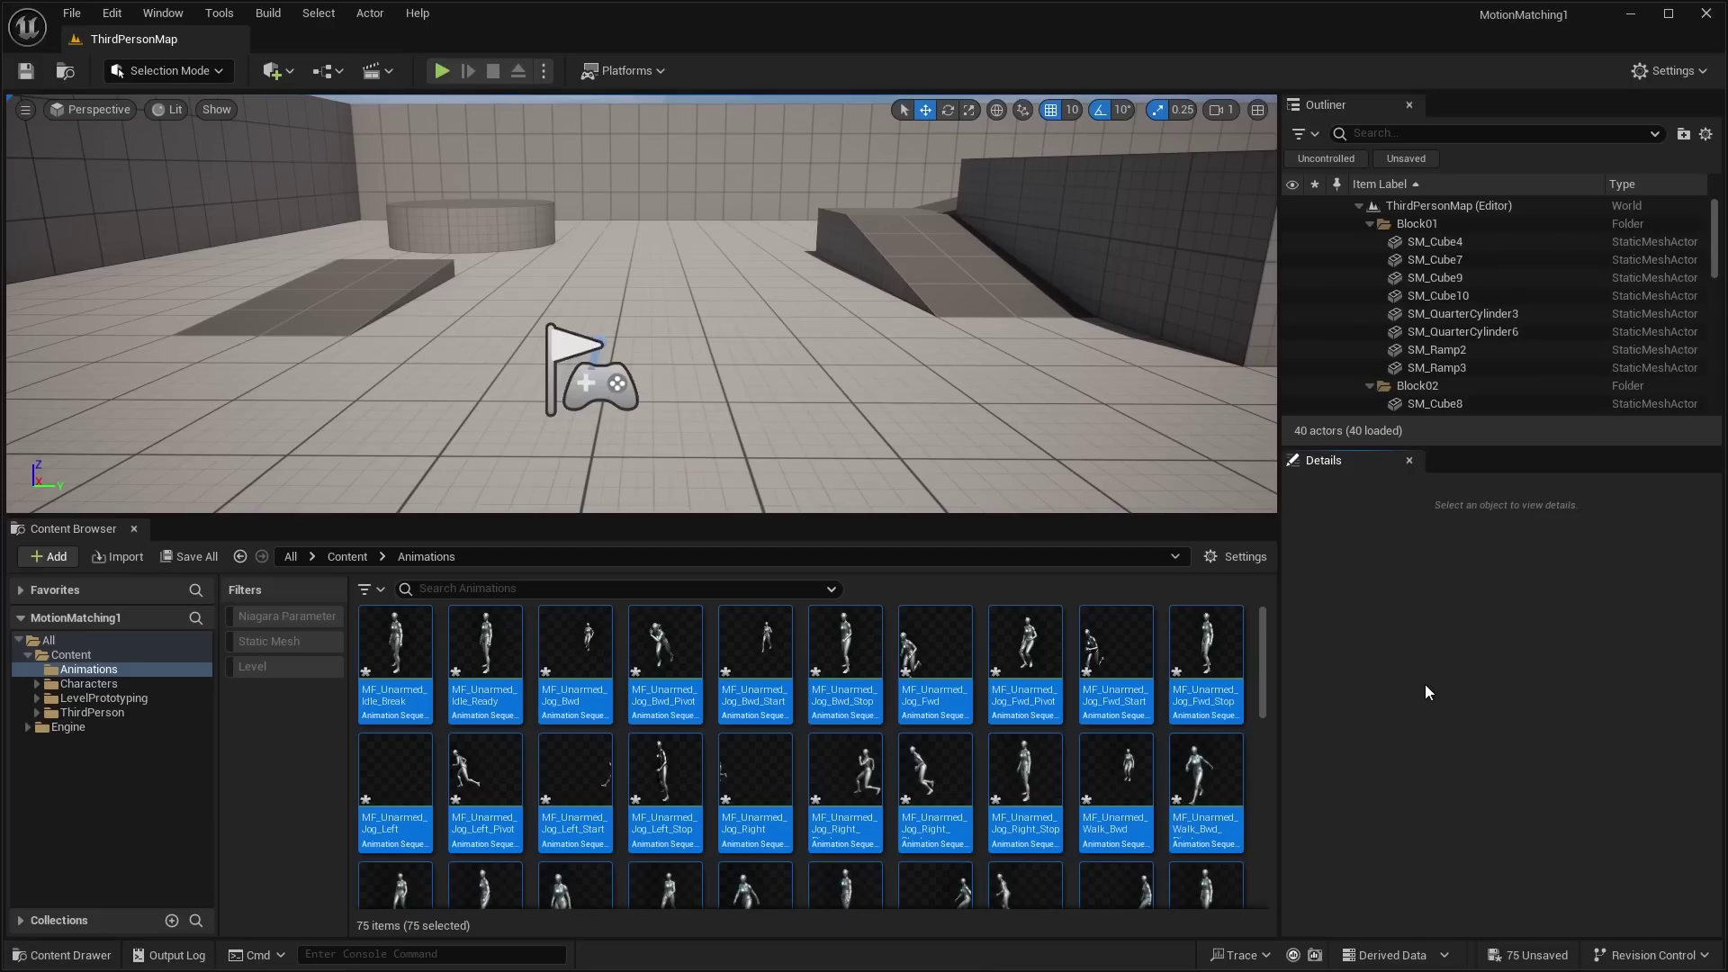
click(81, 14)
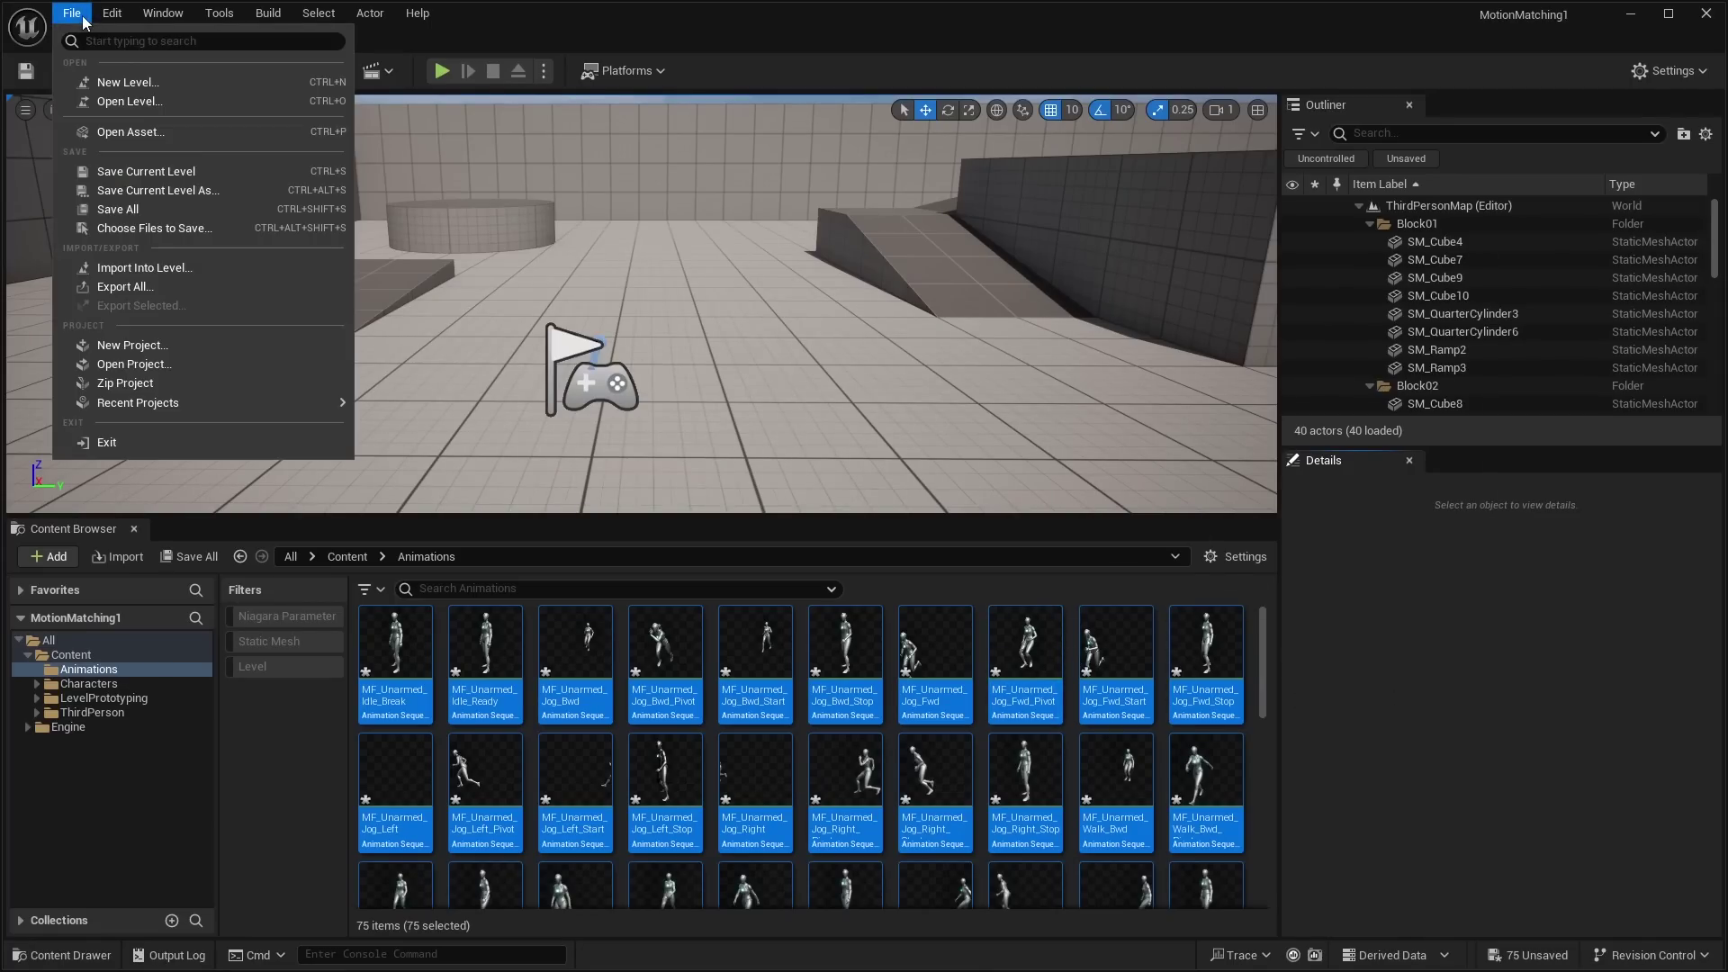
click(155, 207)
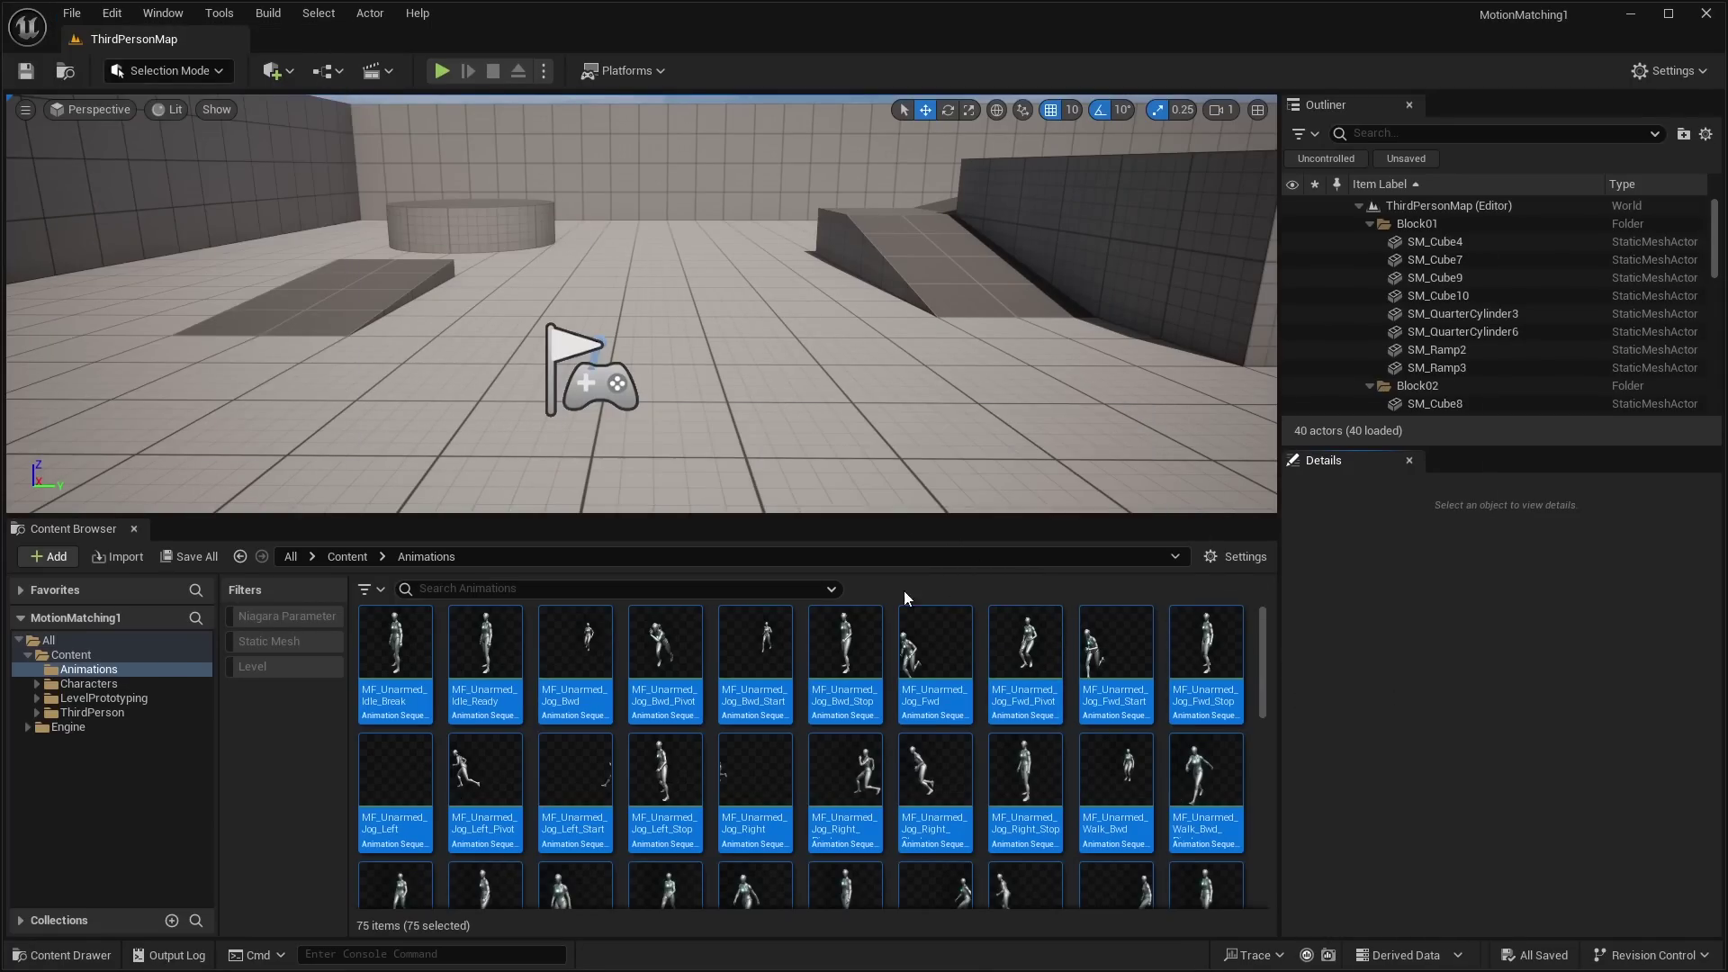
click(932, 654)
double_click(932, 655)
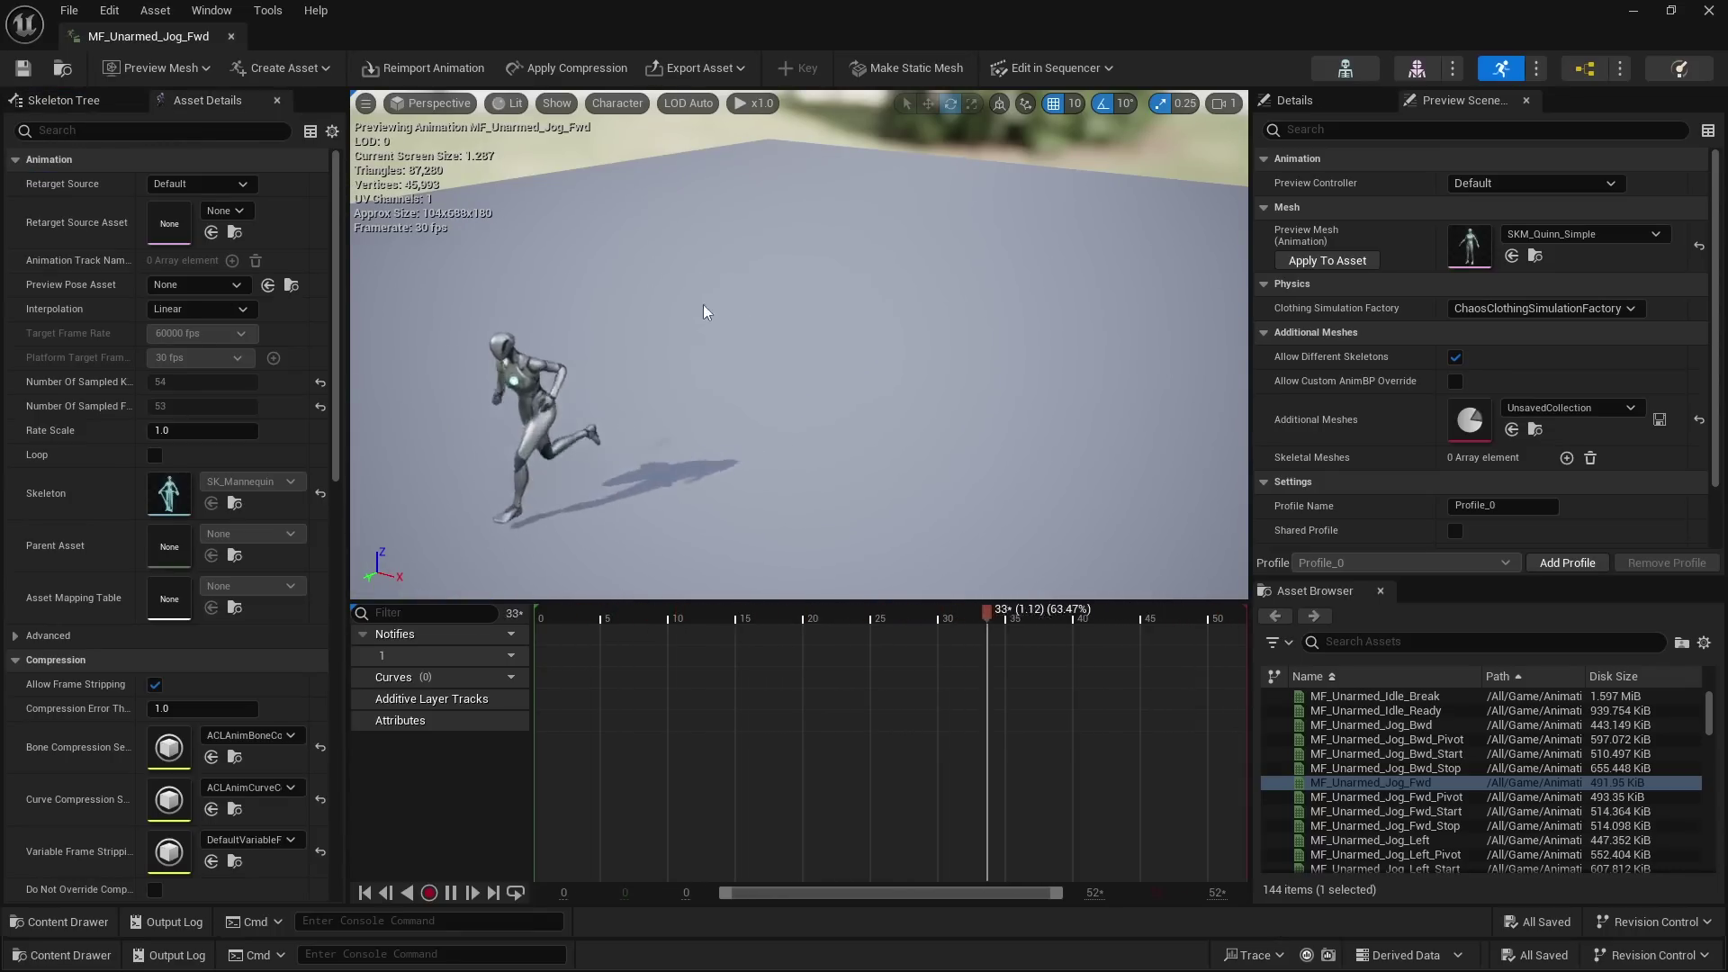
click(63, 100)
click(88, 178)
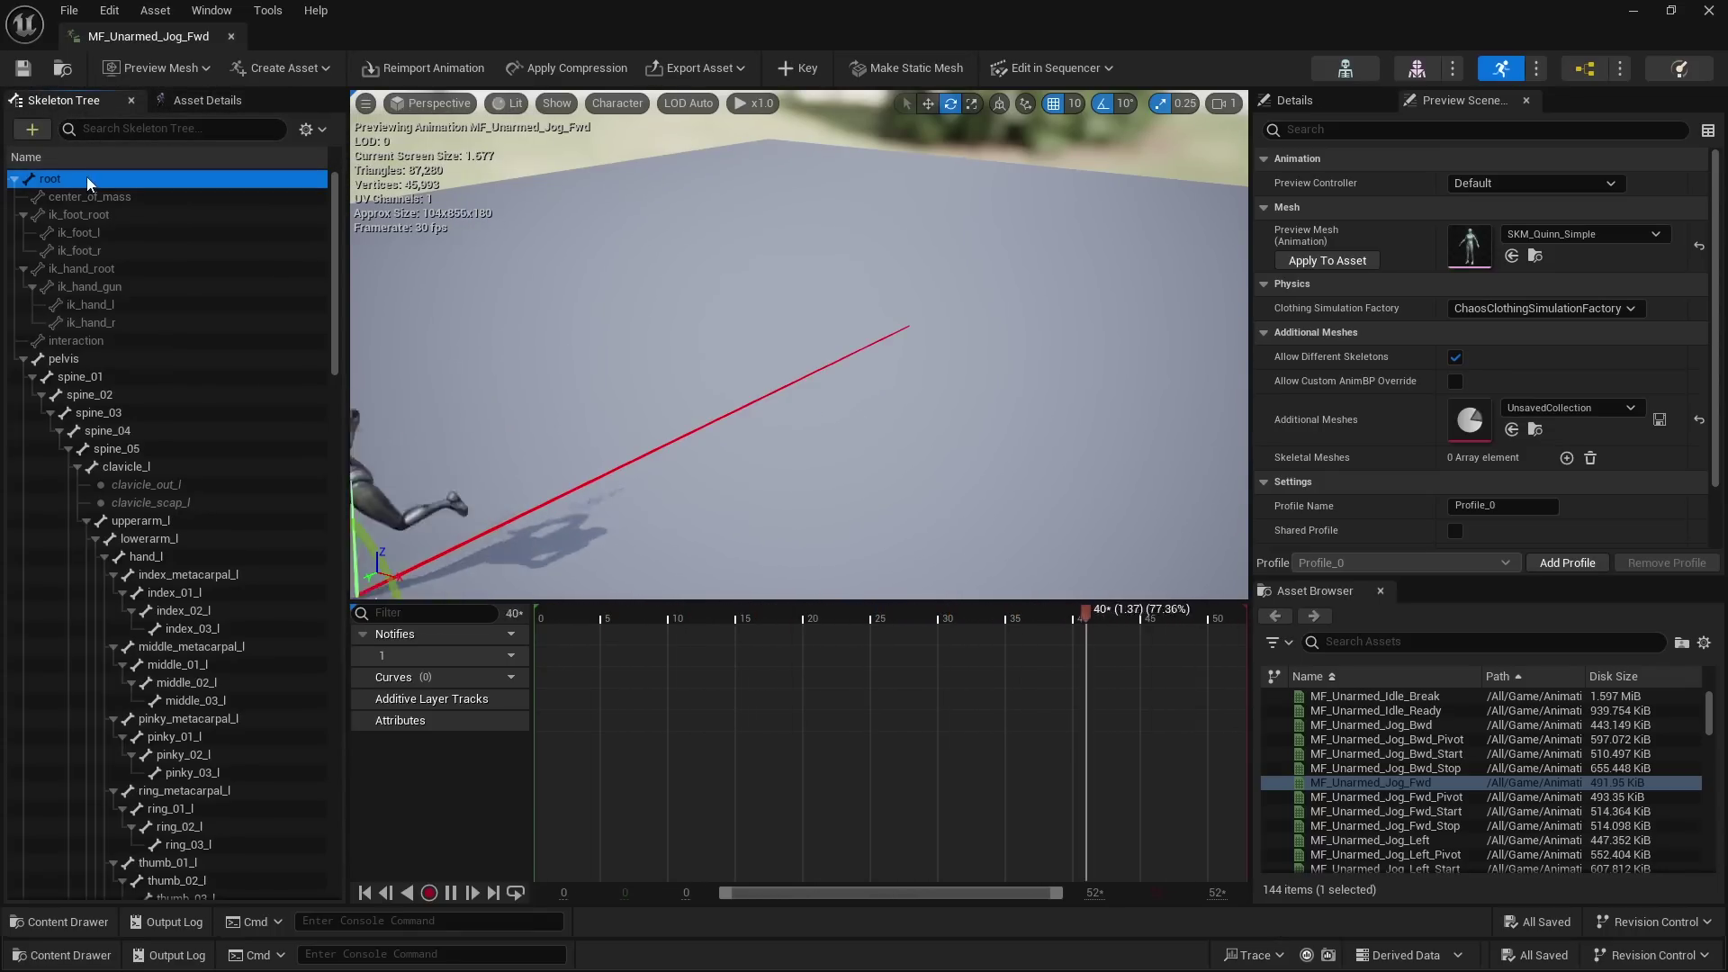
key(w)
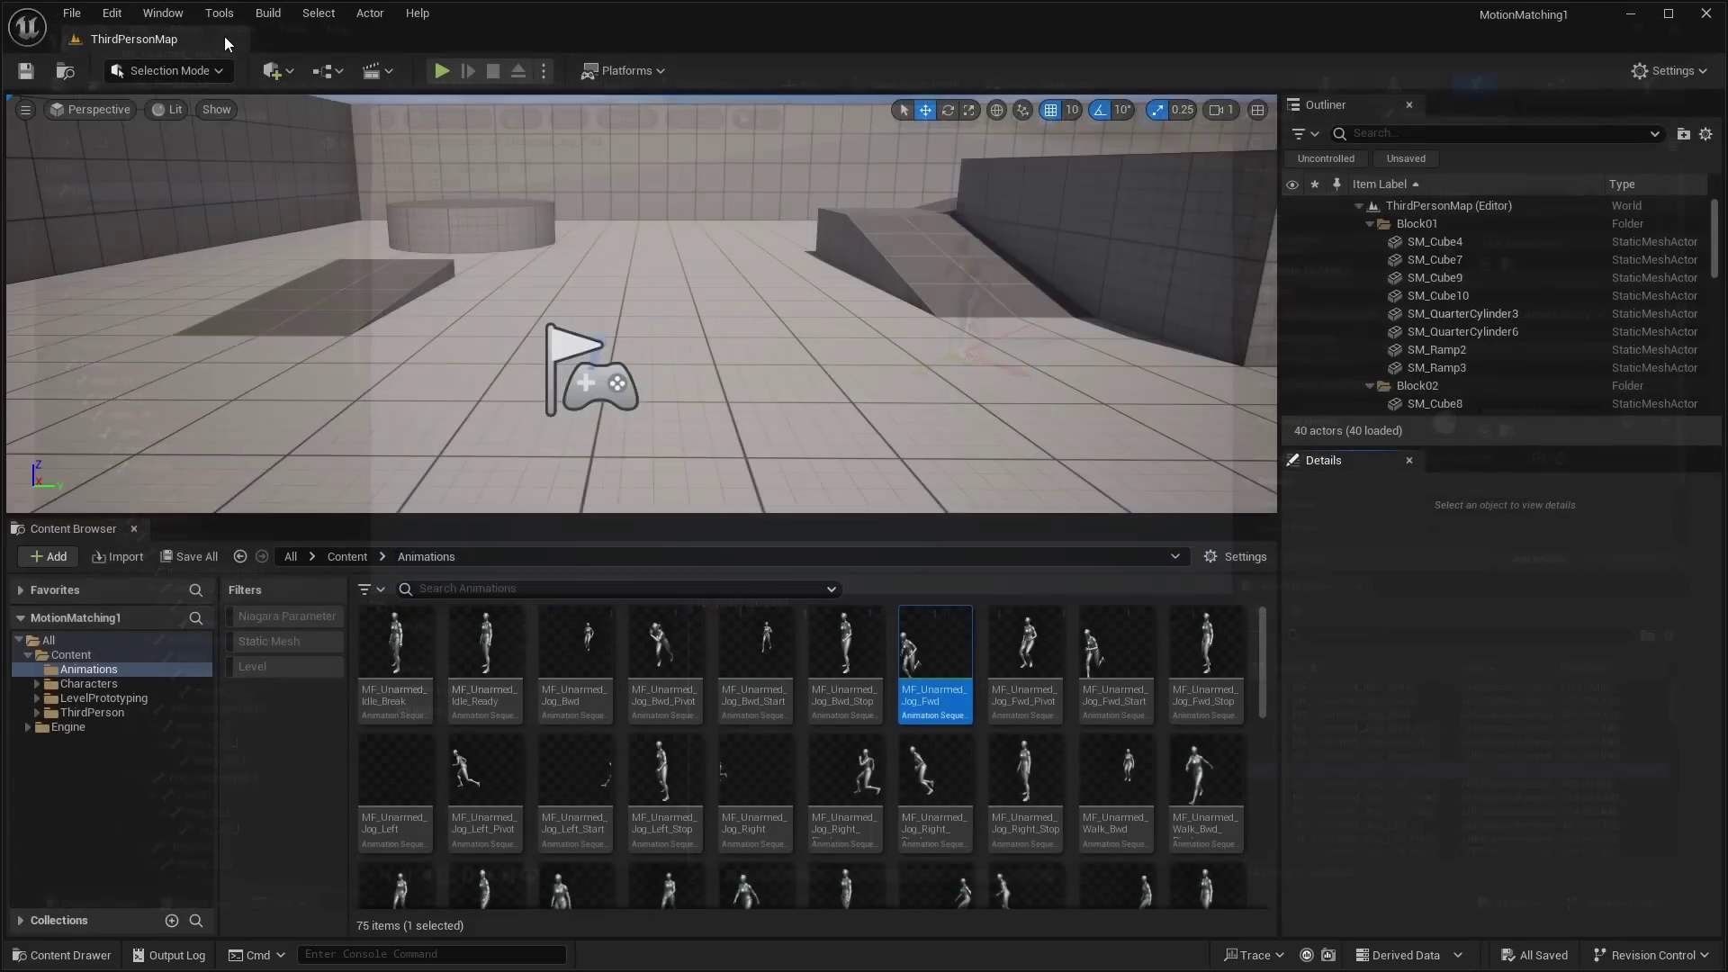
scroll(979, 709, down, 1)
Step: Select all 75 animation sequences and show their Asset Actions context menu
scroll(979, 709, up, 3)
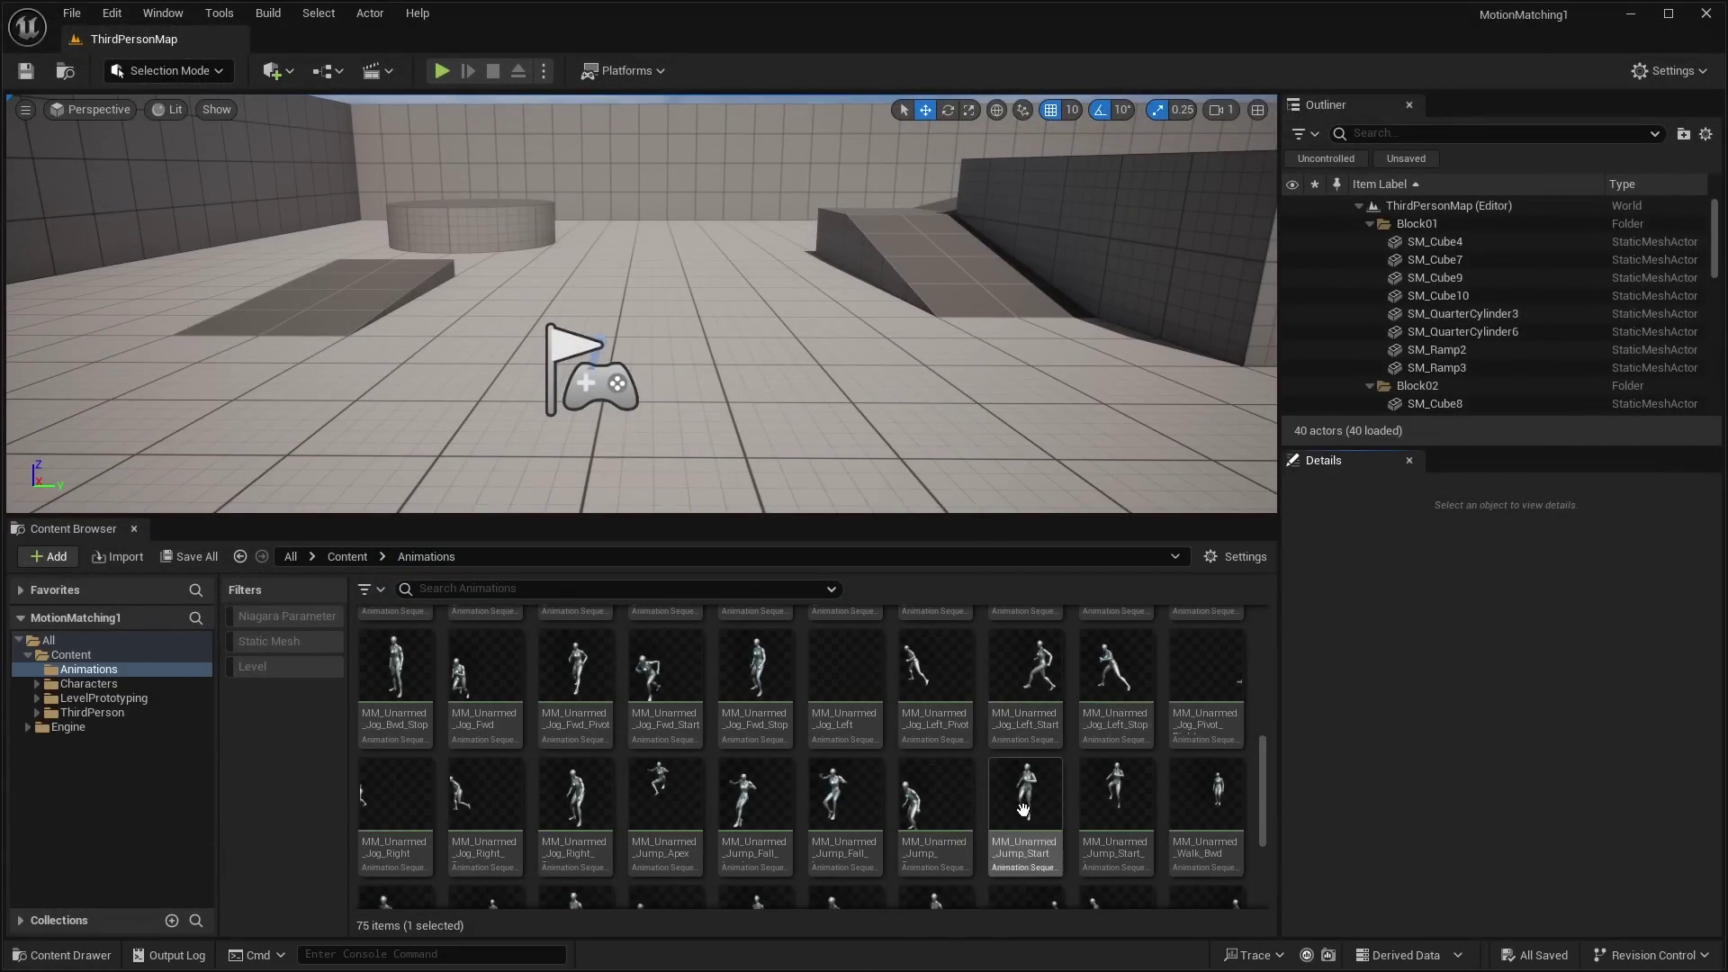
click(900, 675)
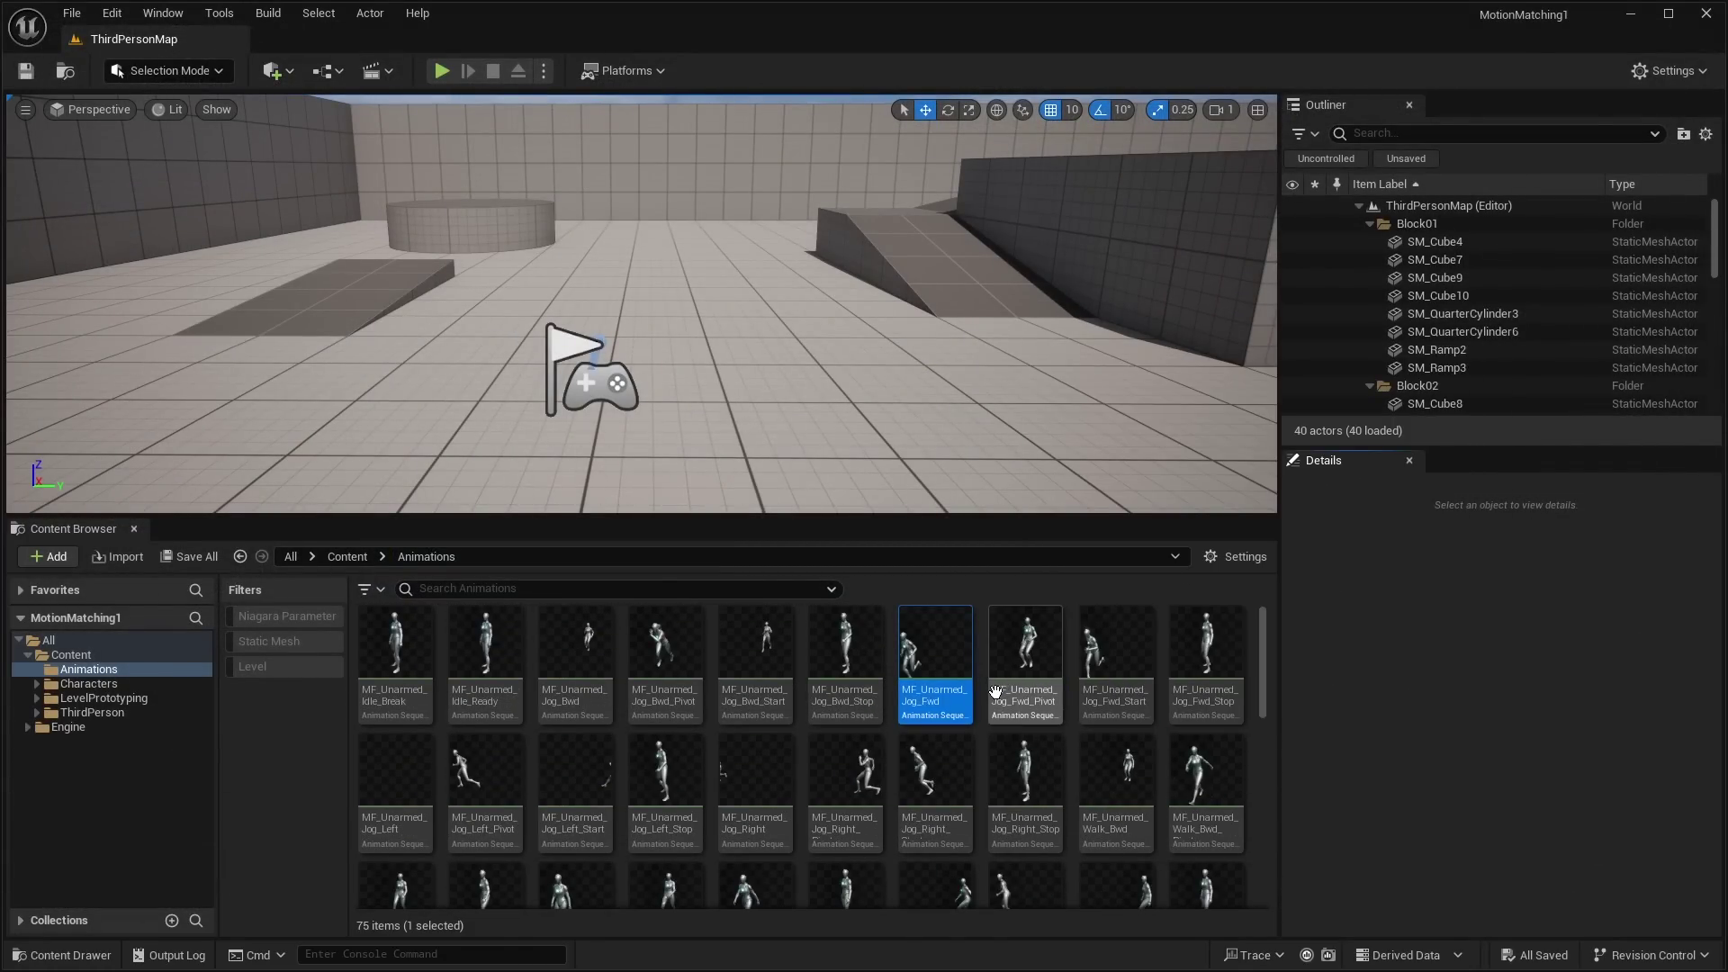
click(396, 653)
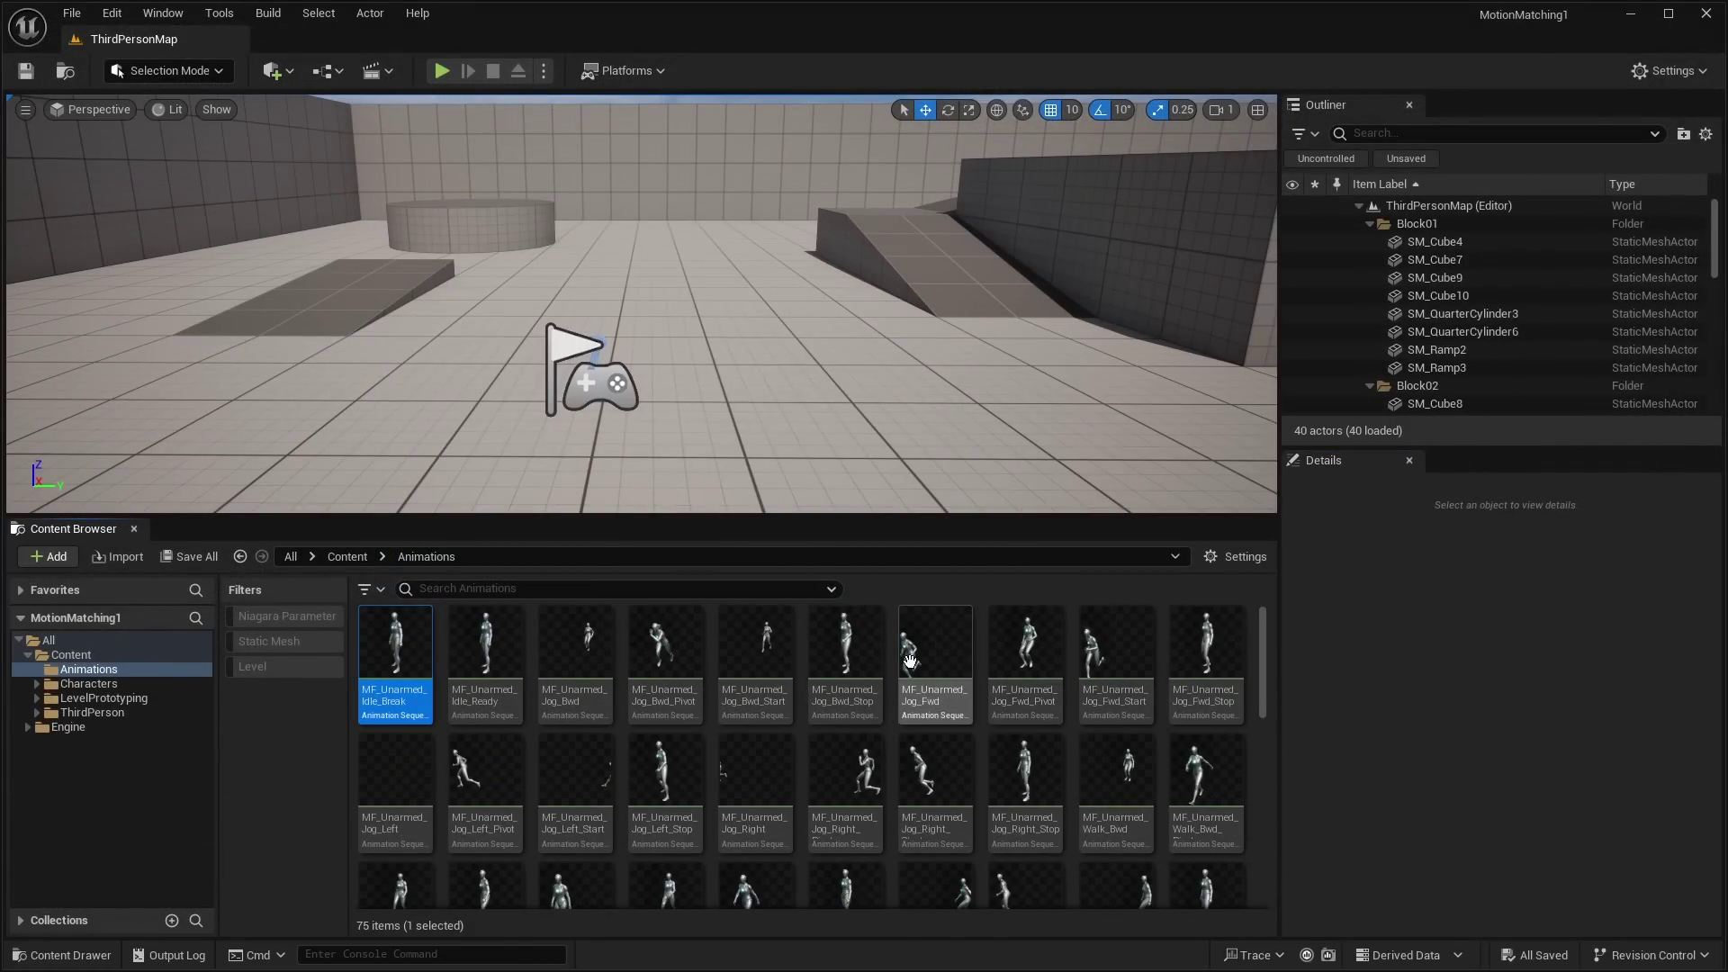
key(ctrl+a)
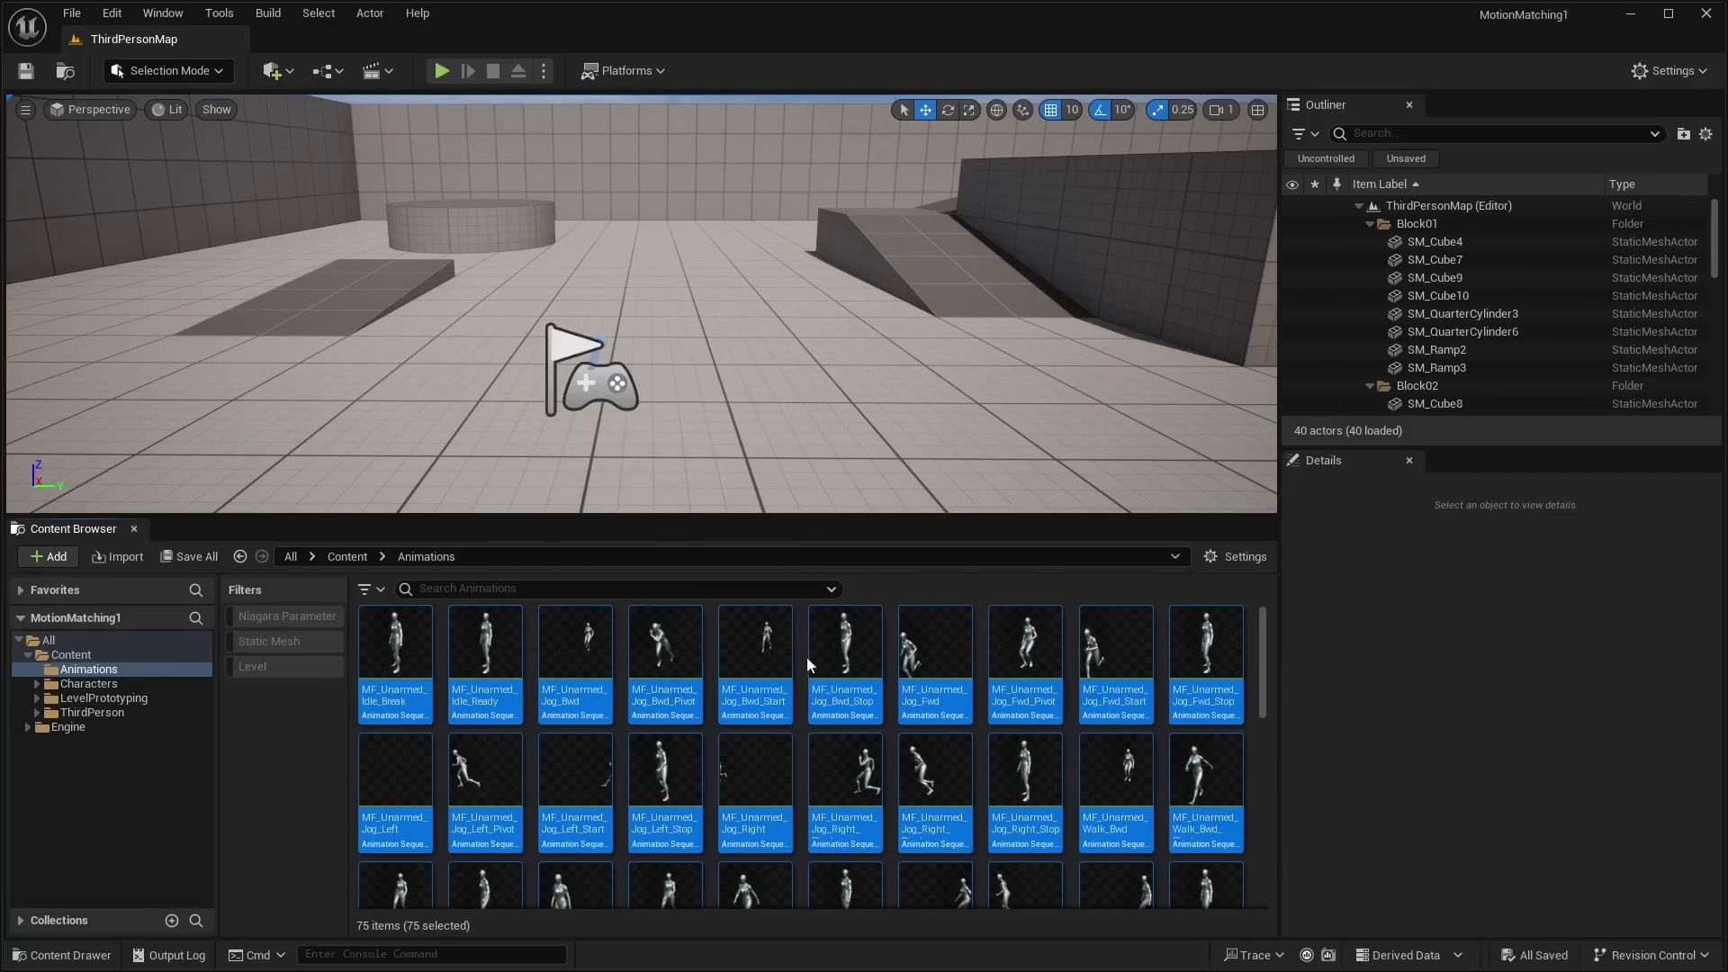
right_click(860, 651)
mouse_move(913, 671)
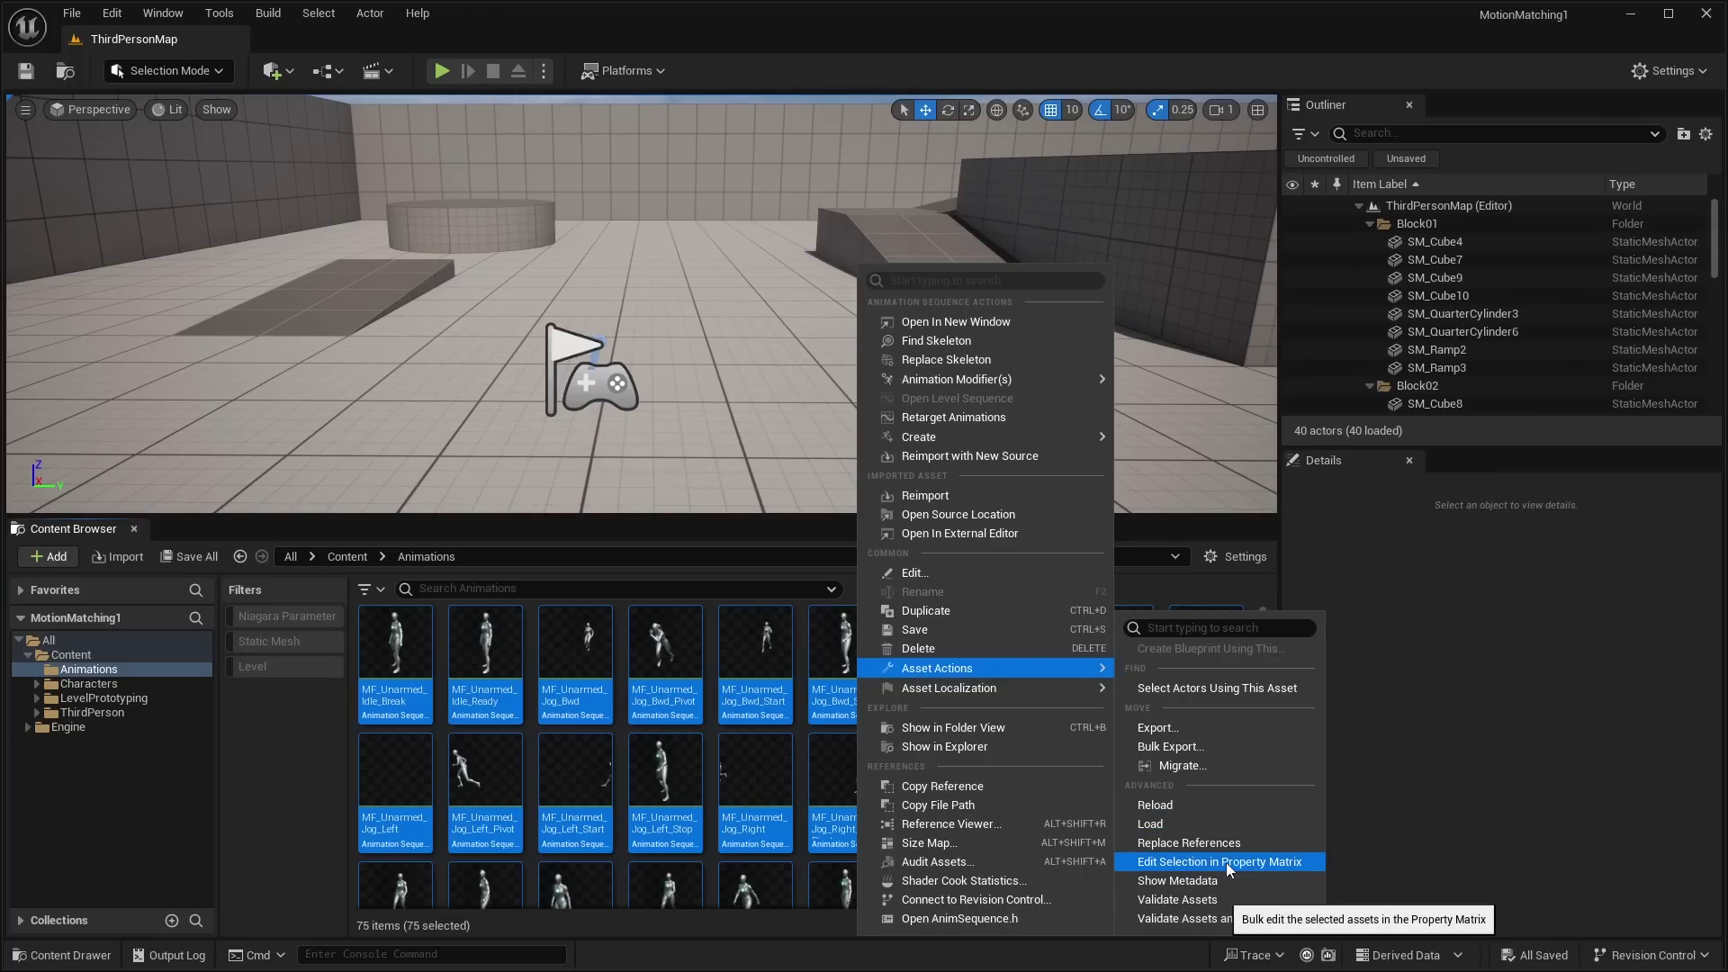
Step: Open the 75 animations in the Property Matrix and select every row
click(1258, 867)
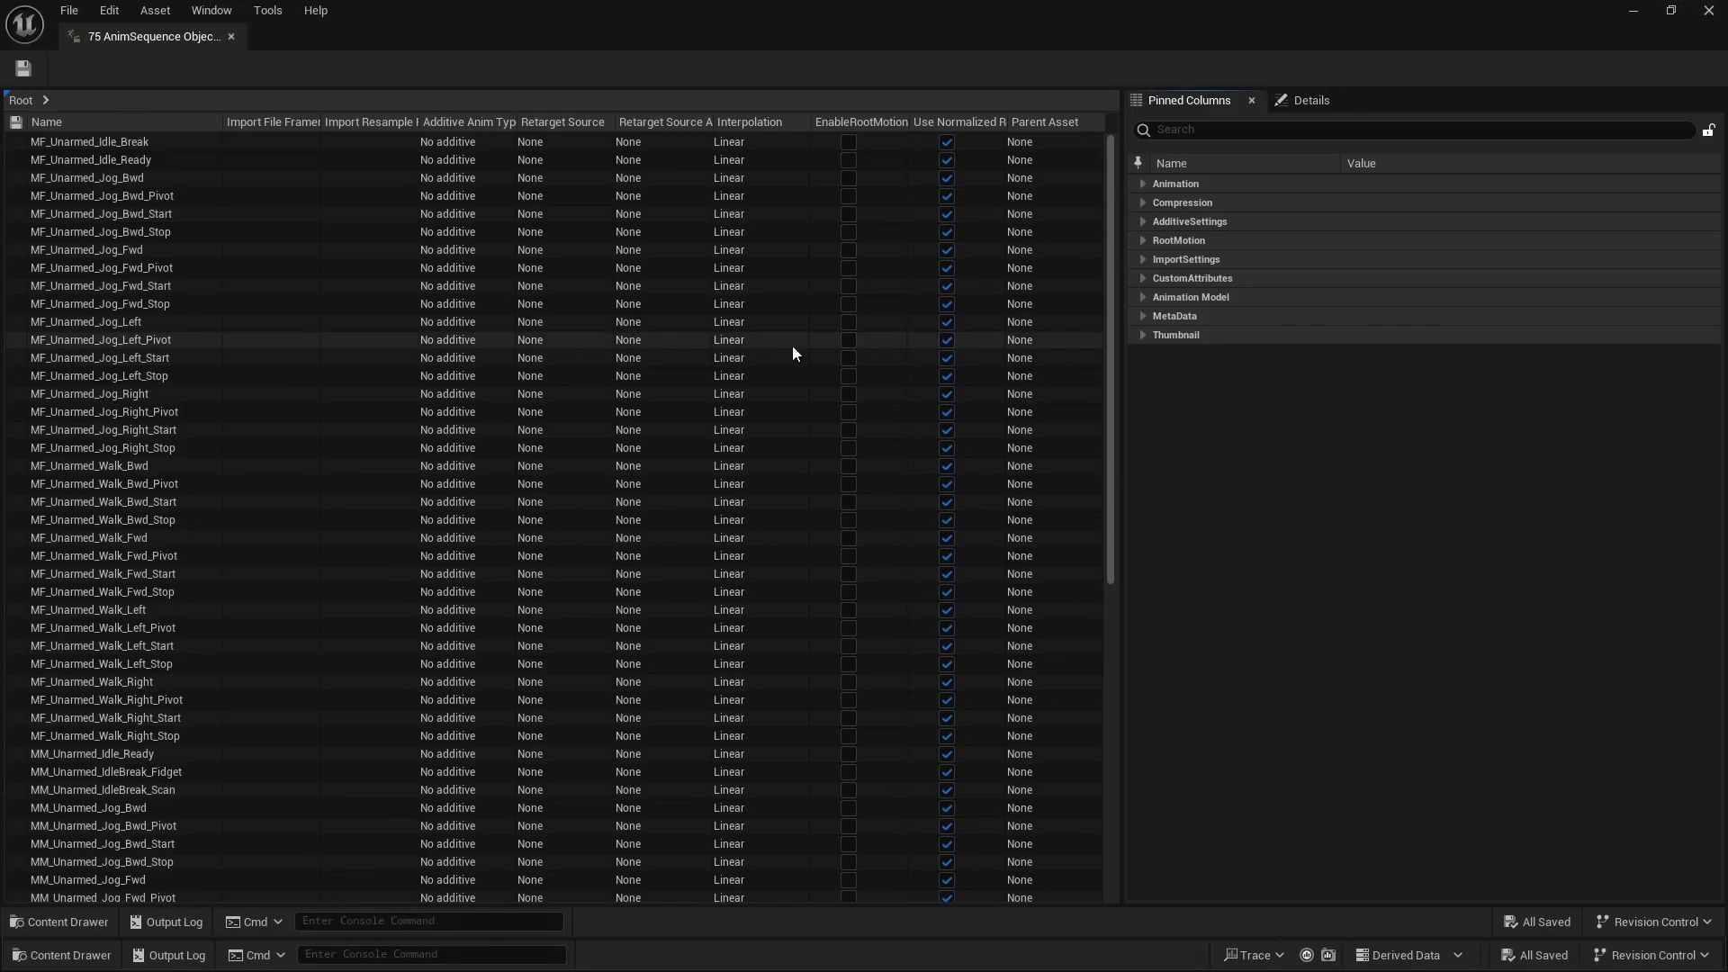
scroll(562, 284, down, 2)
scroll(564, 295, down, 5)
scroll(576, 333, up, 6)
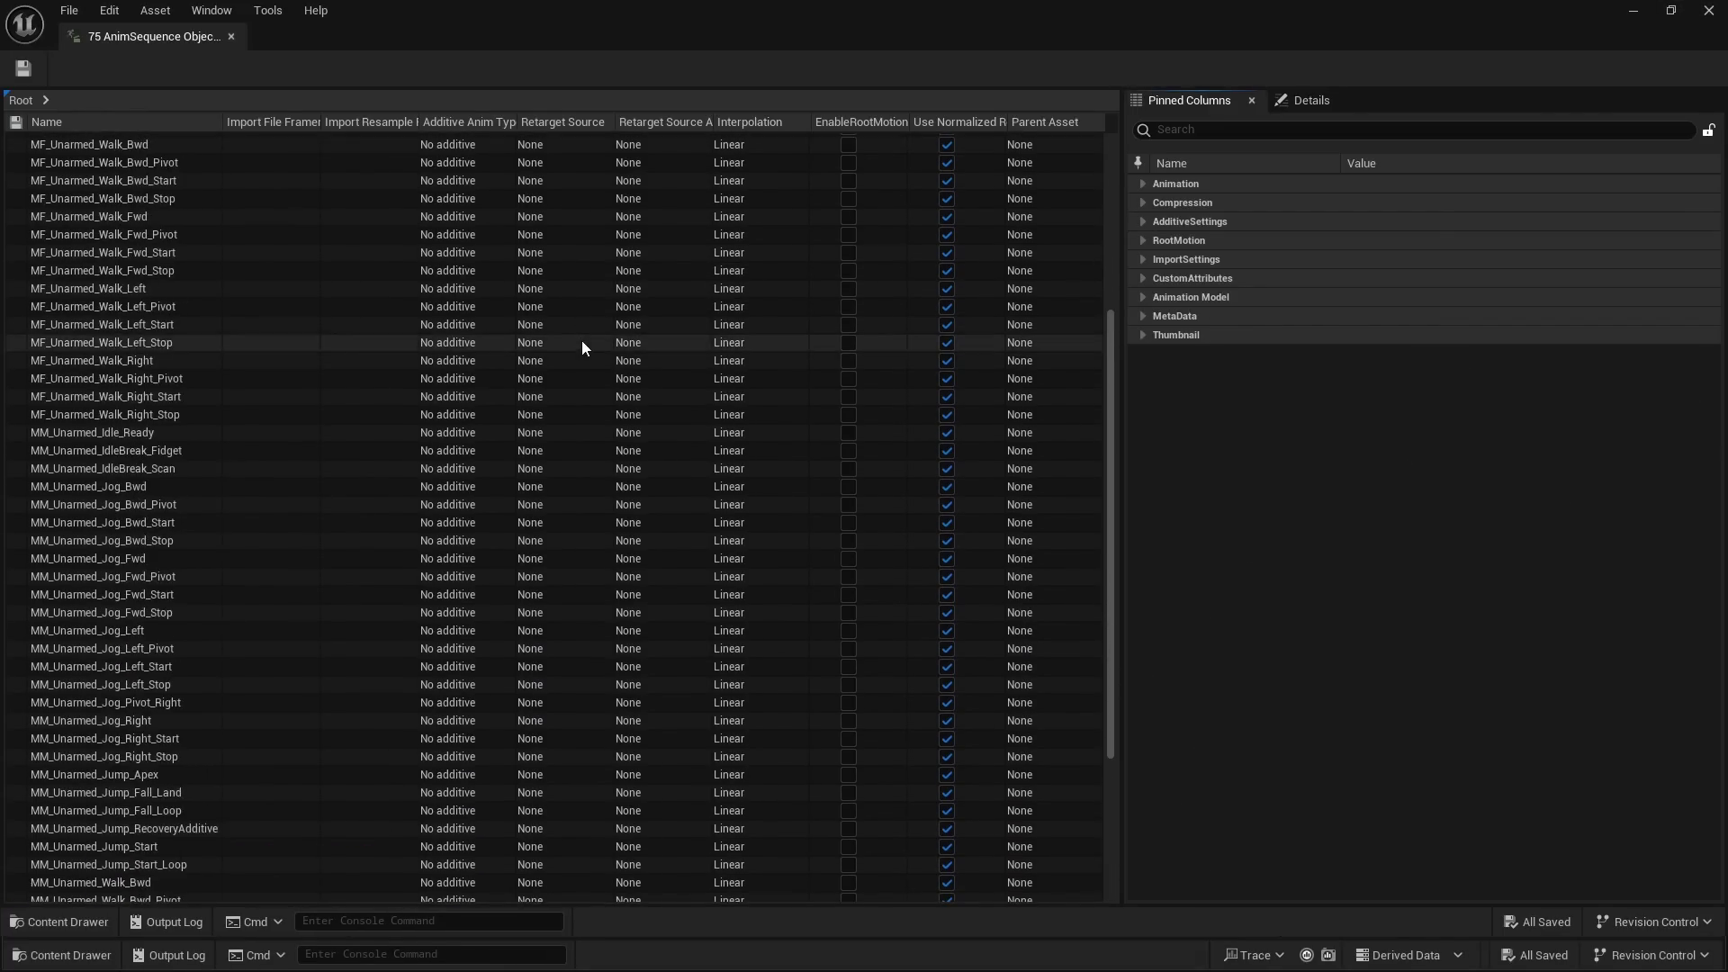
click(578, 143)
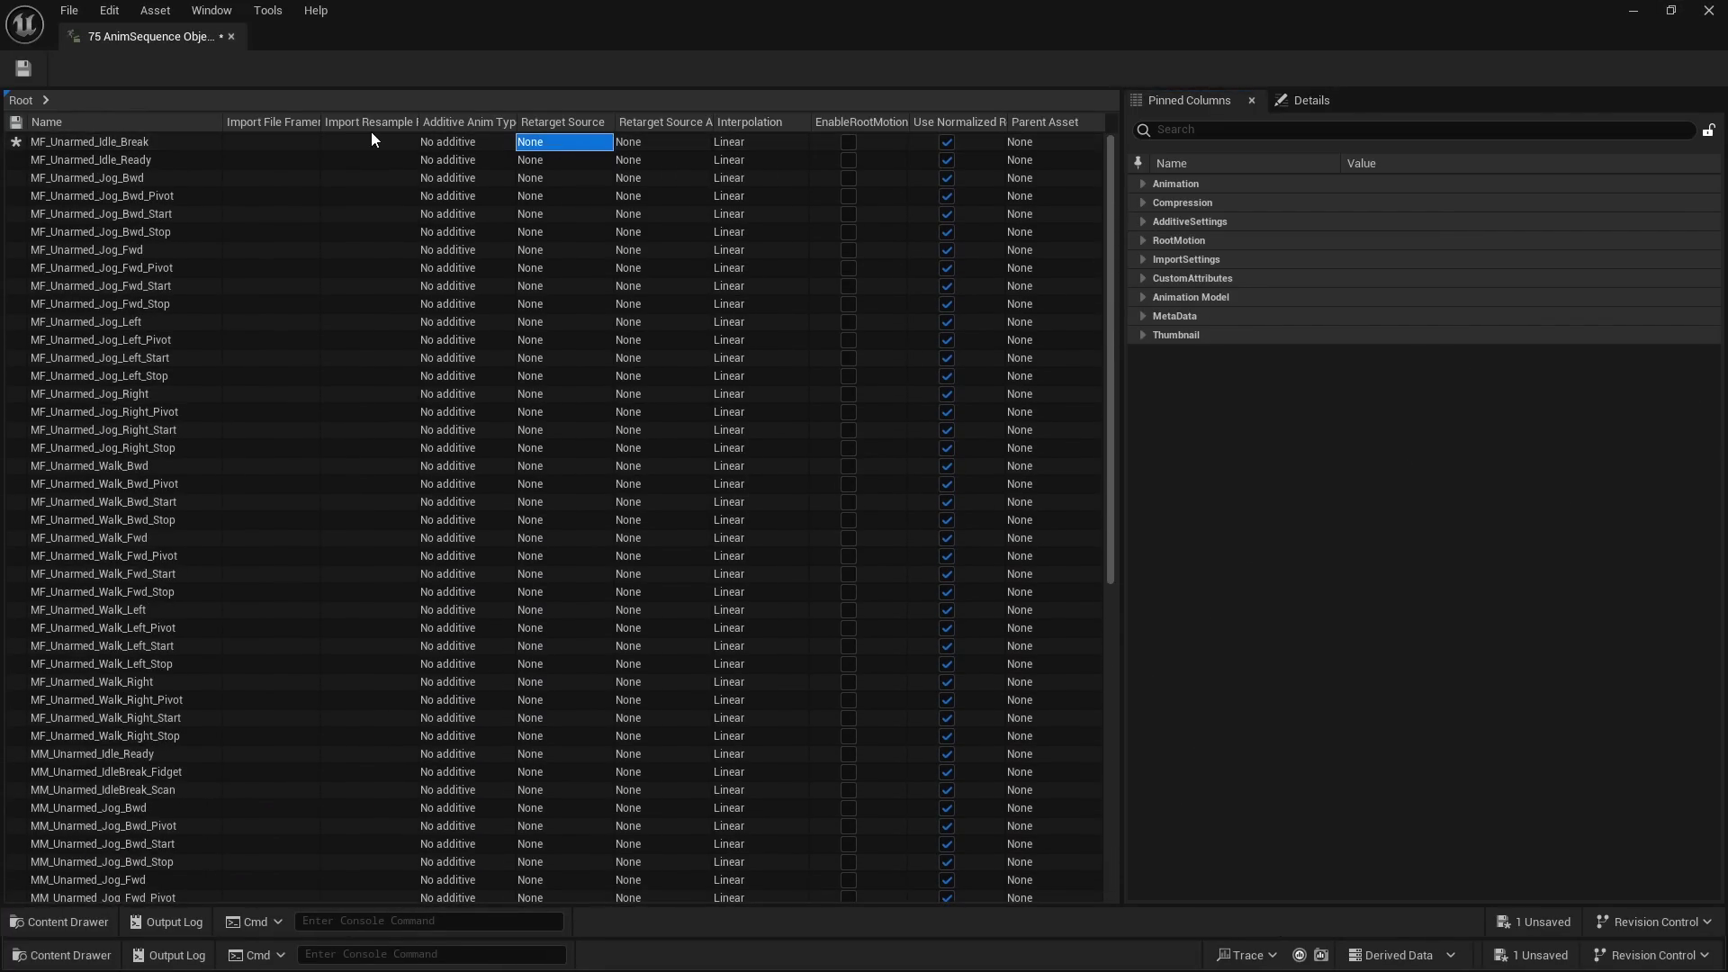
click(349, 144)
key(ctrl+a)
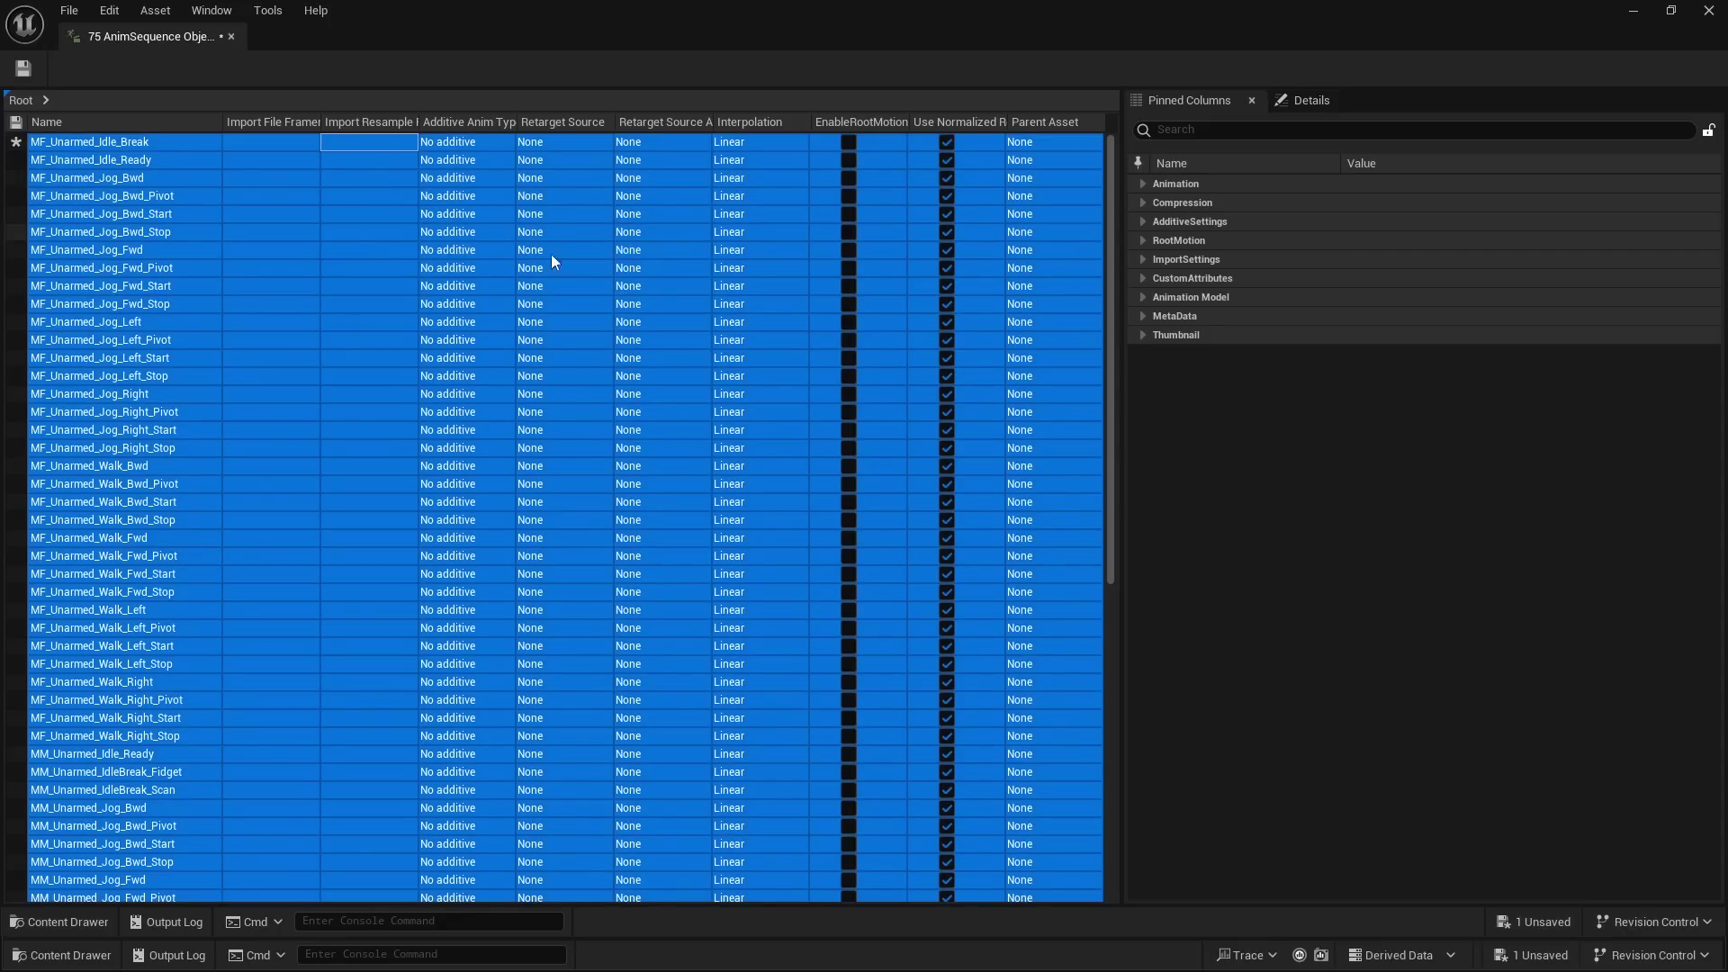
scroll(581, 254, down, 3)
scroll(588, 246, up, 3)
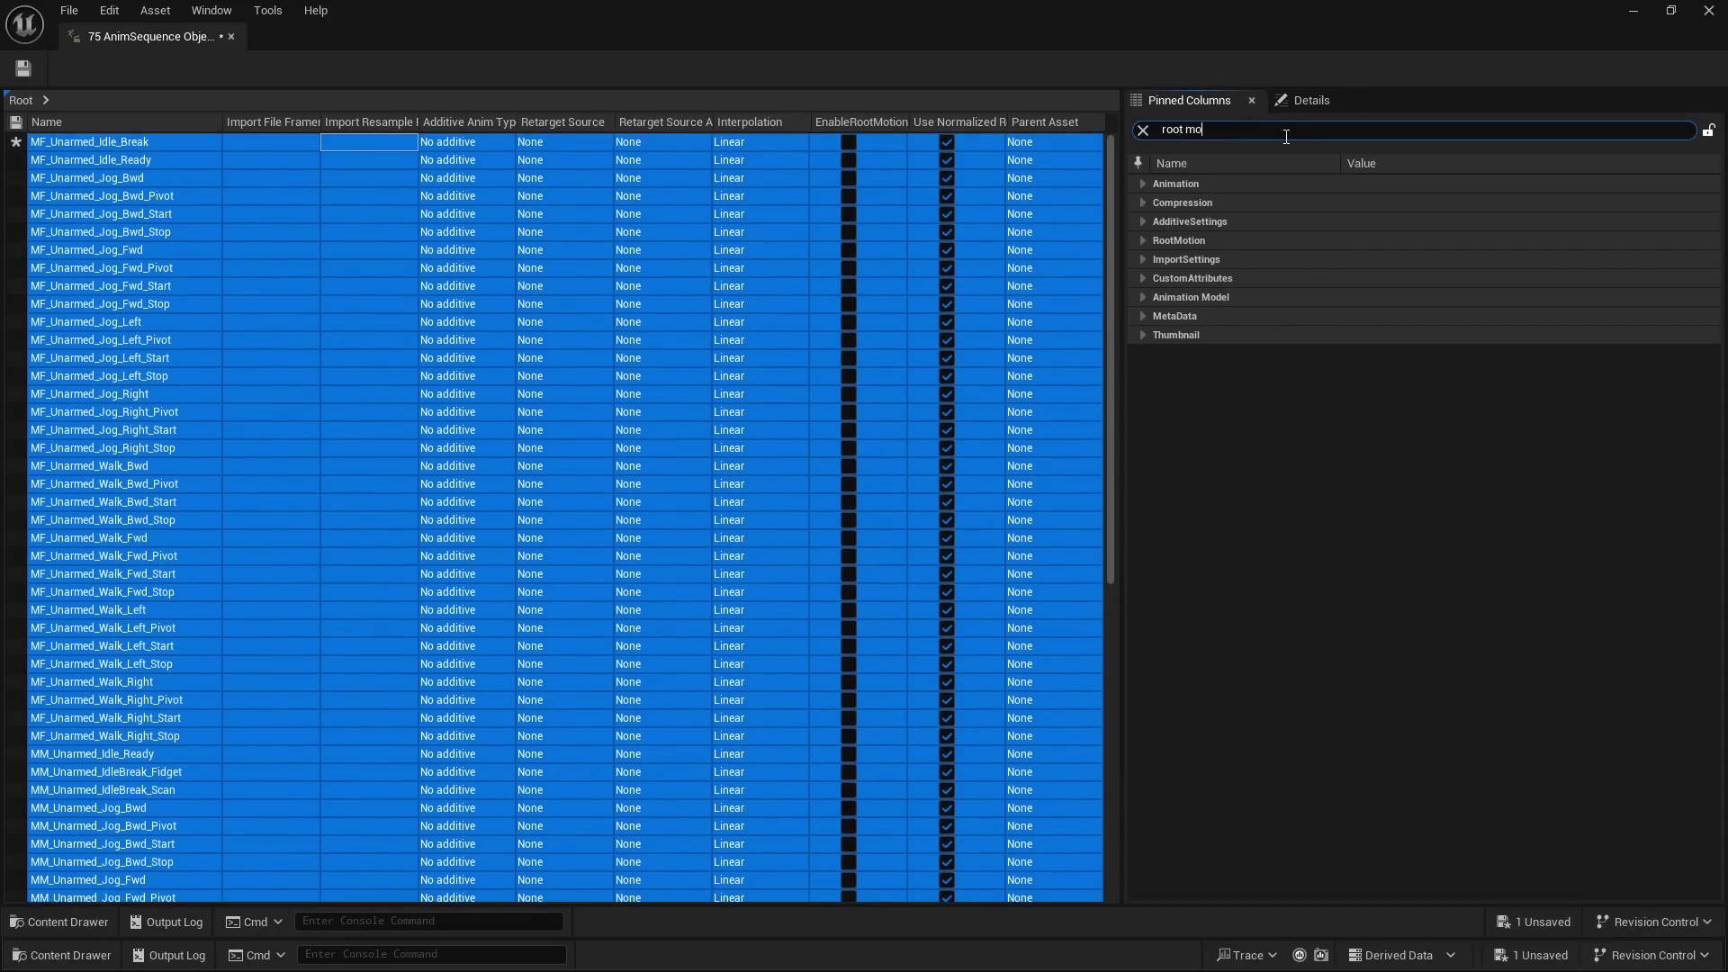
Step: Turn on Enable Root Motion, Force Root Lock and Loop for all rows, then save
click(1366, 203)
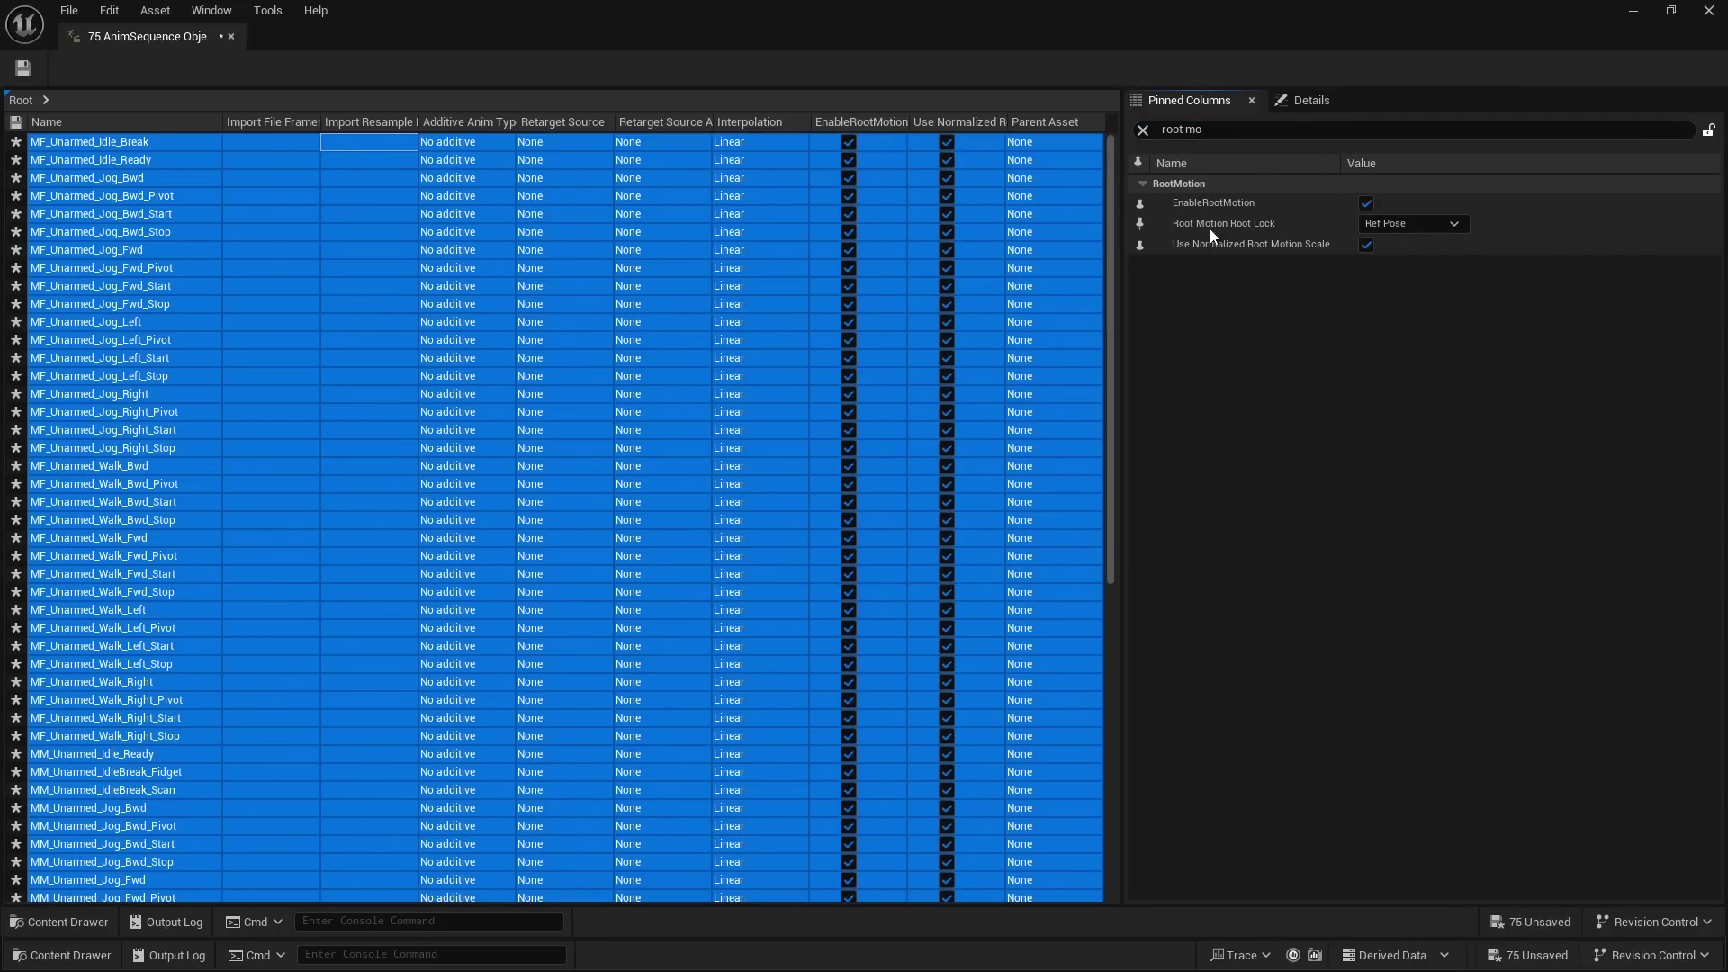
click(1145, 131)
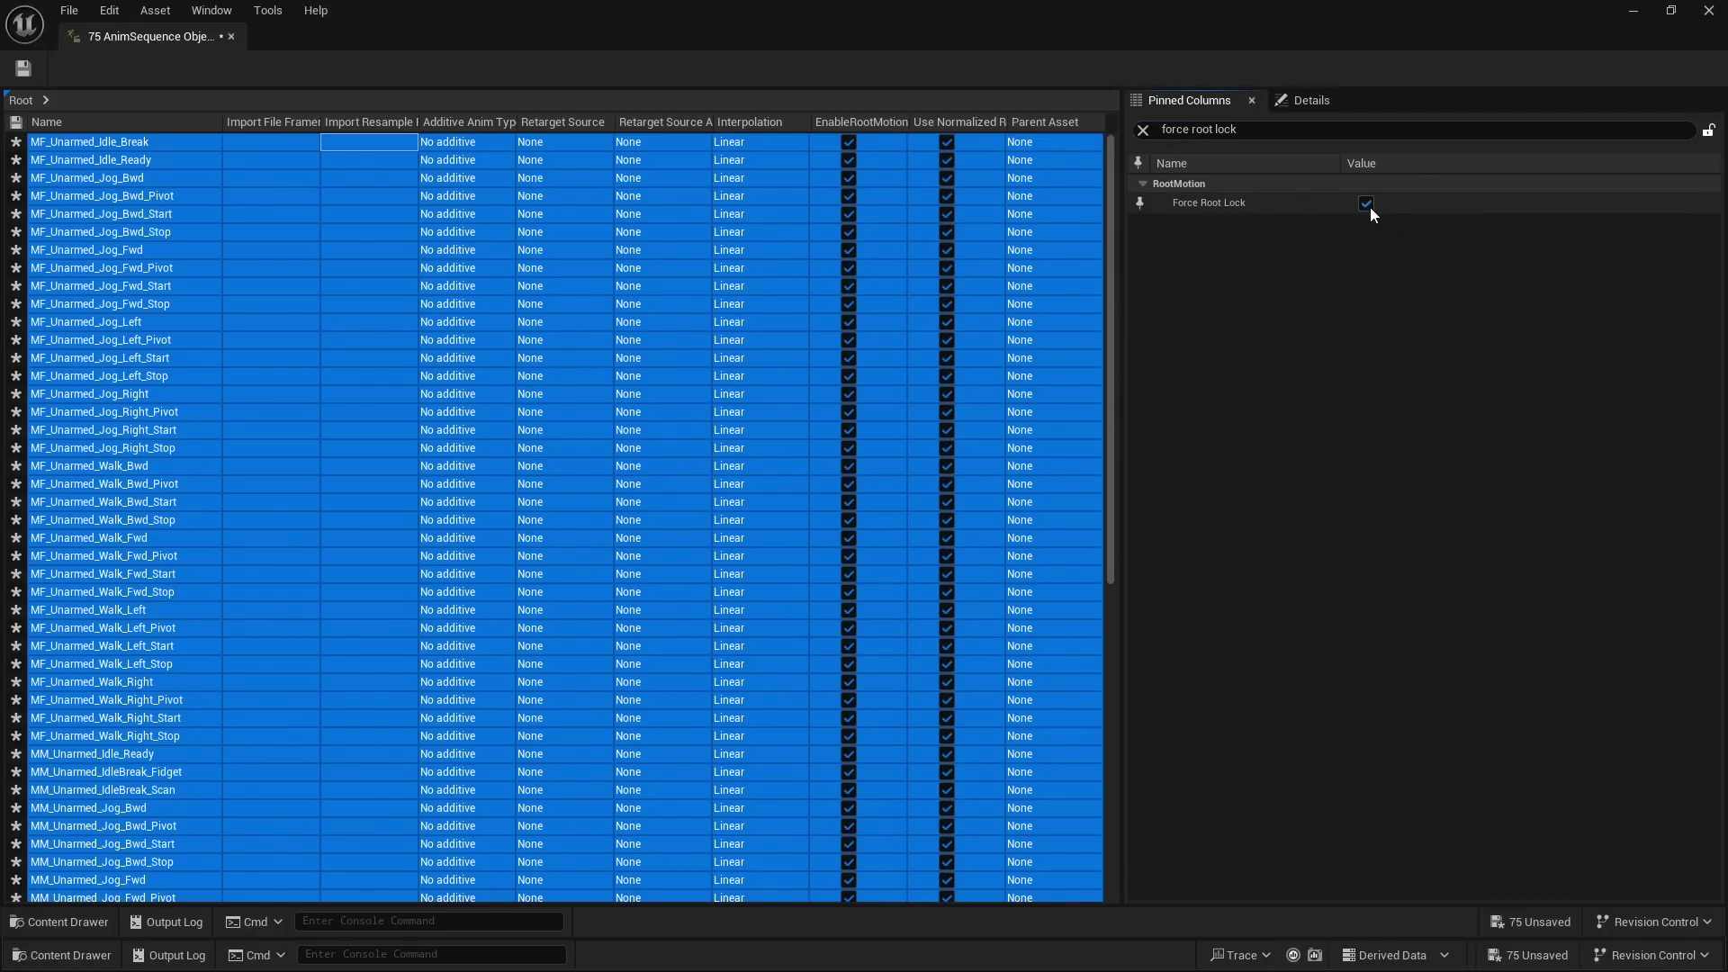
click(1144, 132)
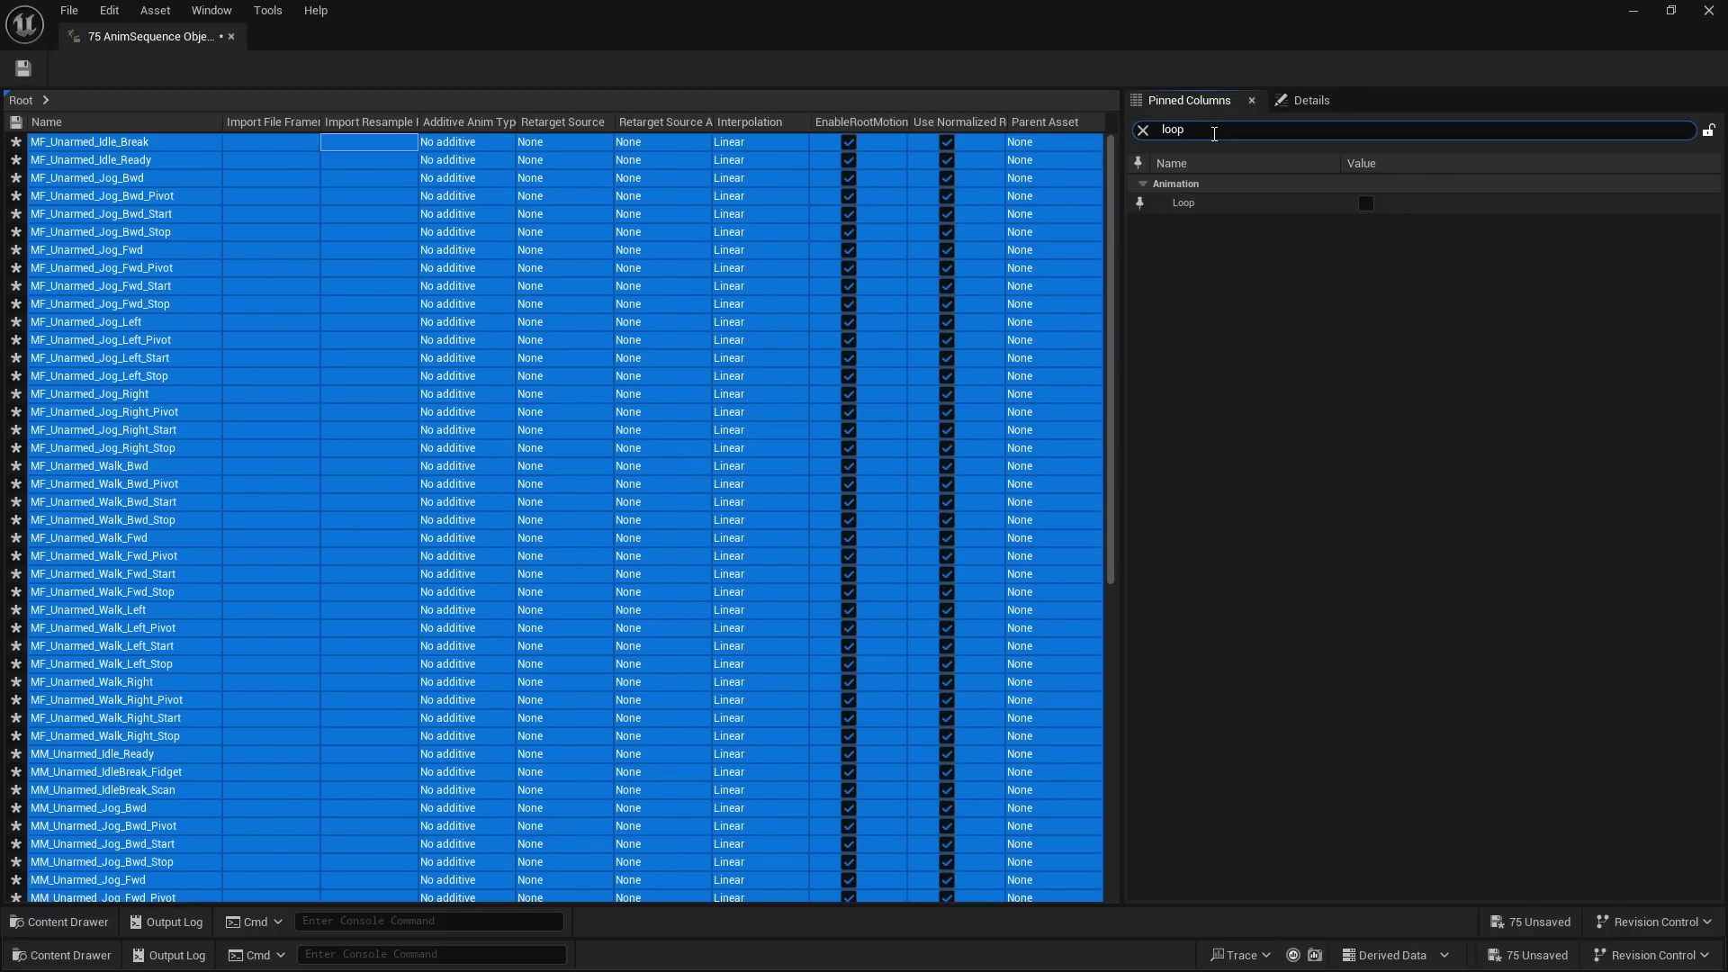
click(1366, 203)
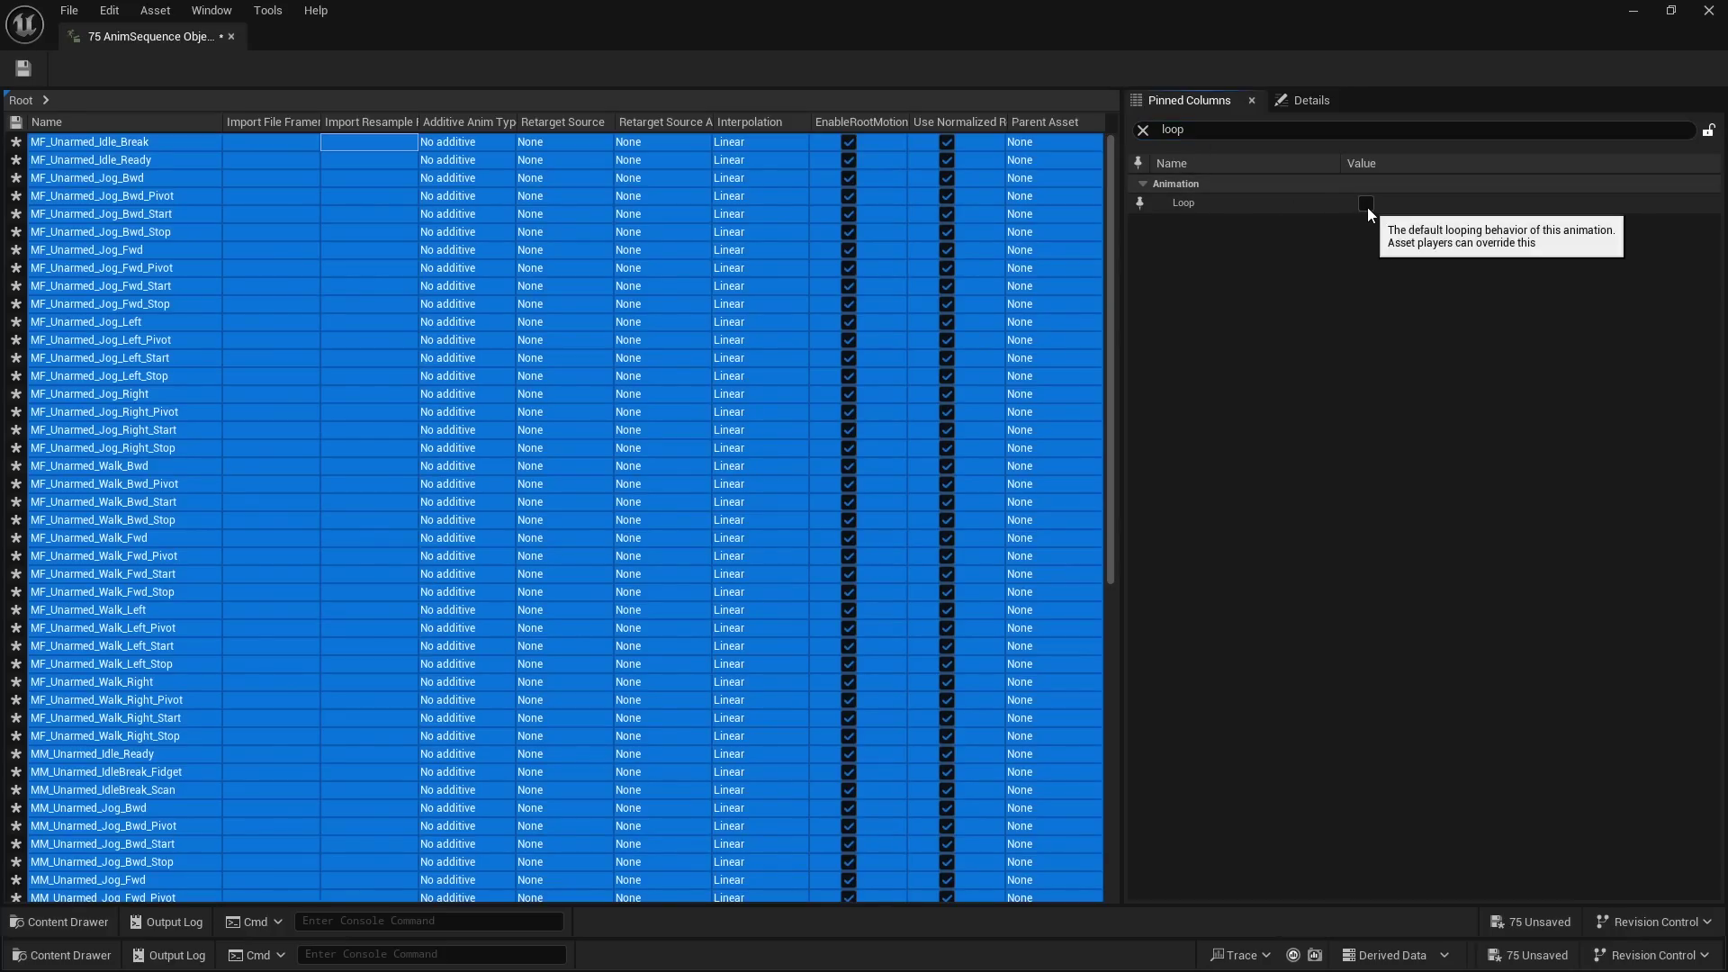
click(23, 70)
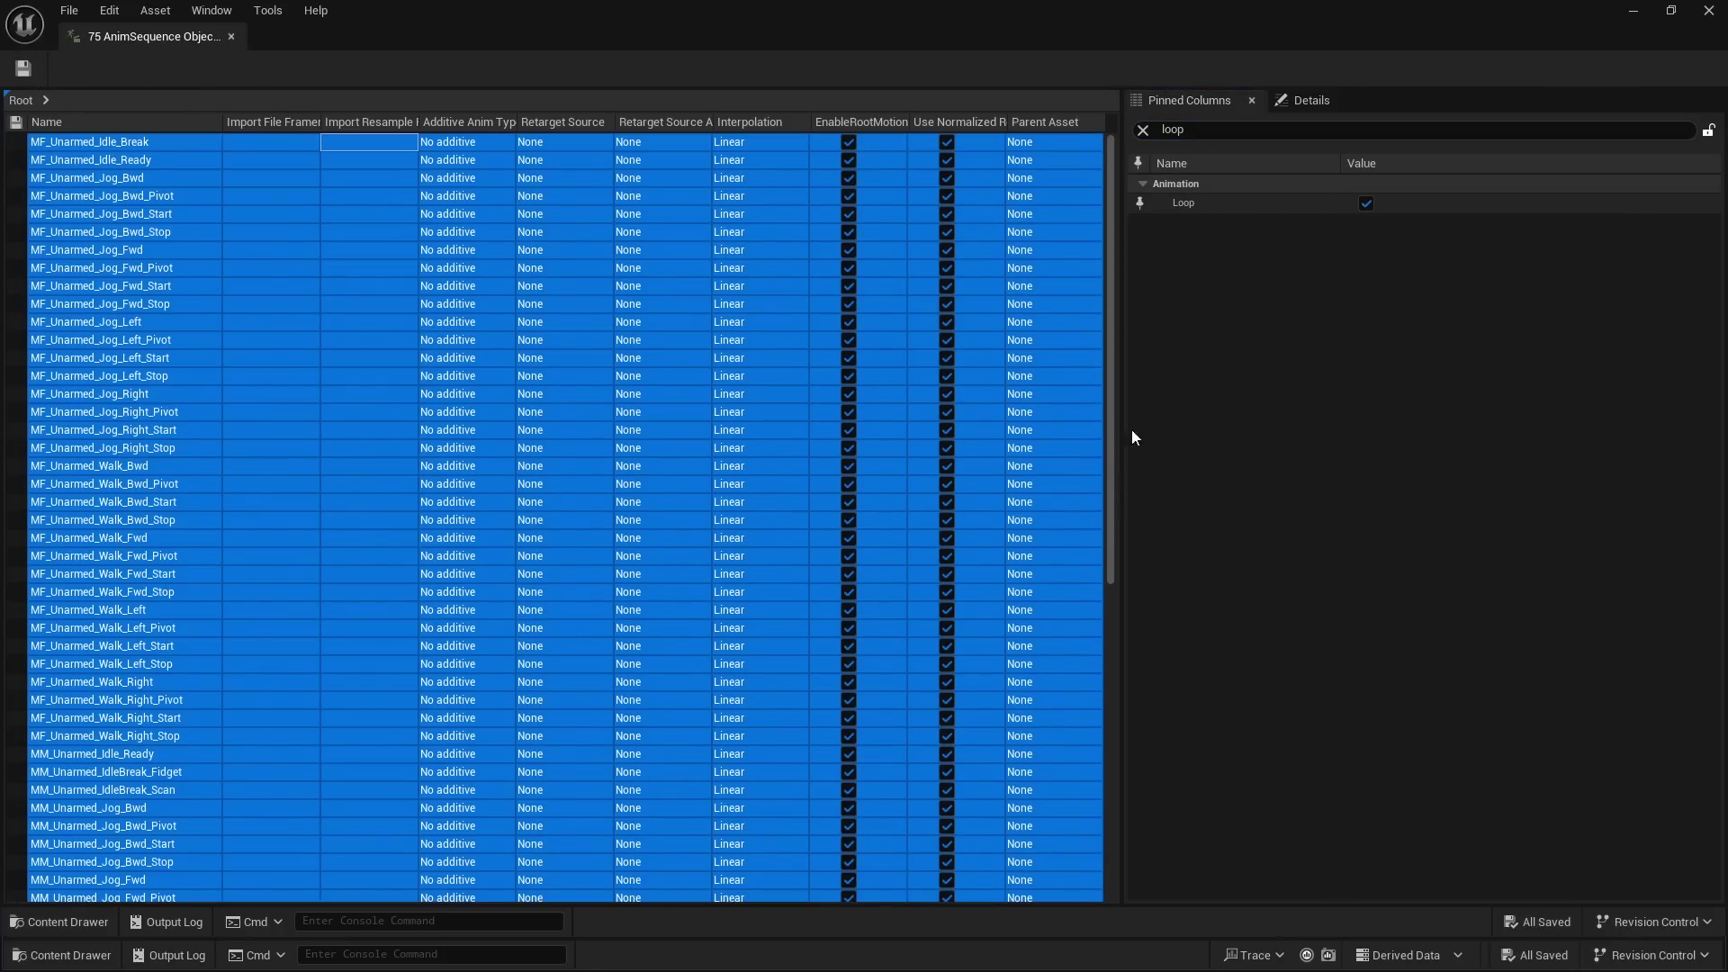
scroll(865, 367, down, 1)
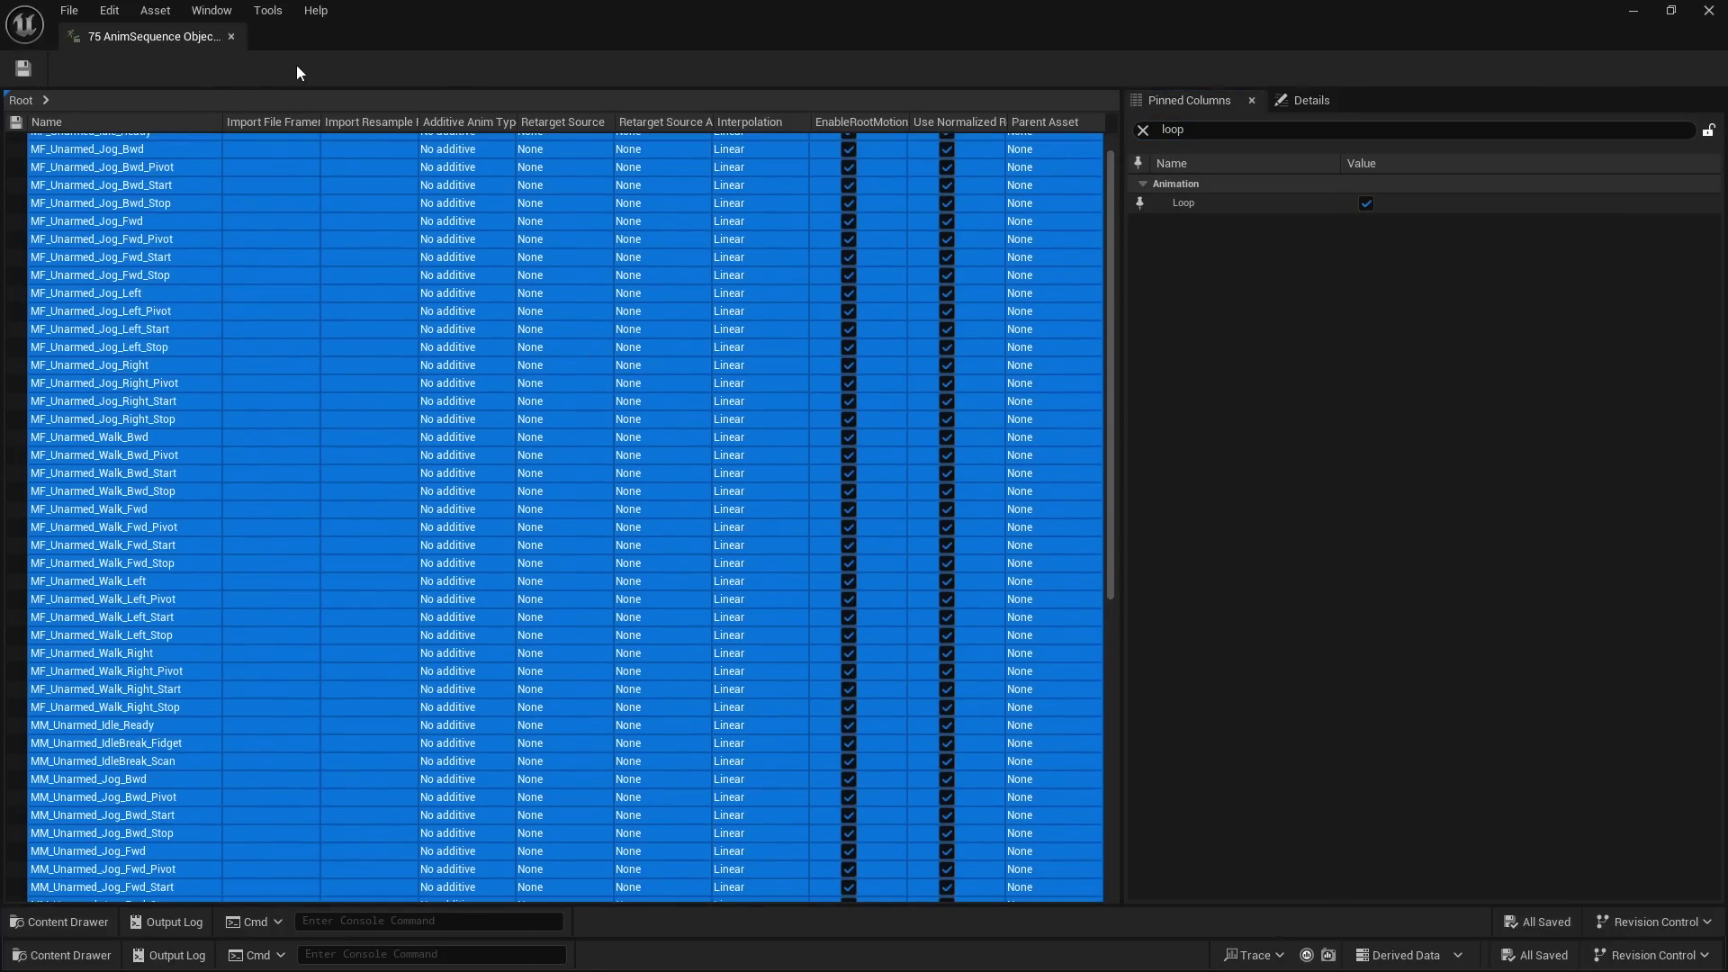
Step: Close the Property Matrix, then create and open a MotionMatching folder in Content
click(231, 36)
scroll(898, 689, down, 1)
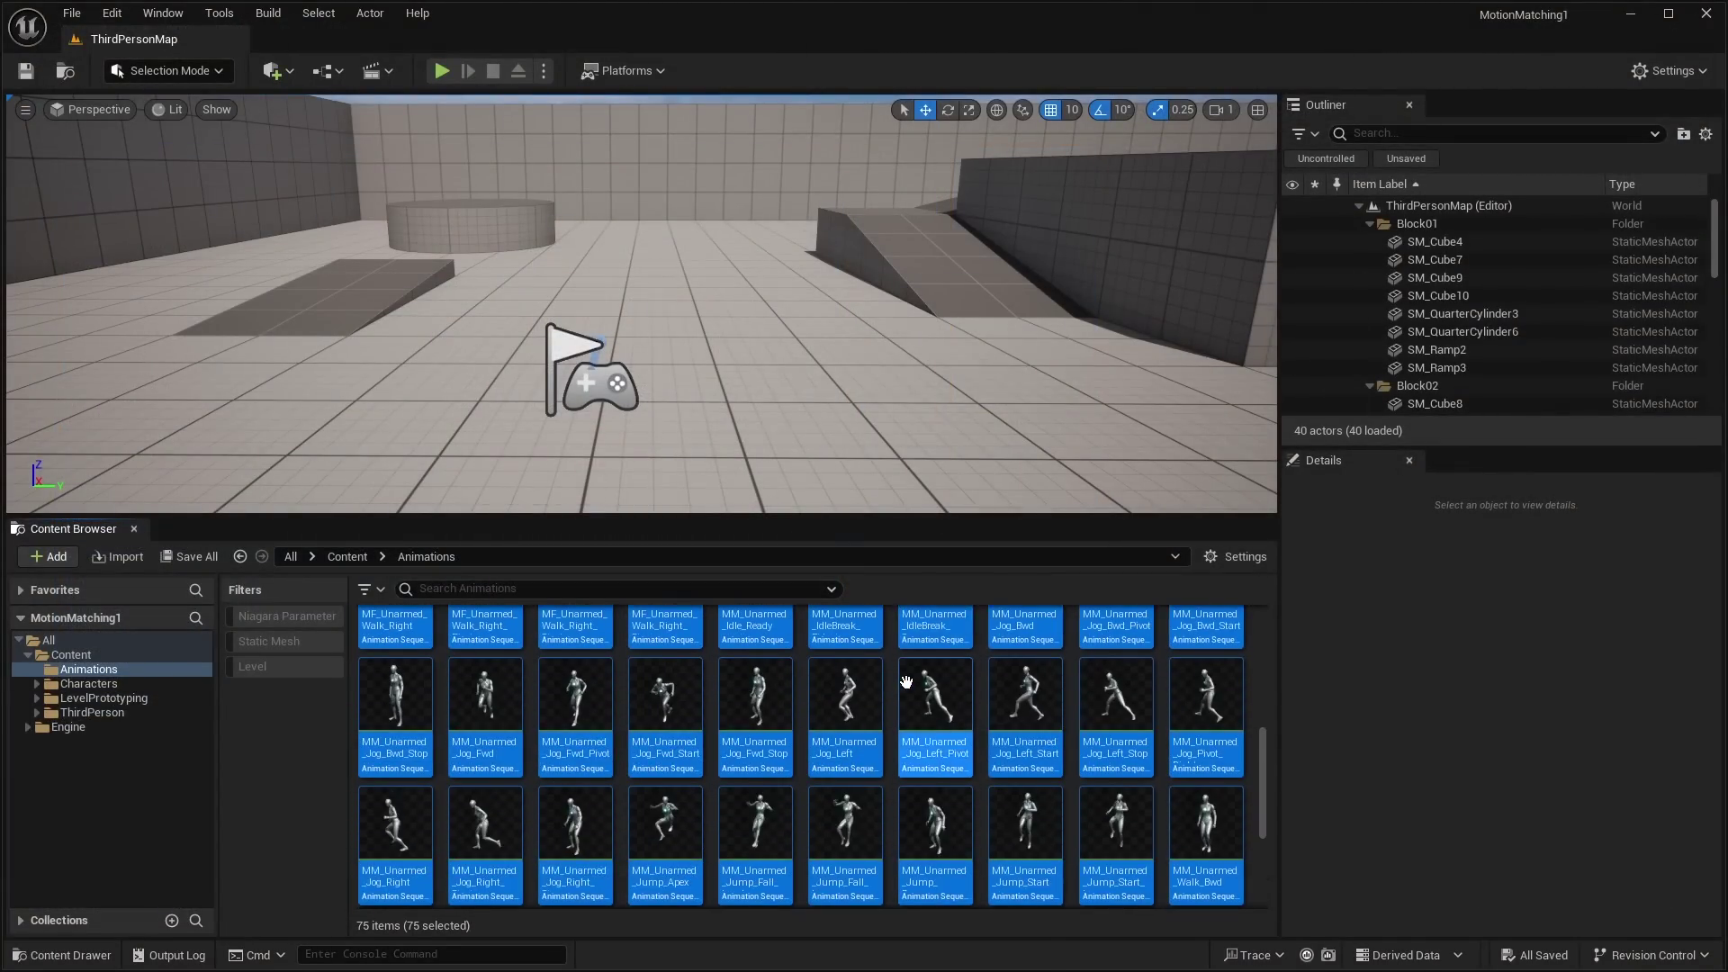
scroll(1041, 711, up, 2)
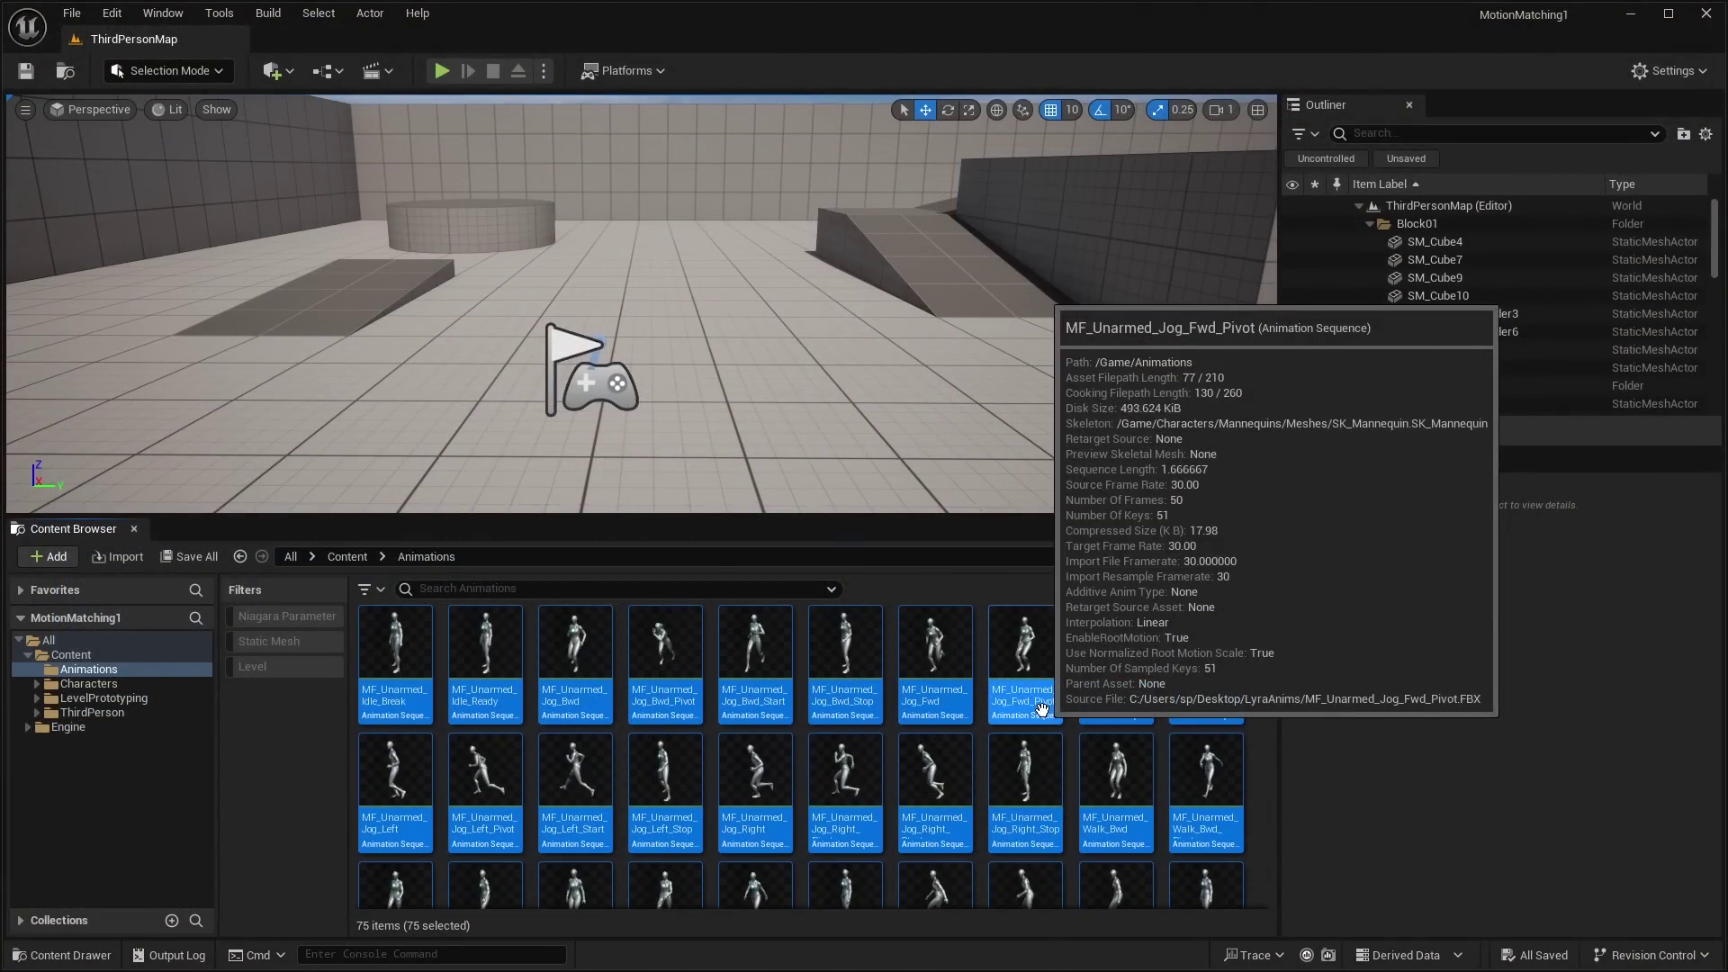
click(98, 656)
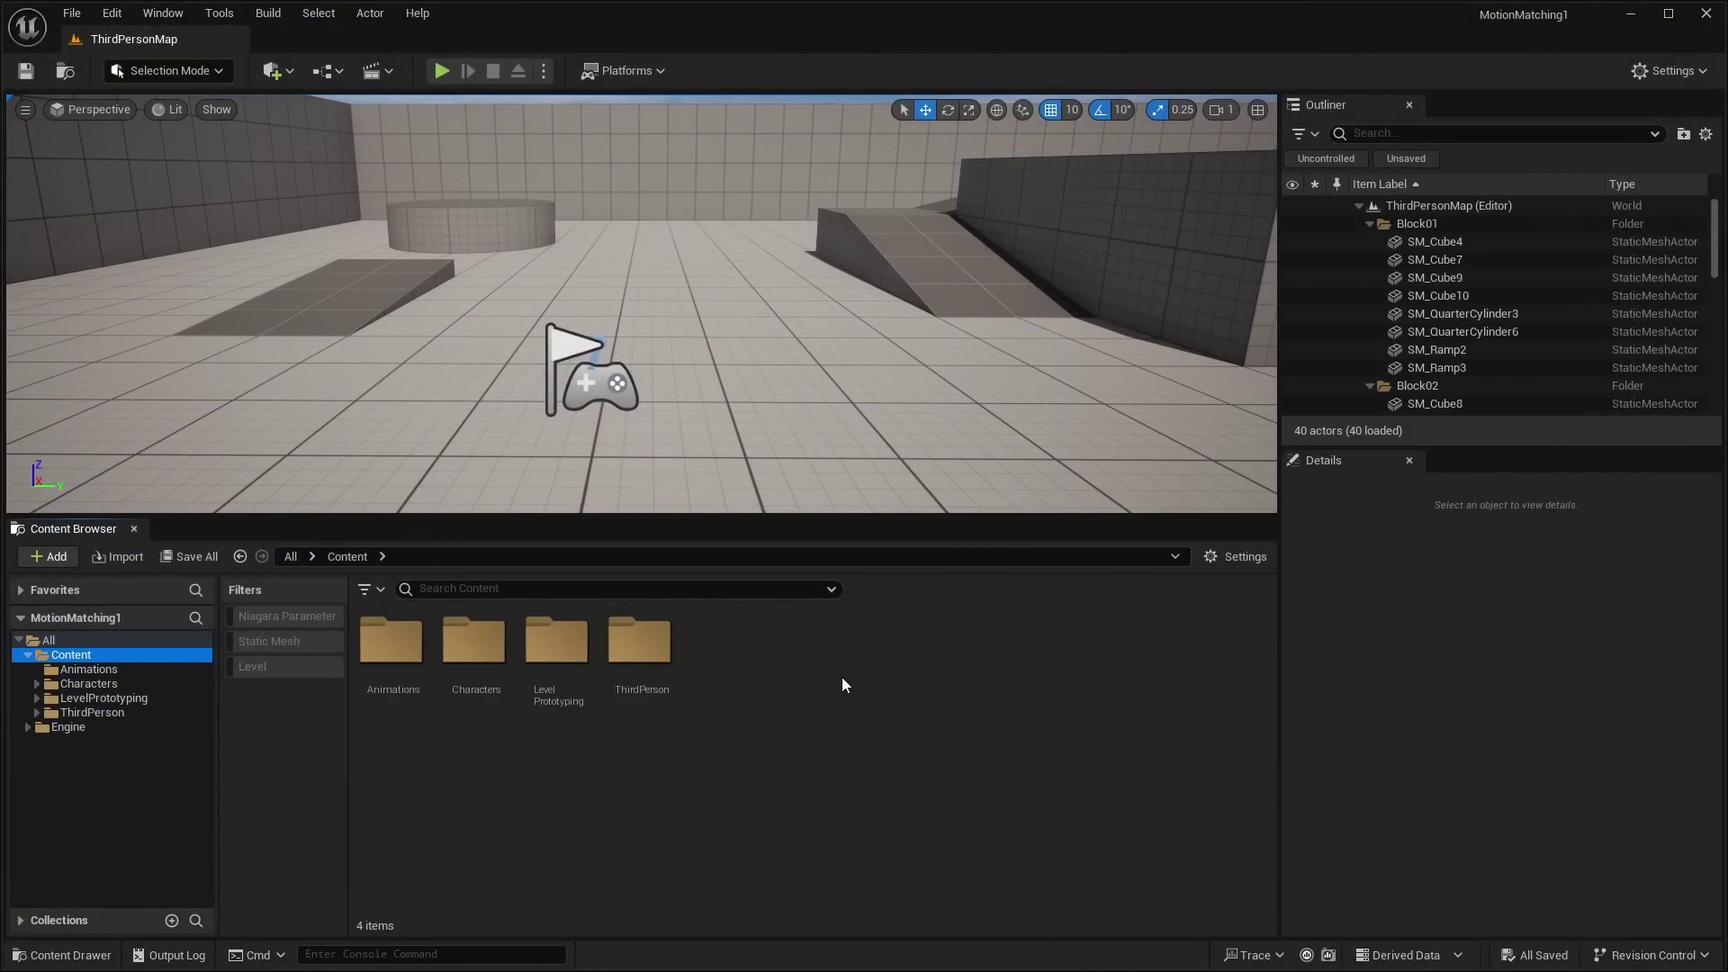
right_click(758, 641)
click(860, 351)
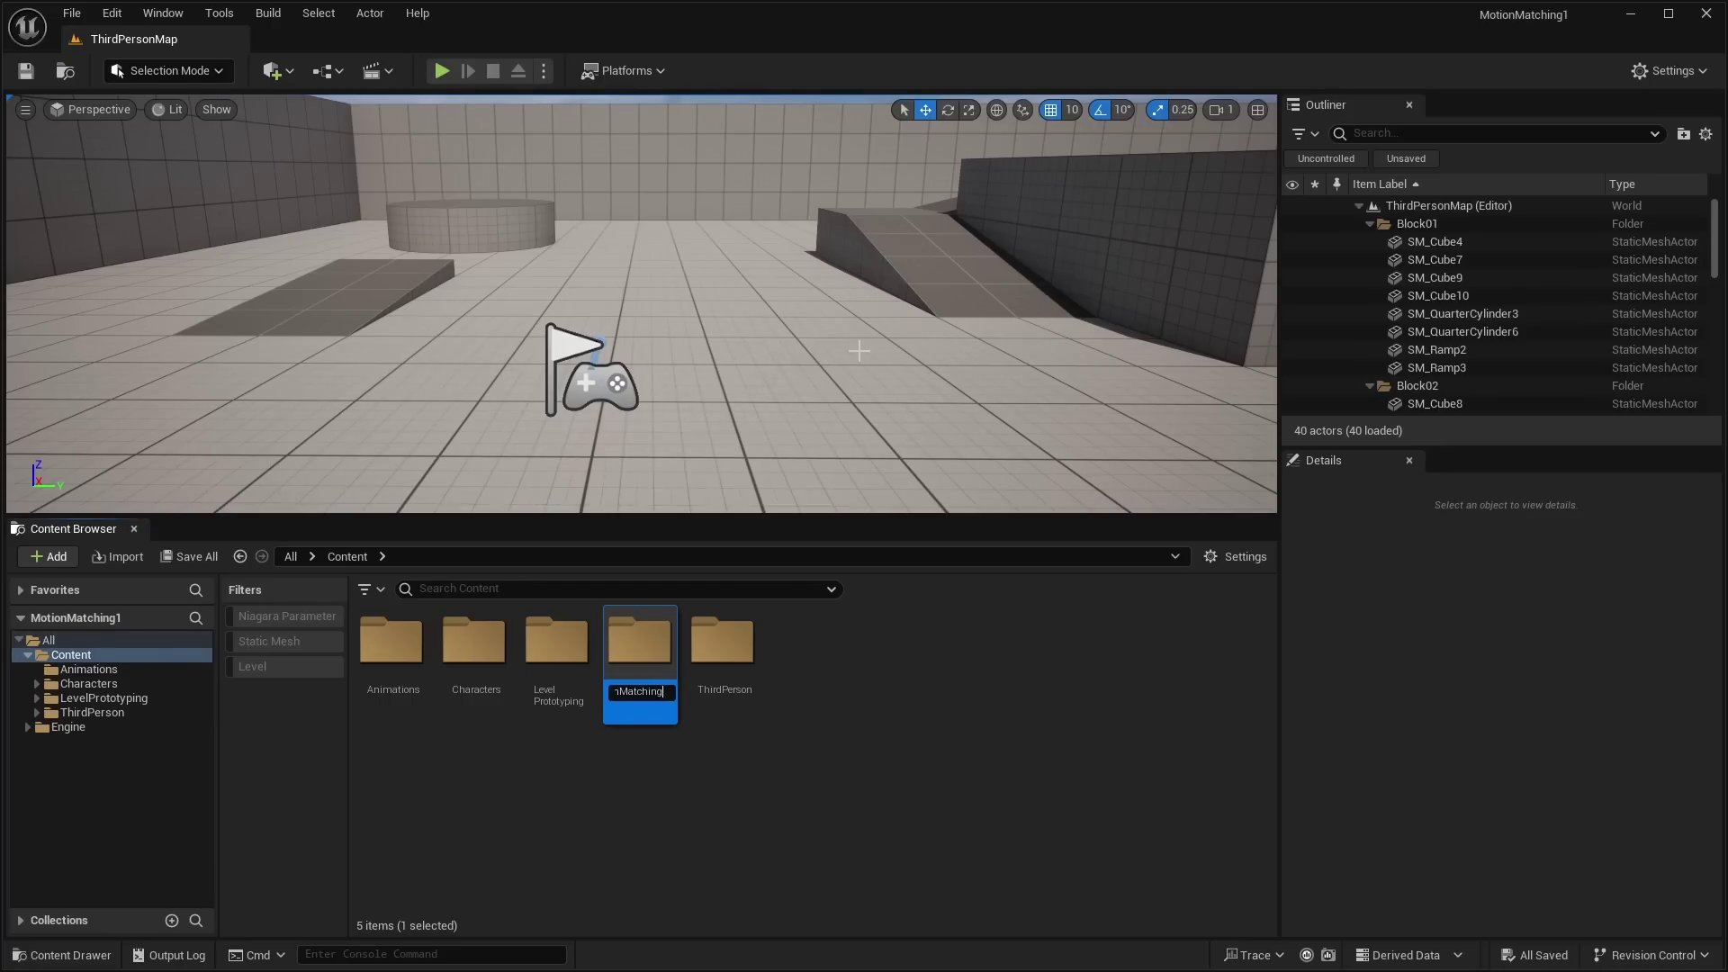
key(Return)
double_click(652, 652)
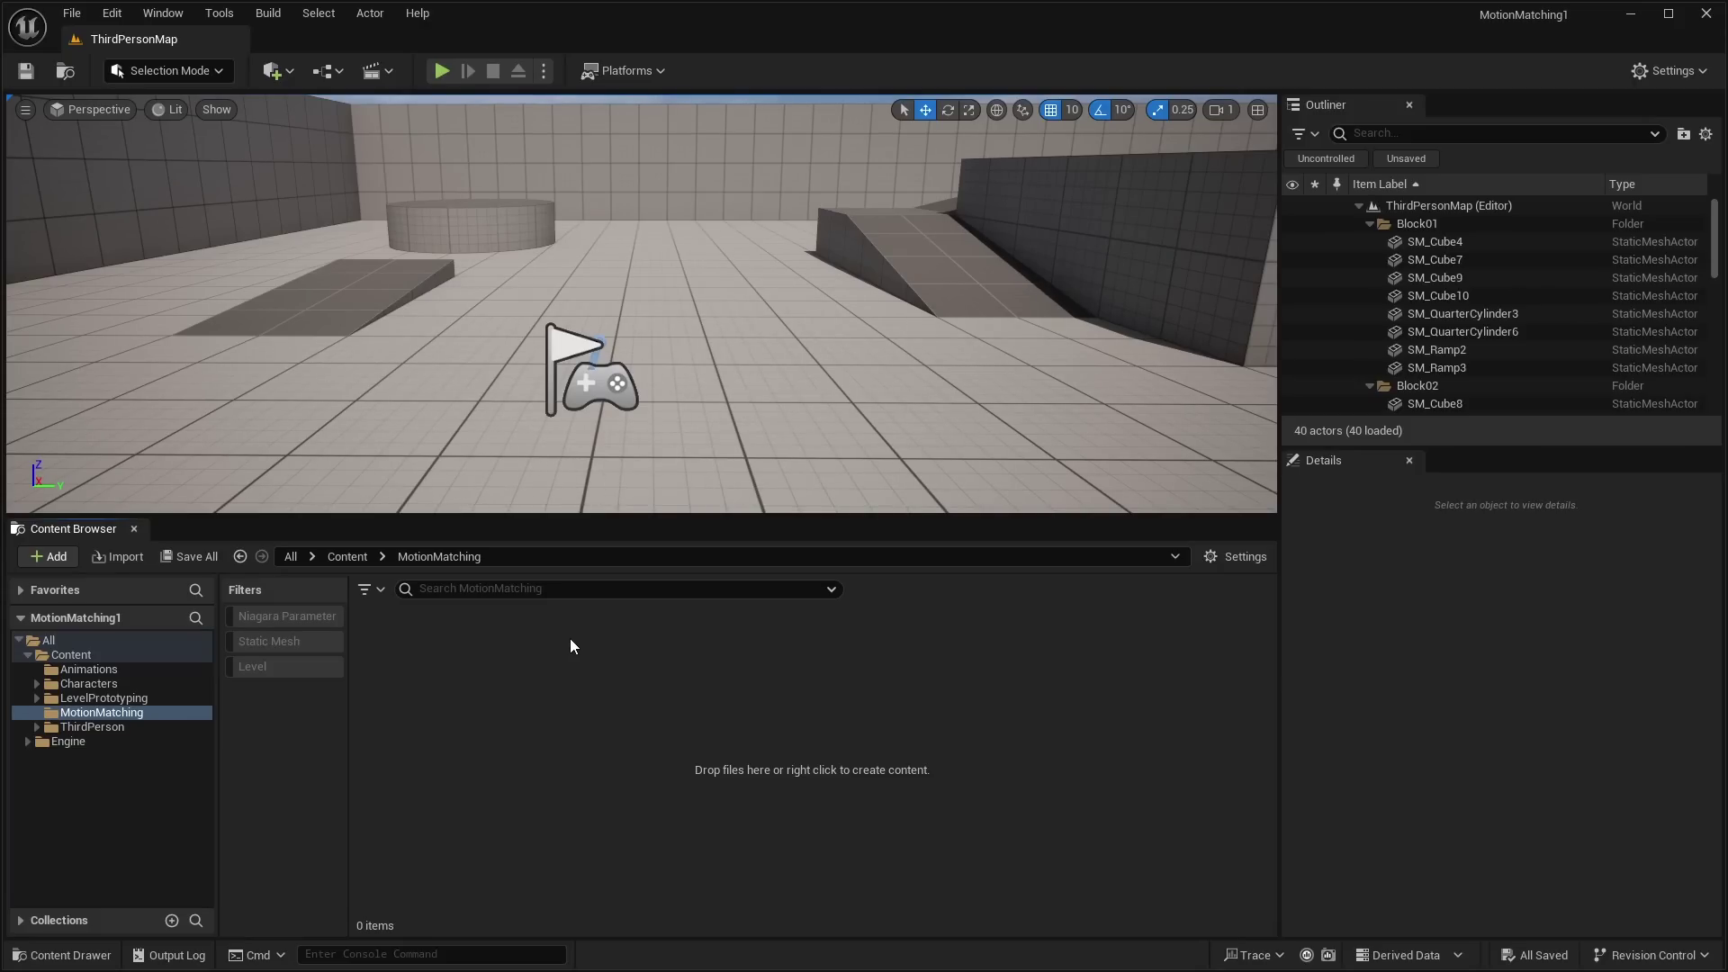
Step: Enable the experimental Motion Trajectory plugin and restart the editor
click(112, 13)
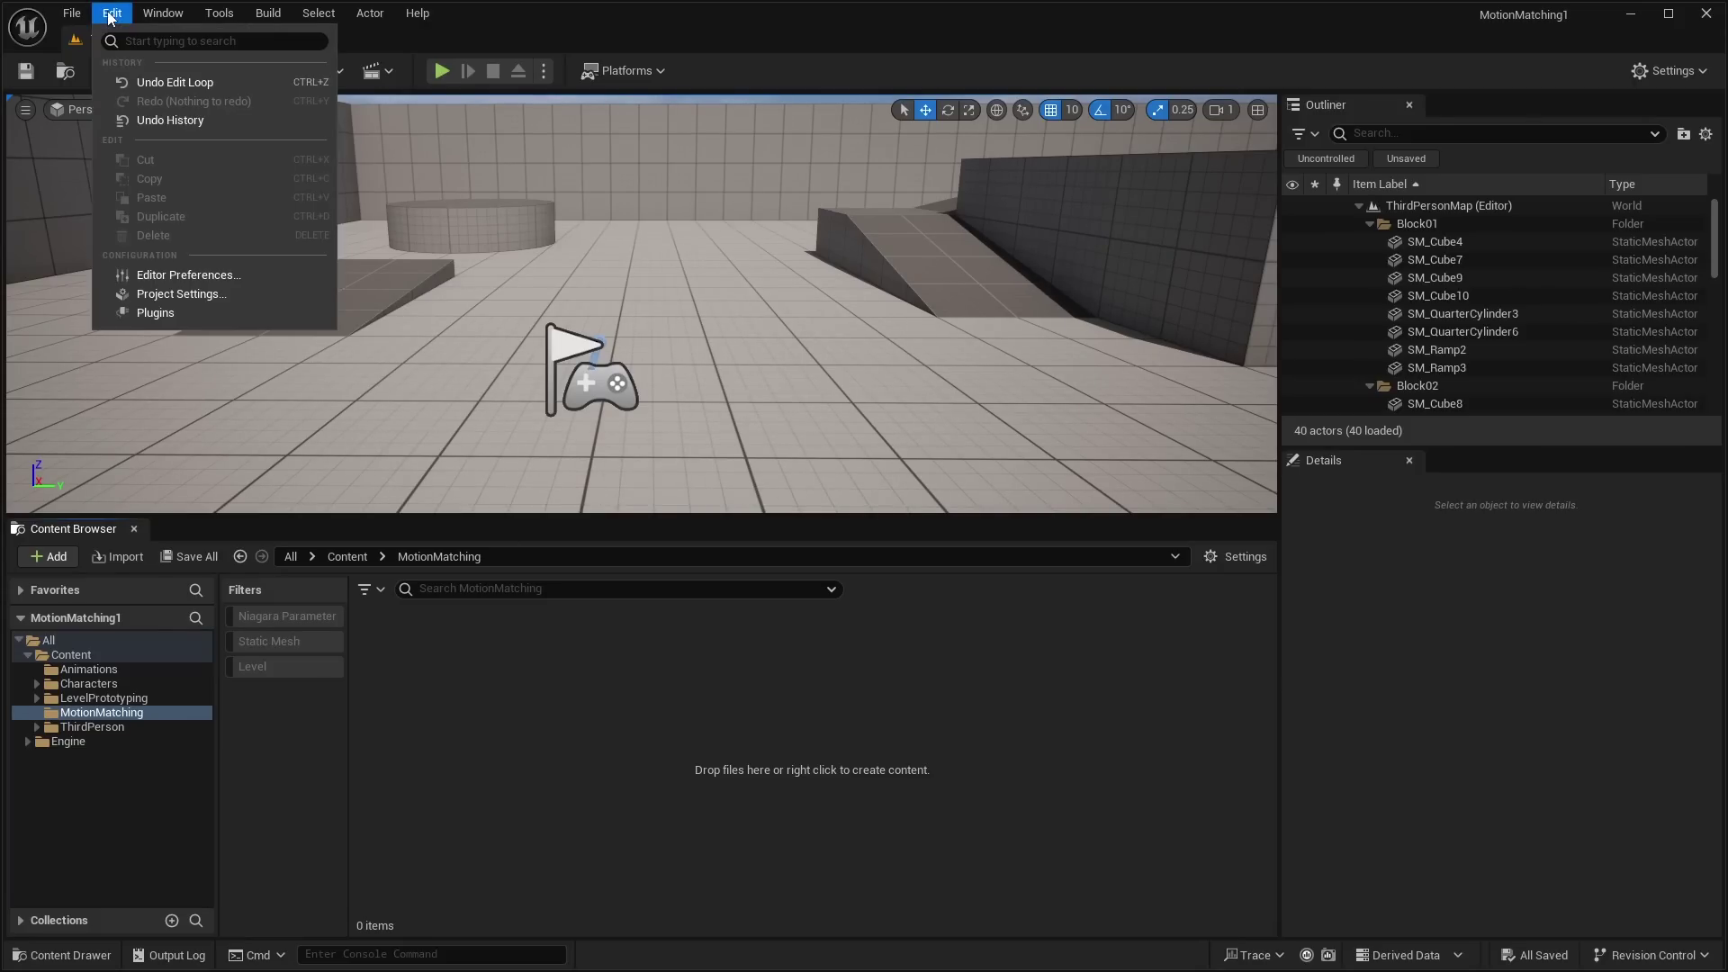
click(222, 312)
text(motion tra)
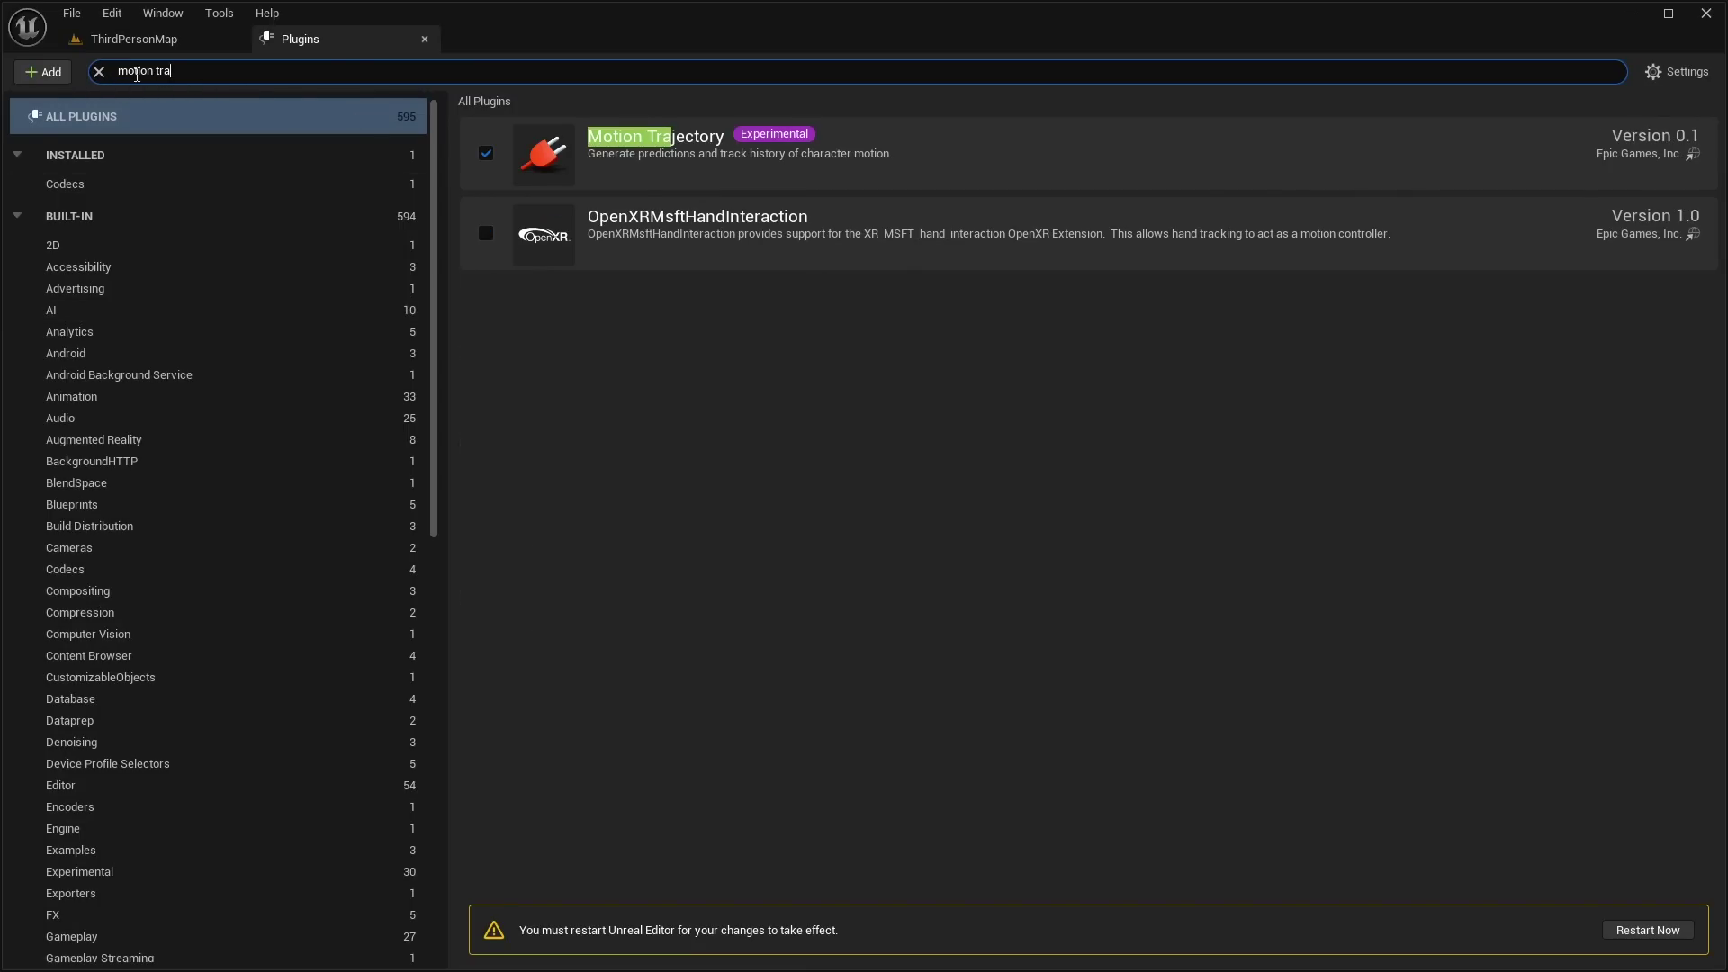
click(487, 152)
click(1015, 518)
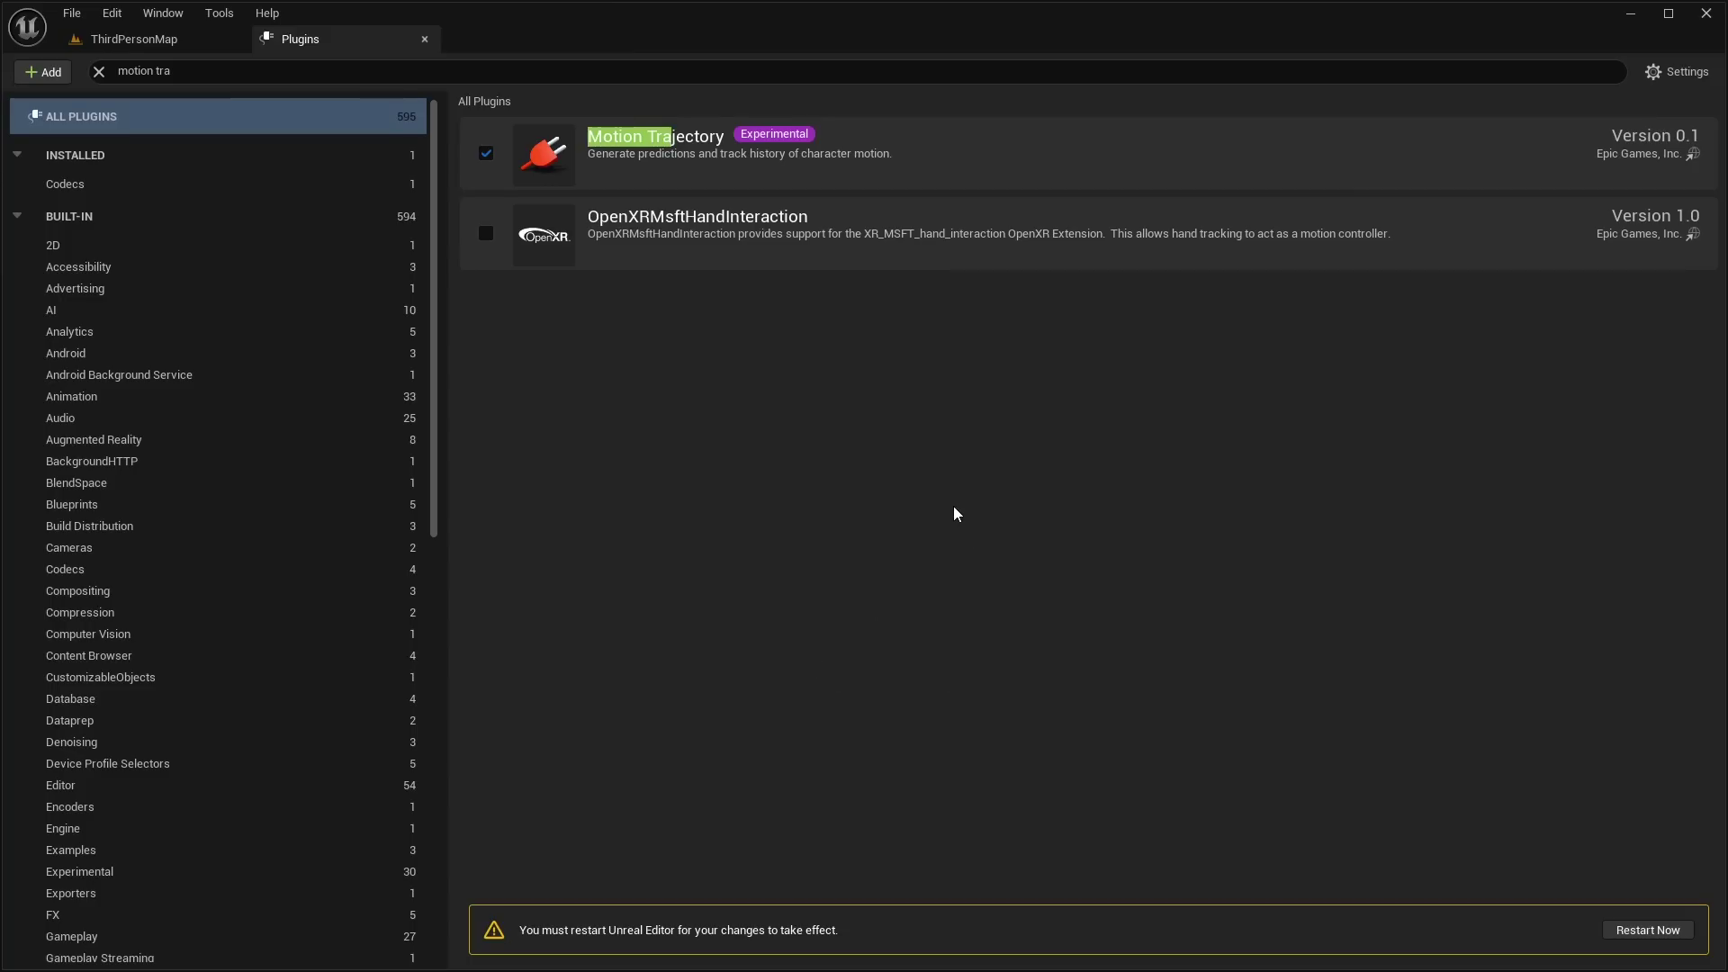
mouse_move(784, 142)
click(1639, 932)
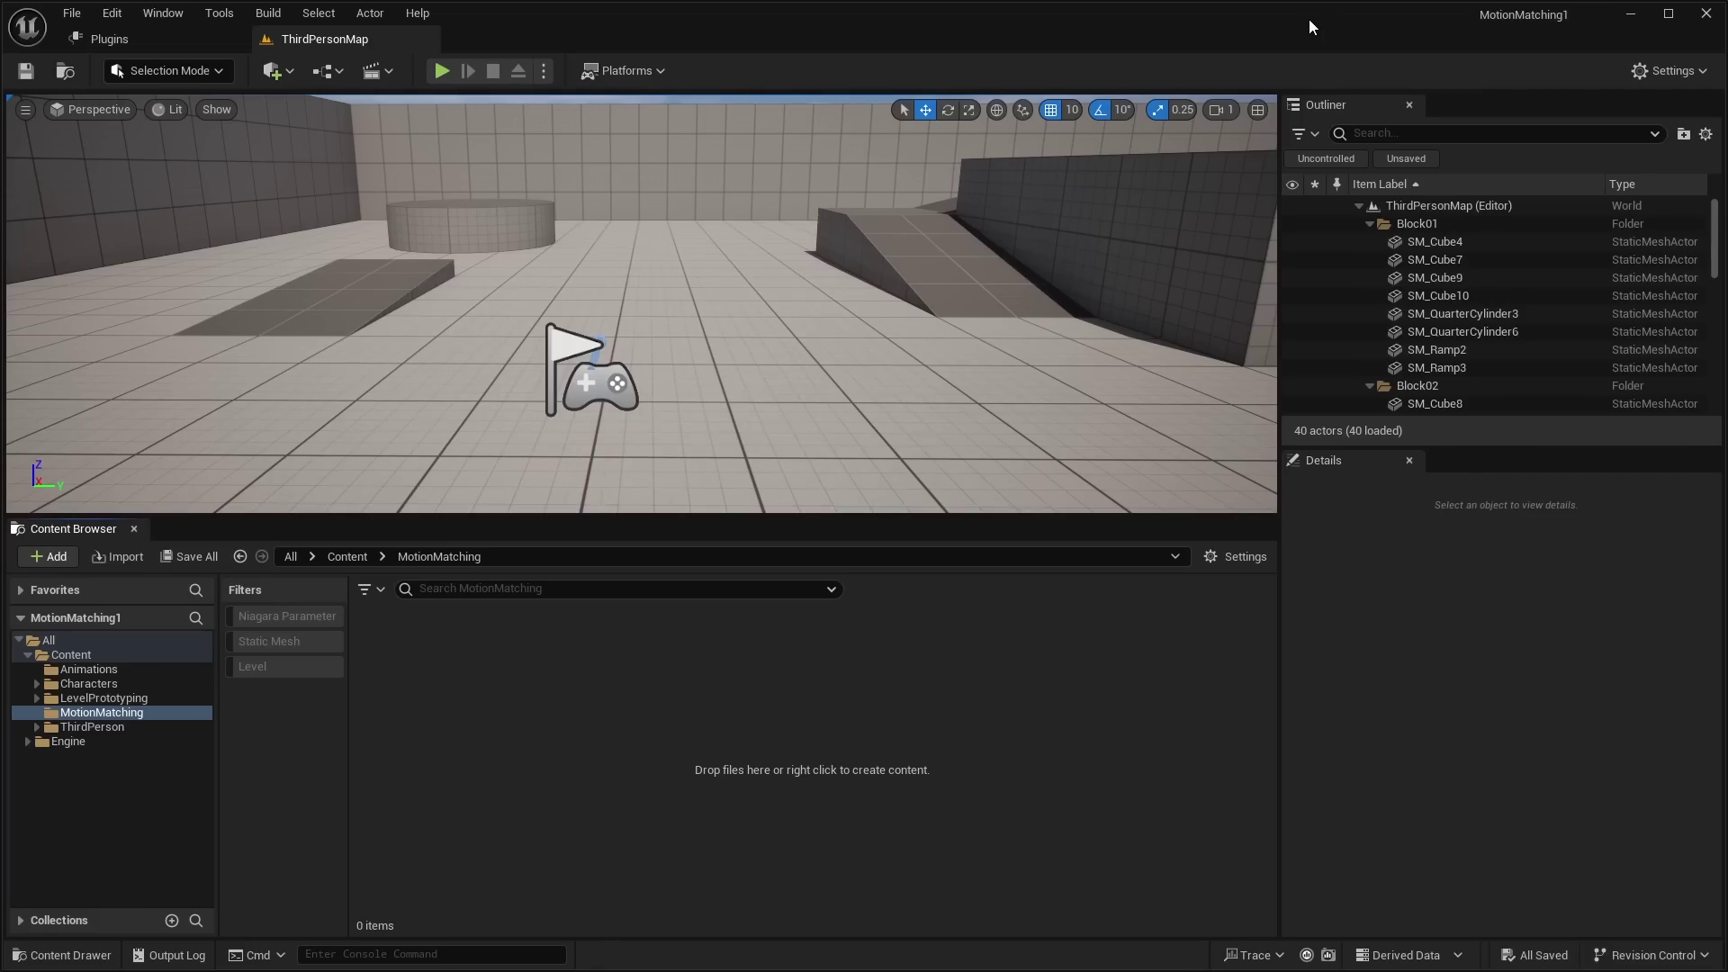
Step: Create a Pose Search Schema asset based on the SK_Mannequin skeleton
right_click(542, 656)
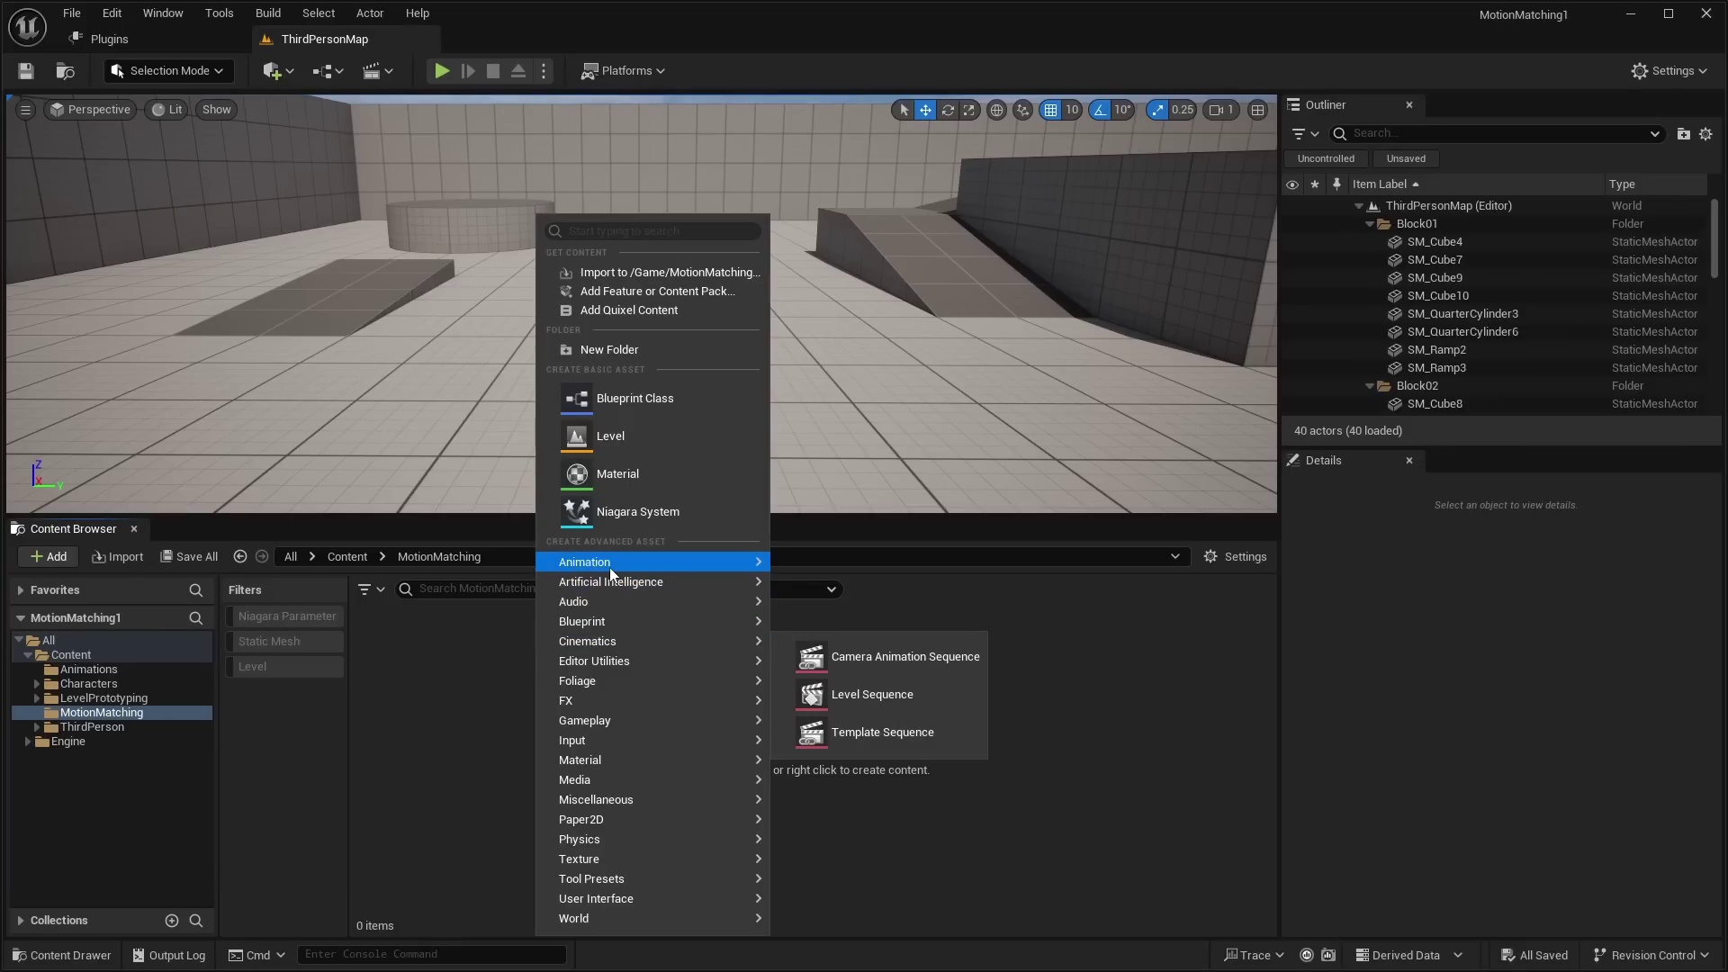
mouse_move(611, 573)
mouse_move(877, 846)
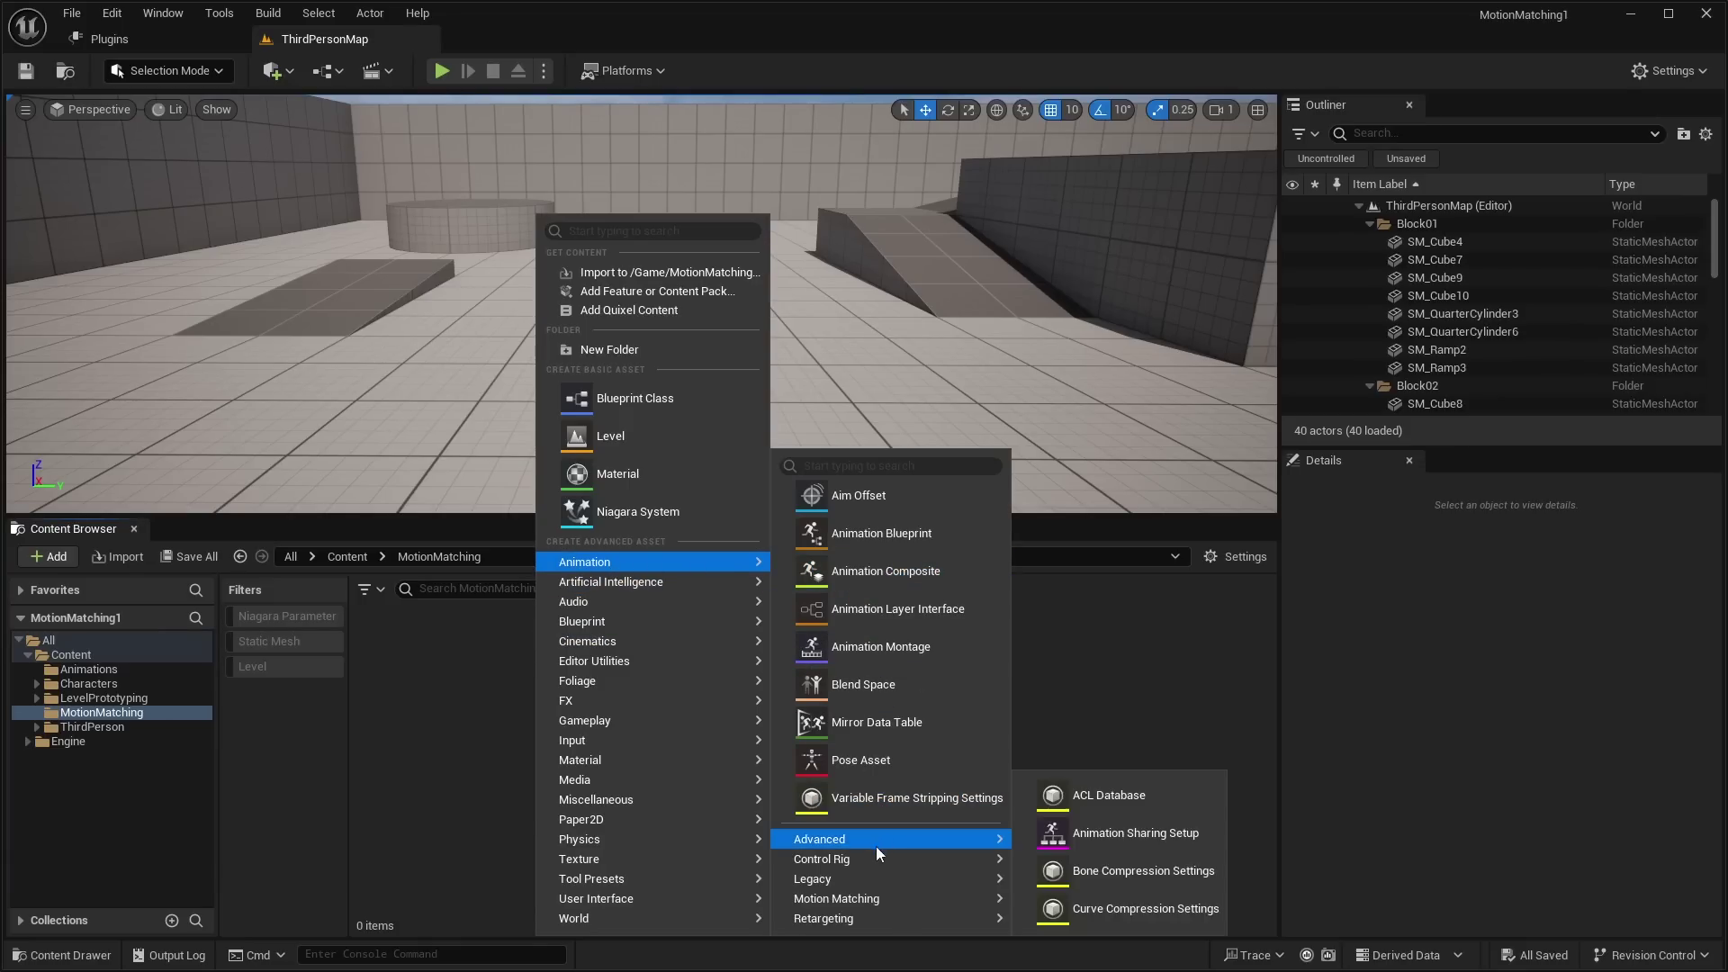
mouse_move(827, 898)
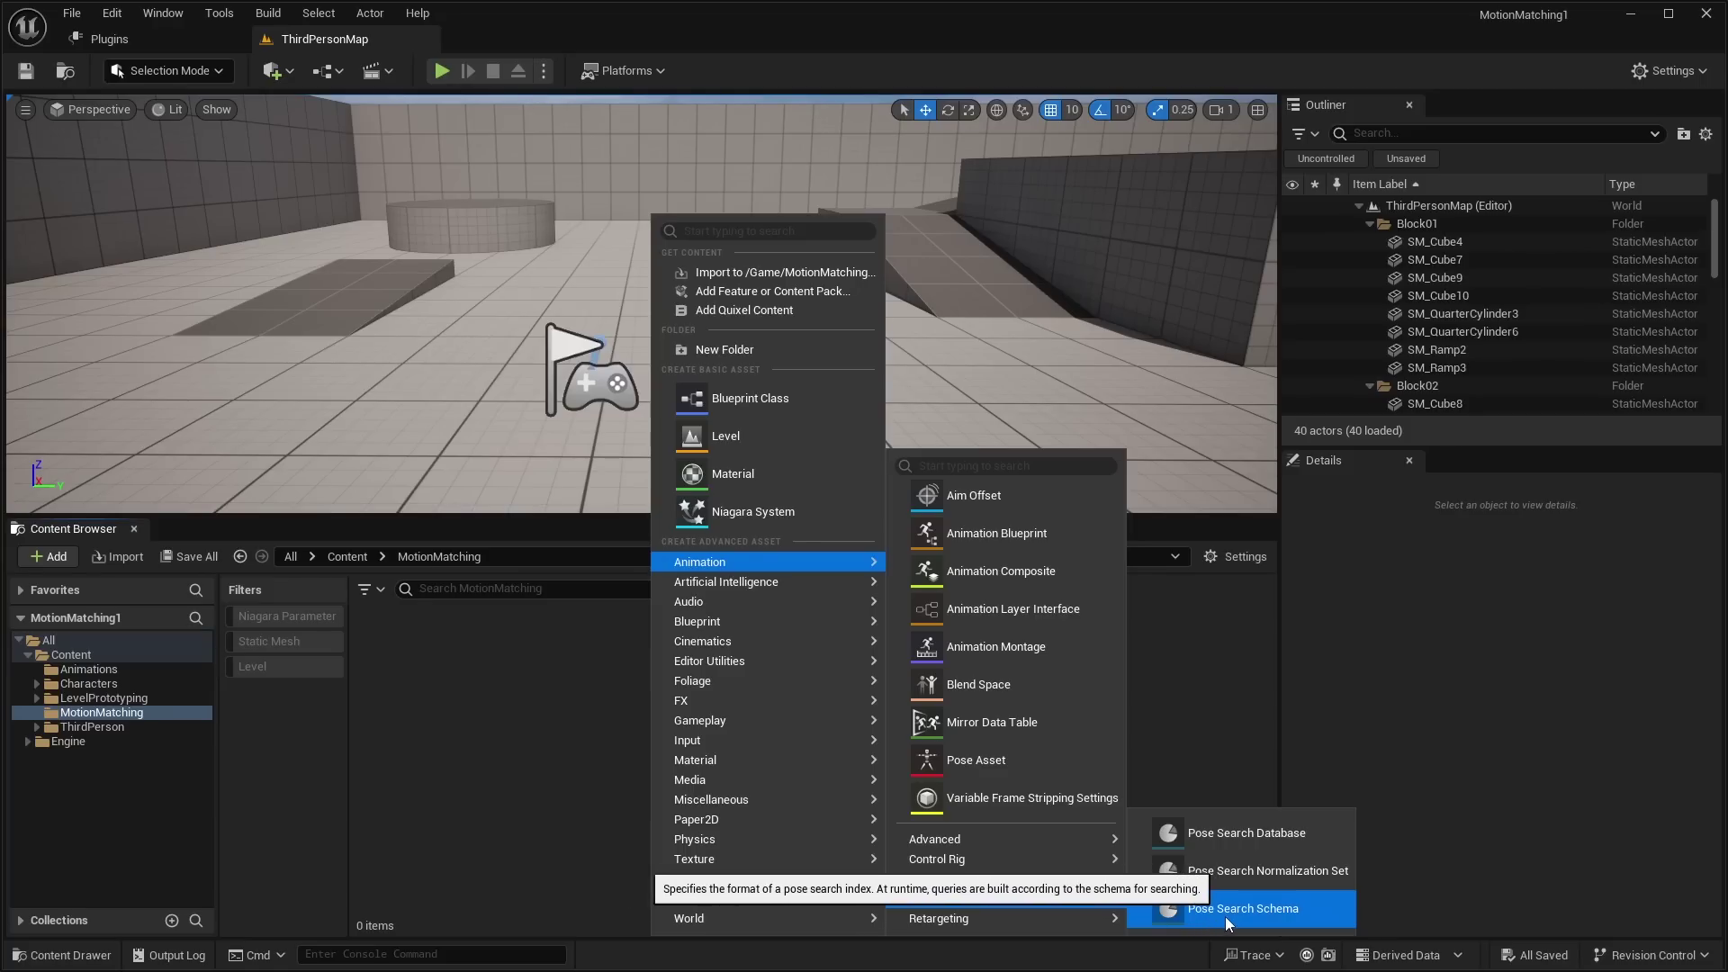
click(1255, 915)
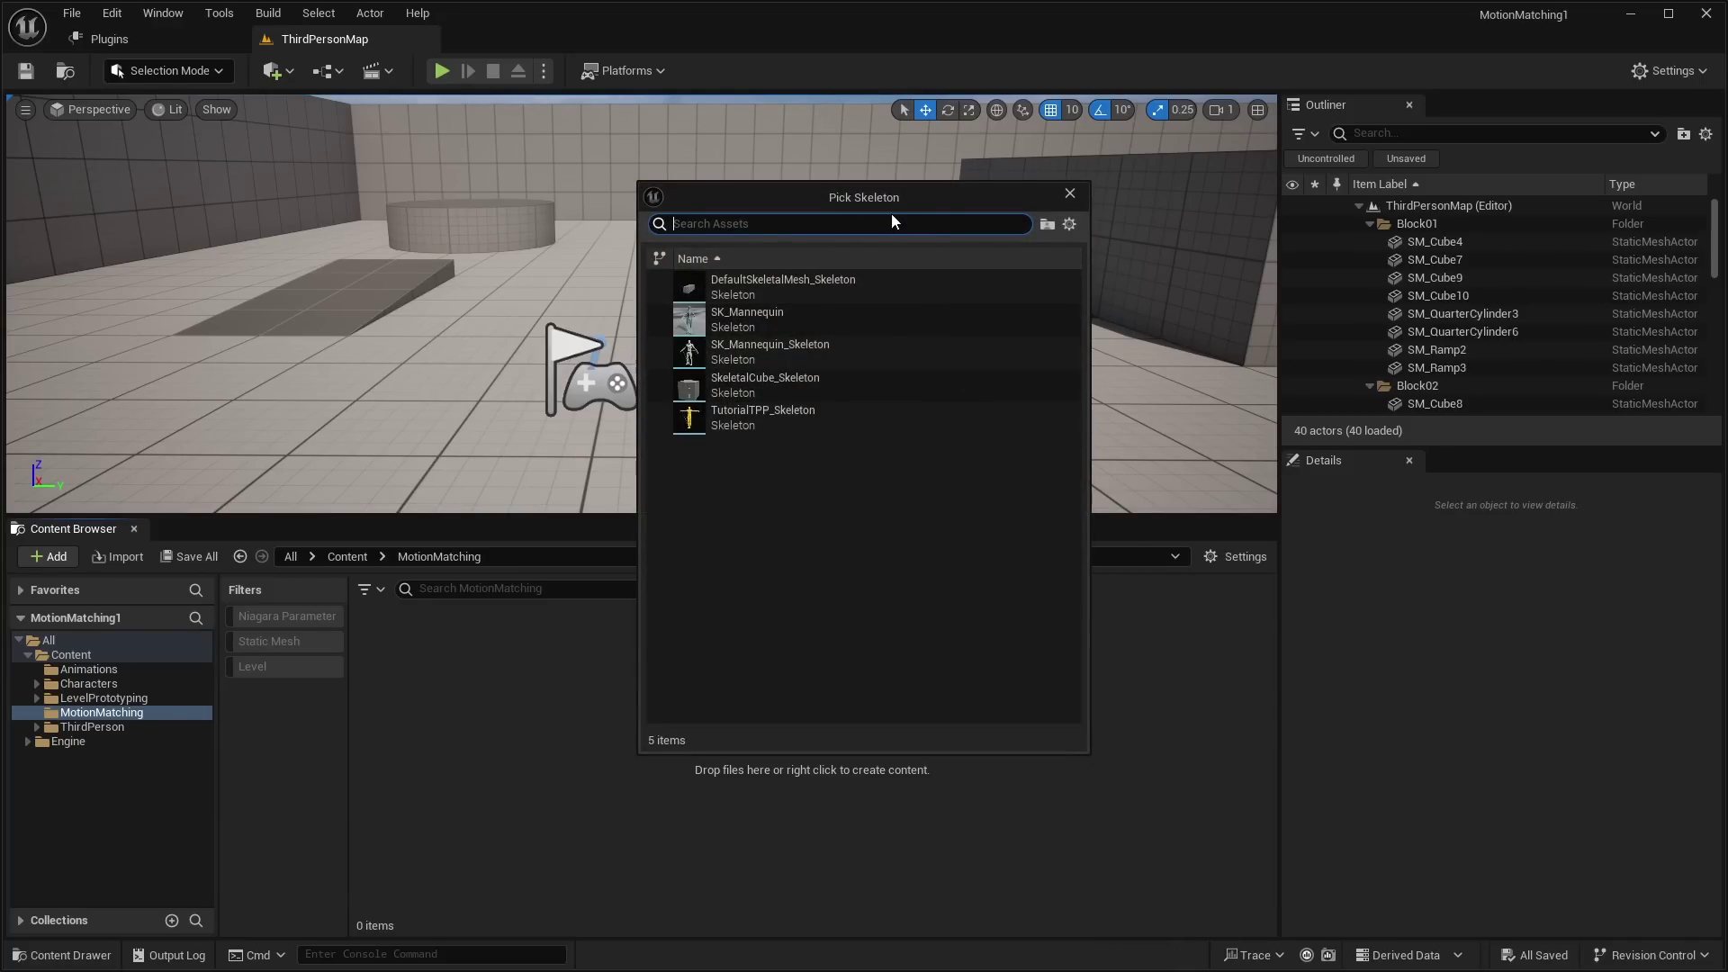
click(756, 320)
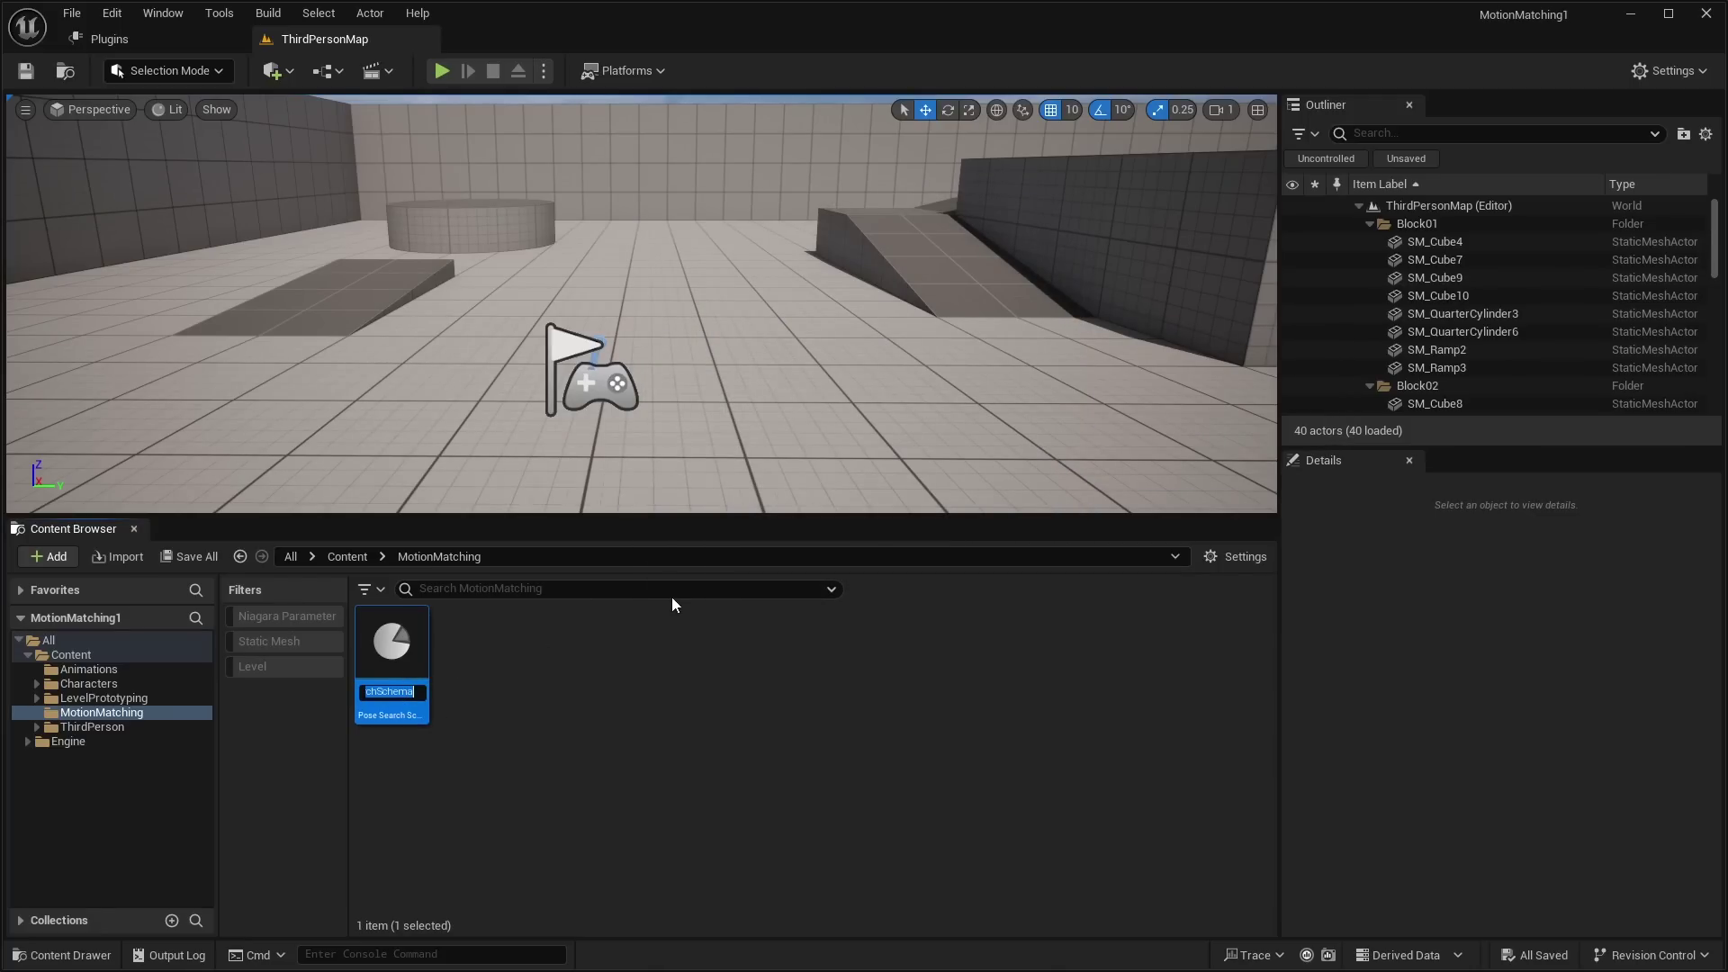
Step: Rename the new schema to PSS_Manequin
key(BackSpace)
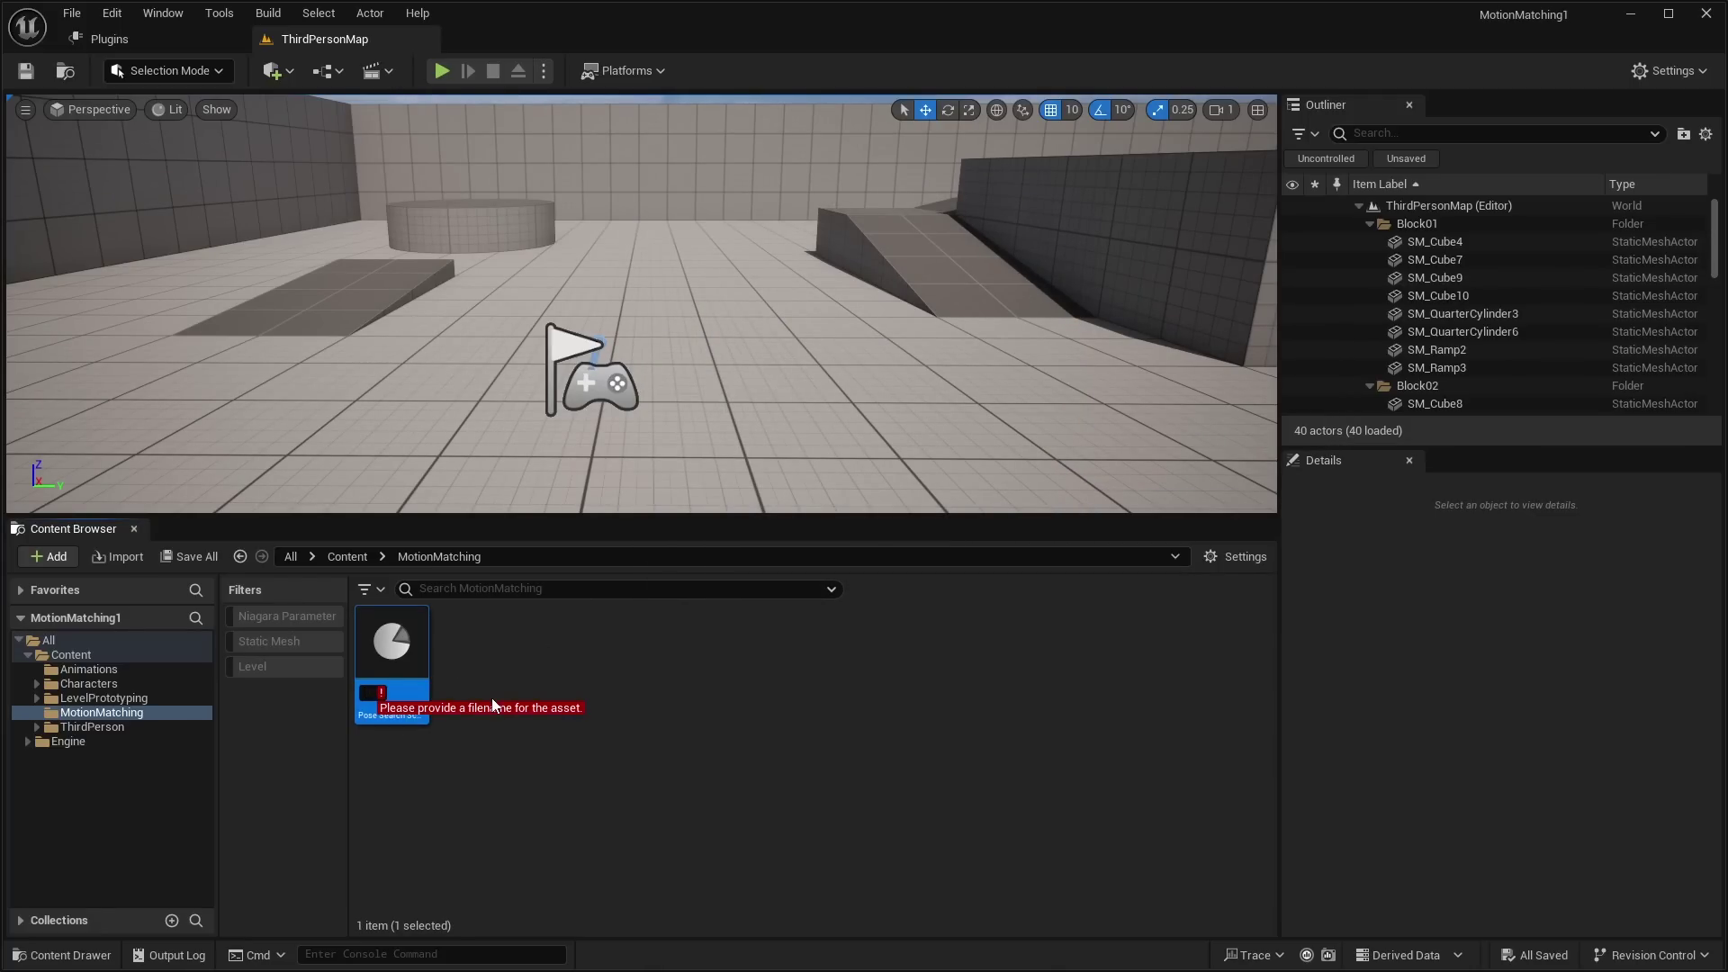
text(FSS)
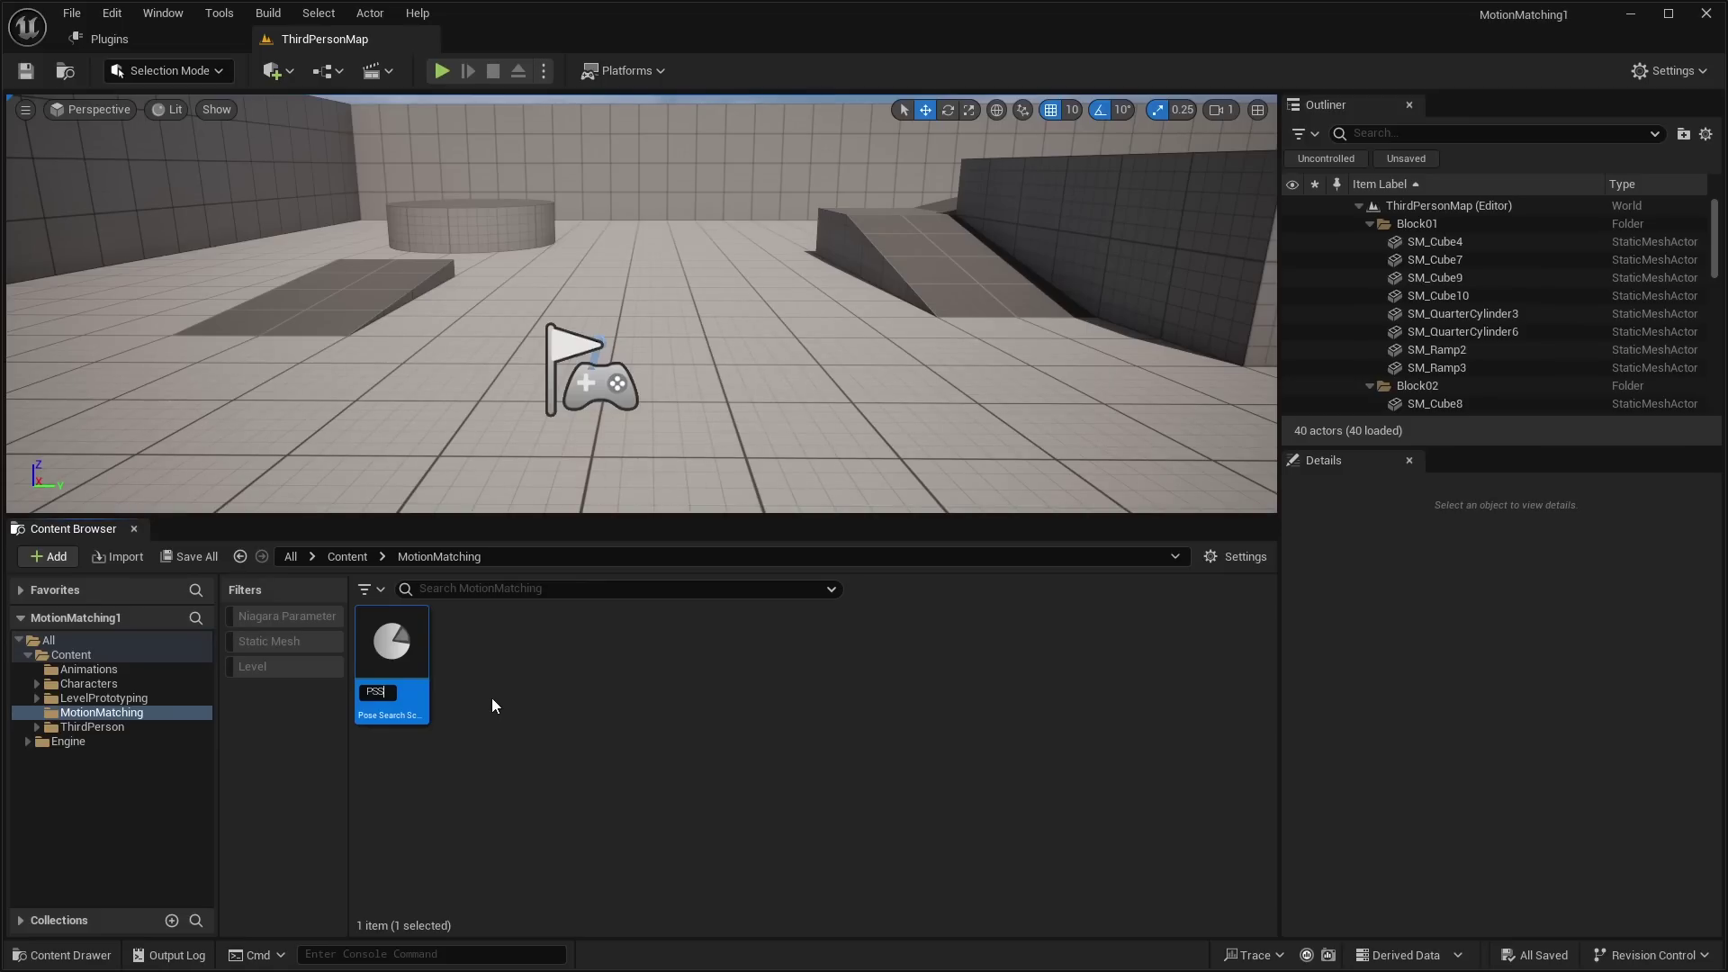
text(_Manequin)
key(Return)
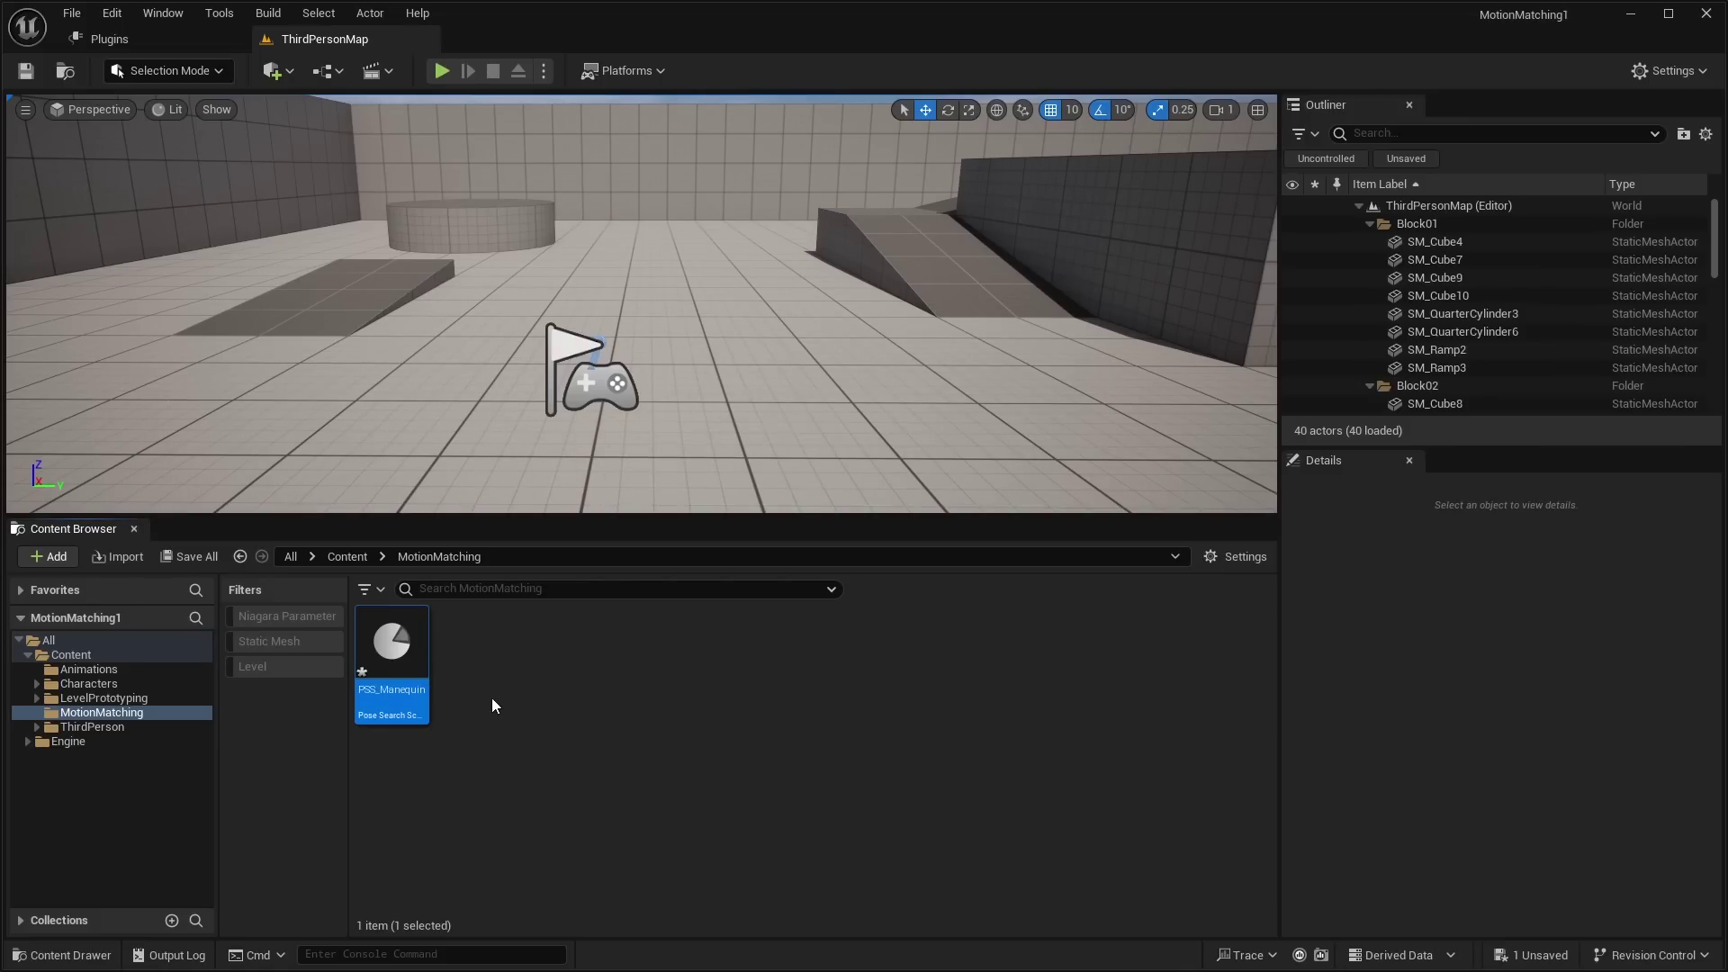
Step: Save the new PSS_Manequin schema and expand its Channels down to the Pose channel
double_click(393, 643)
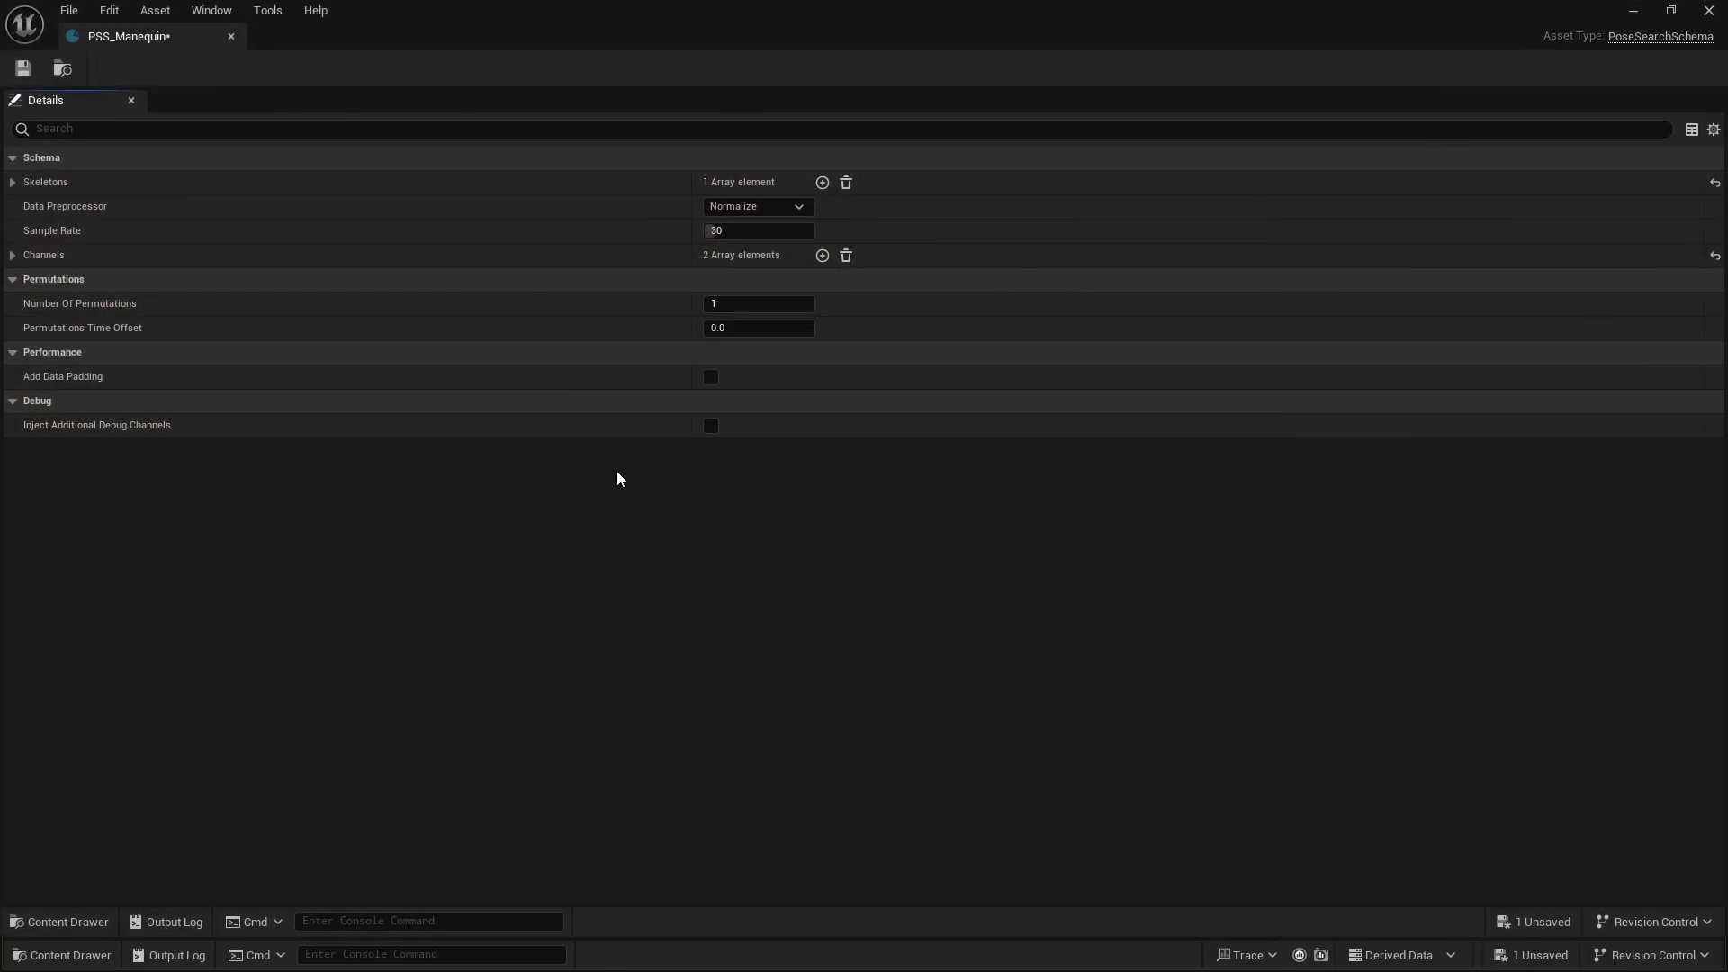
click(23, 69)
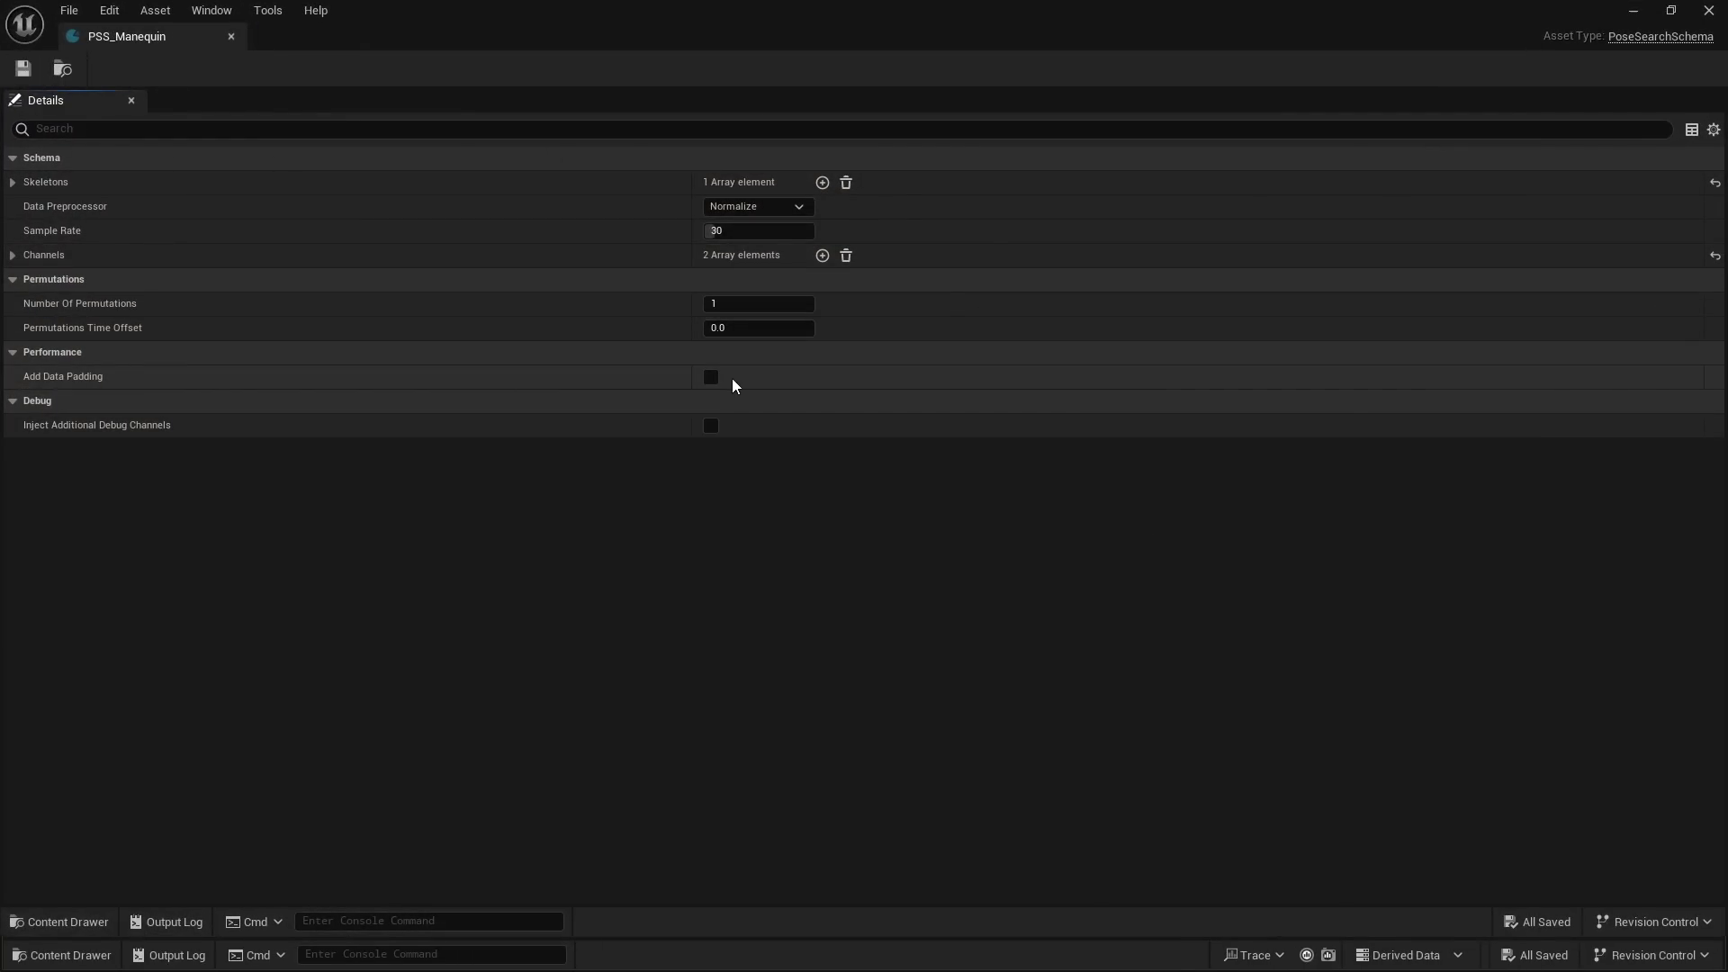
click(12, 255)
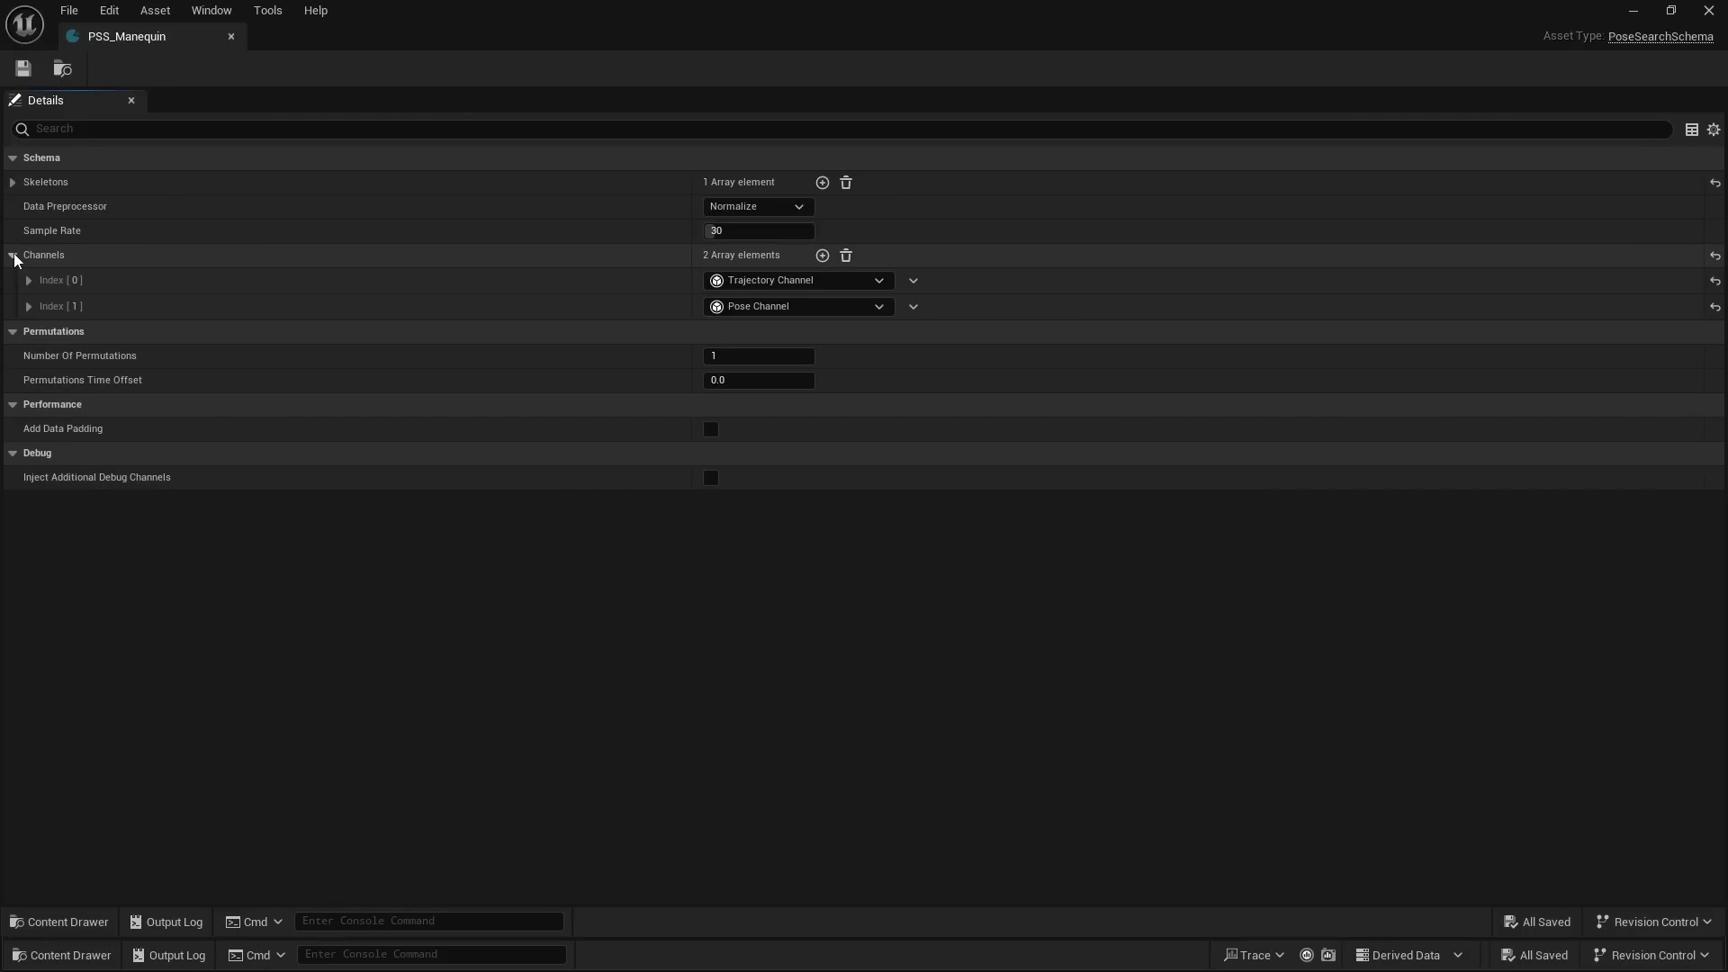
click(28, 307)
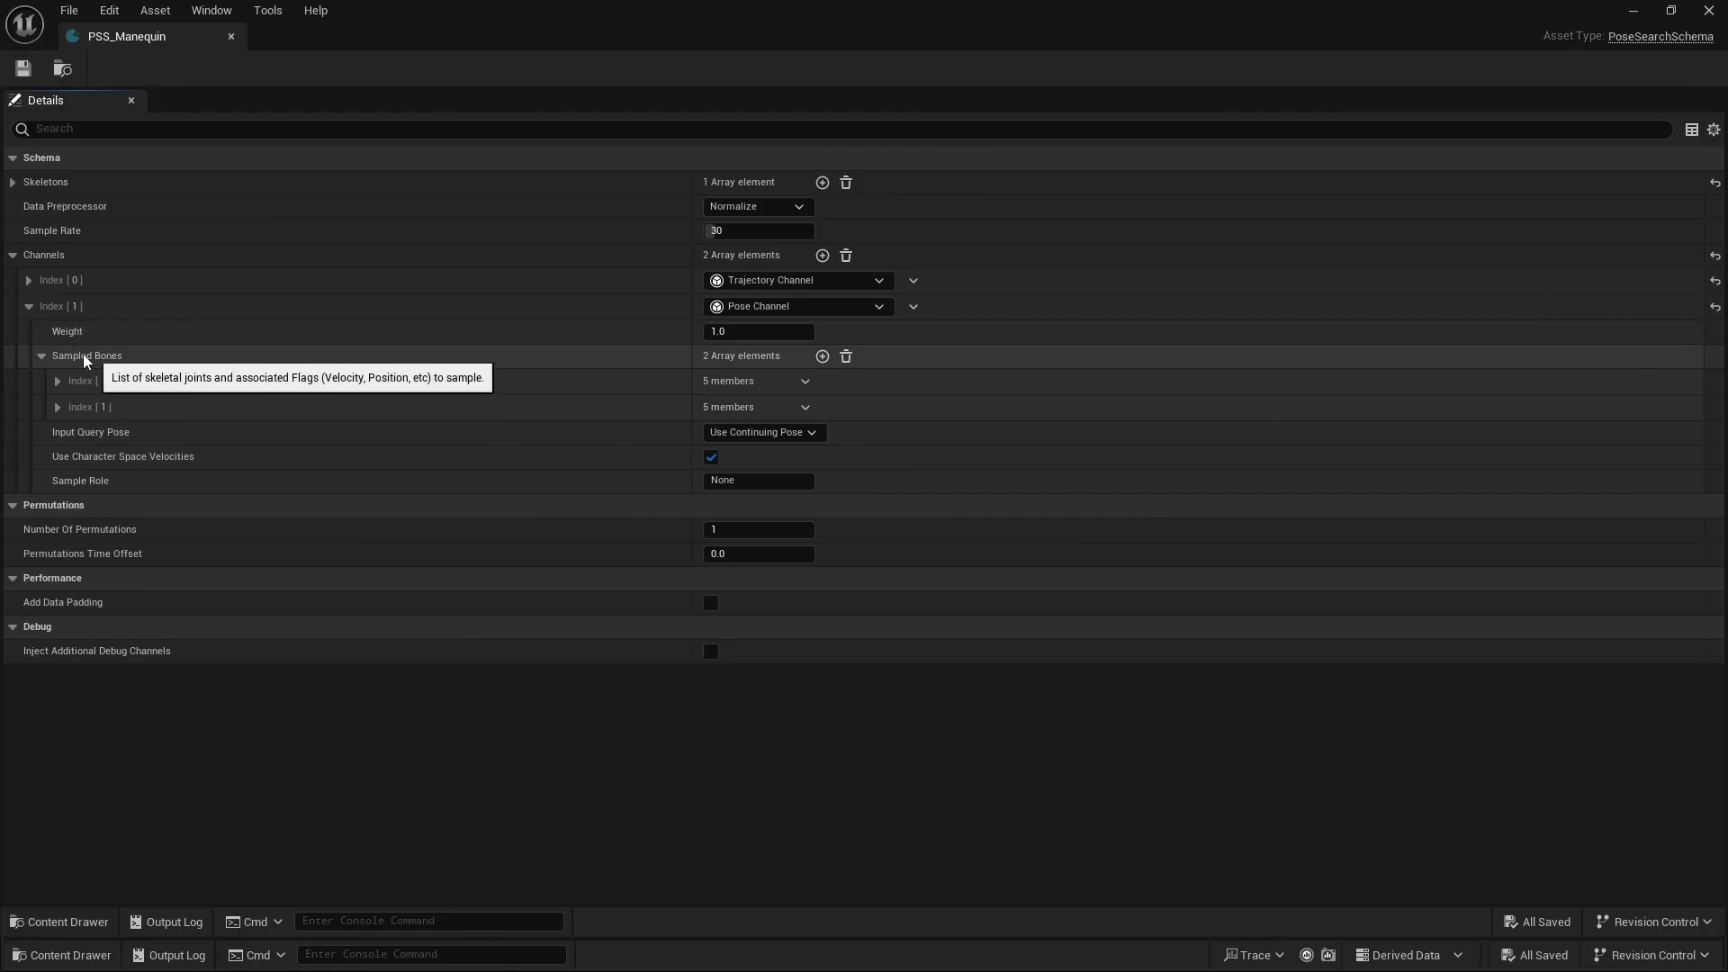
Step: Check that the Pose channel samples foot_l and foot_r, leave them unchanged, and close the schema
click(57, 407)
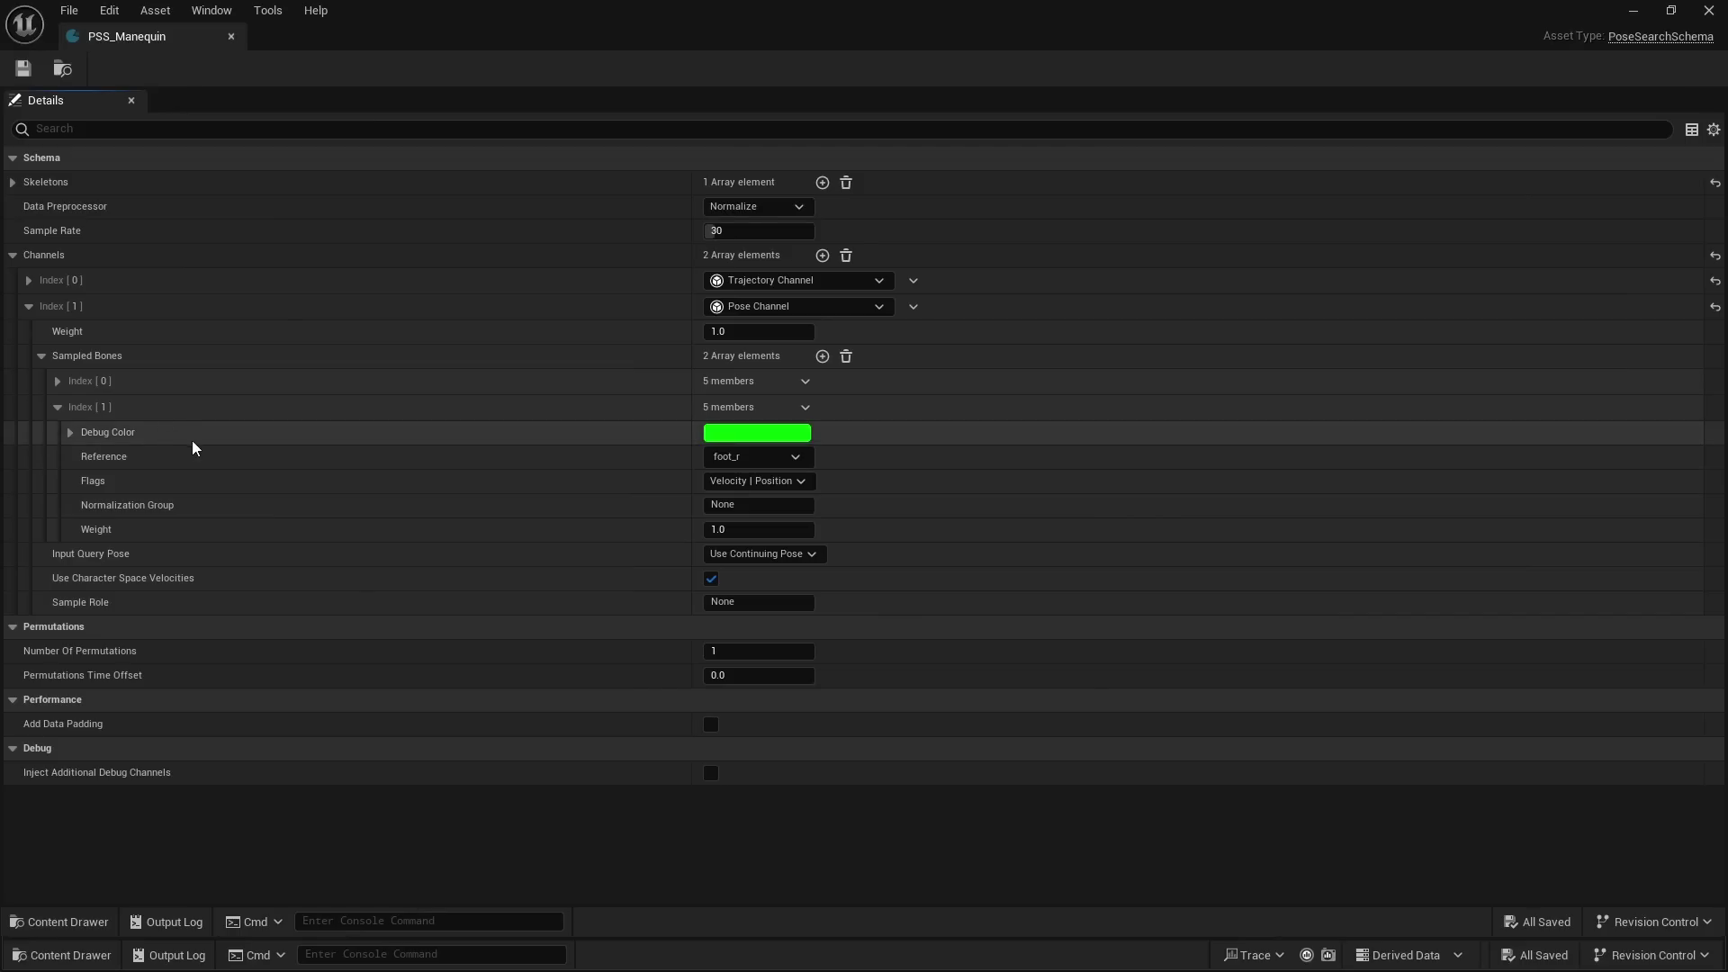
click(56, 380)
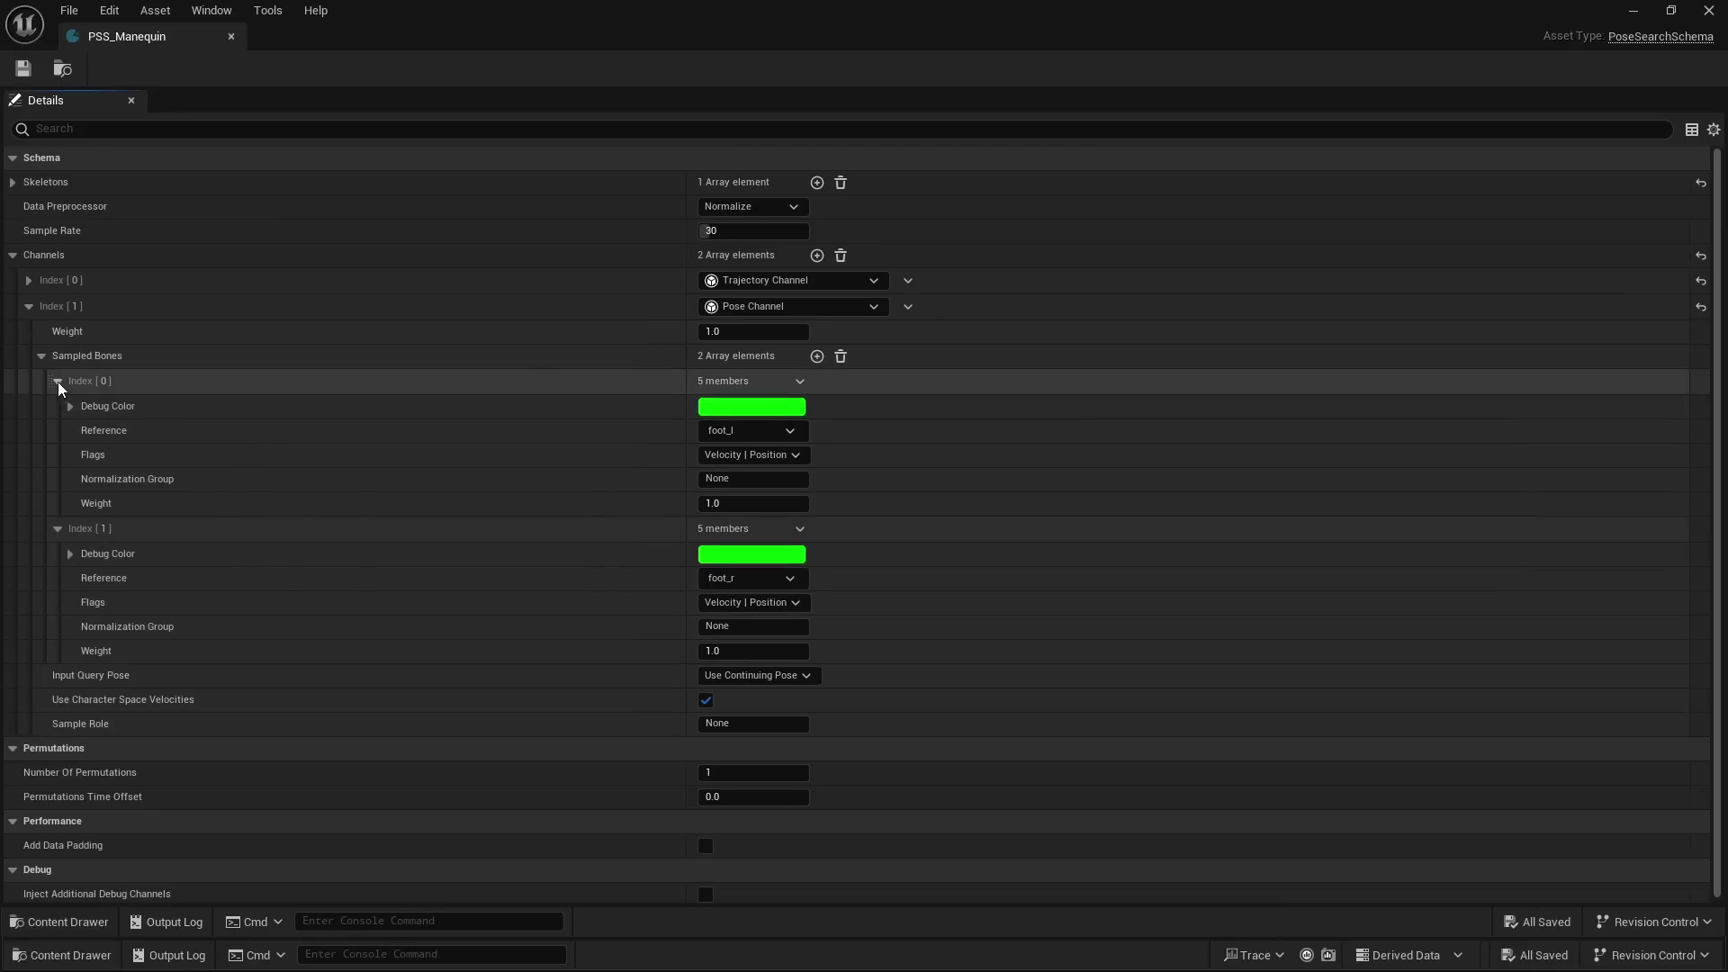
click(759, 439)
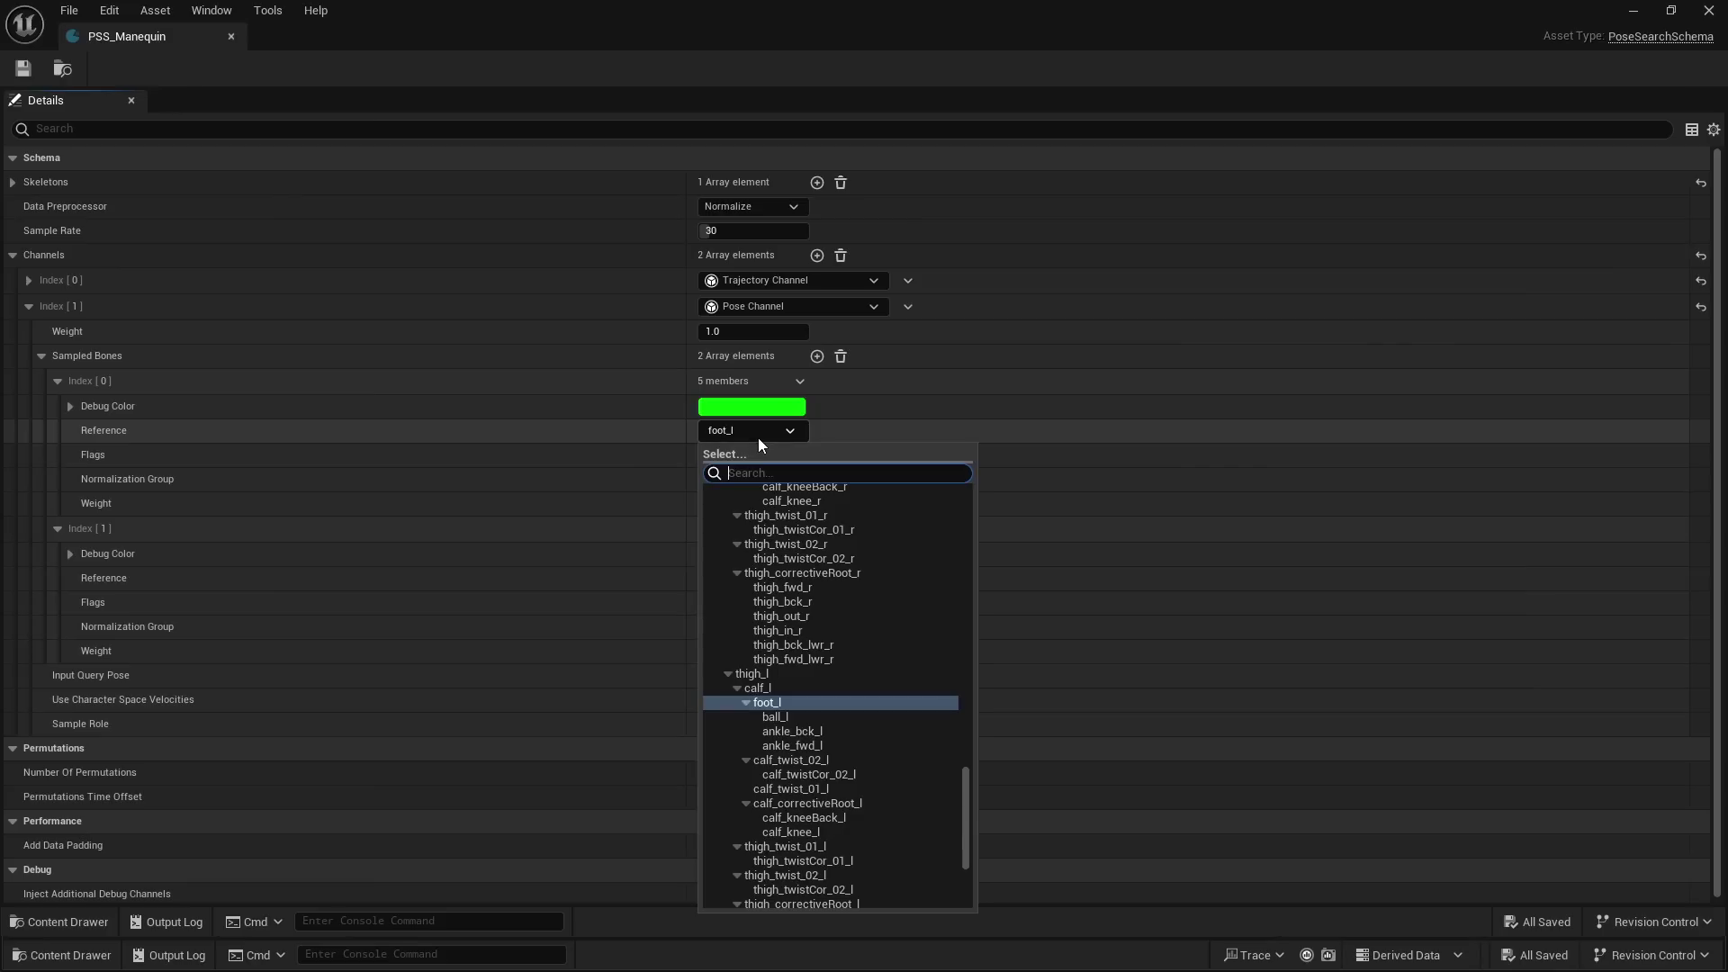
click(737, 435)
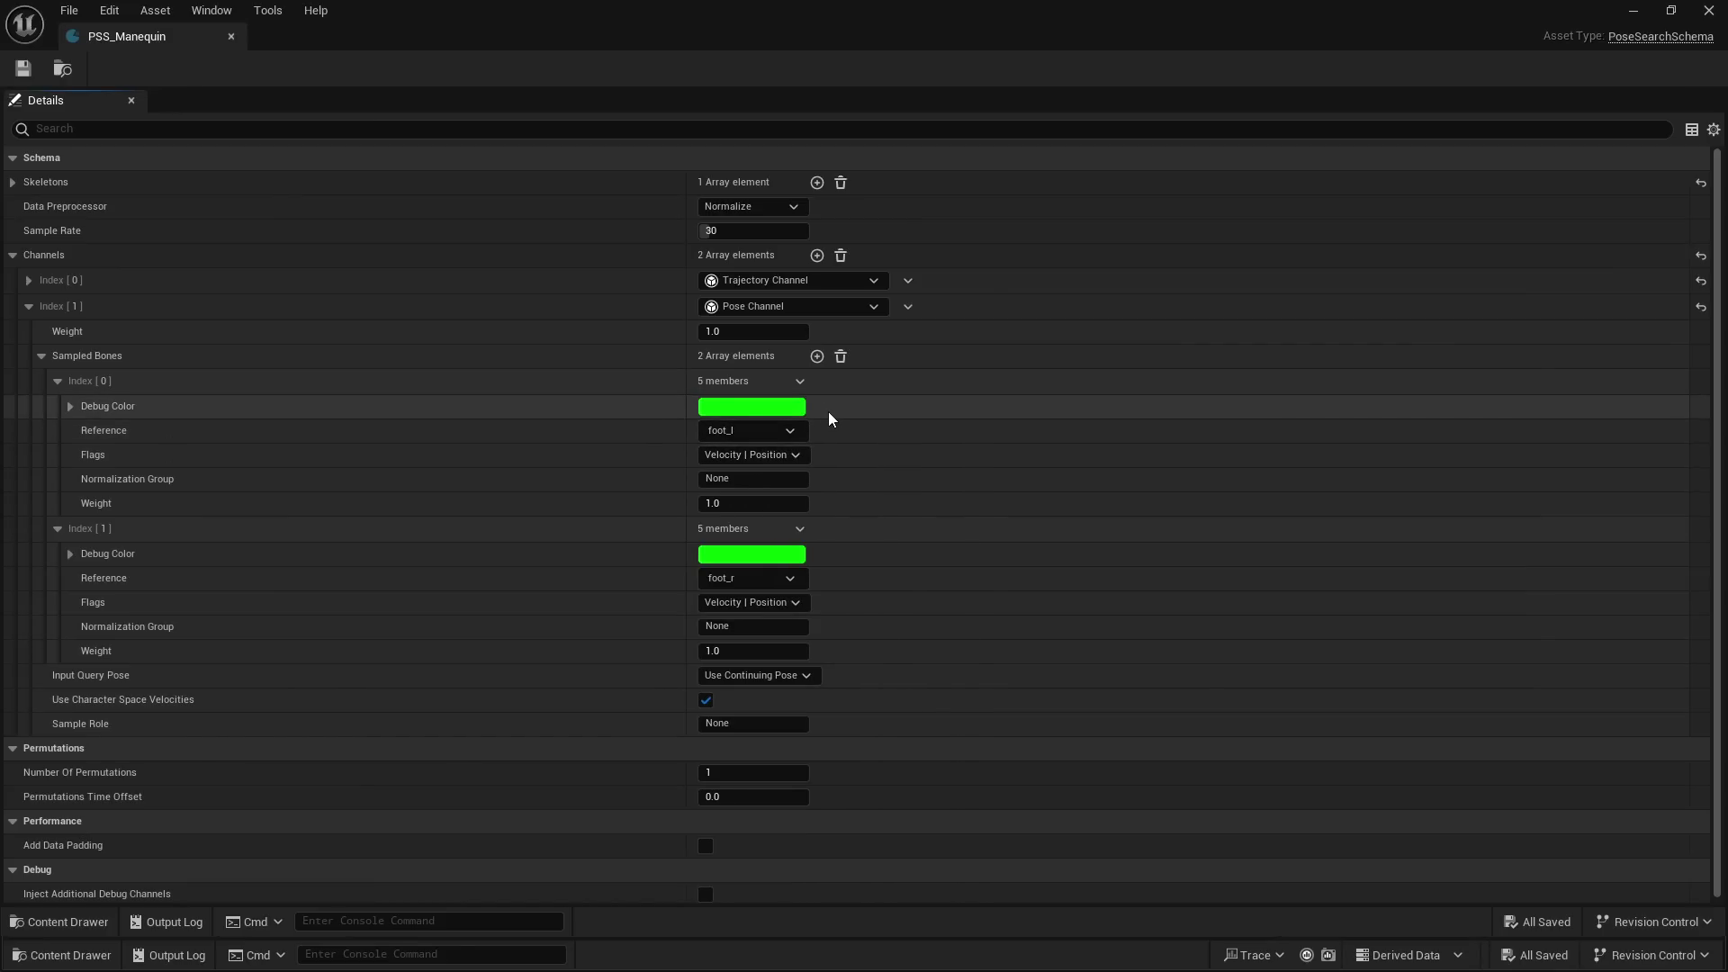
click(748, 434)
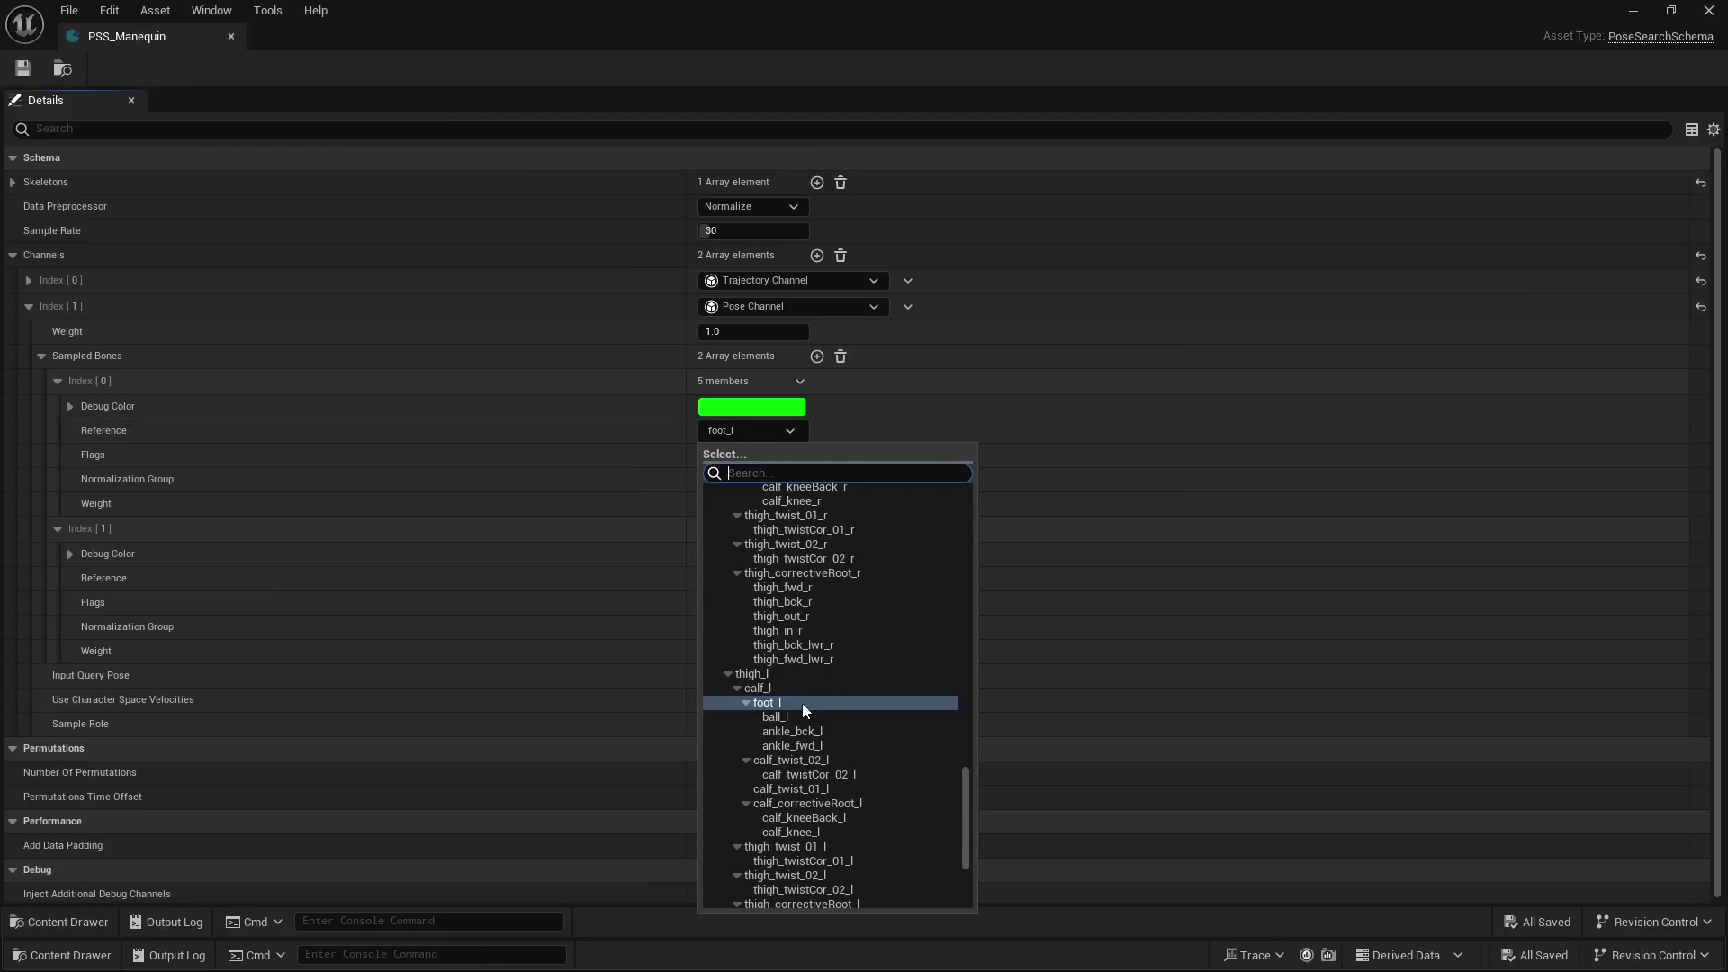
click(630, 533)
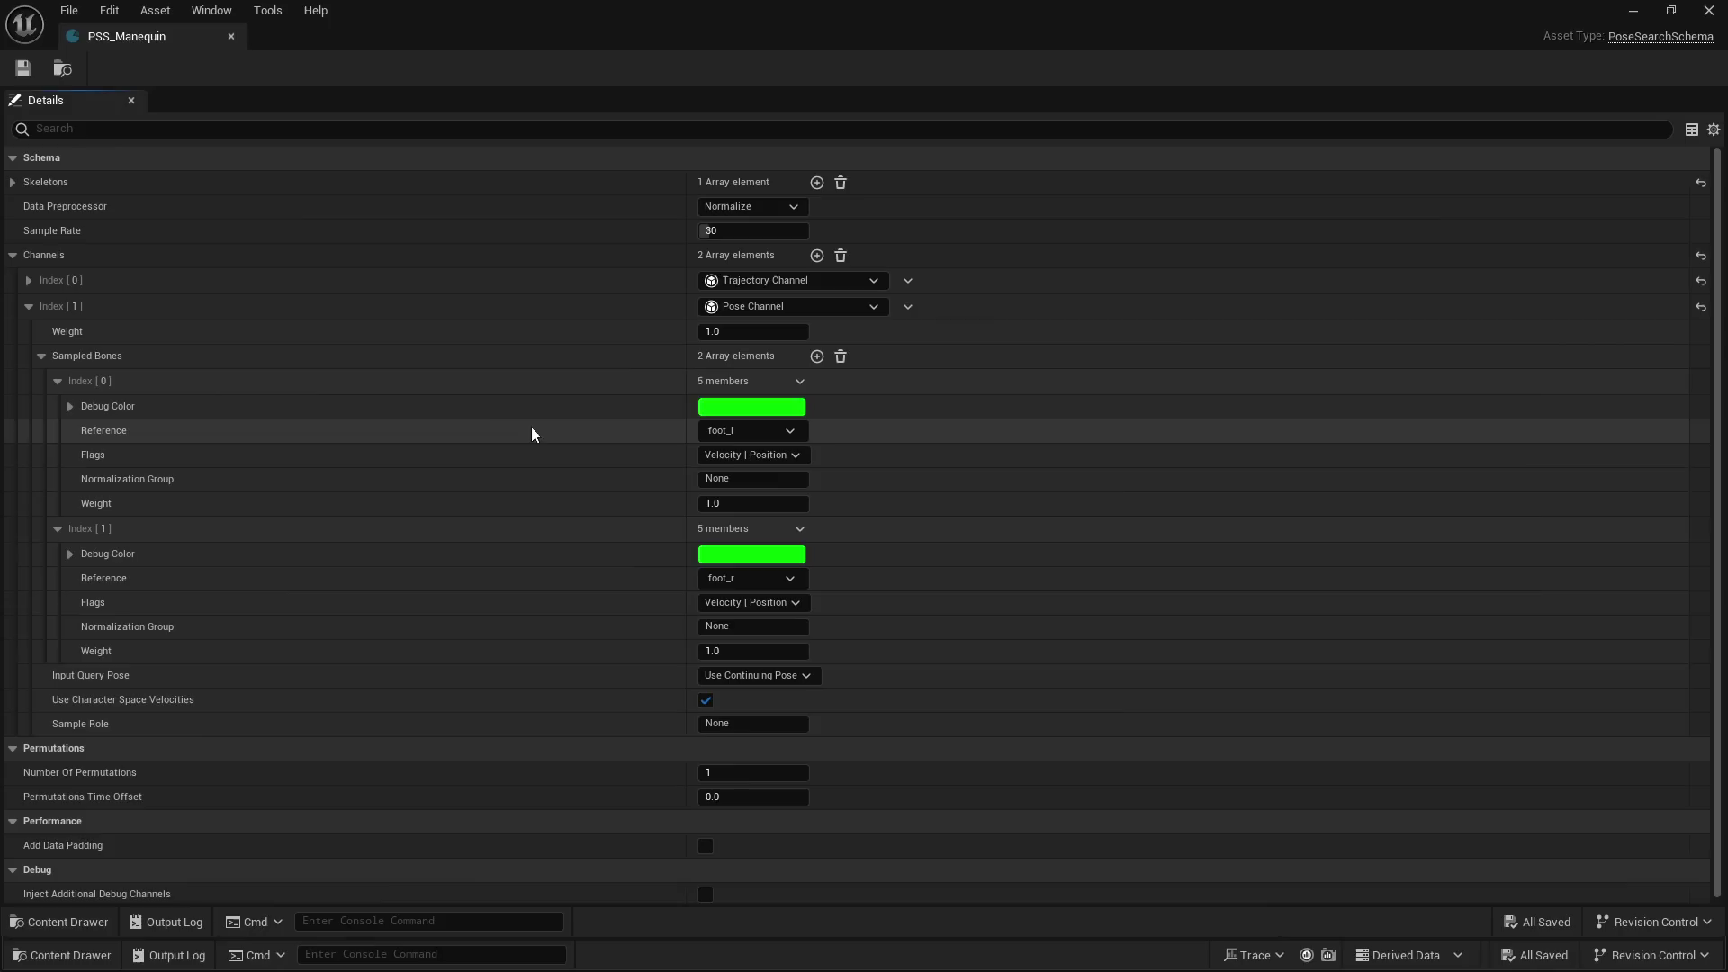
click(711, 433)
click(757, 433)
click(231, 36)
click(778, 693)
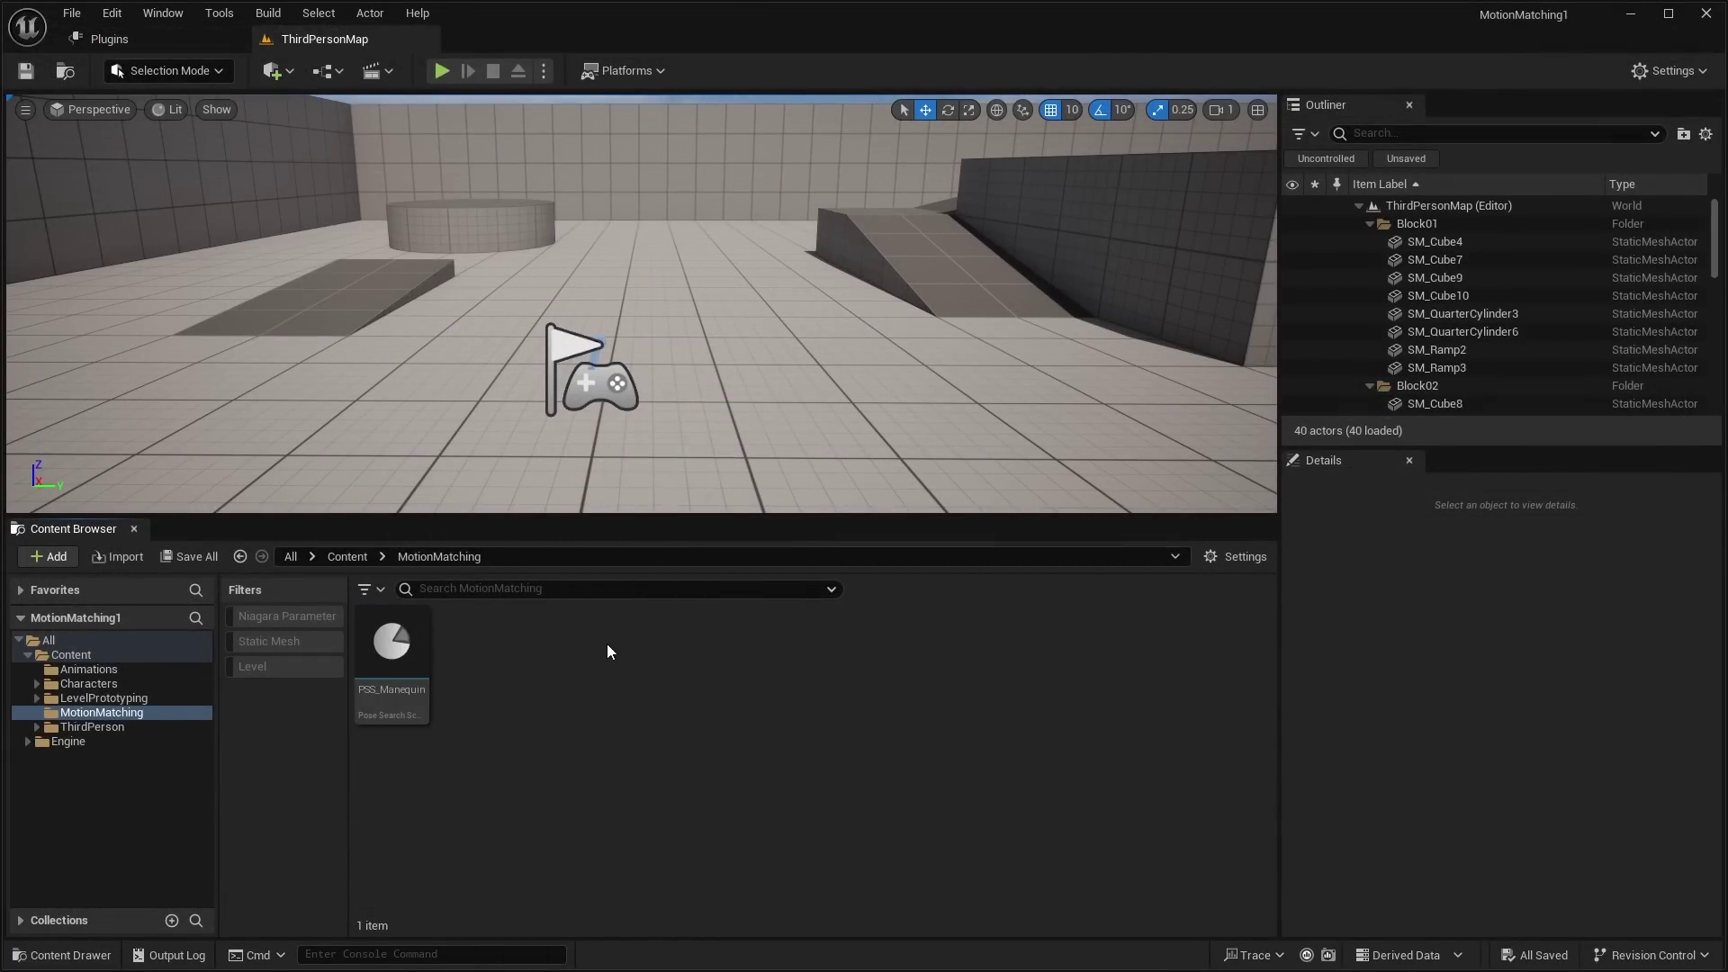
Step: Add a Pose Search Database using schema PSS_Manequin, name it PSD_Manequin, and open it
right_click(587, 629)
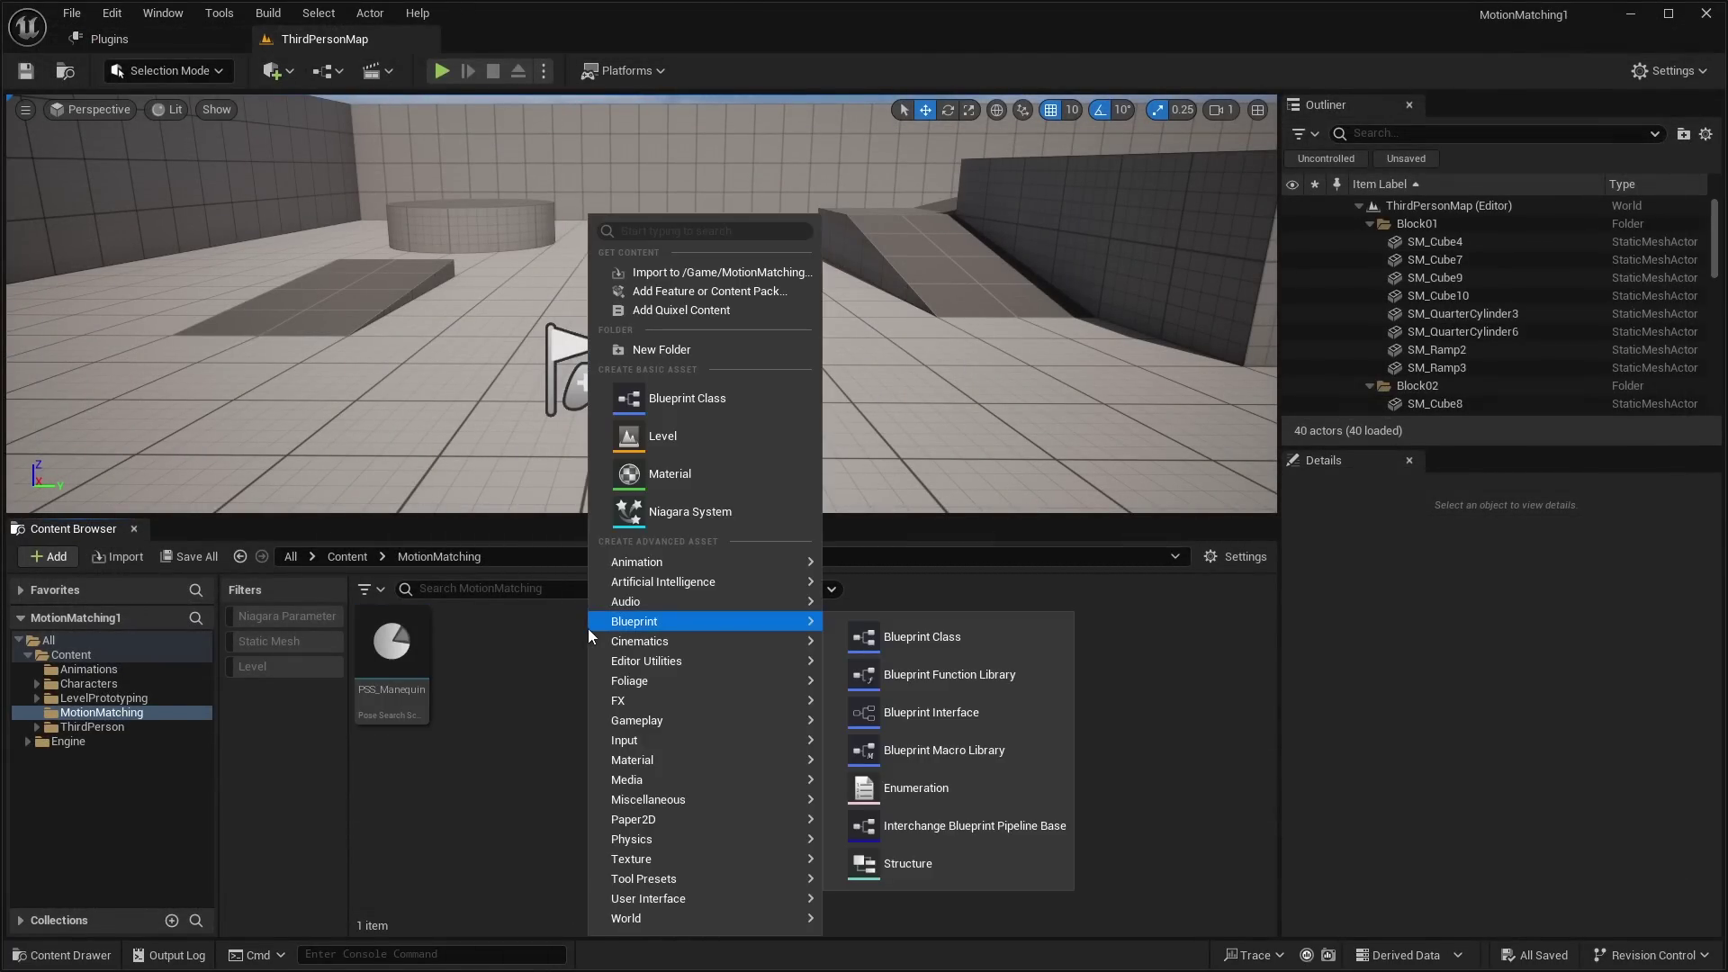
mouse_move(622, 572)
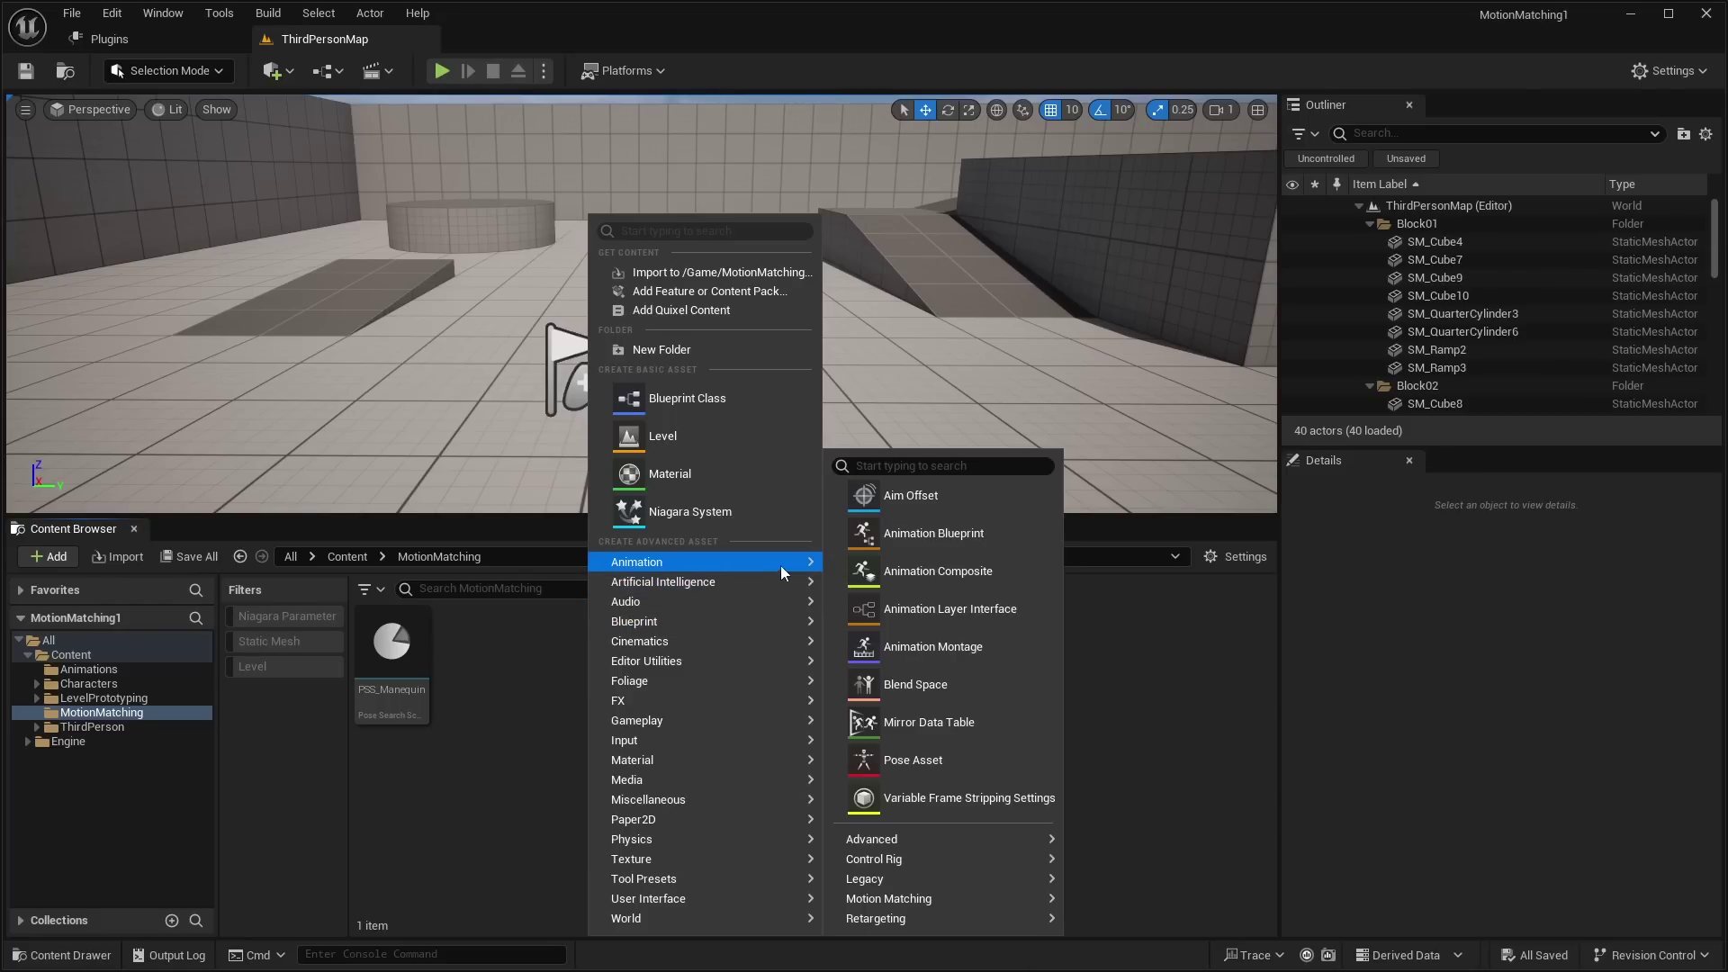
mouse_move(974, 897)
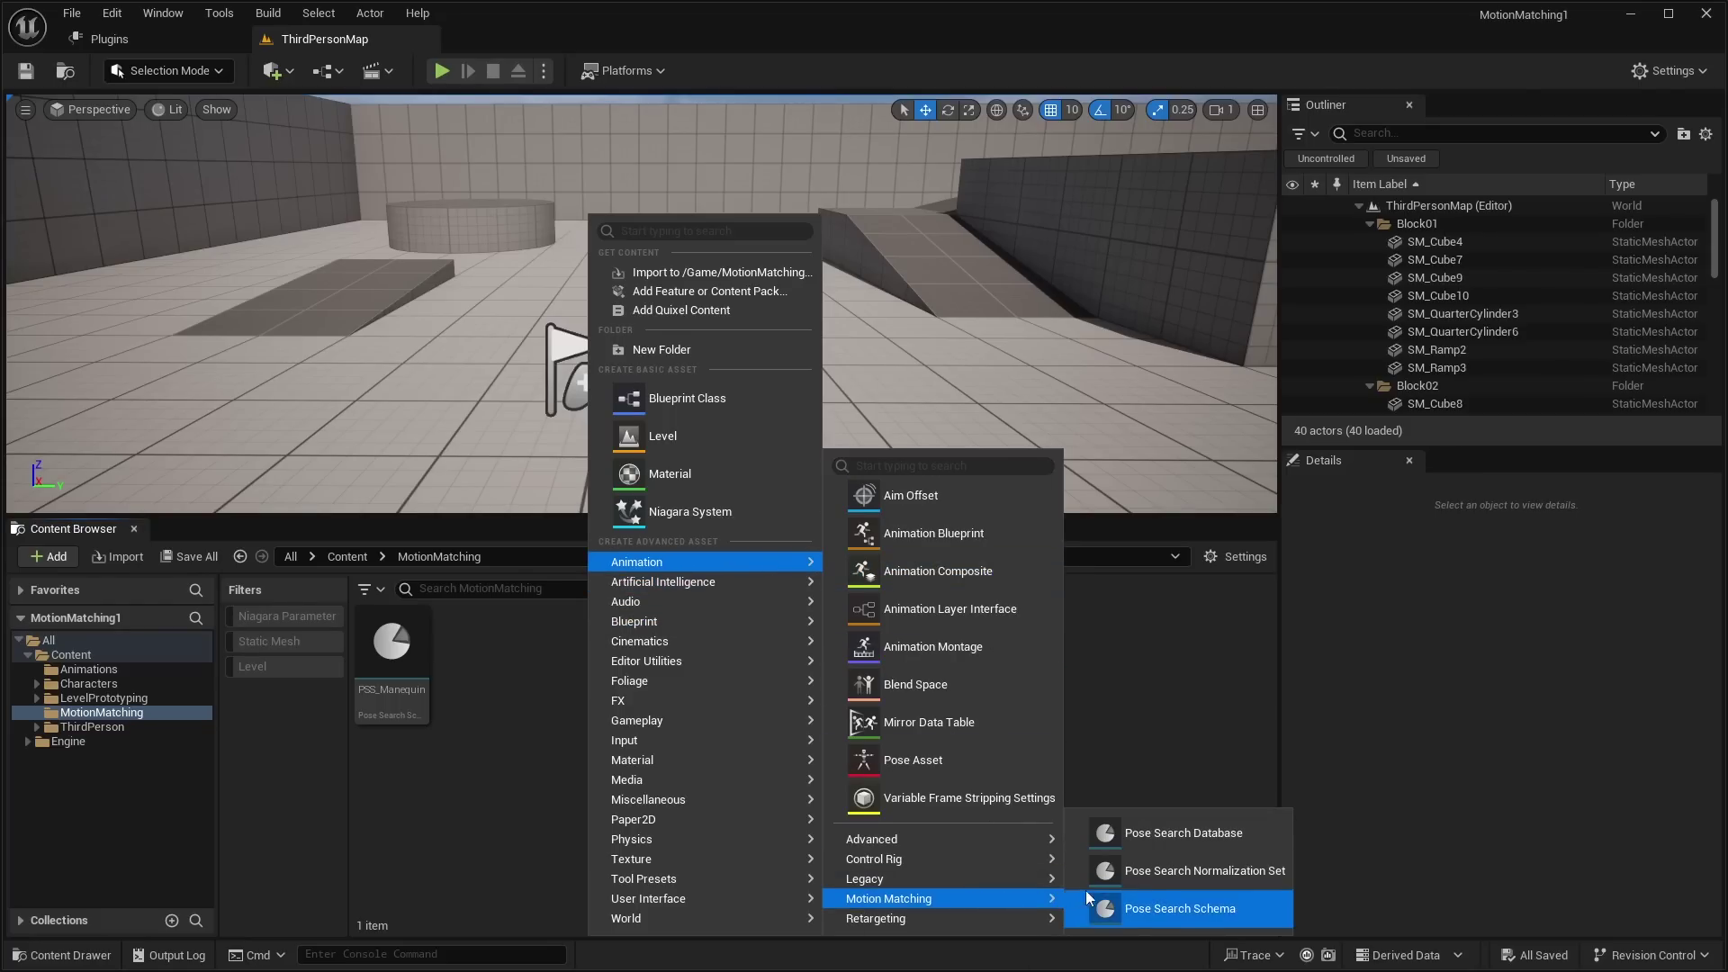
click(1204, 837)
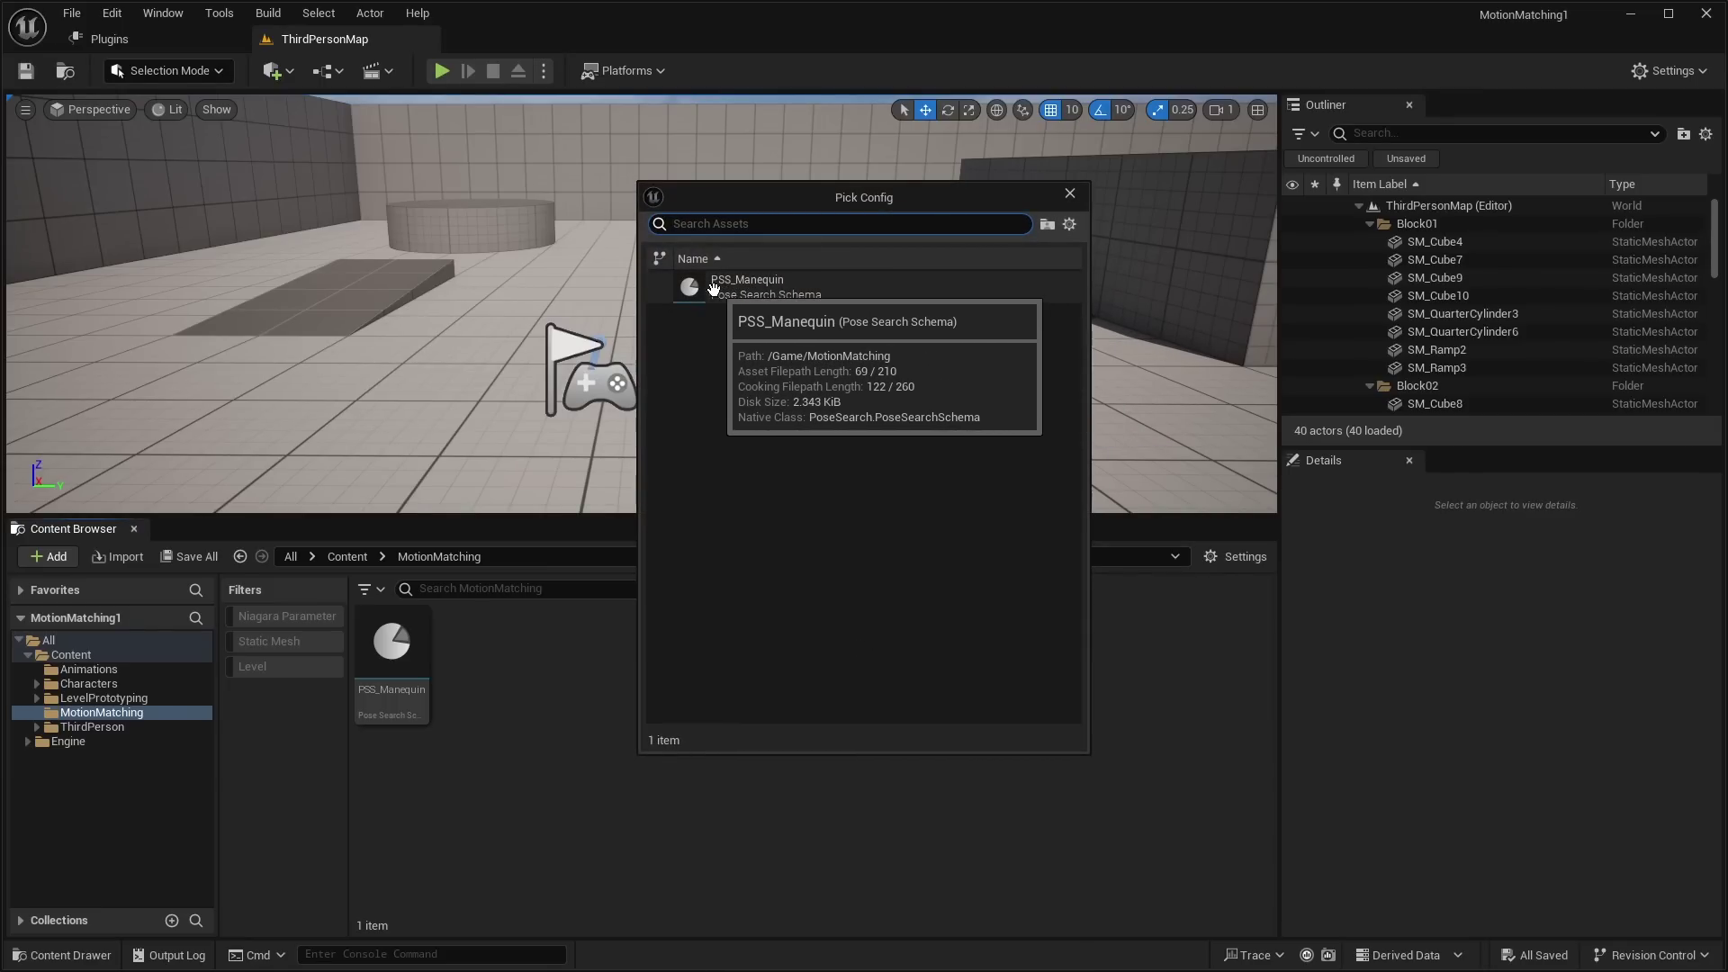
double_click(772, 283)
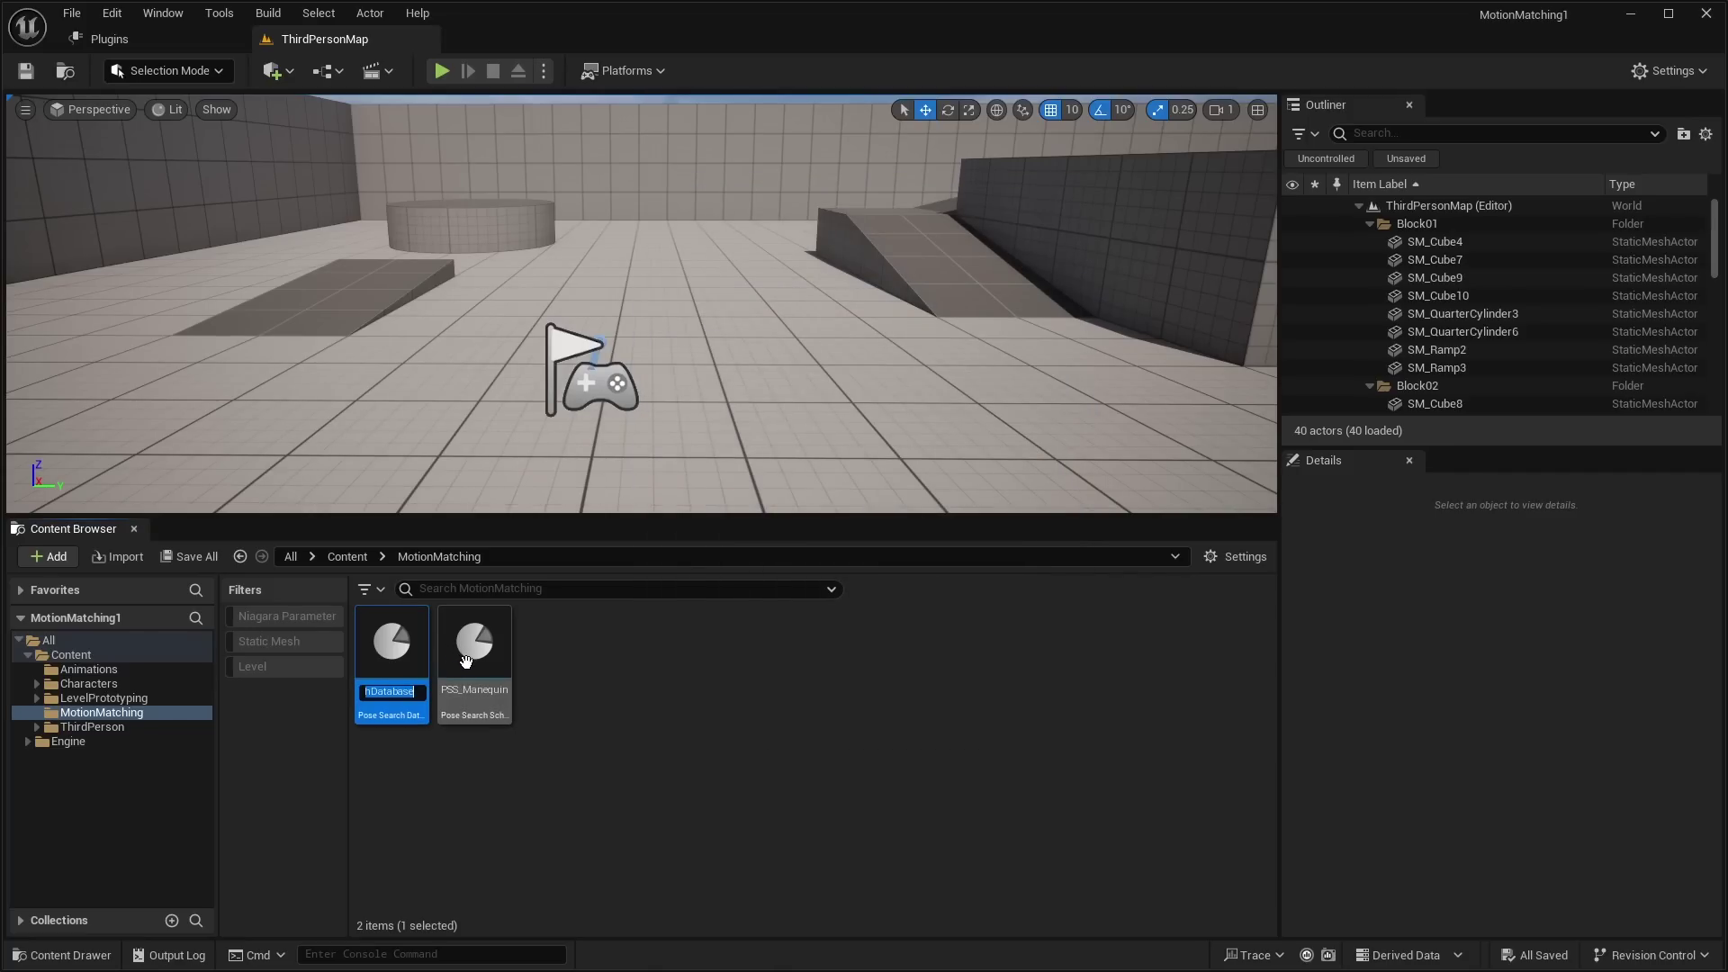
text(PSD)
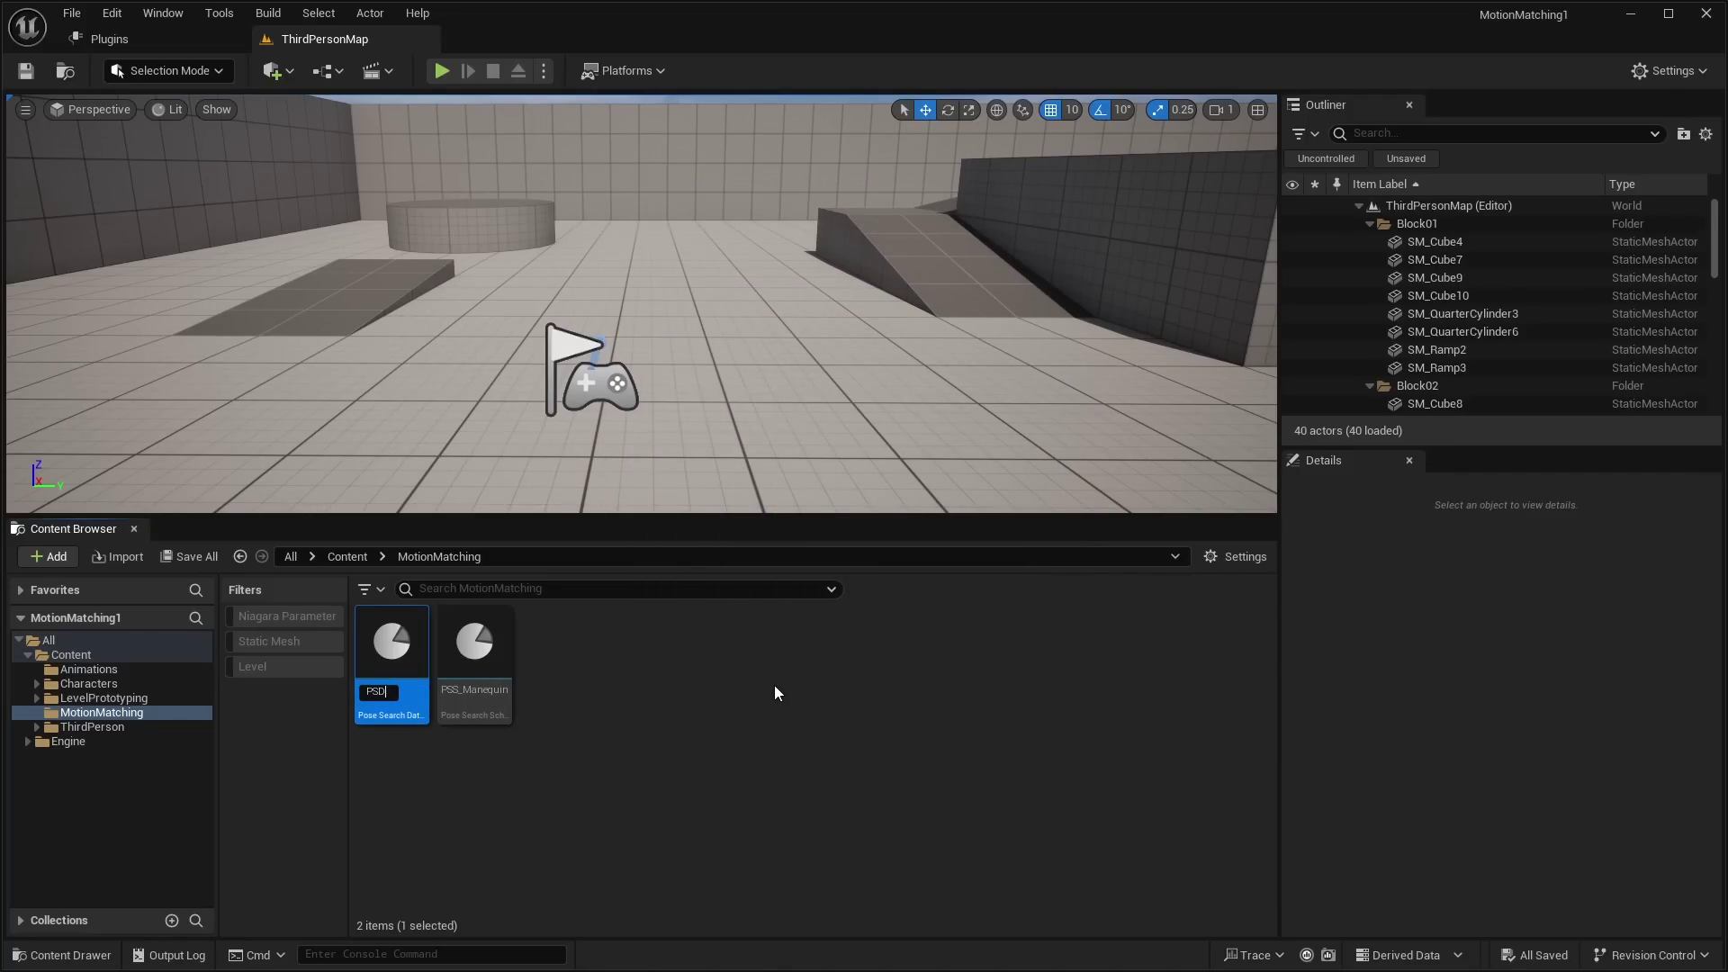
text(_Manequin)
key(Return)
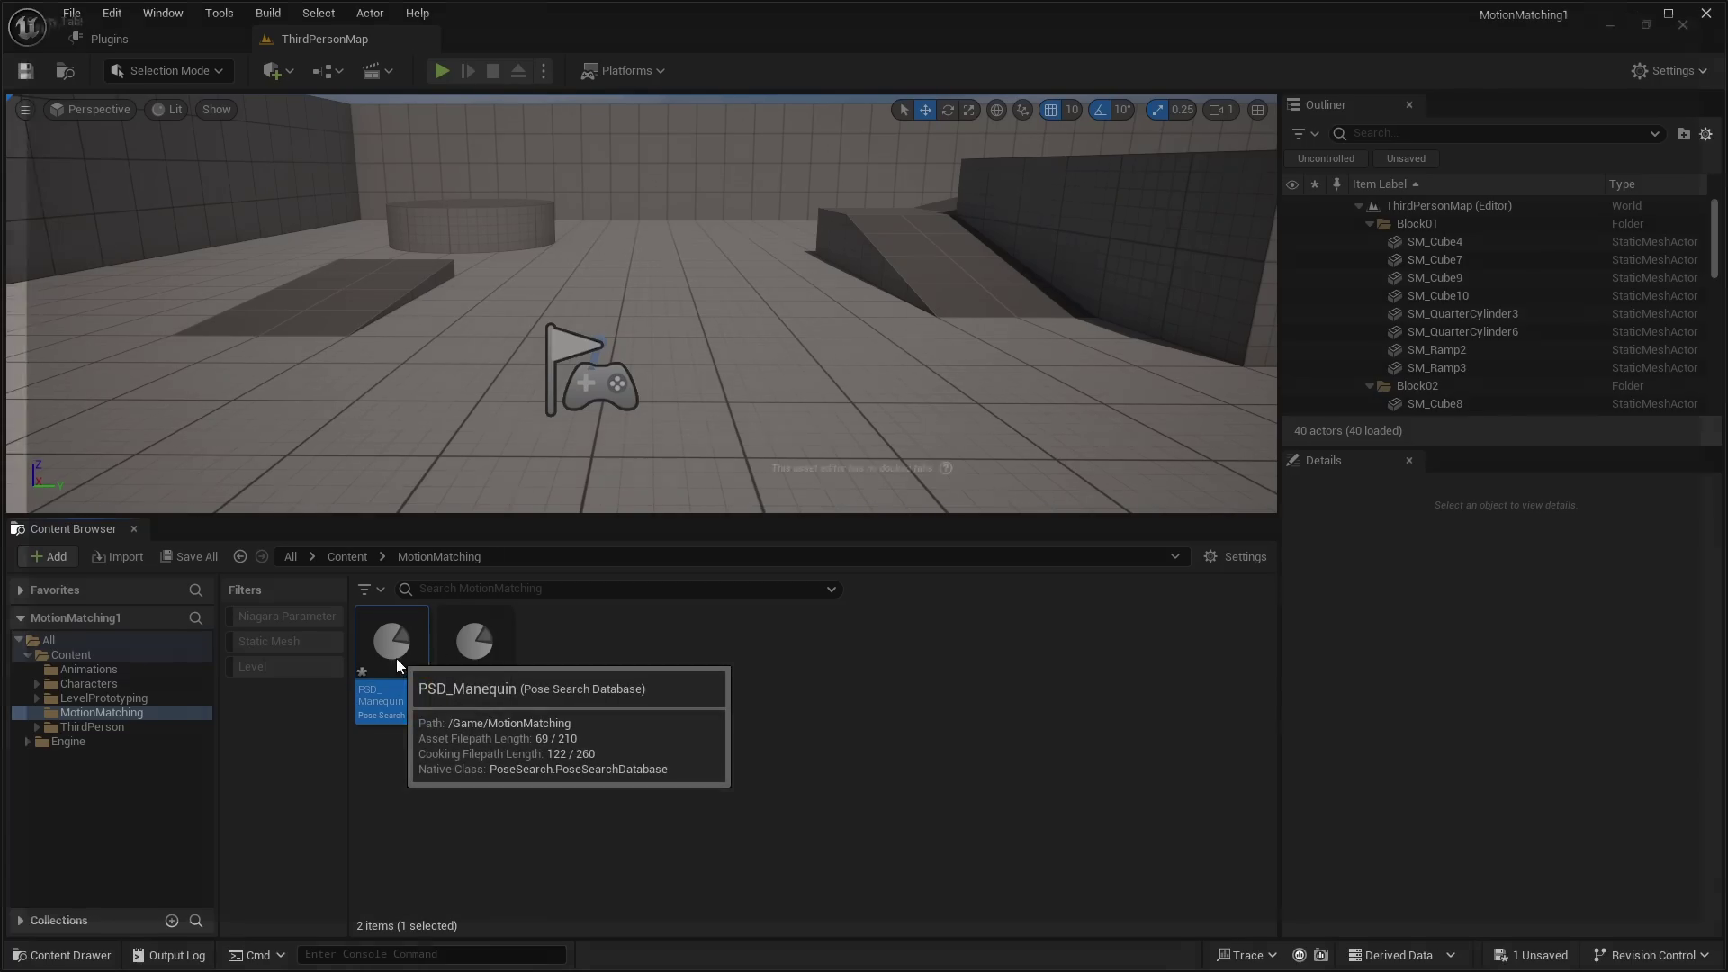
double_click(396, 657)
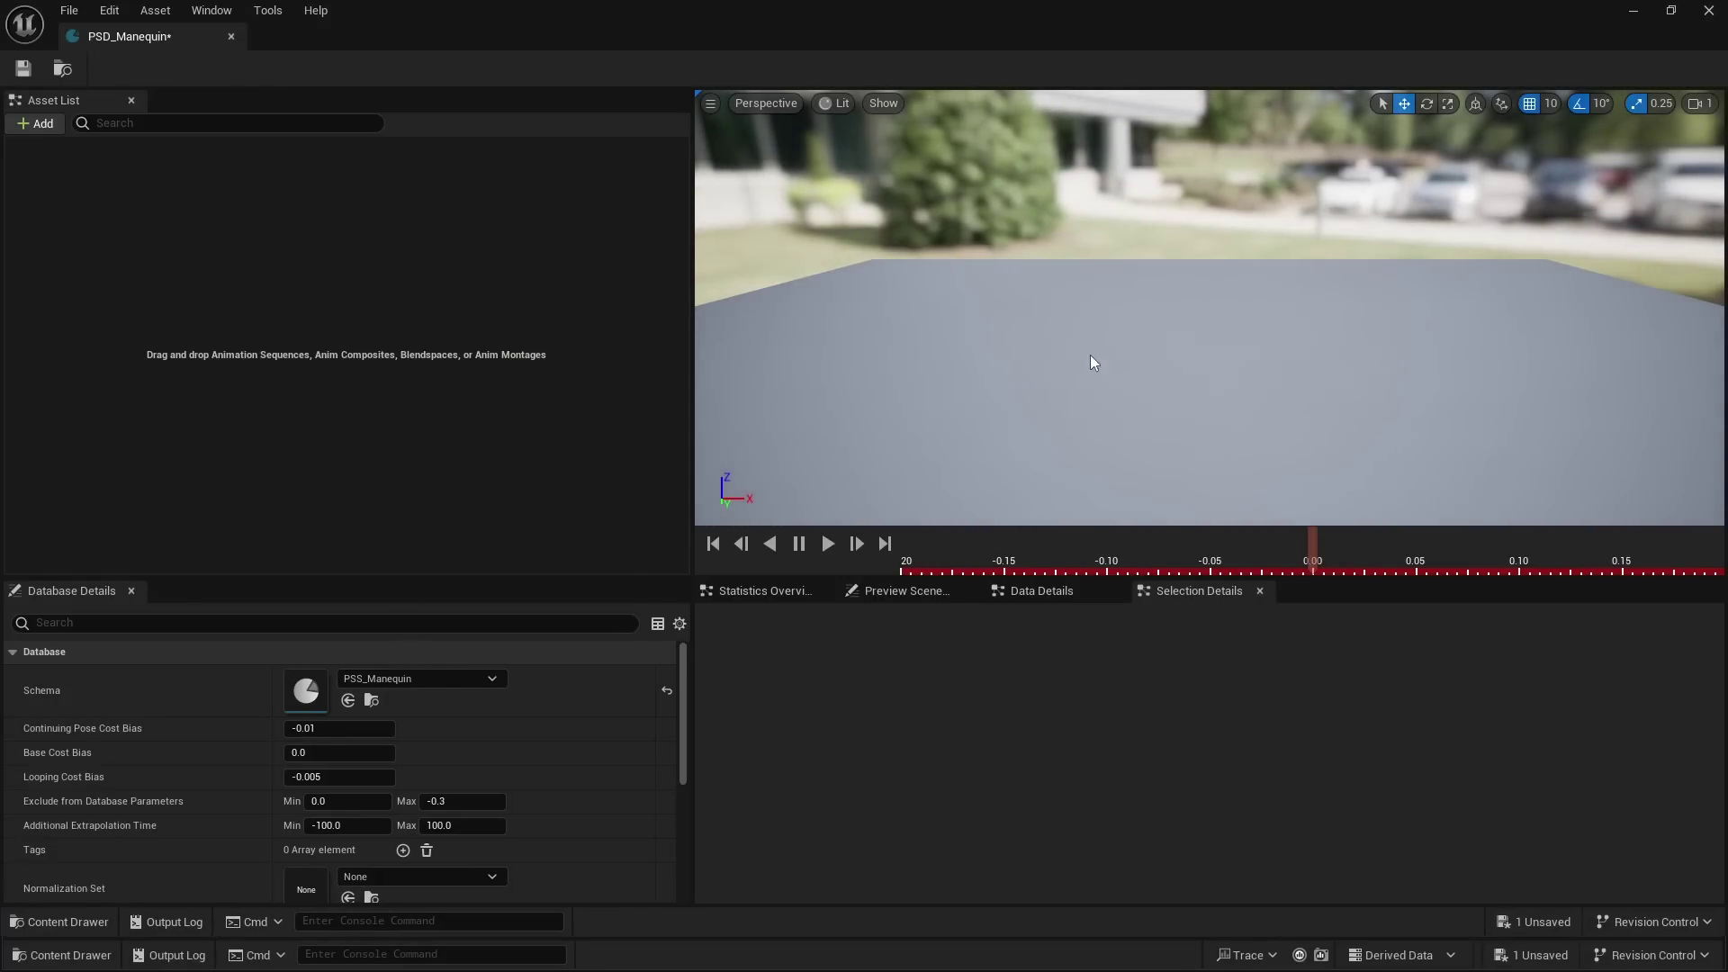
Step: Save the database, then drag MF_Unarmed_Idle_Break and all 75 Animations assets into it
key(ctrl+s)
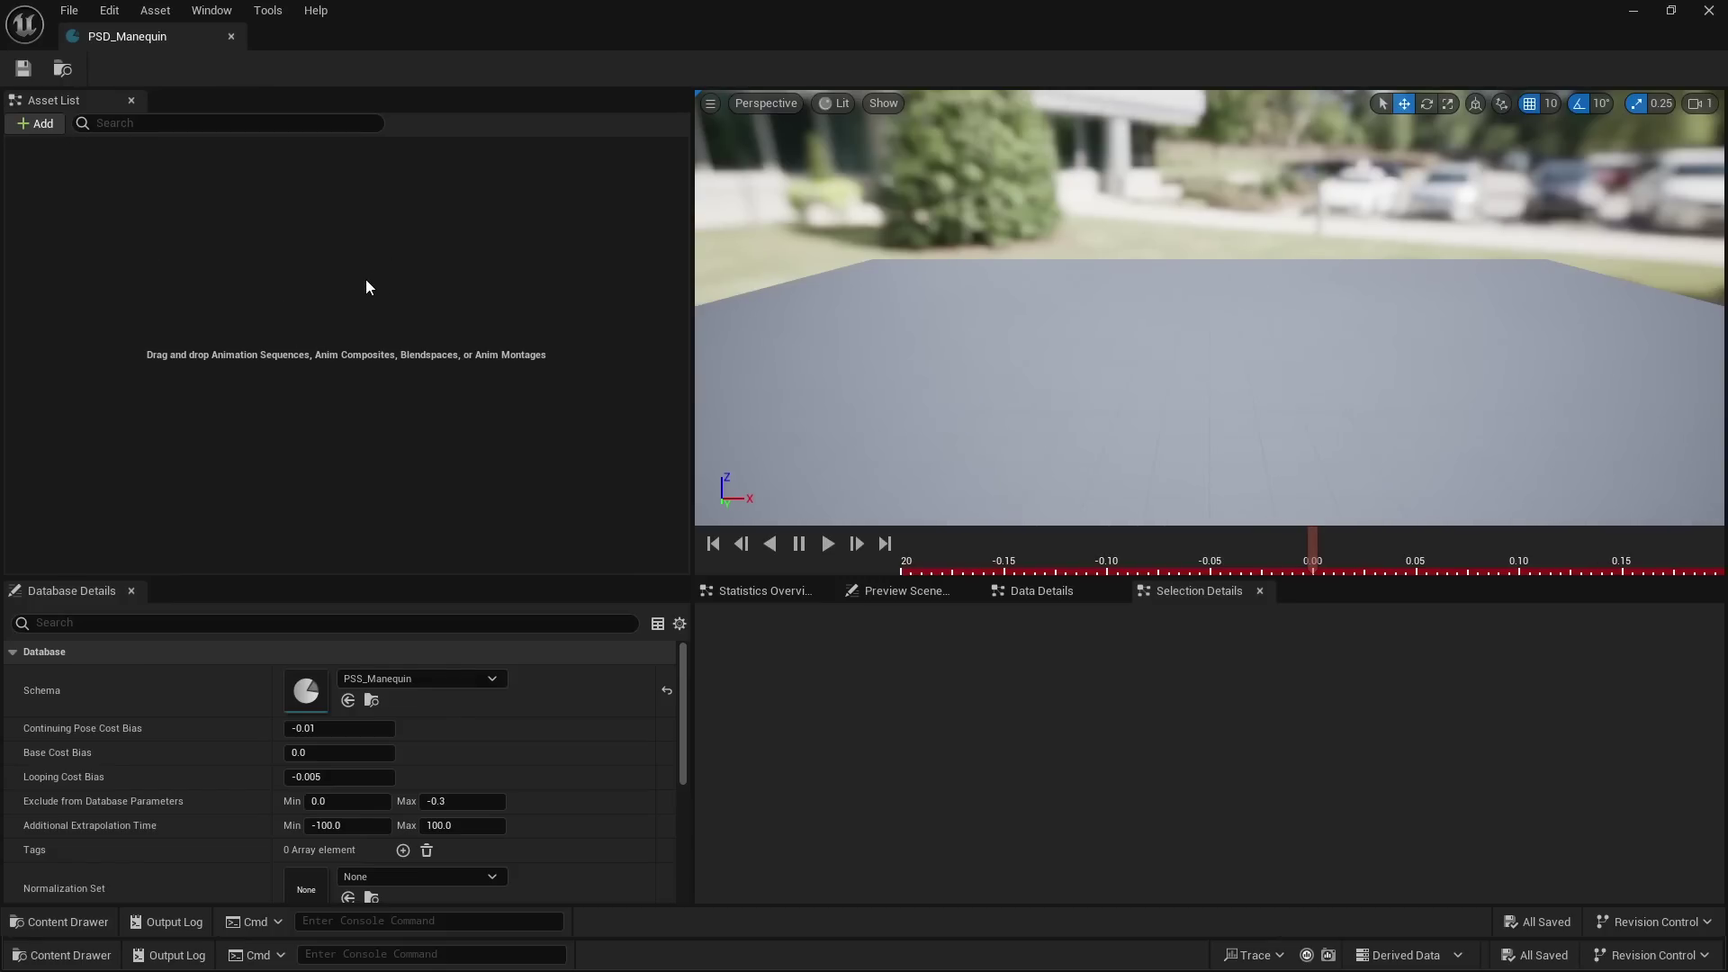
click(90, 921)
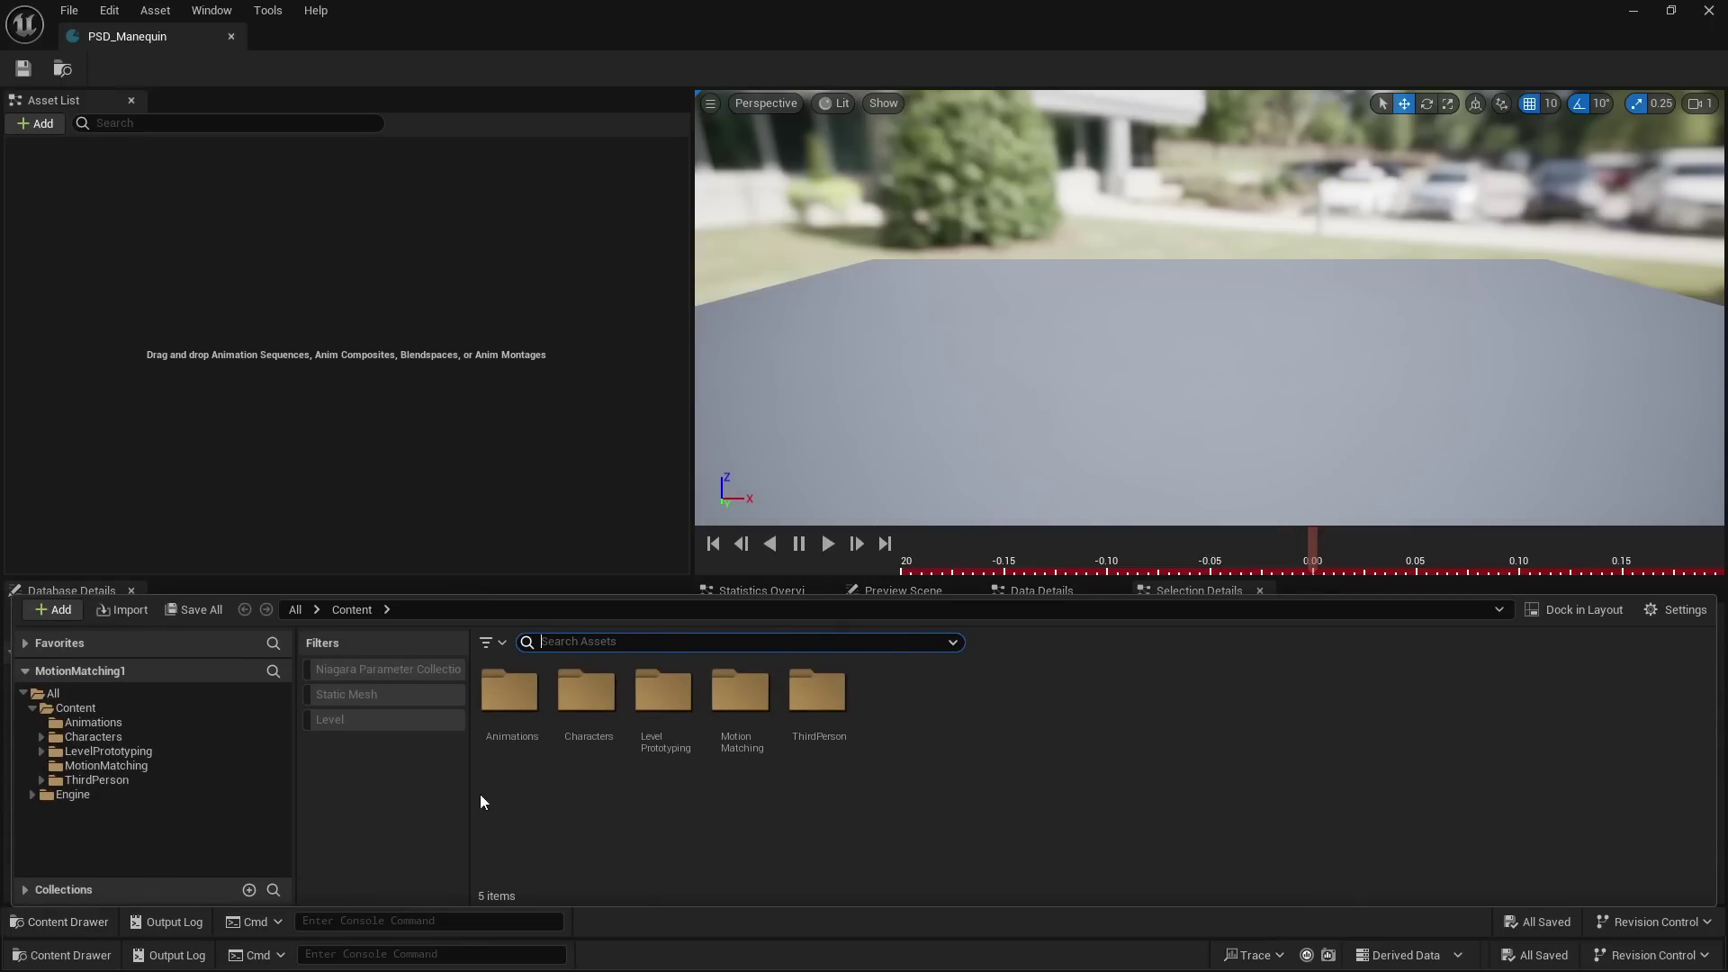
double_click(509, 693)
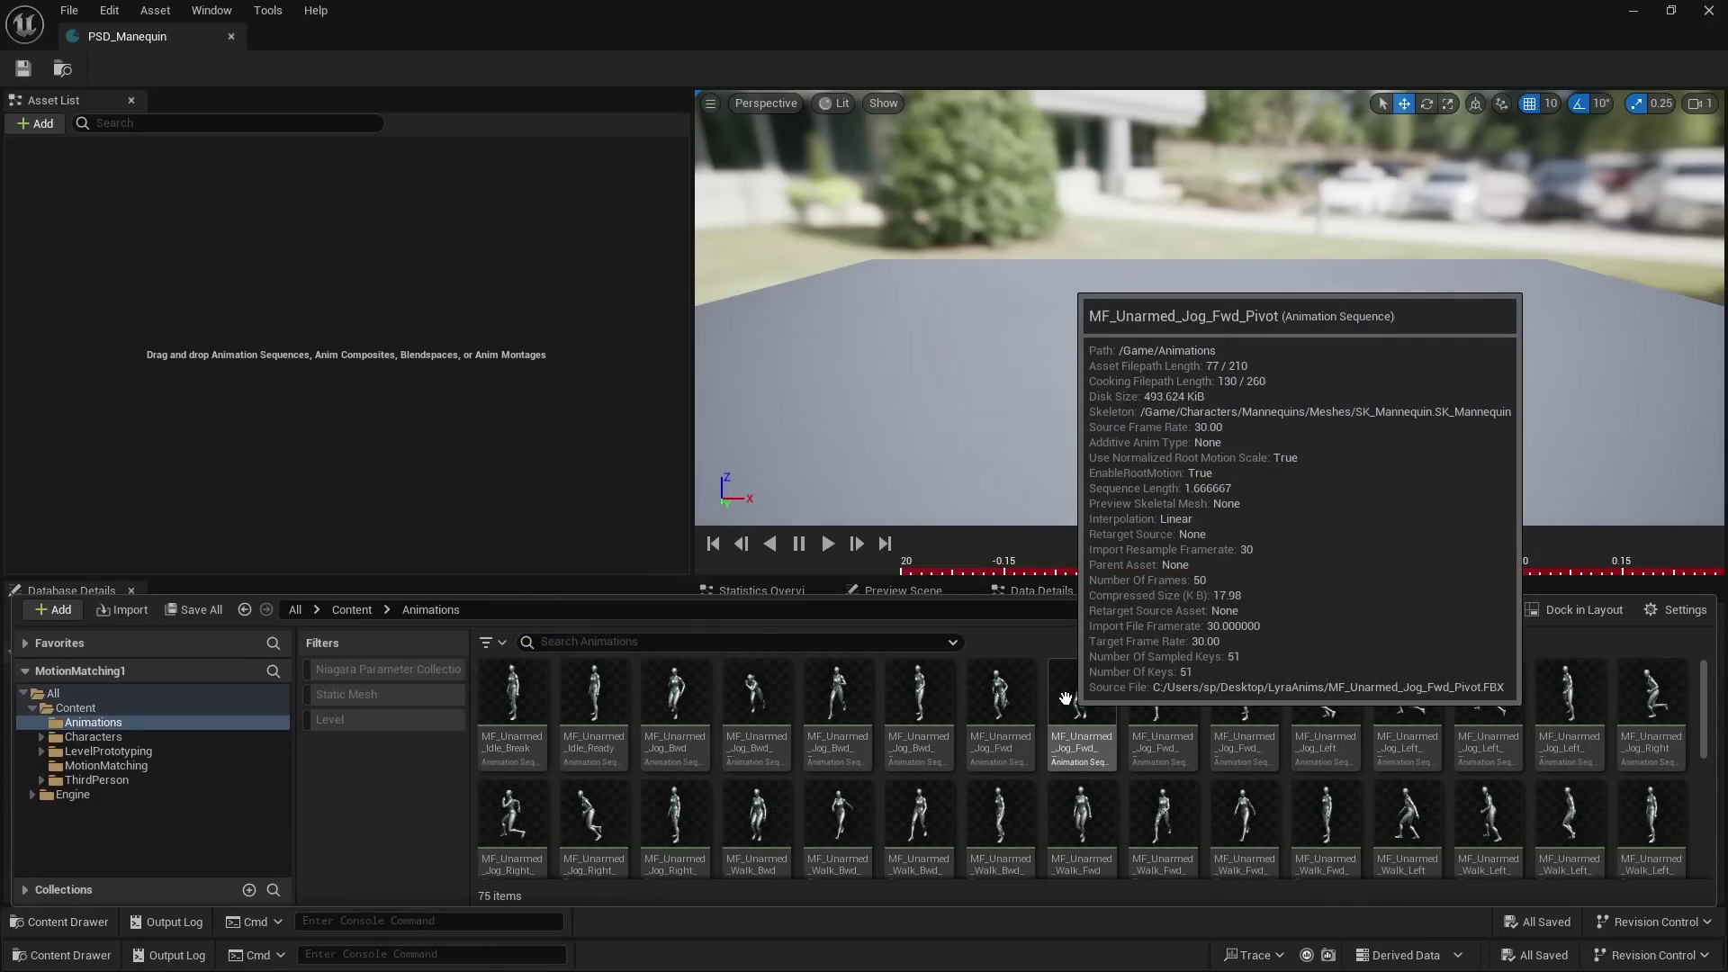
click(521, 743)
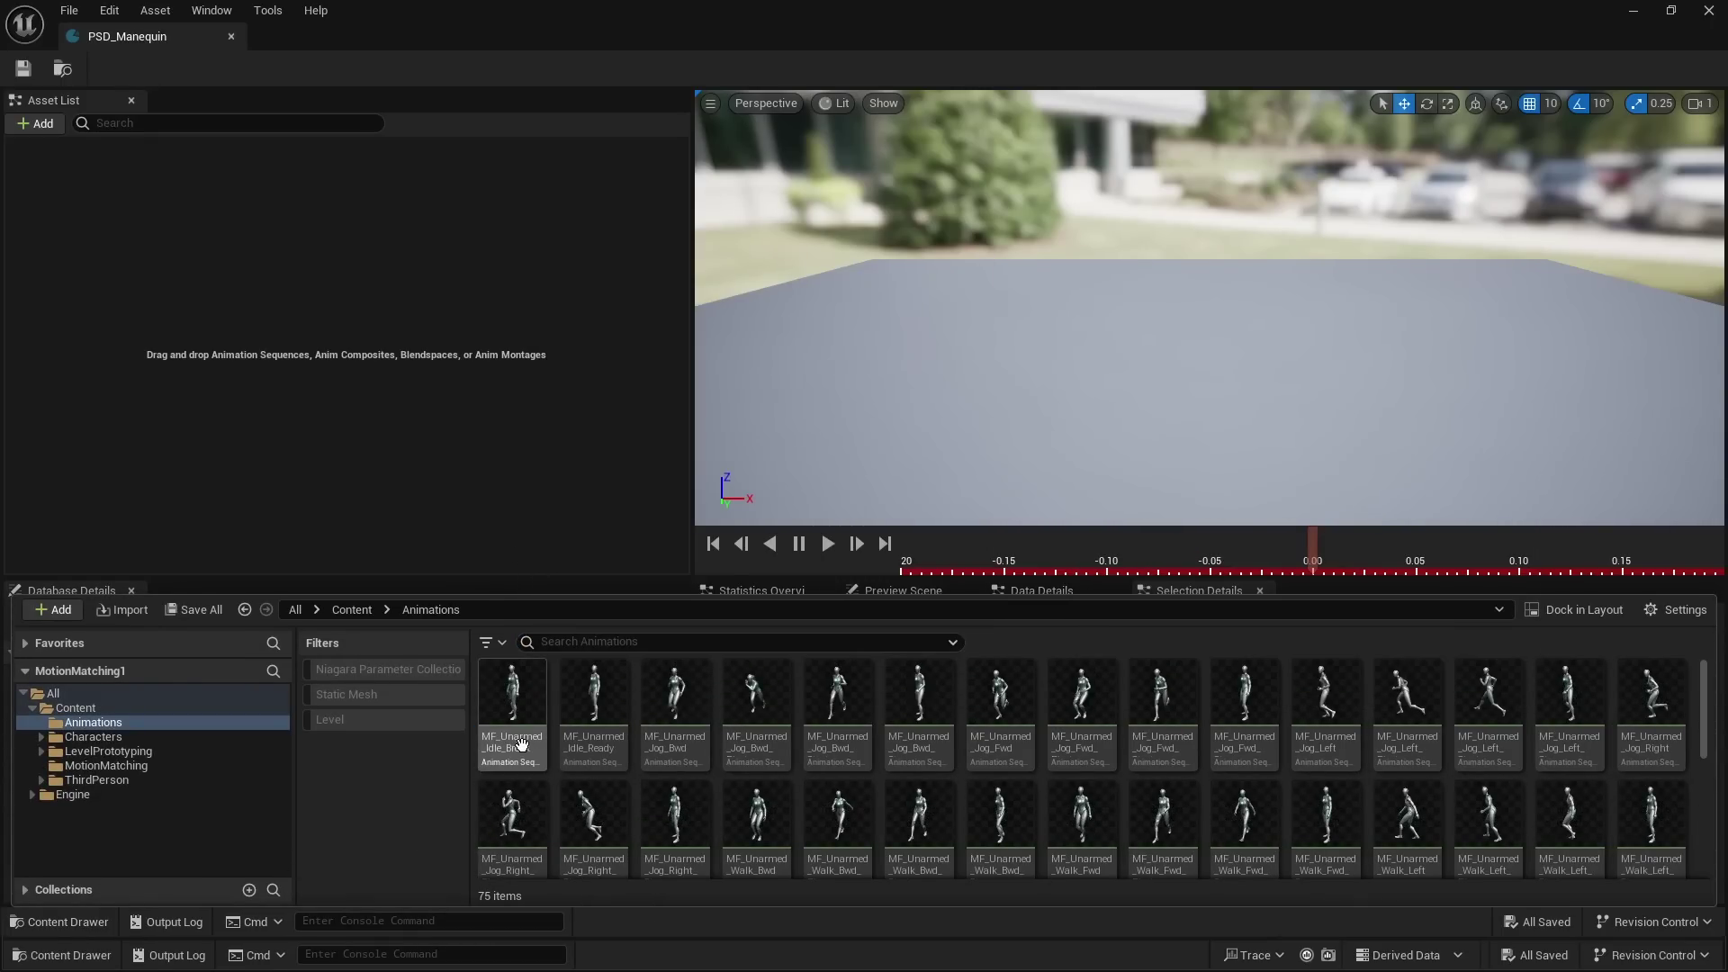
drag(520, 743, 372, 246)
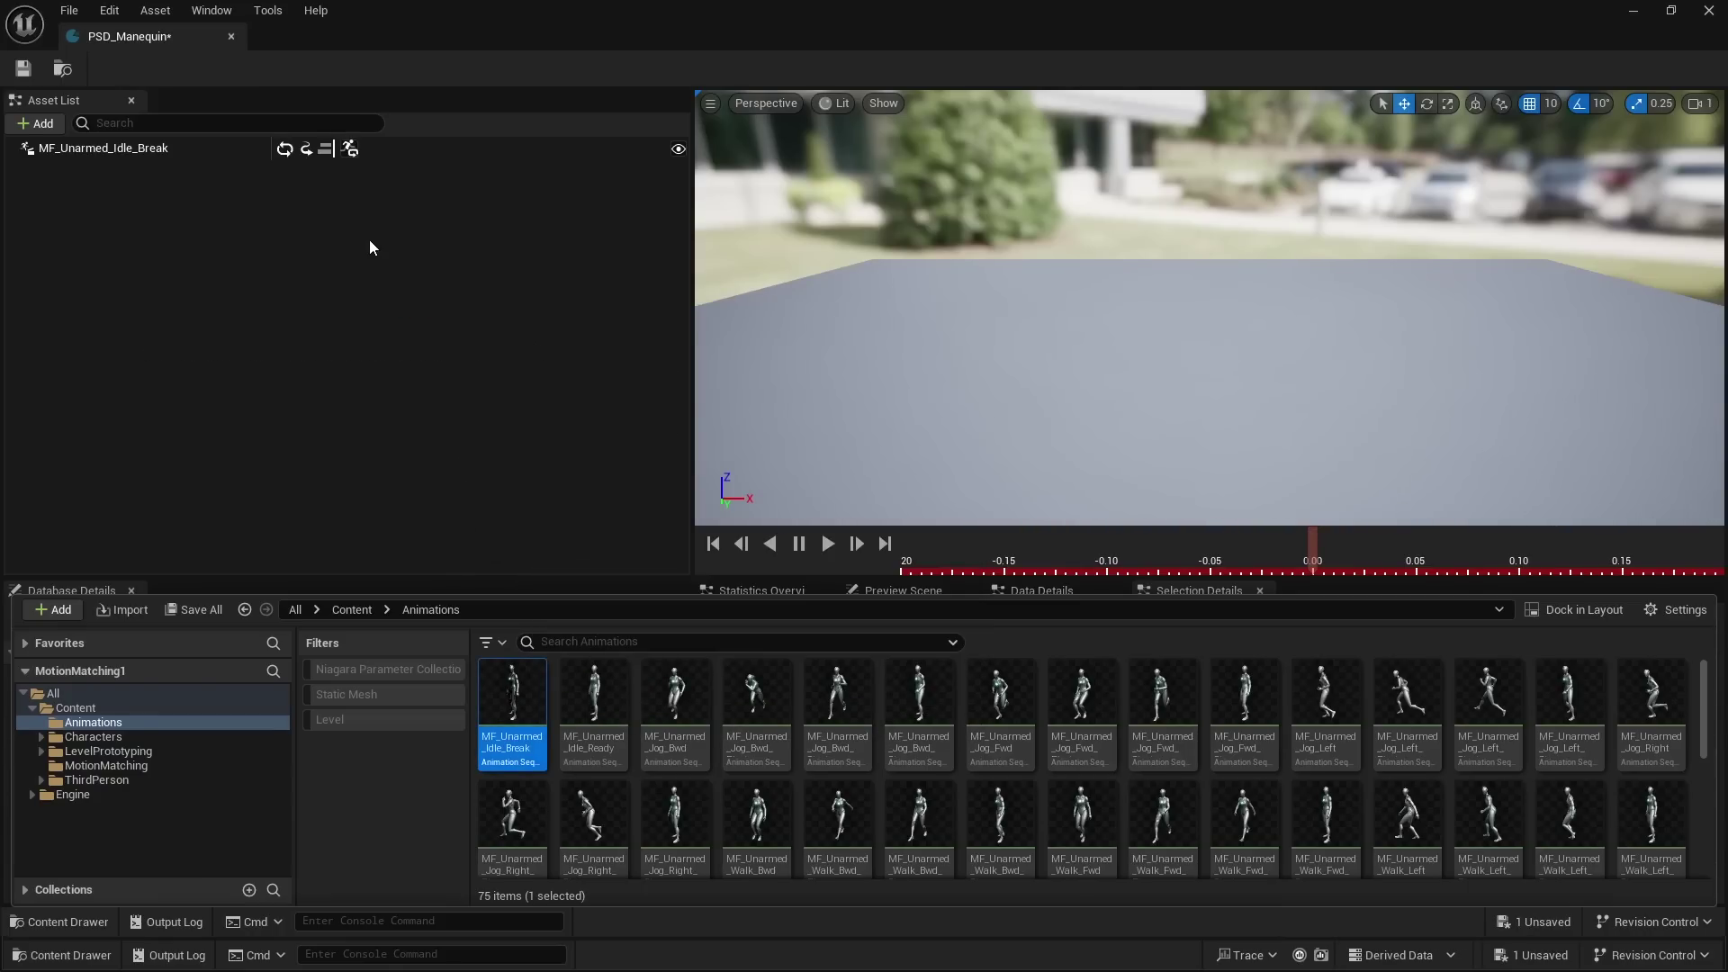
key(ctrl+a)
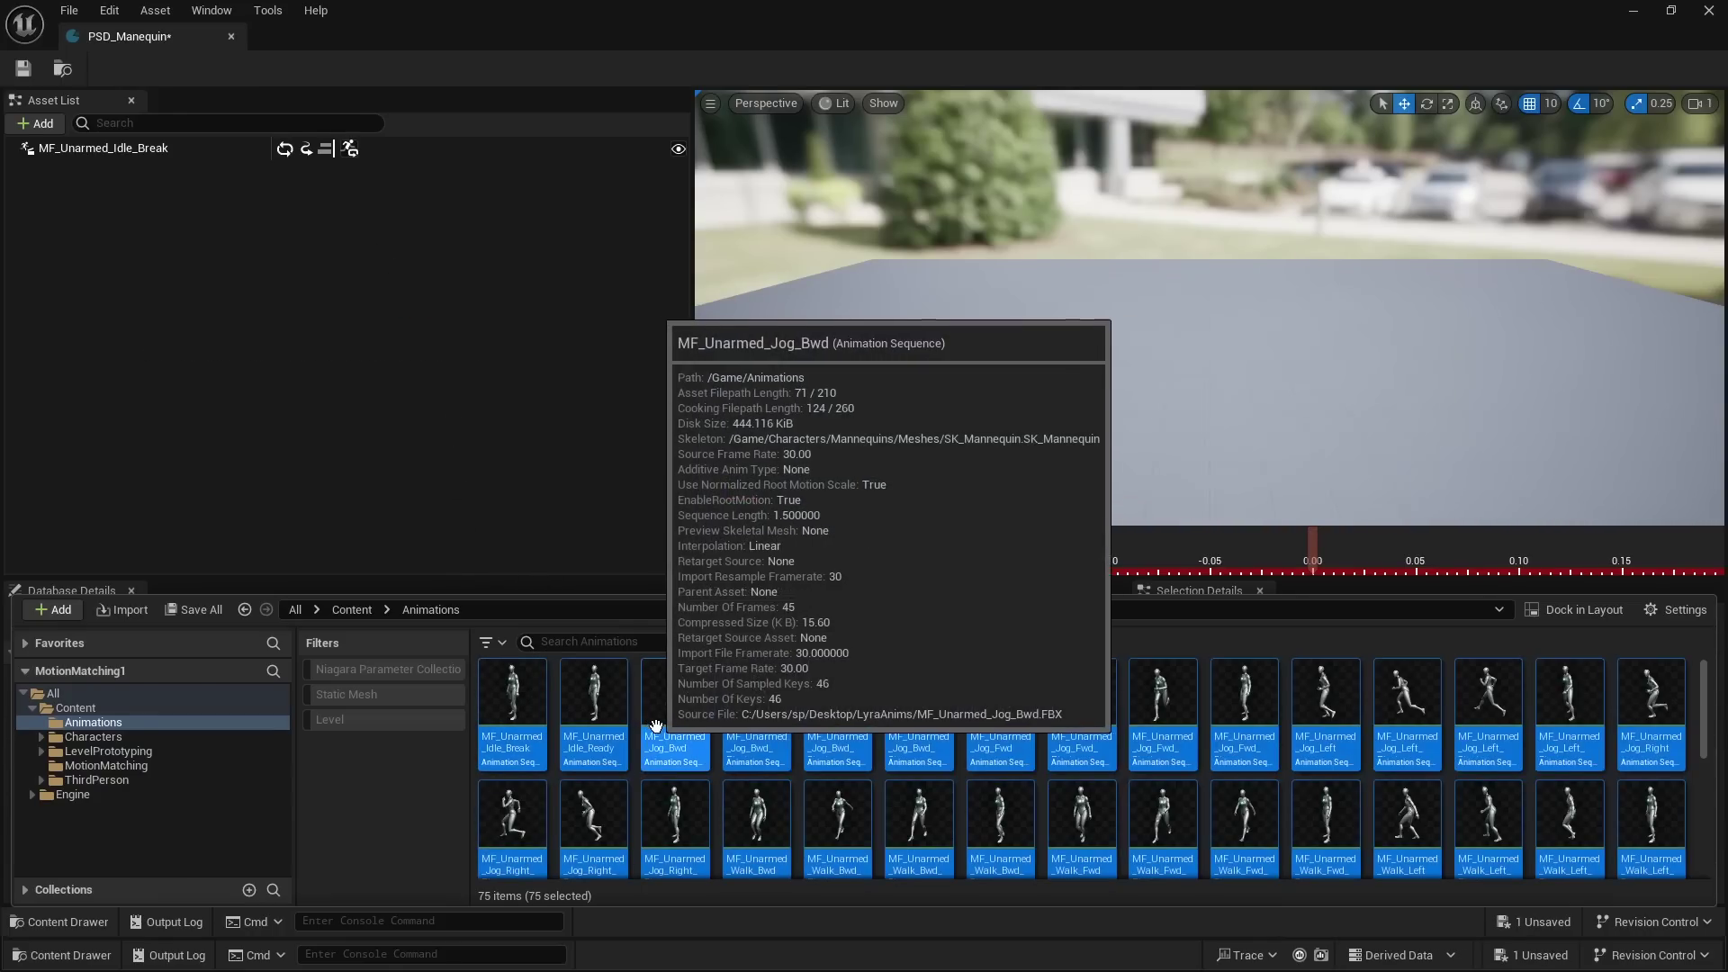
drag(602, 434, 392, 283)
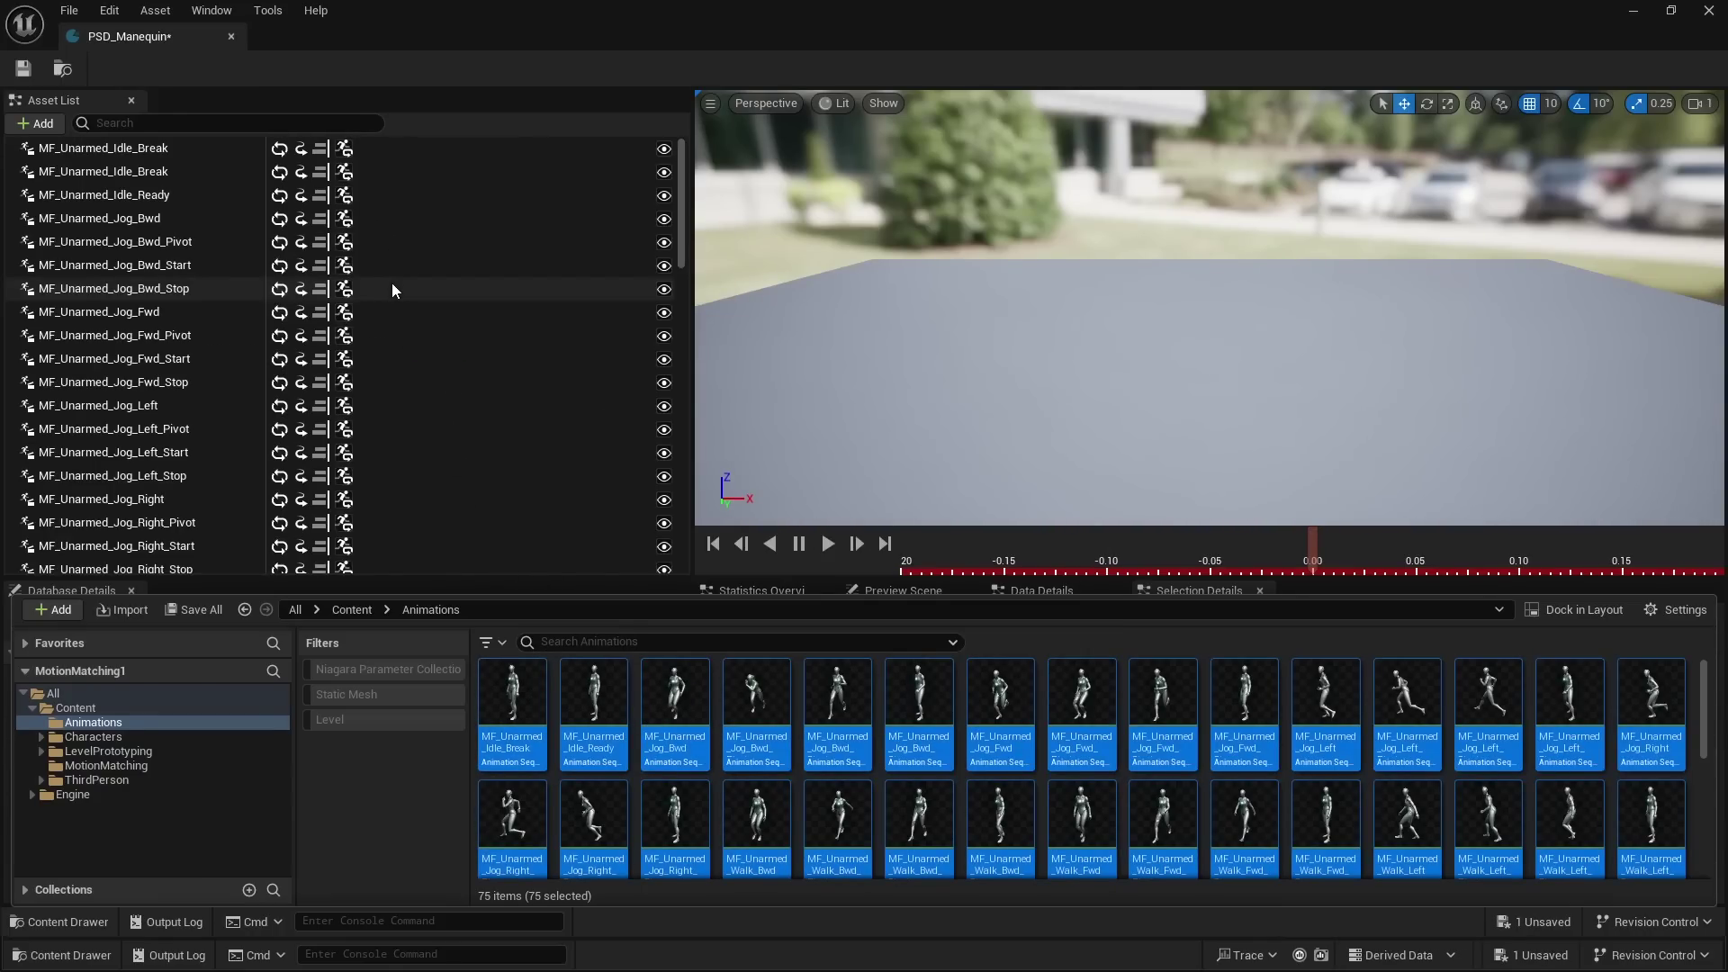
Step: Delete the duplicate MF_Unarmed_Idle_Break entry, preview Idle_Break and Idle_Ready, then select all entries
click(216, 148)
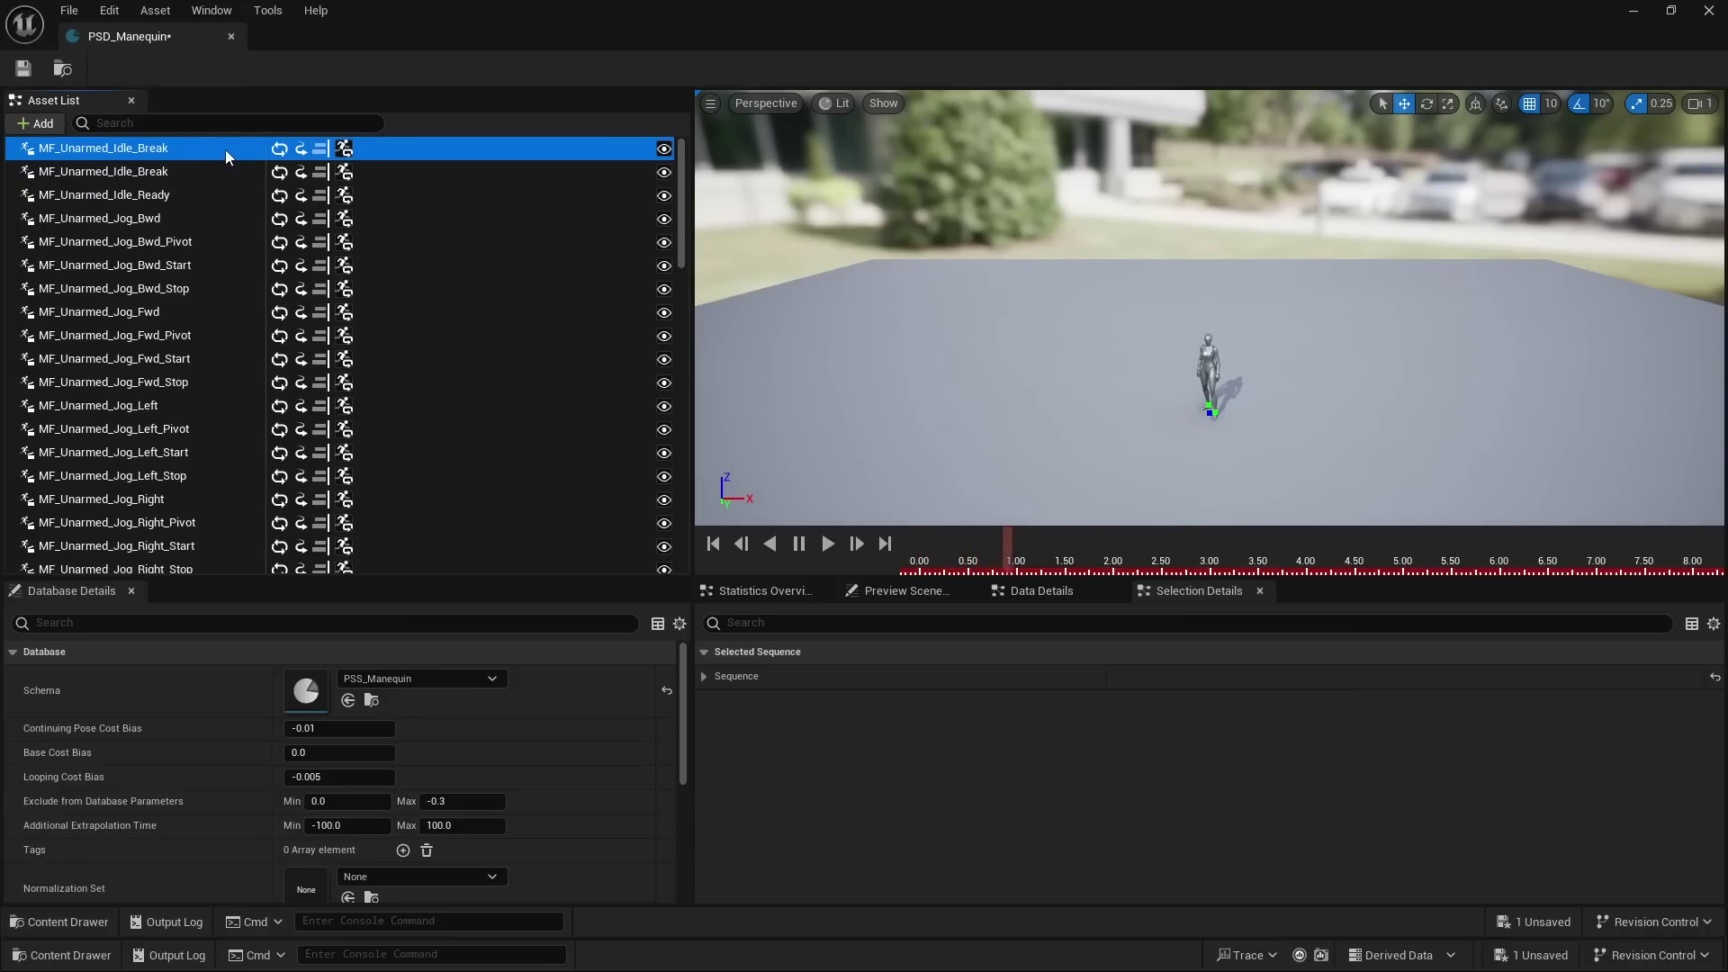
key(Delete)
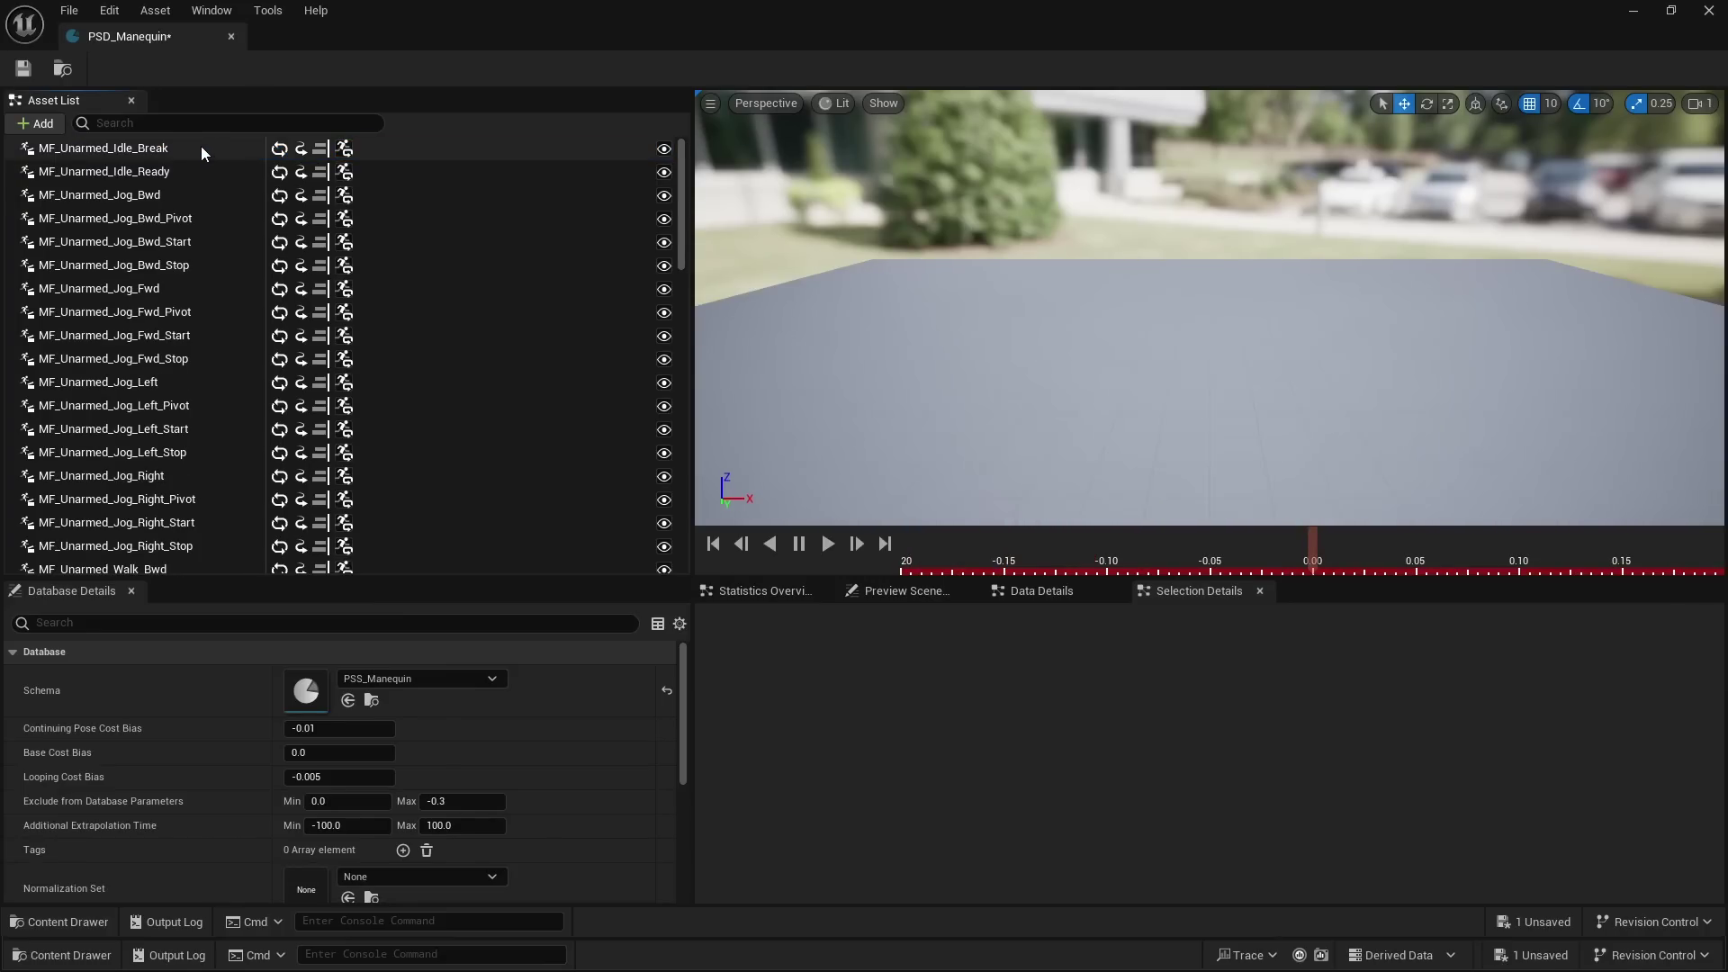
scroll(251, 250, down, 10)
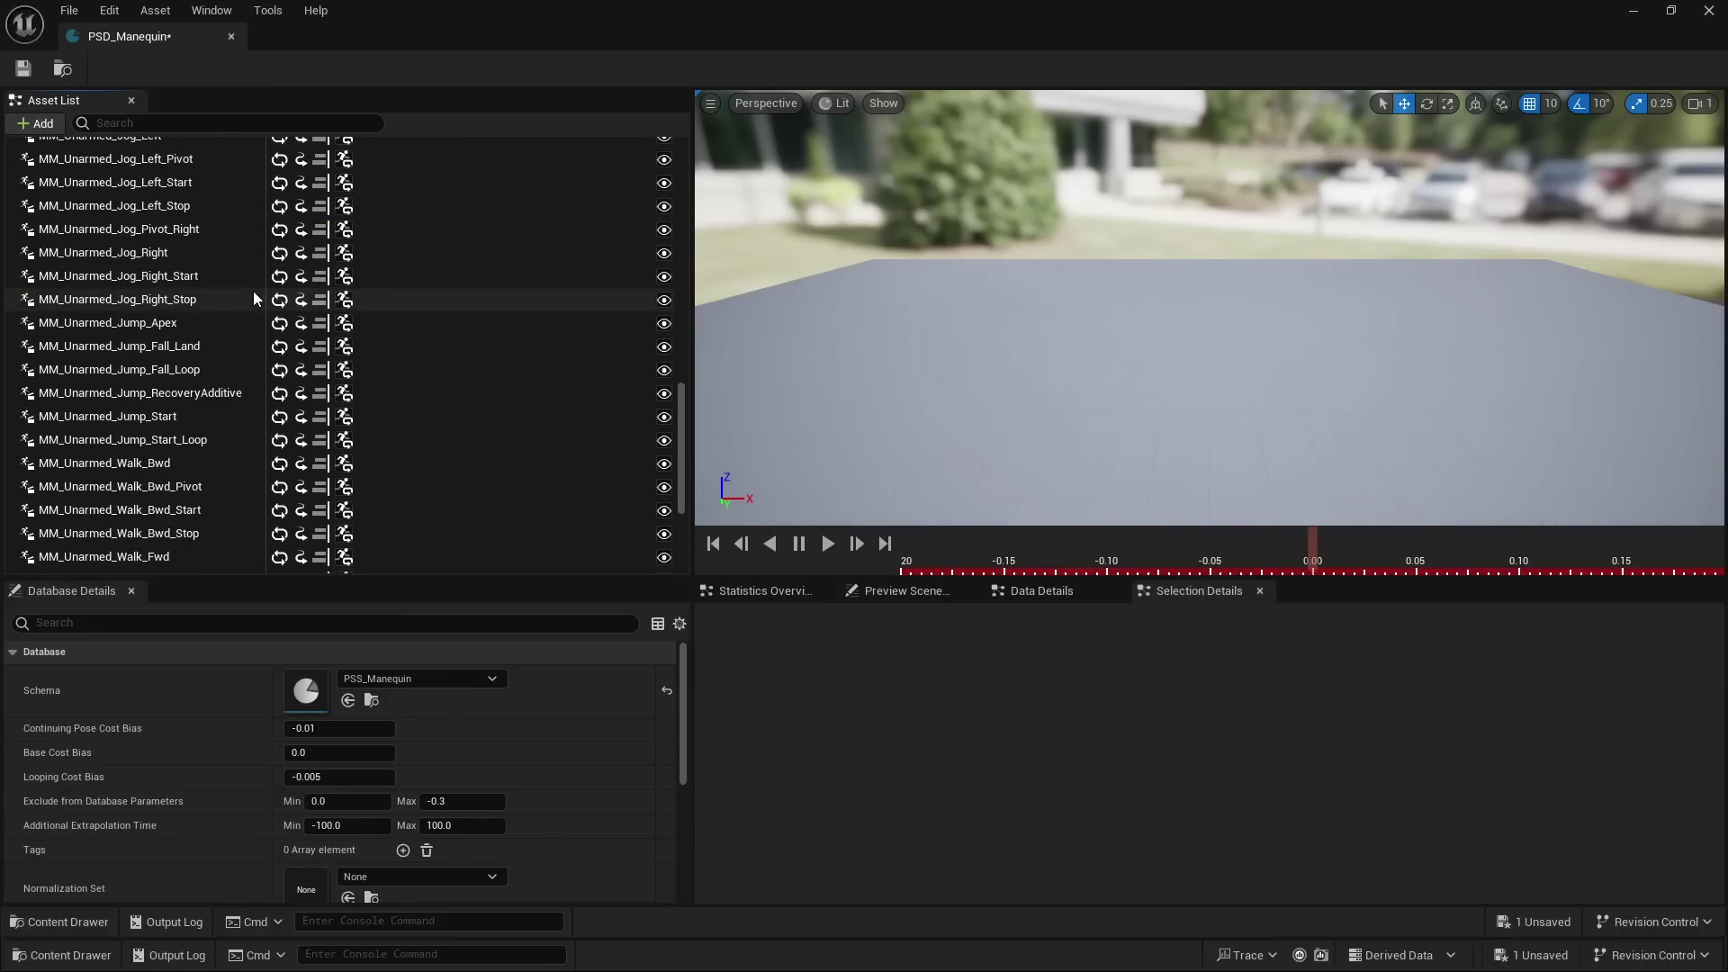
scroll(254, 284, up, 10)
click(275, 150)
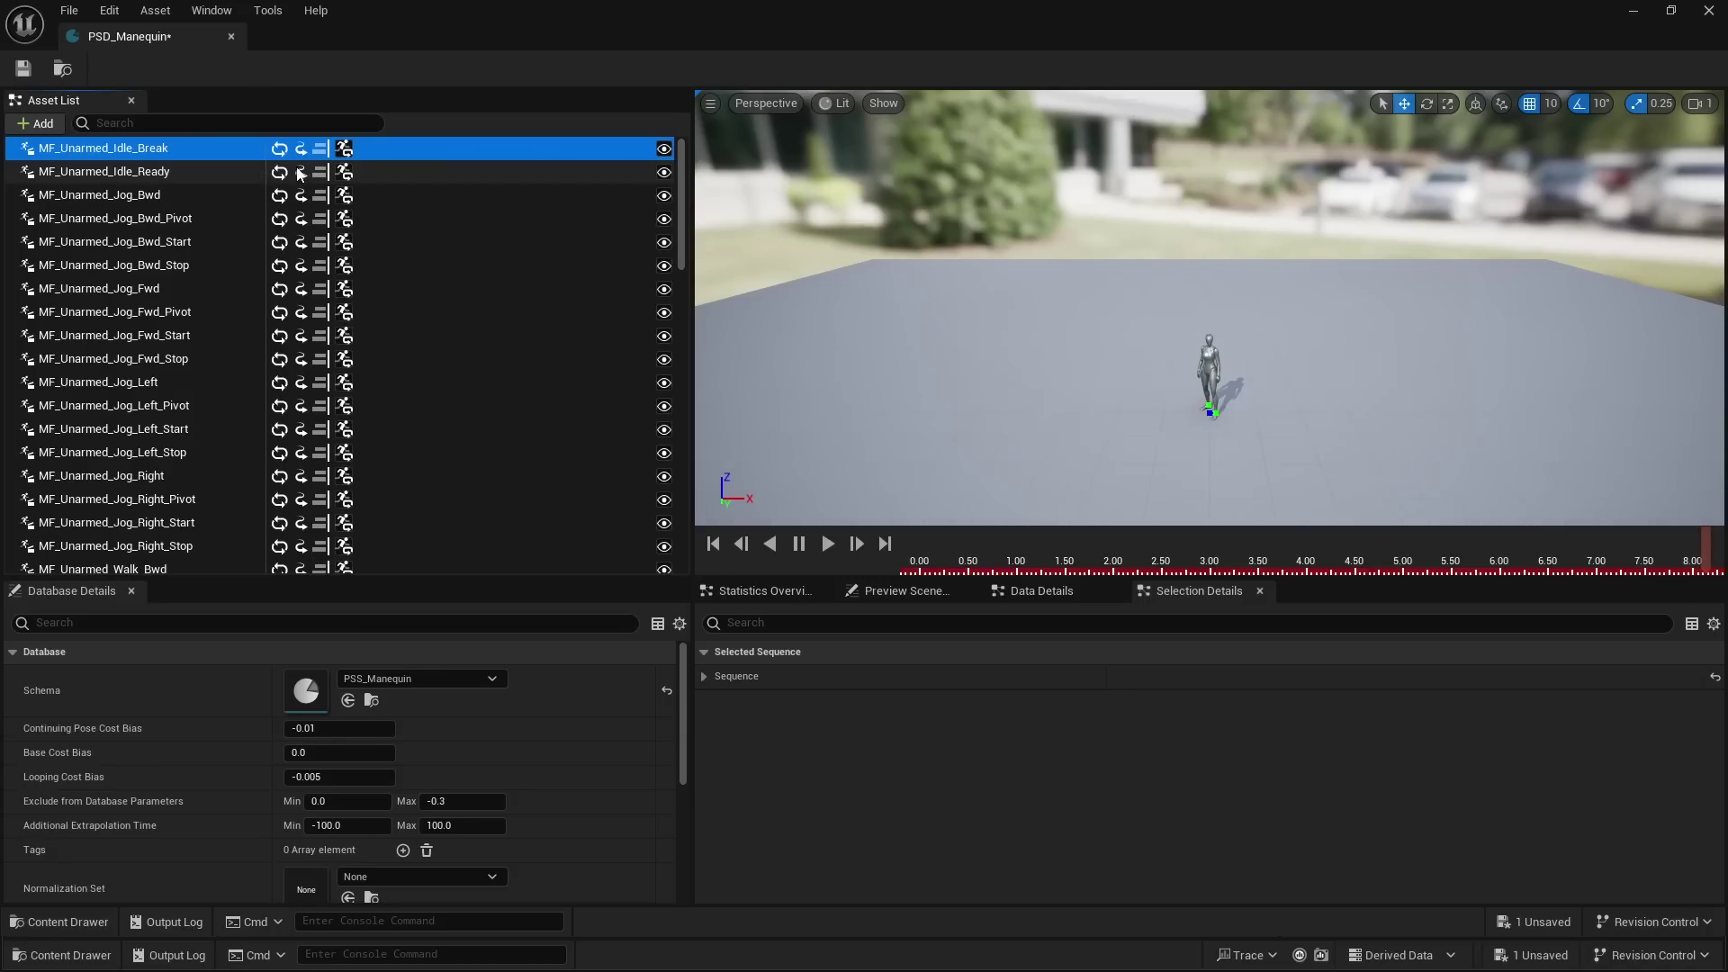
click(195, 173)
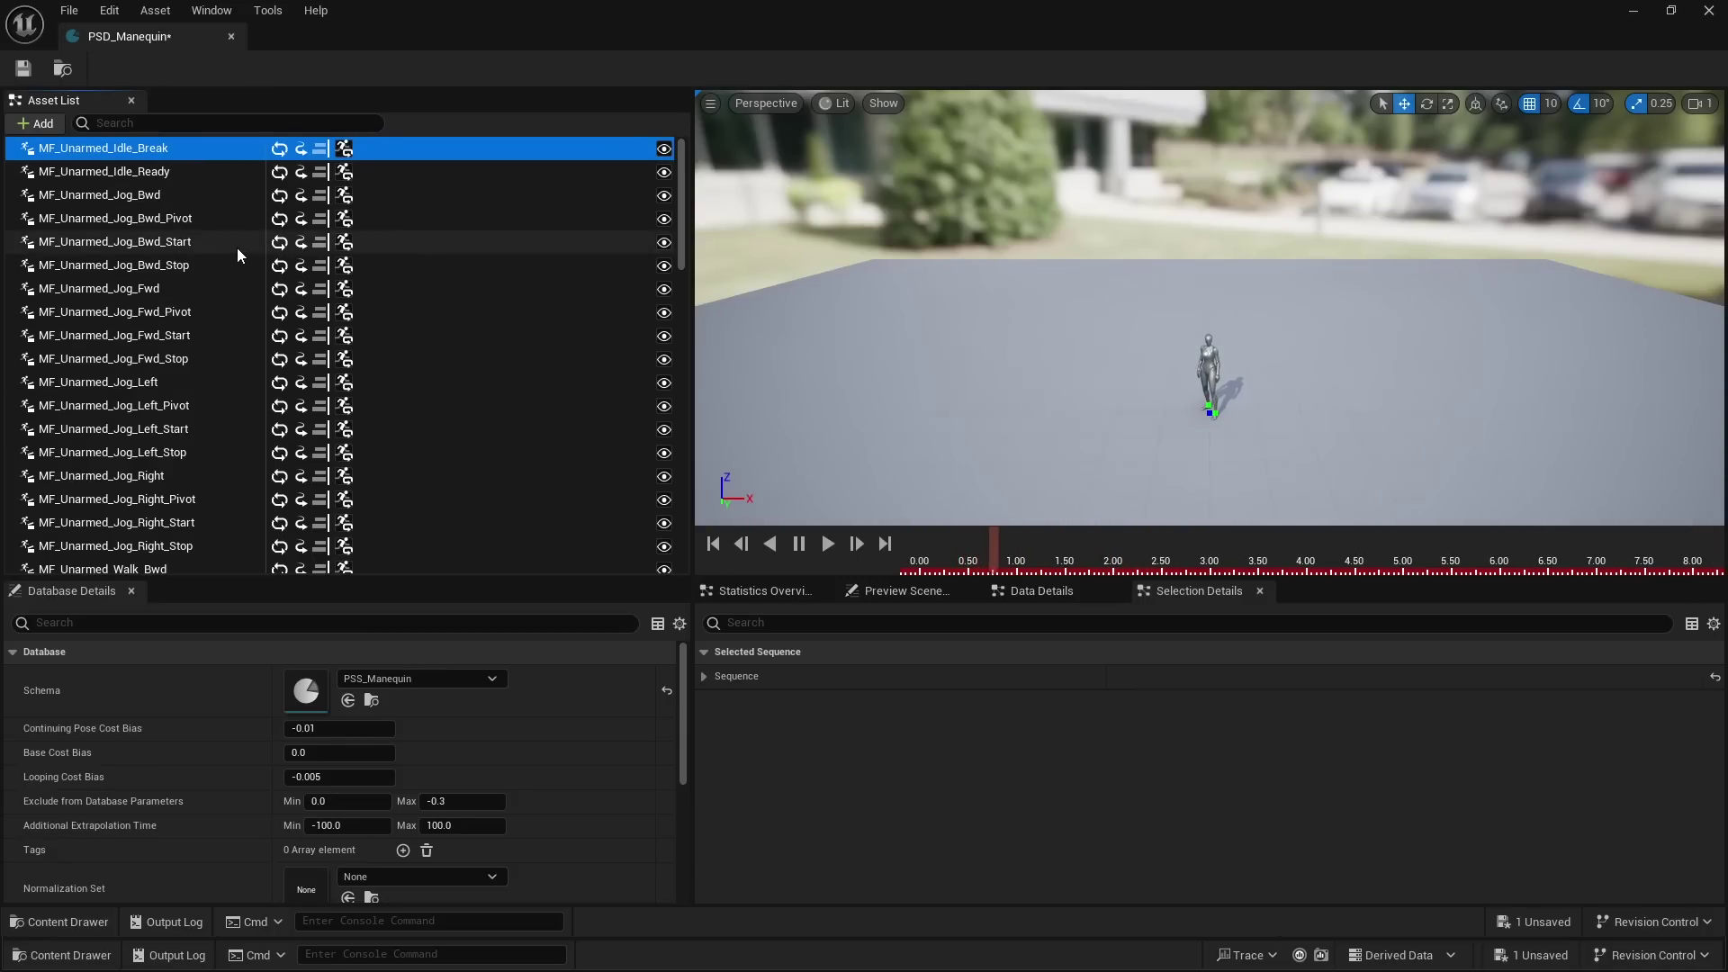
key(ctrl+a)
Step: Preview every PSD_Manequin animation with trajectories from several angles, save, and close the editor
drag(1022, 323, 1080, 315)
key(ctrl+a)
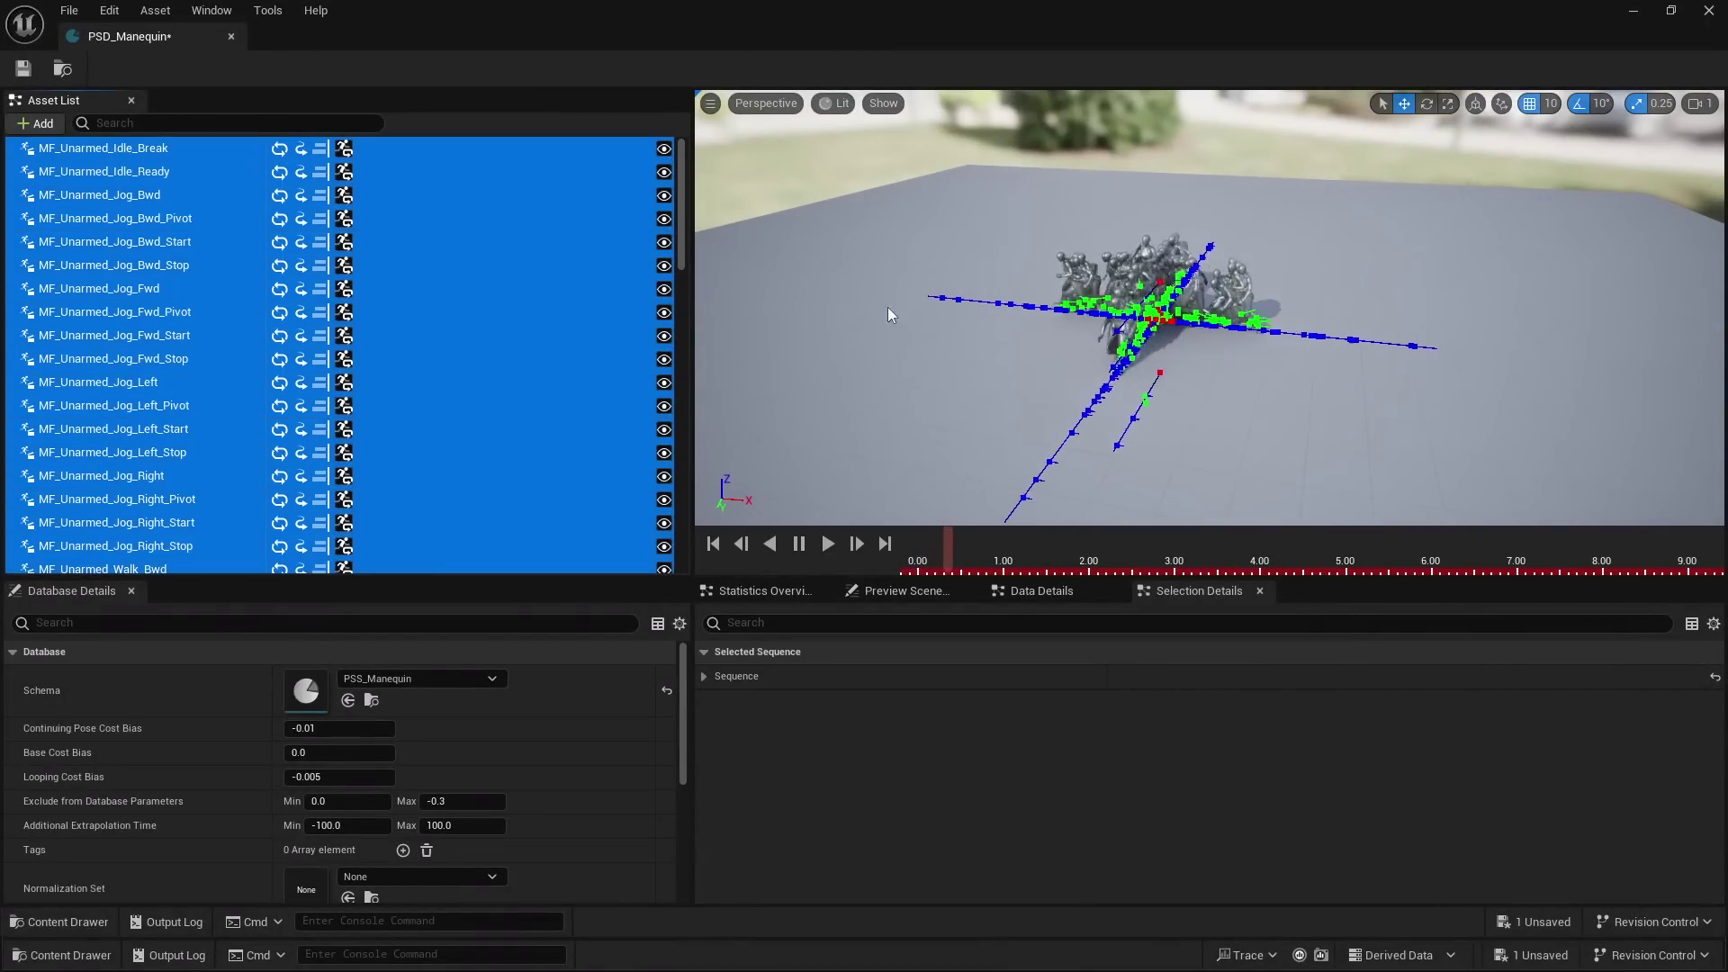
scroll(891, 316, up, 3)
drag(1198, 317, 1231, 279)
key(ctrl+s)
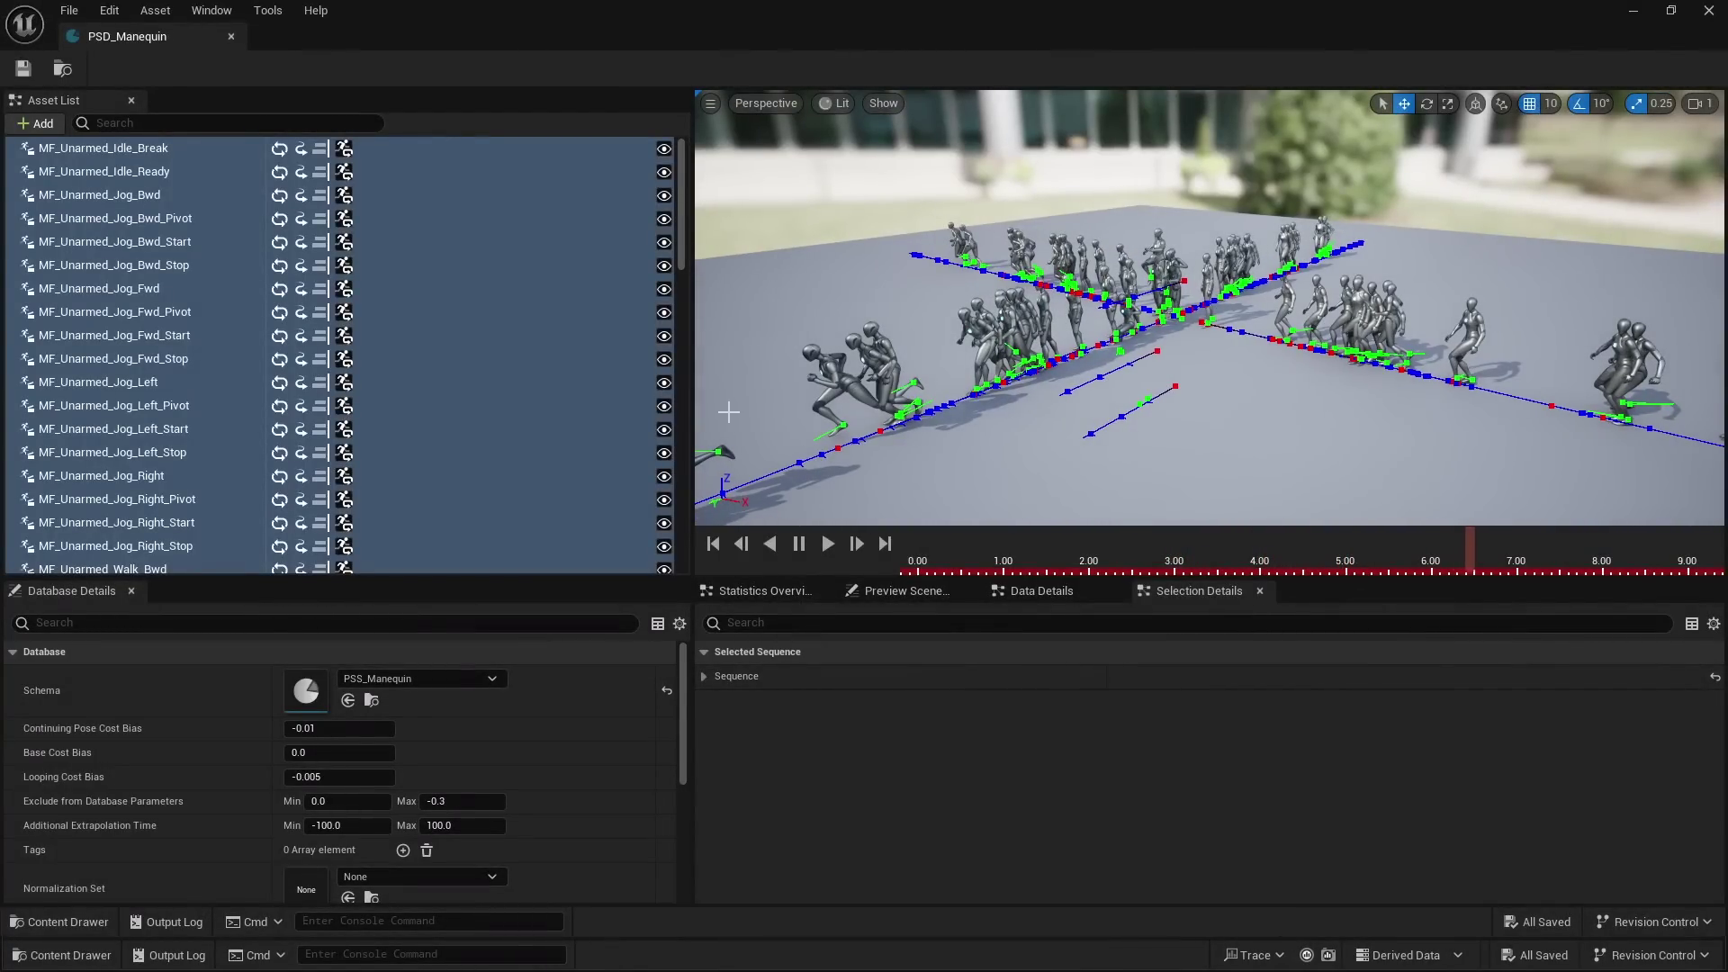
scroll(429, 333, down, 10)
scroll(434, 355, down, 7)
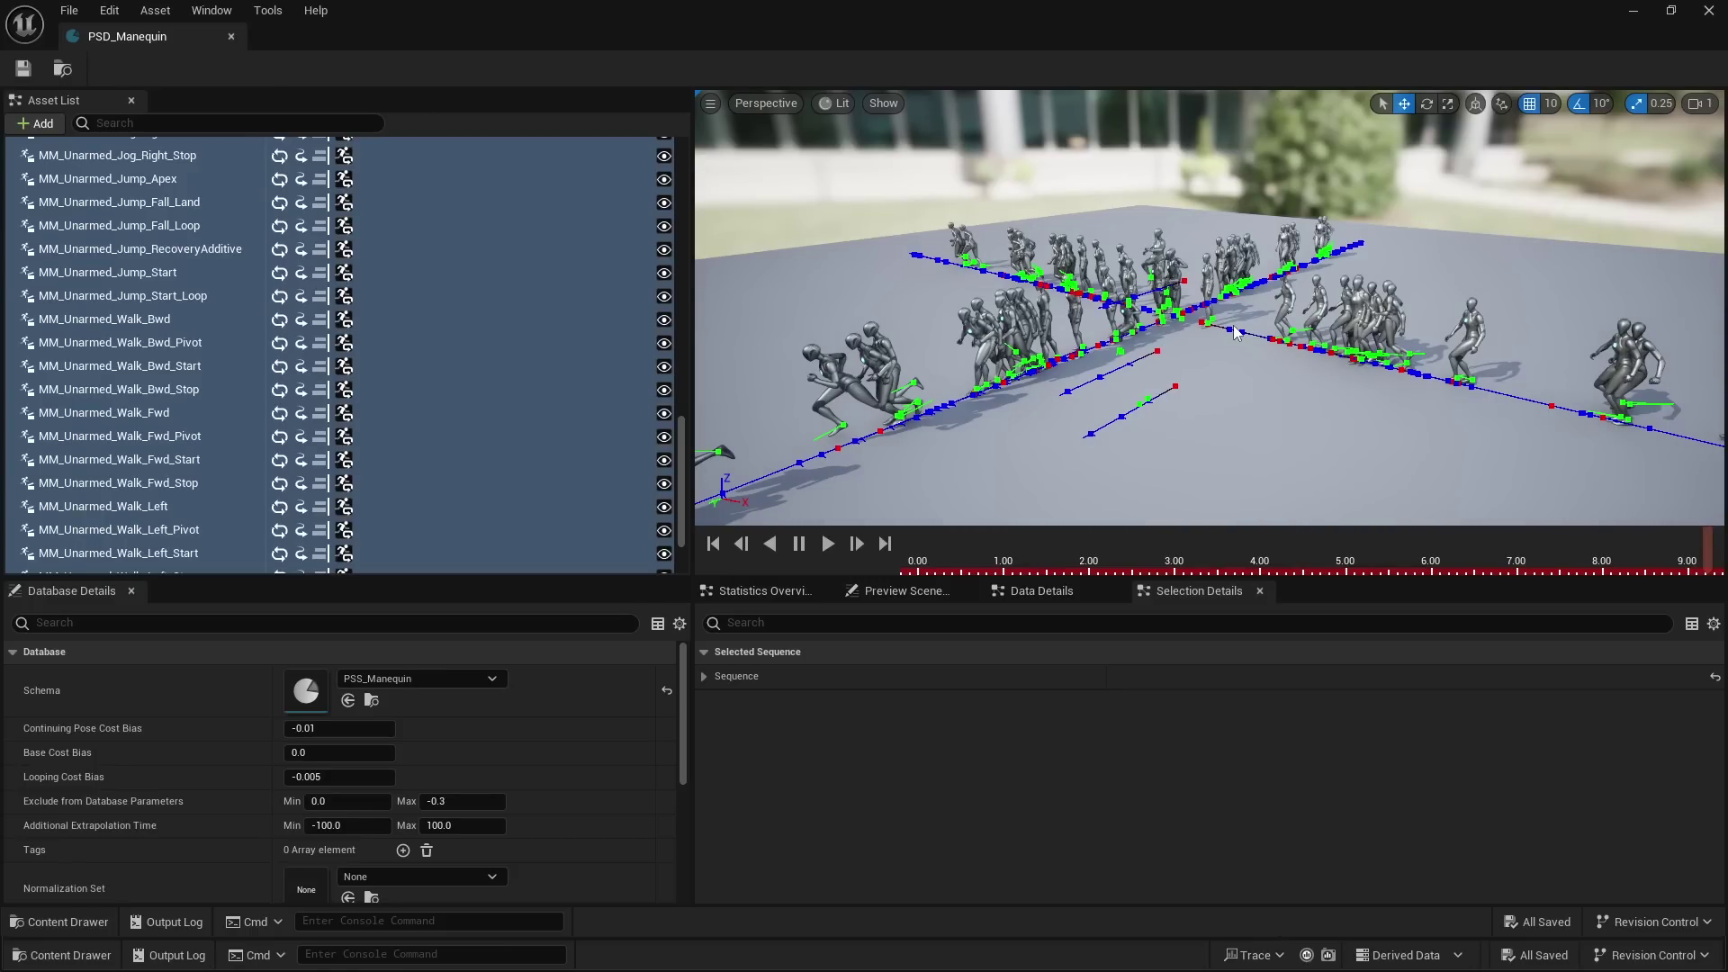
drag(1257, 335, 1305, 297)
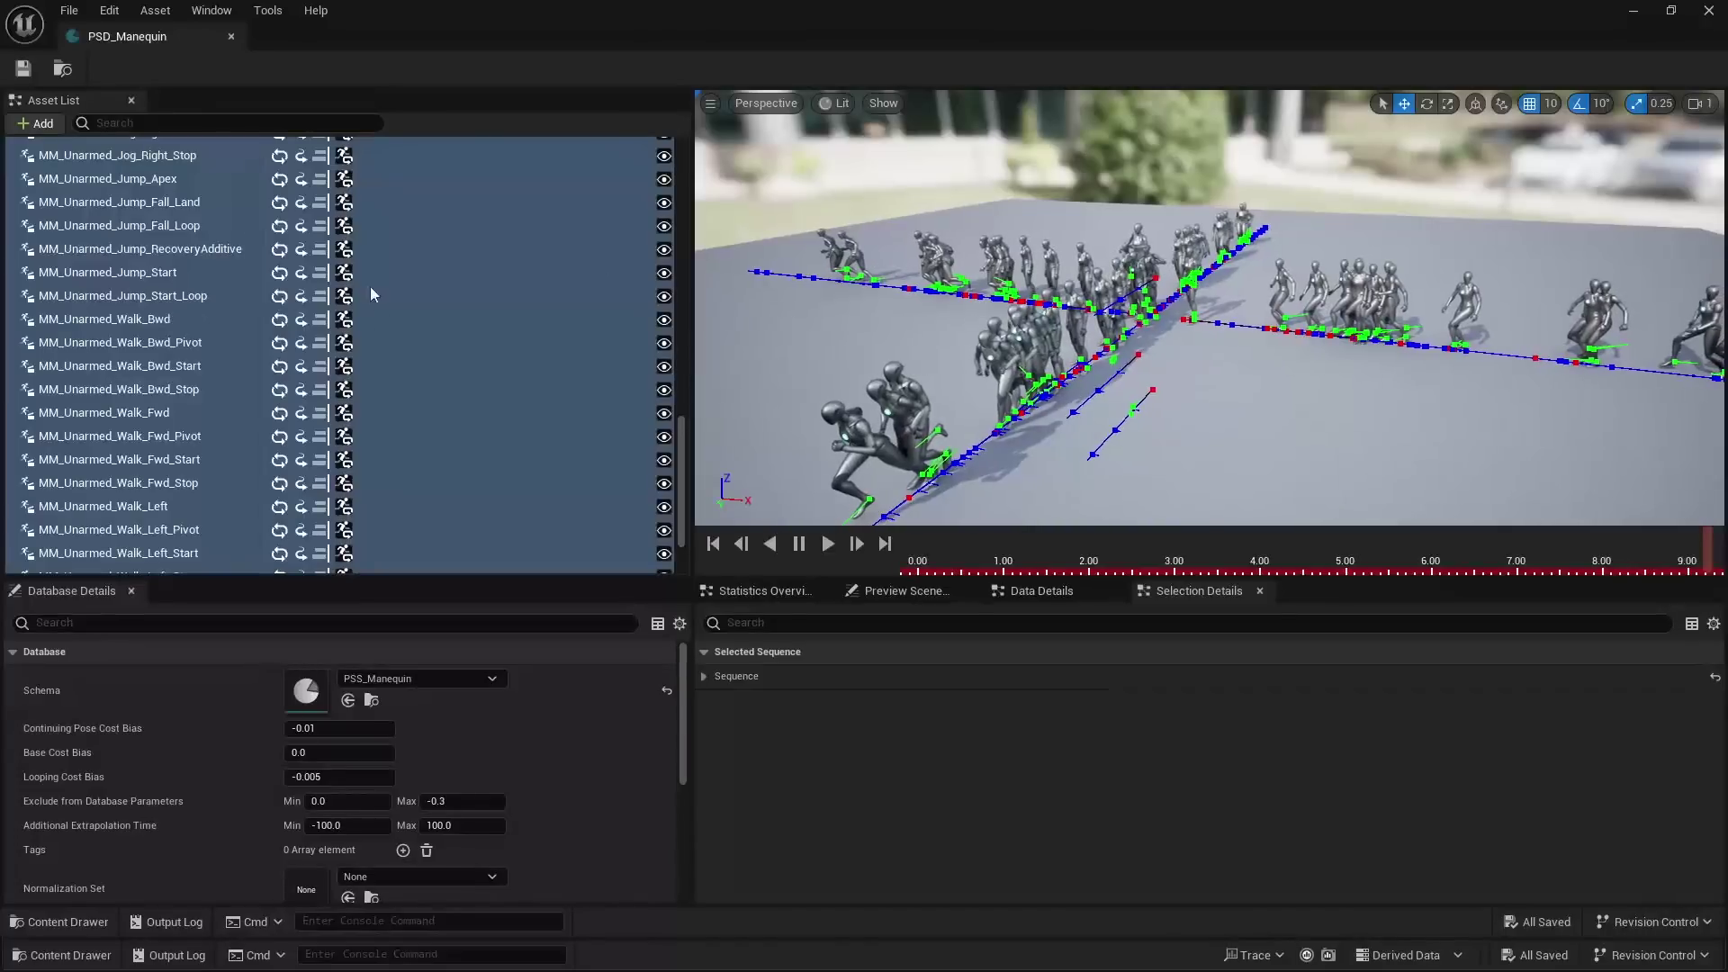
scroll(405, 306, up, 5)
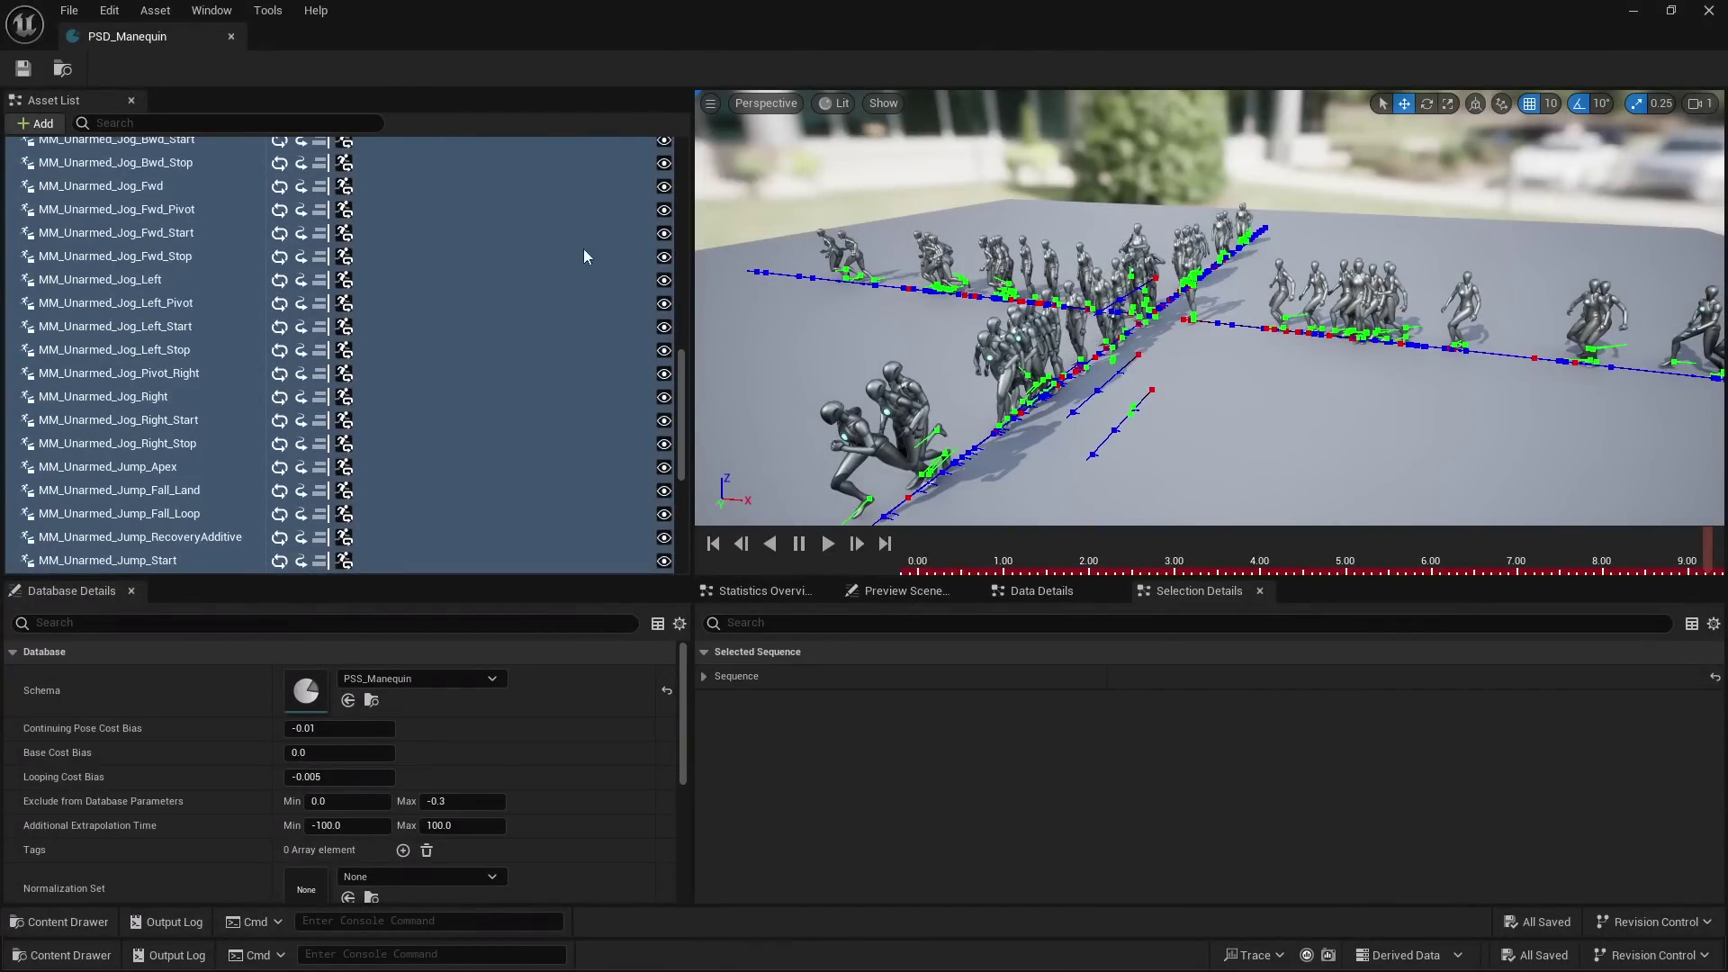
click(230, 36)
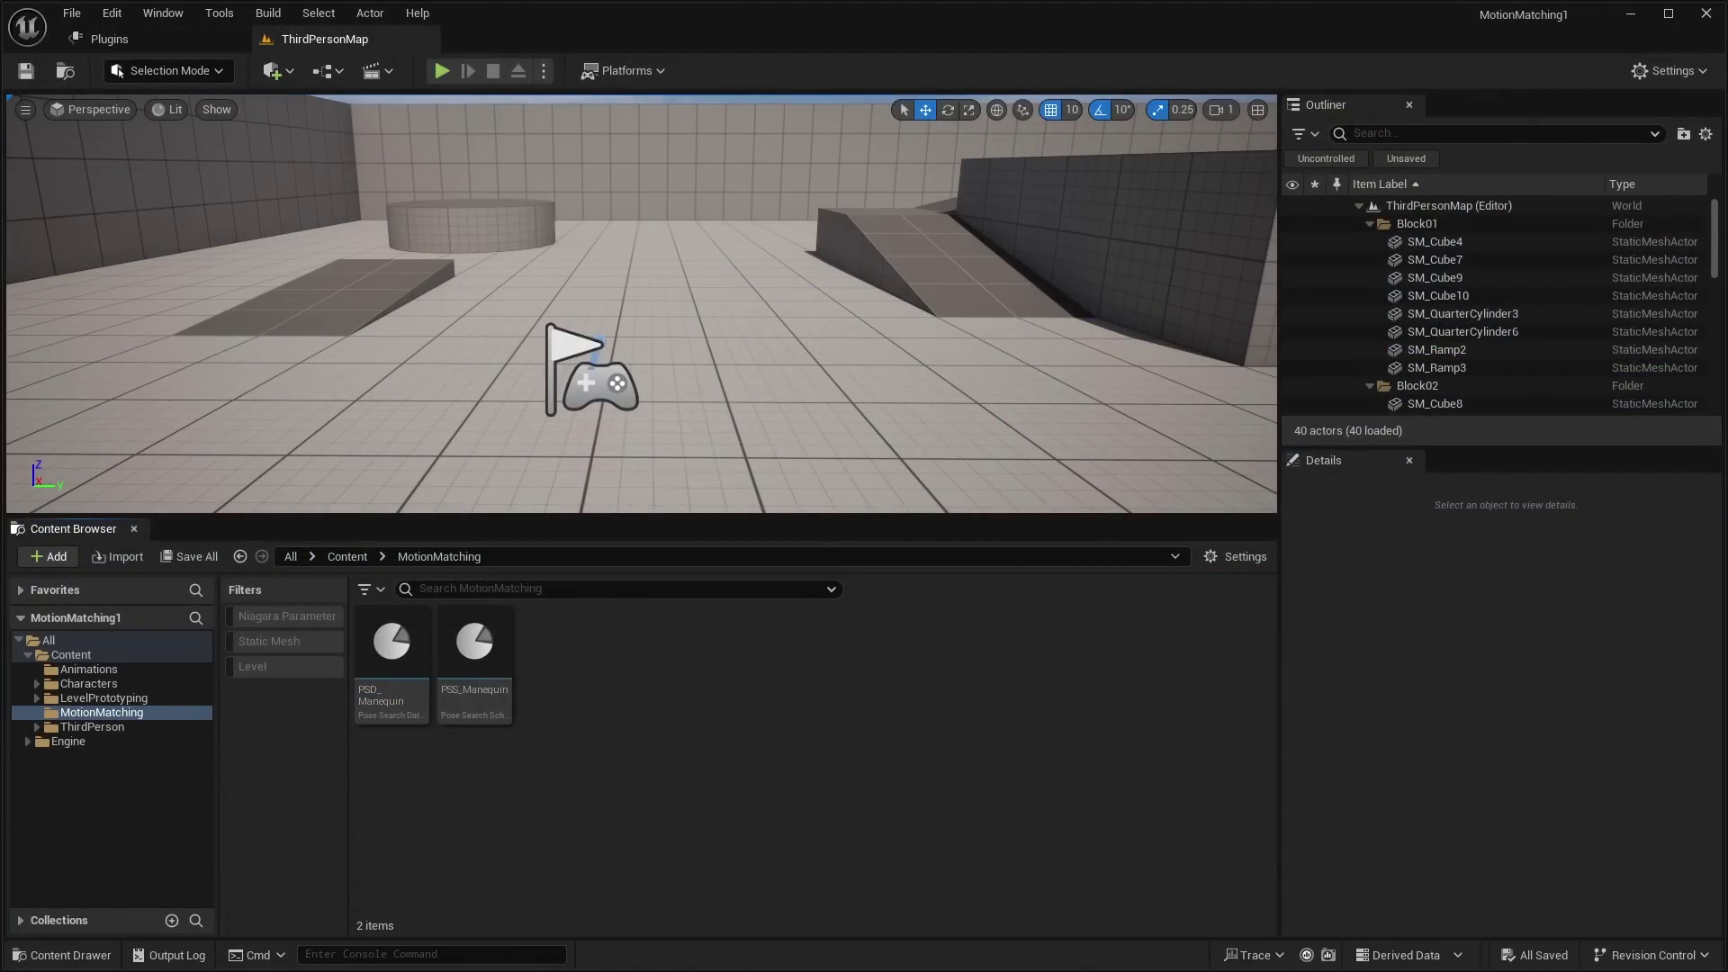
Step: Add a Pose Search Normalization Set from the Motion Matching menu, name it PSNS_Manequin, and open it
right_click(622, 641)
mouse_move(704, 565)
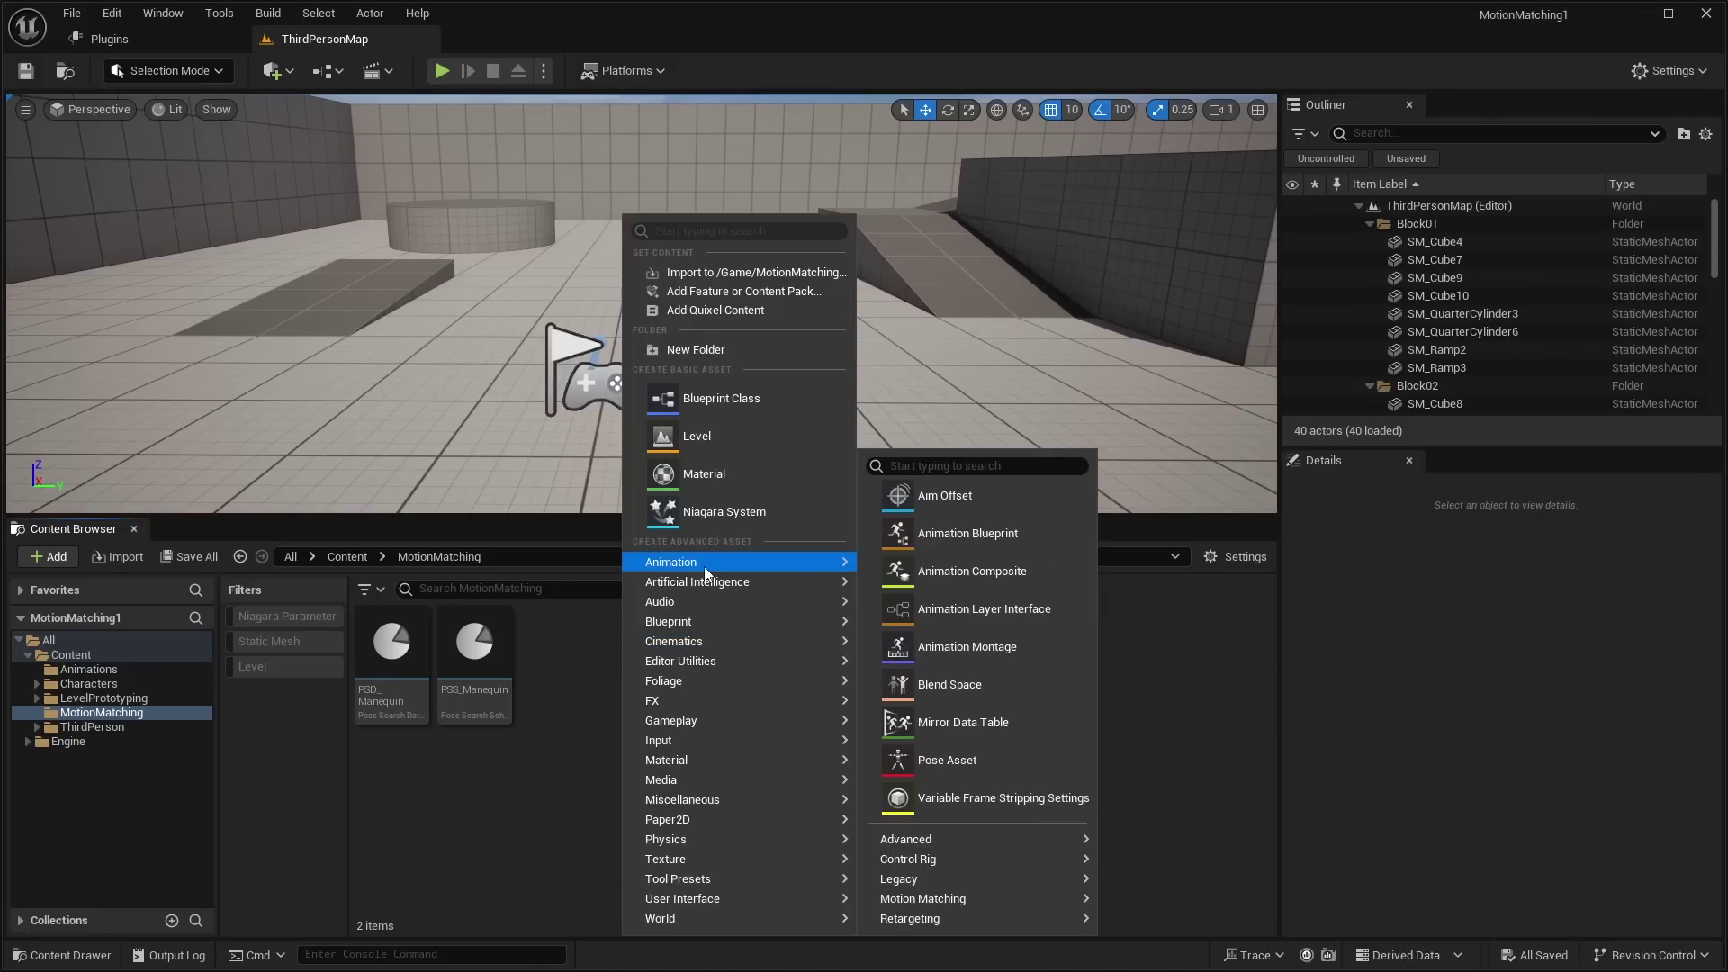
mouse_move(932, 898)
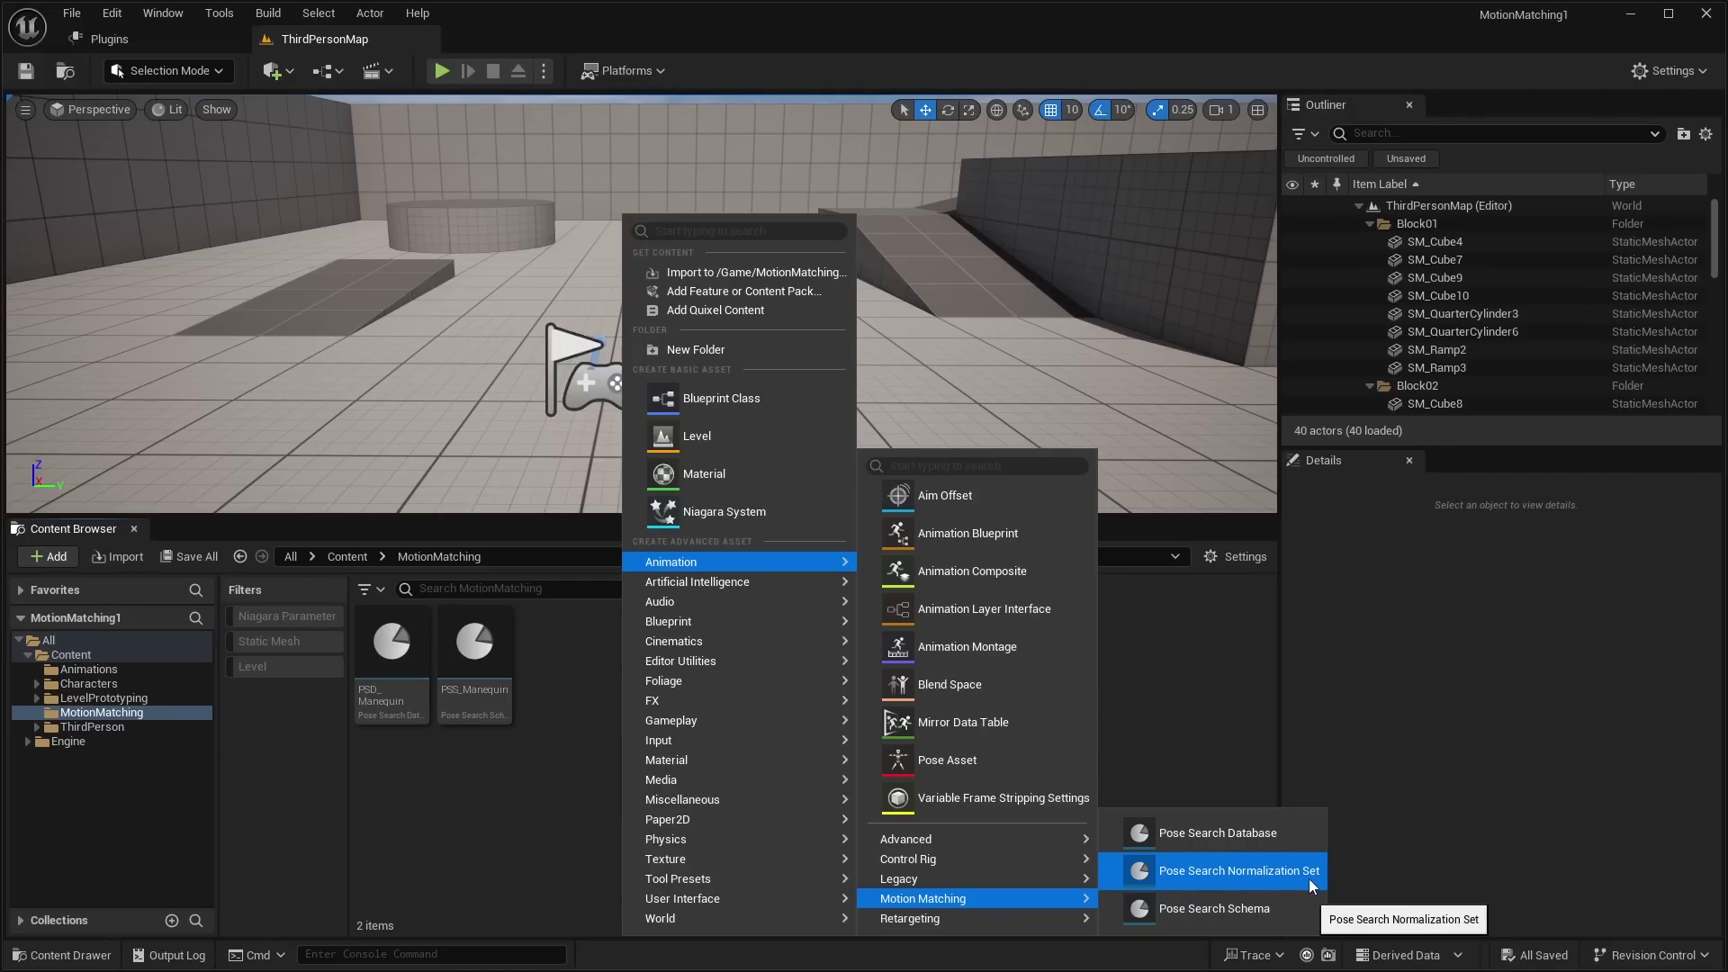
click(1235, 875)
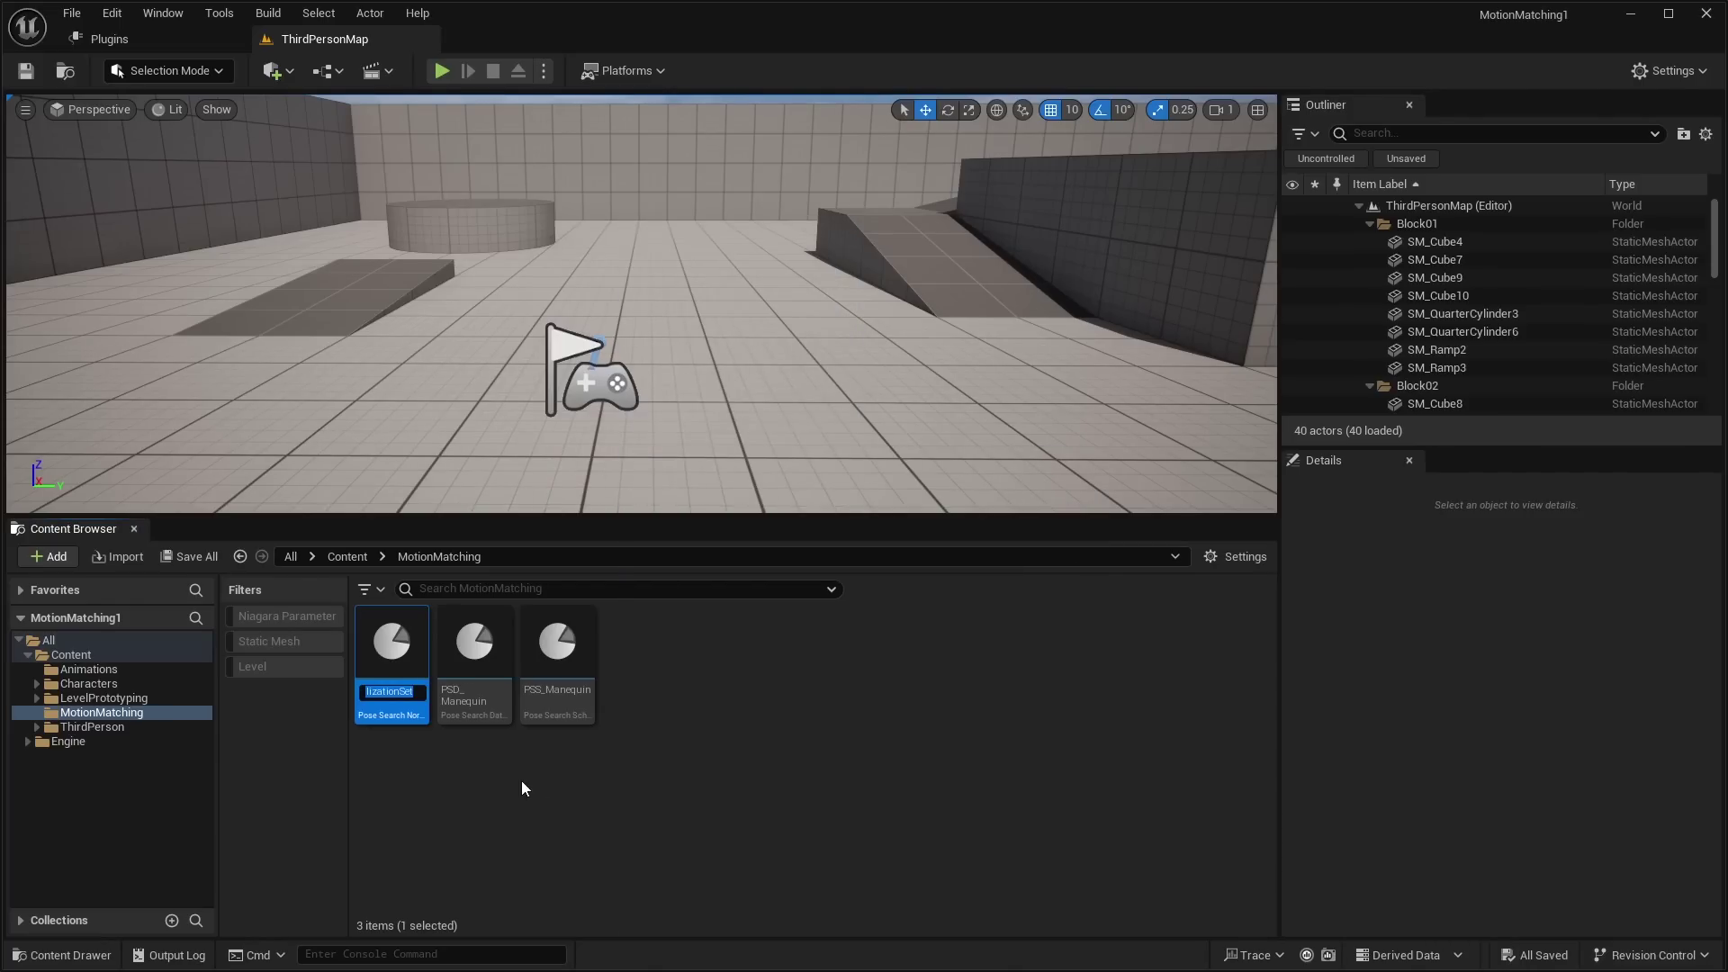
text(P)
text(SNS_Manequin)
key(Return)
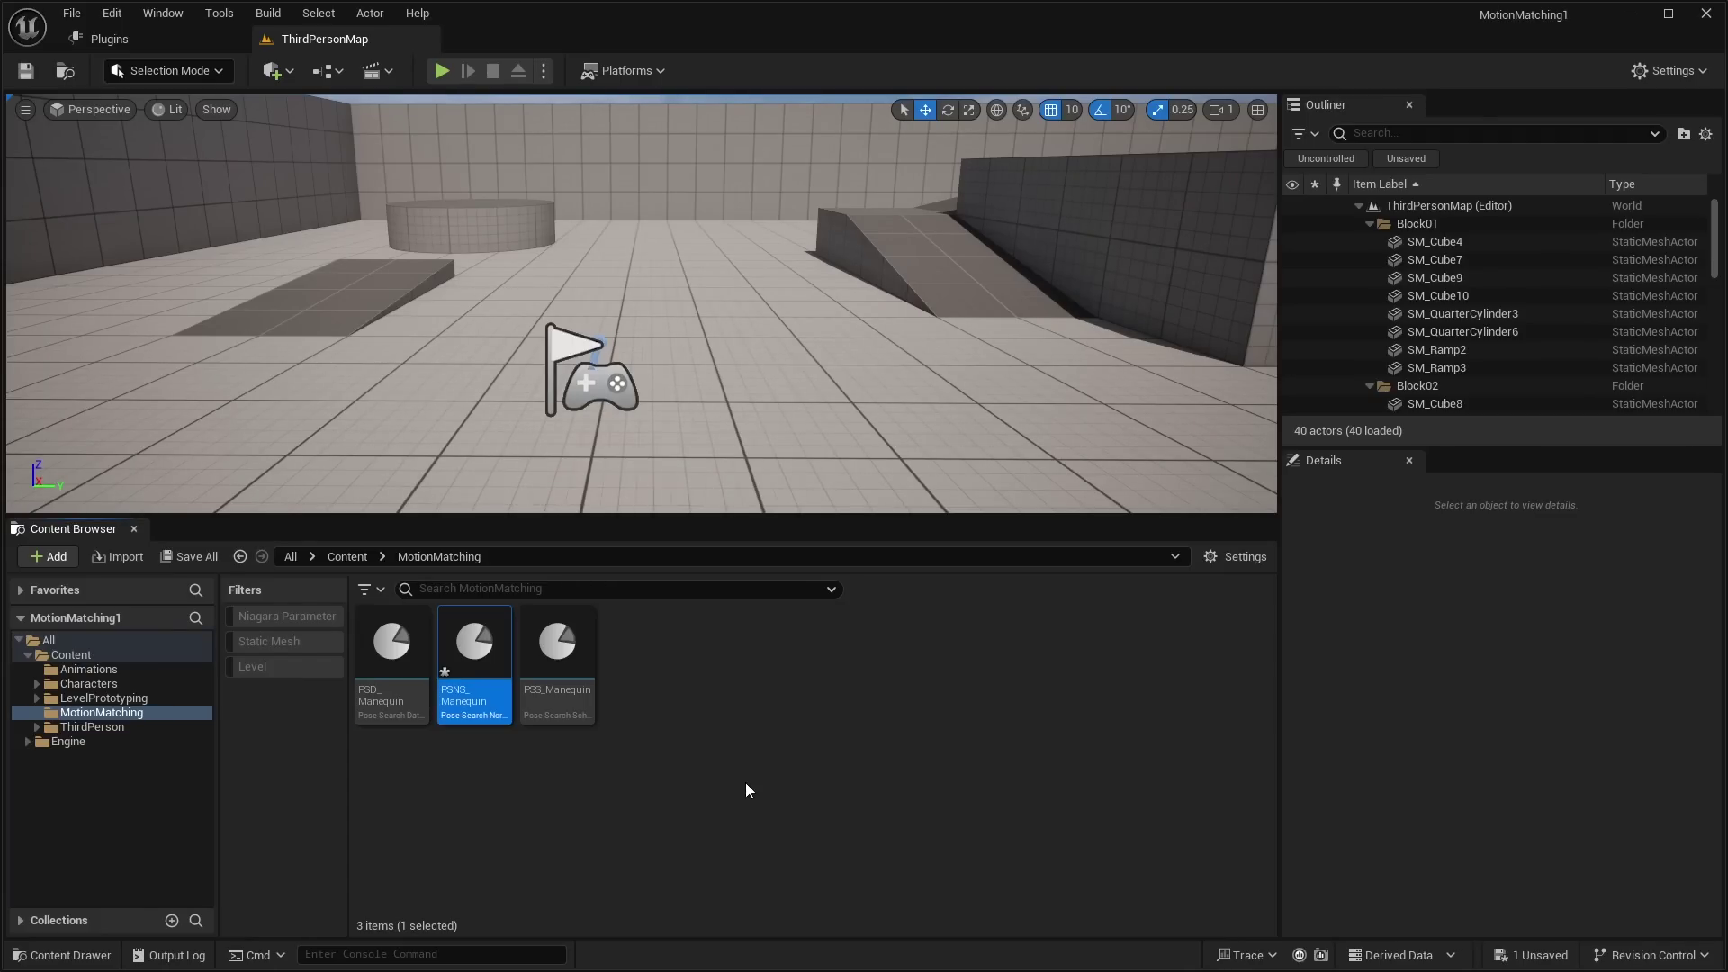
double_click(491, 674)
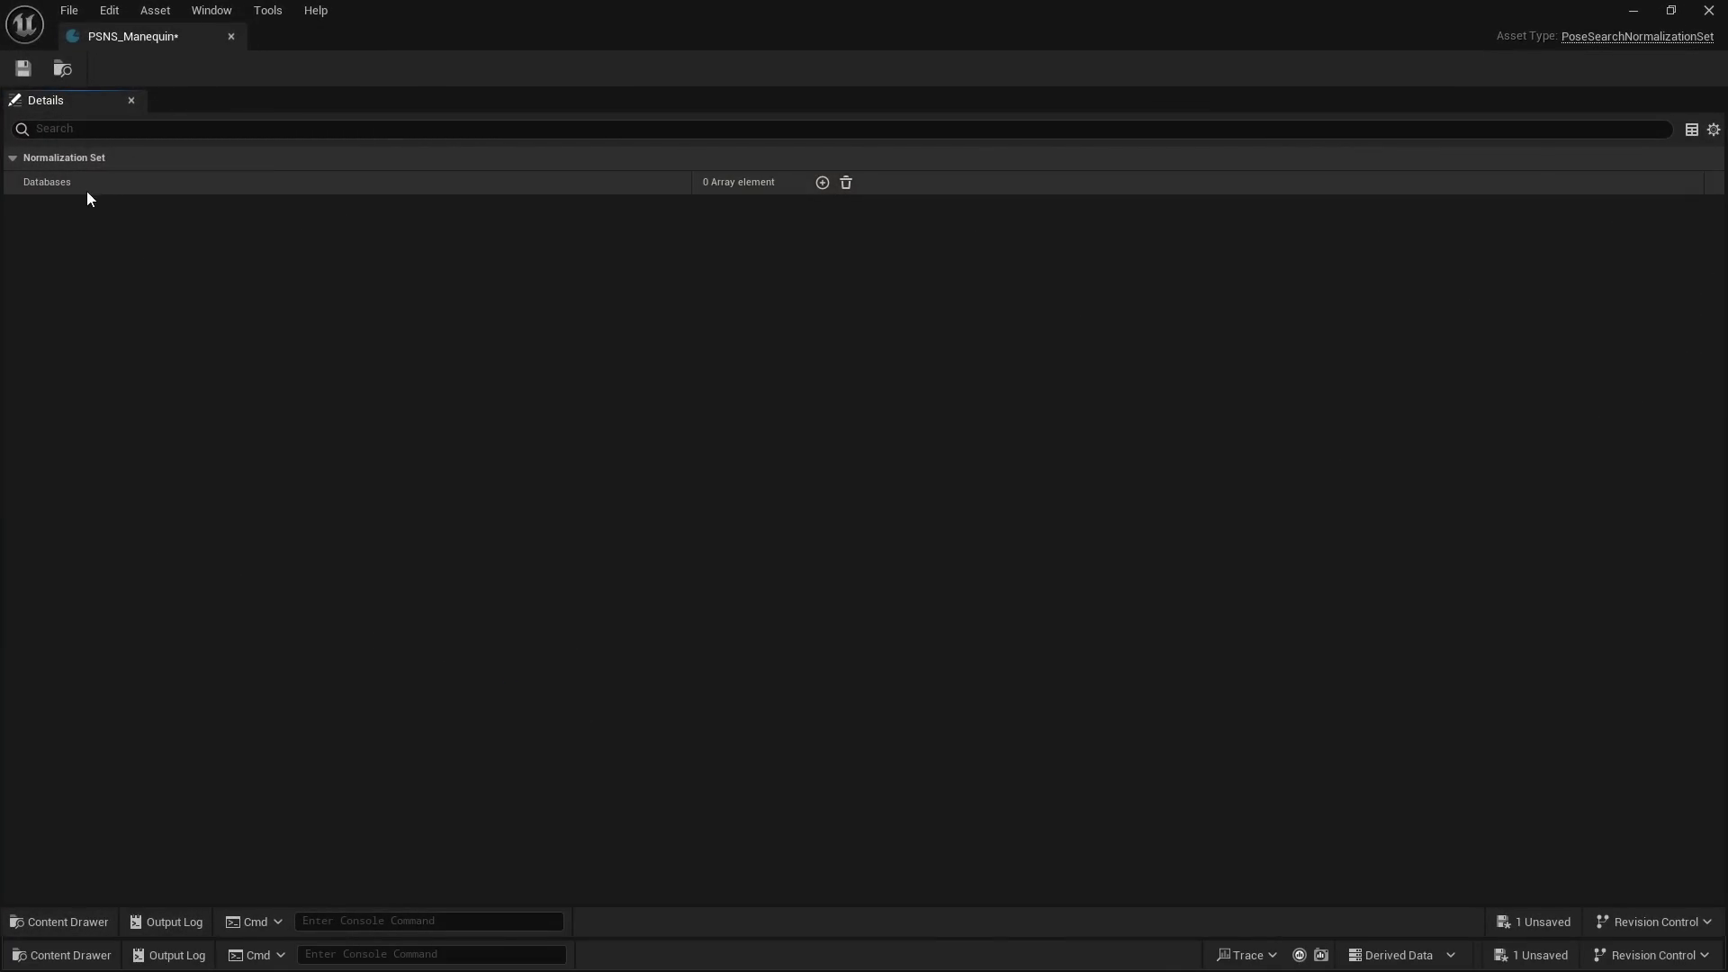
Step: Add PSD_Manequin as the only entry in the Databases list, save, and close the editor
click(822, 183)
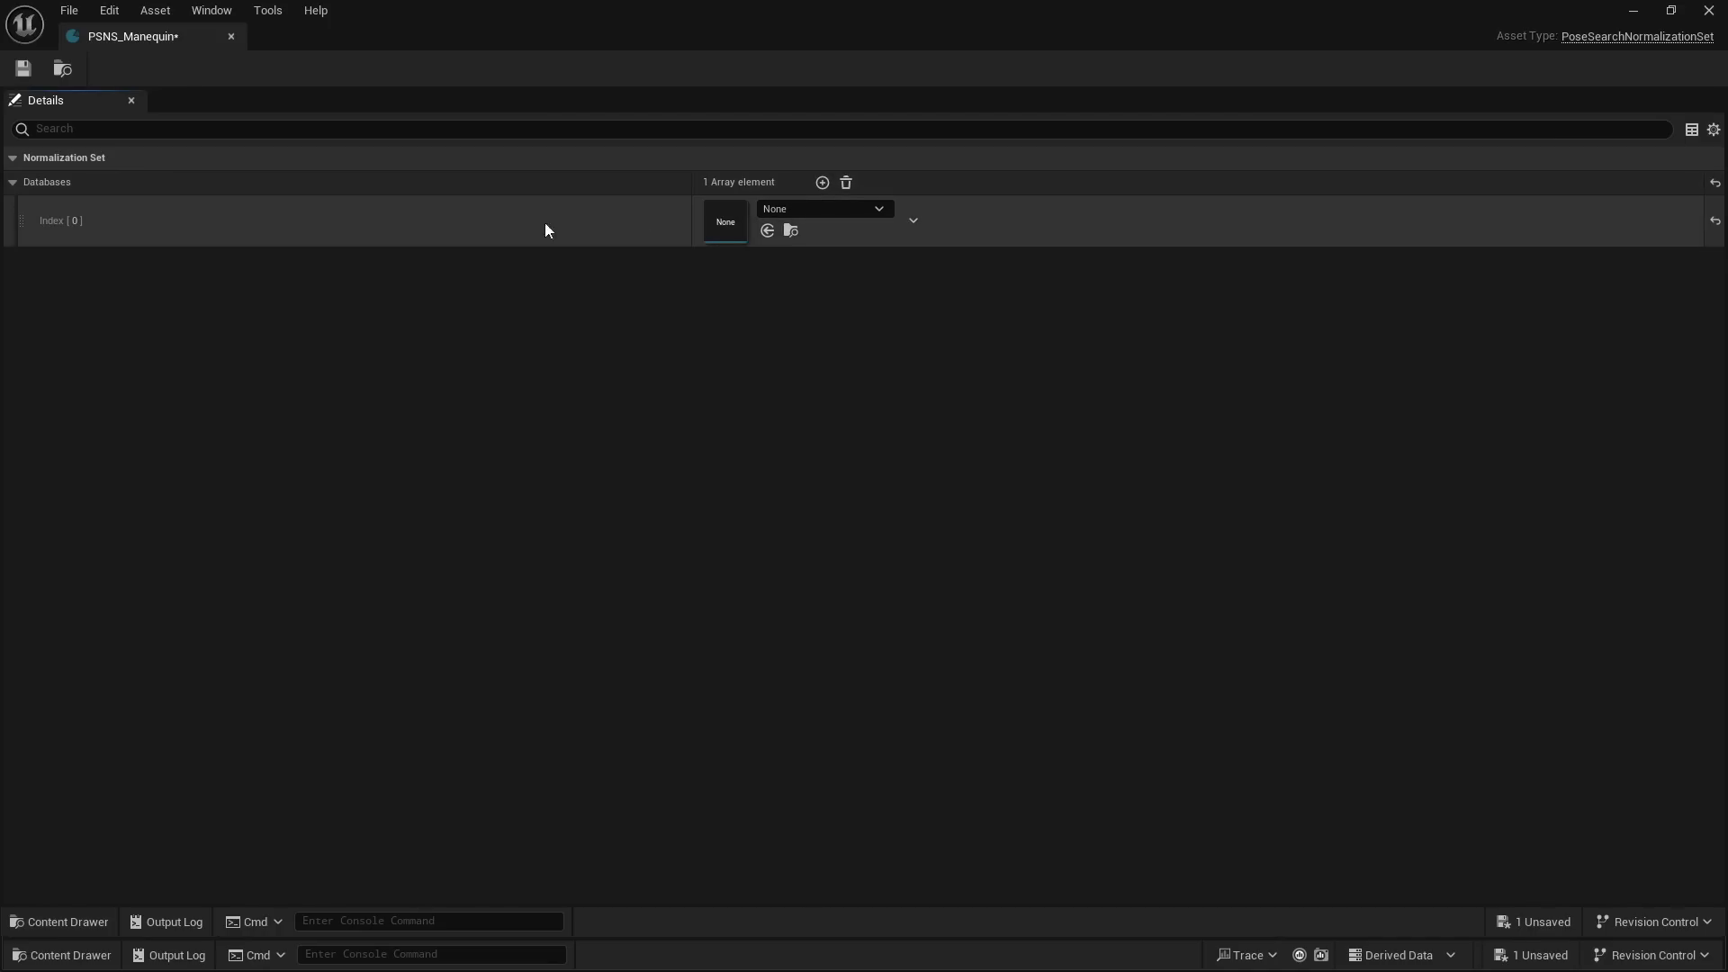
click(812, 210)
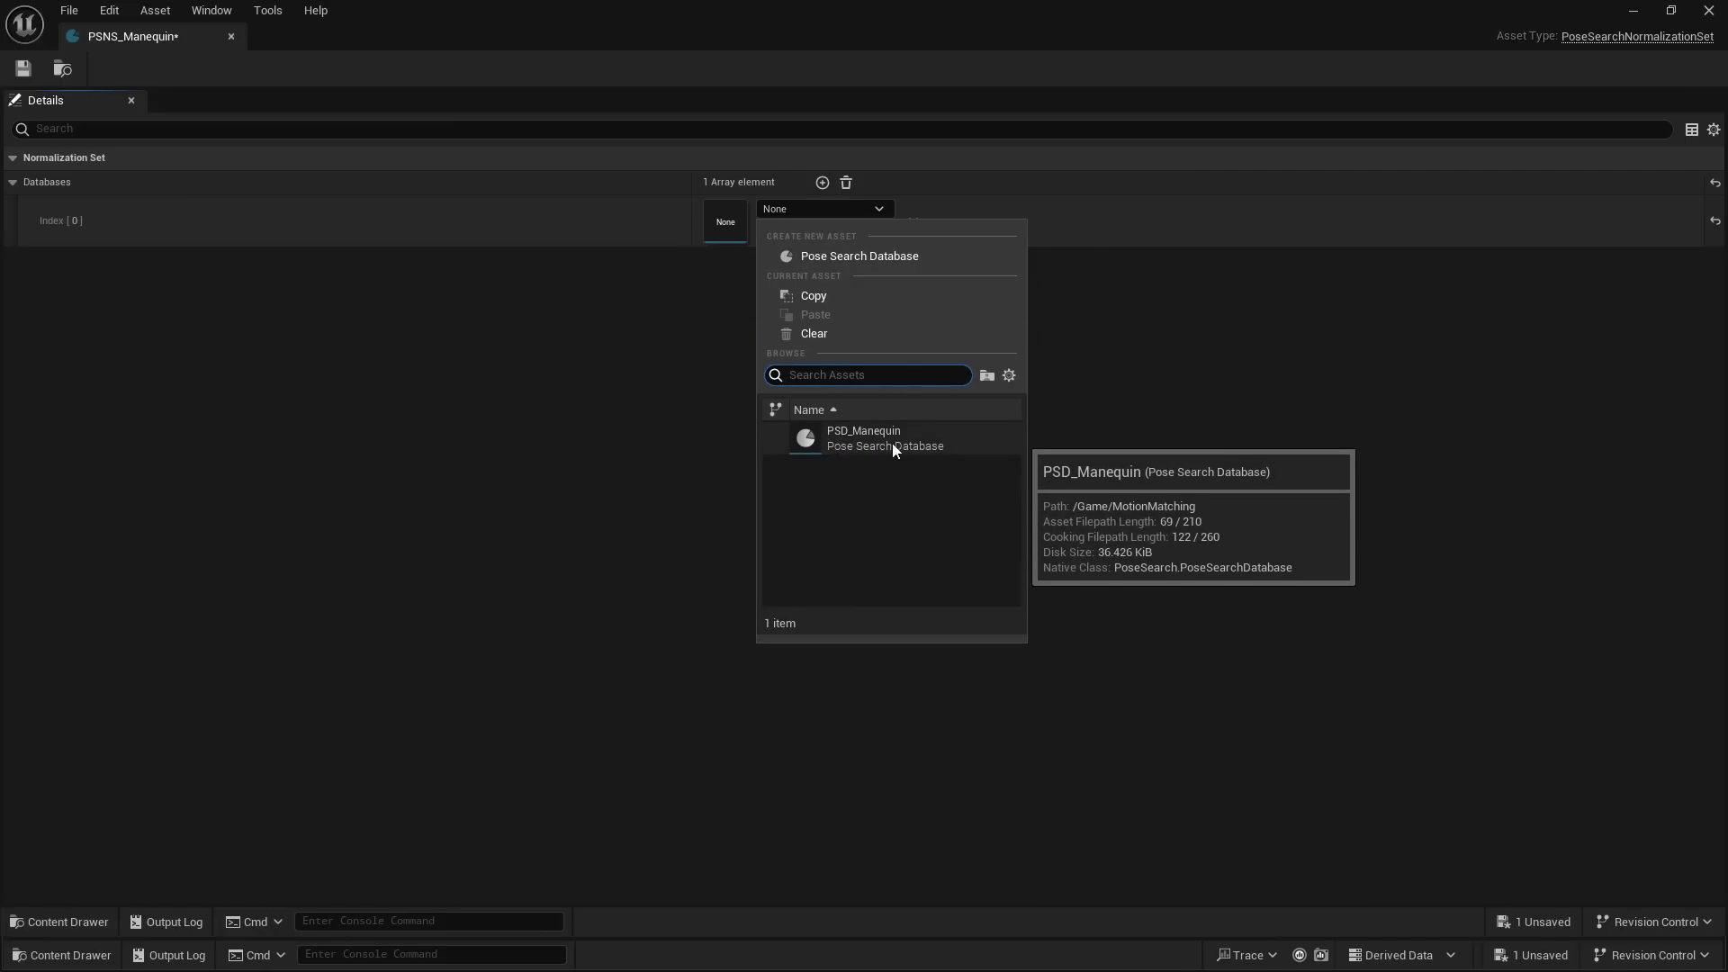
click(869, 435)
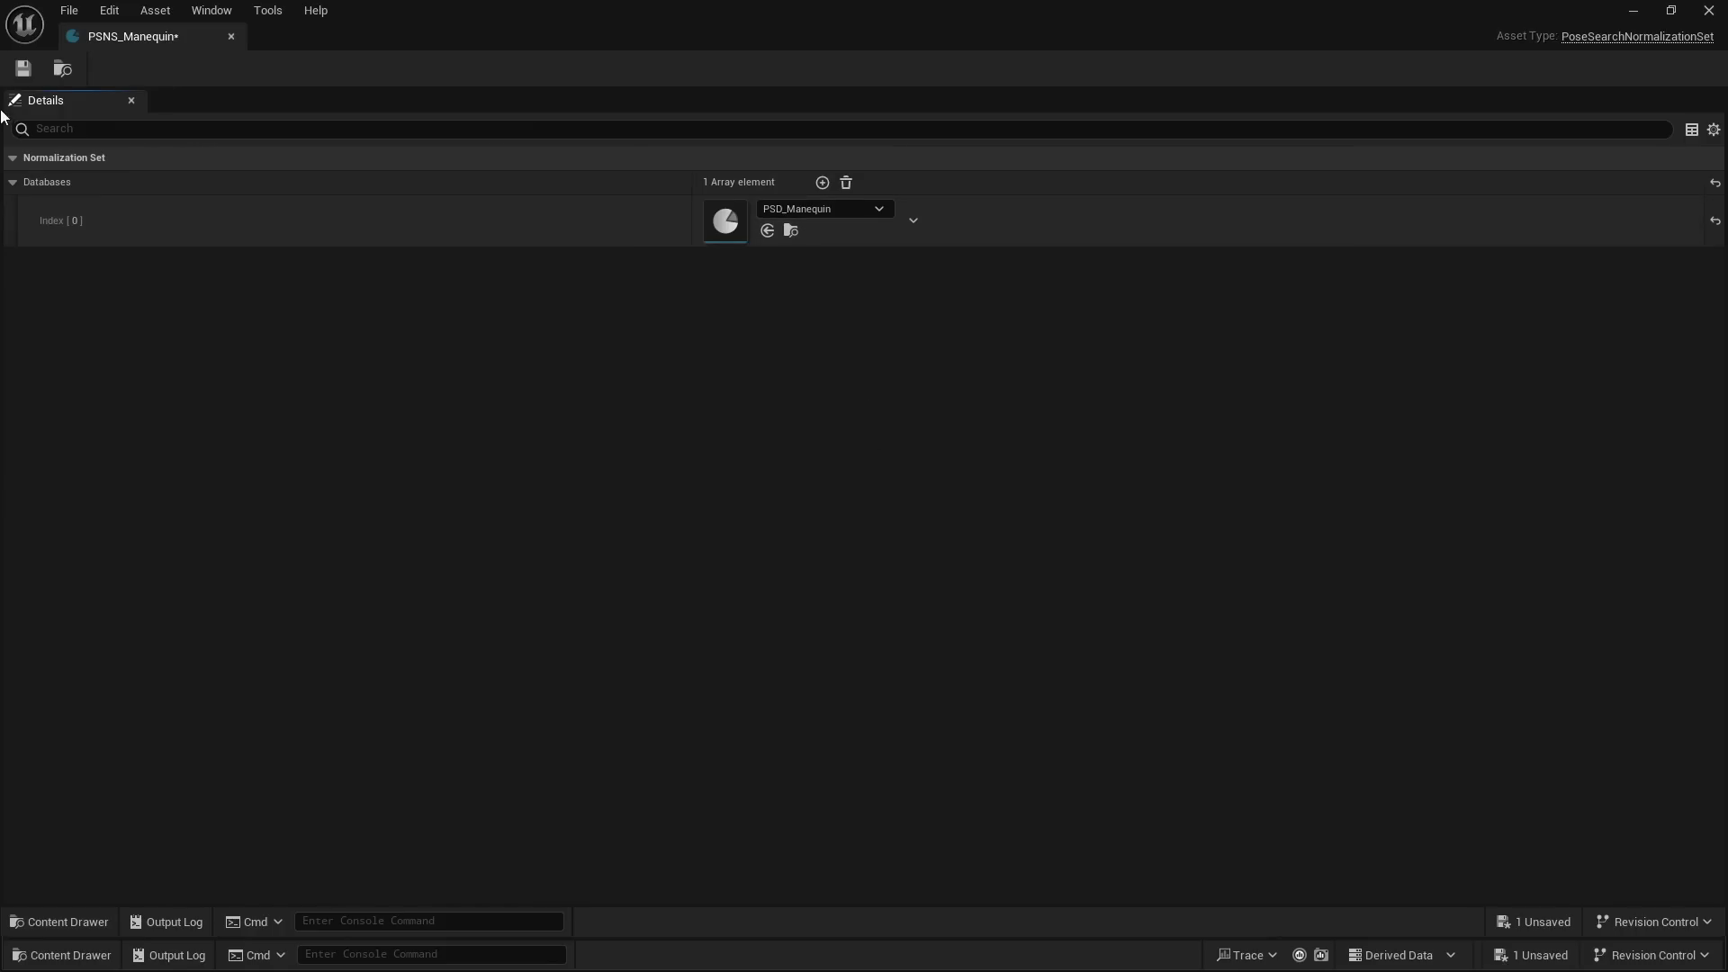
click(23, 68)
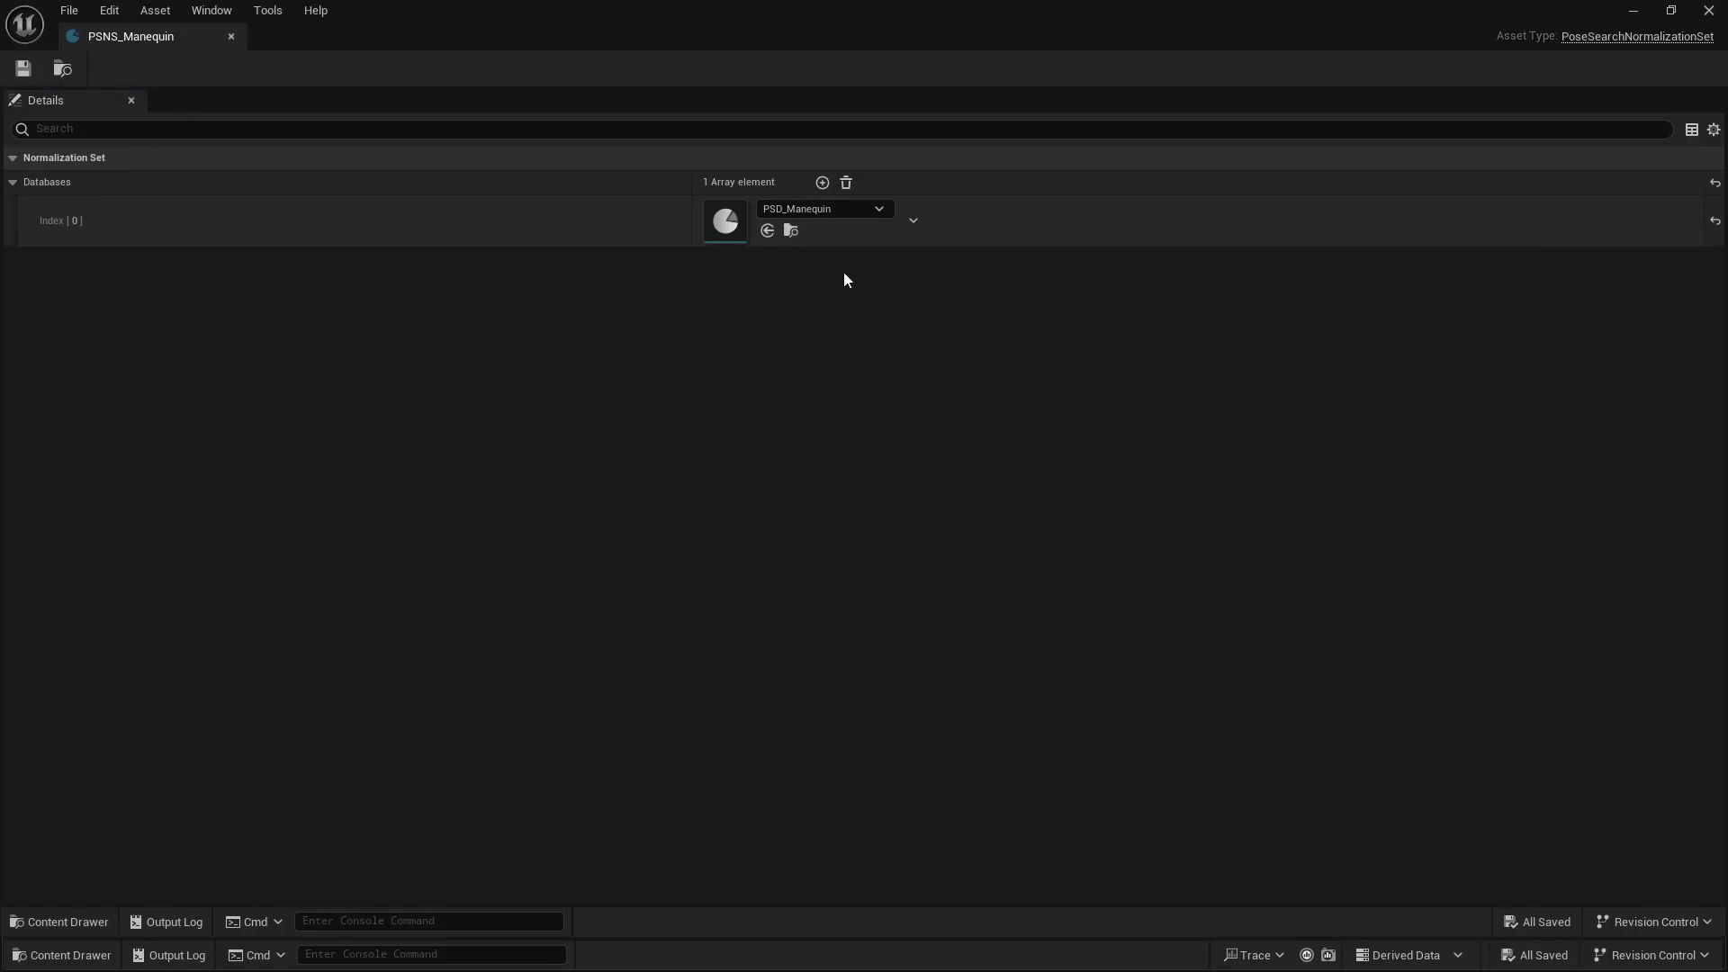
click(236, 36)
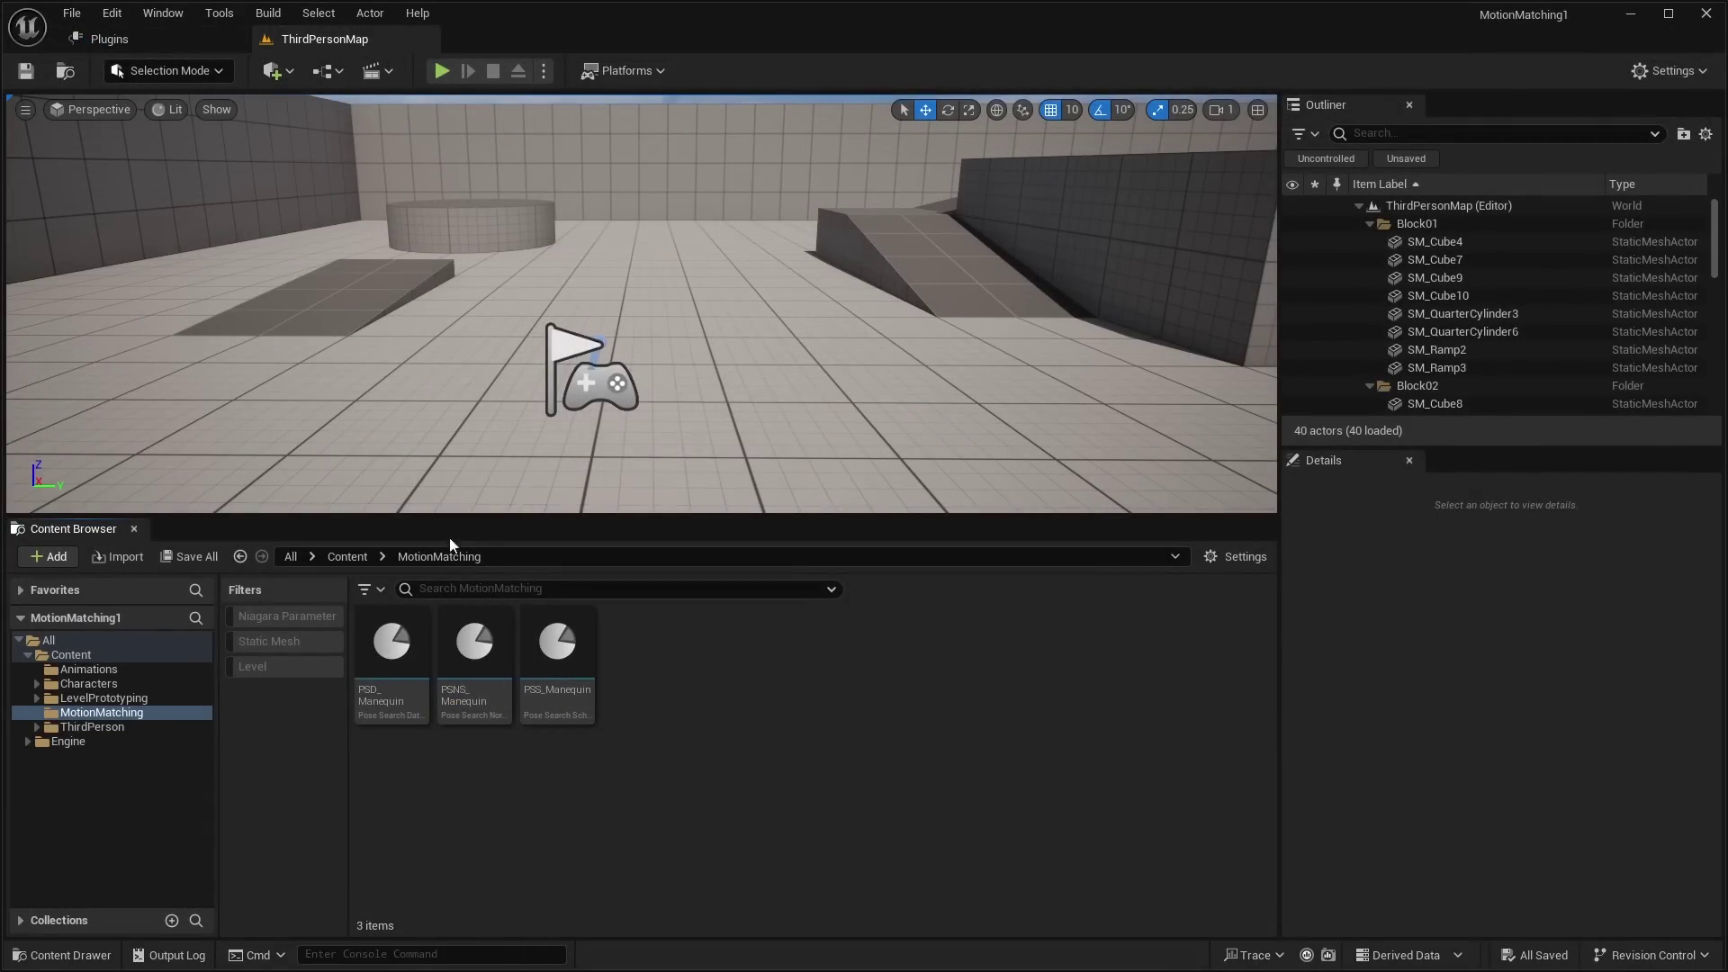
Step: Close the Plugins page and create an SK_Mannequin Animation Blueprint named ABP_Manequin
click(234, 40)
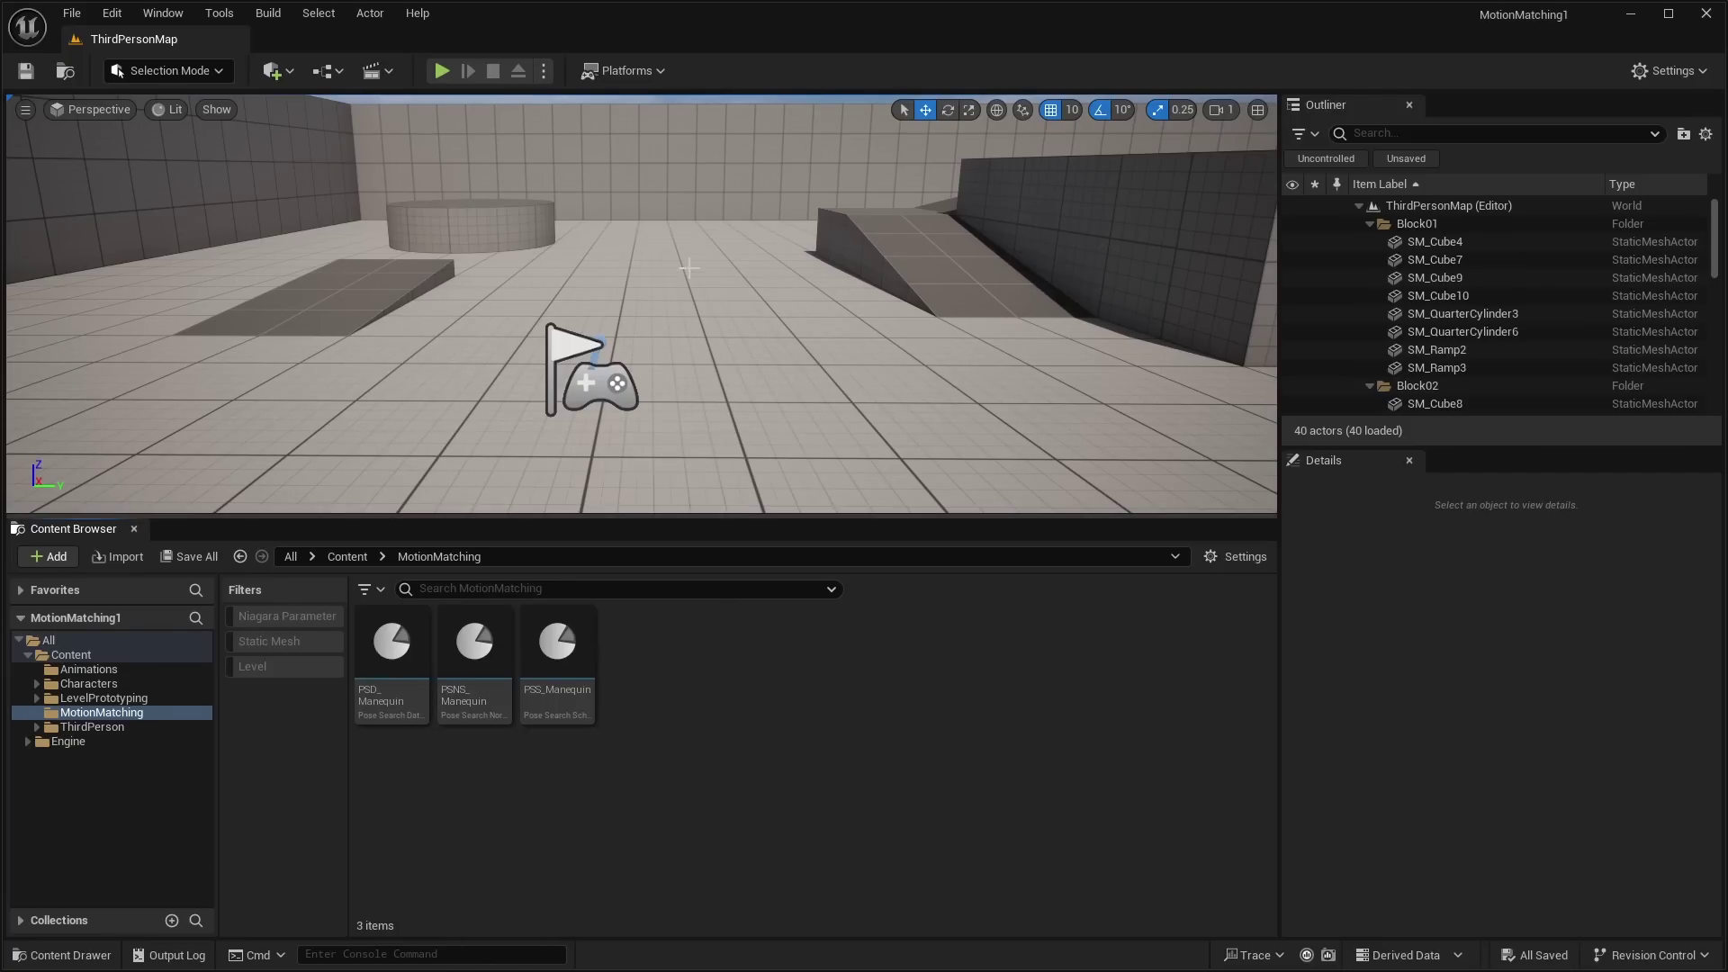
right_click(702, 645)
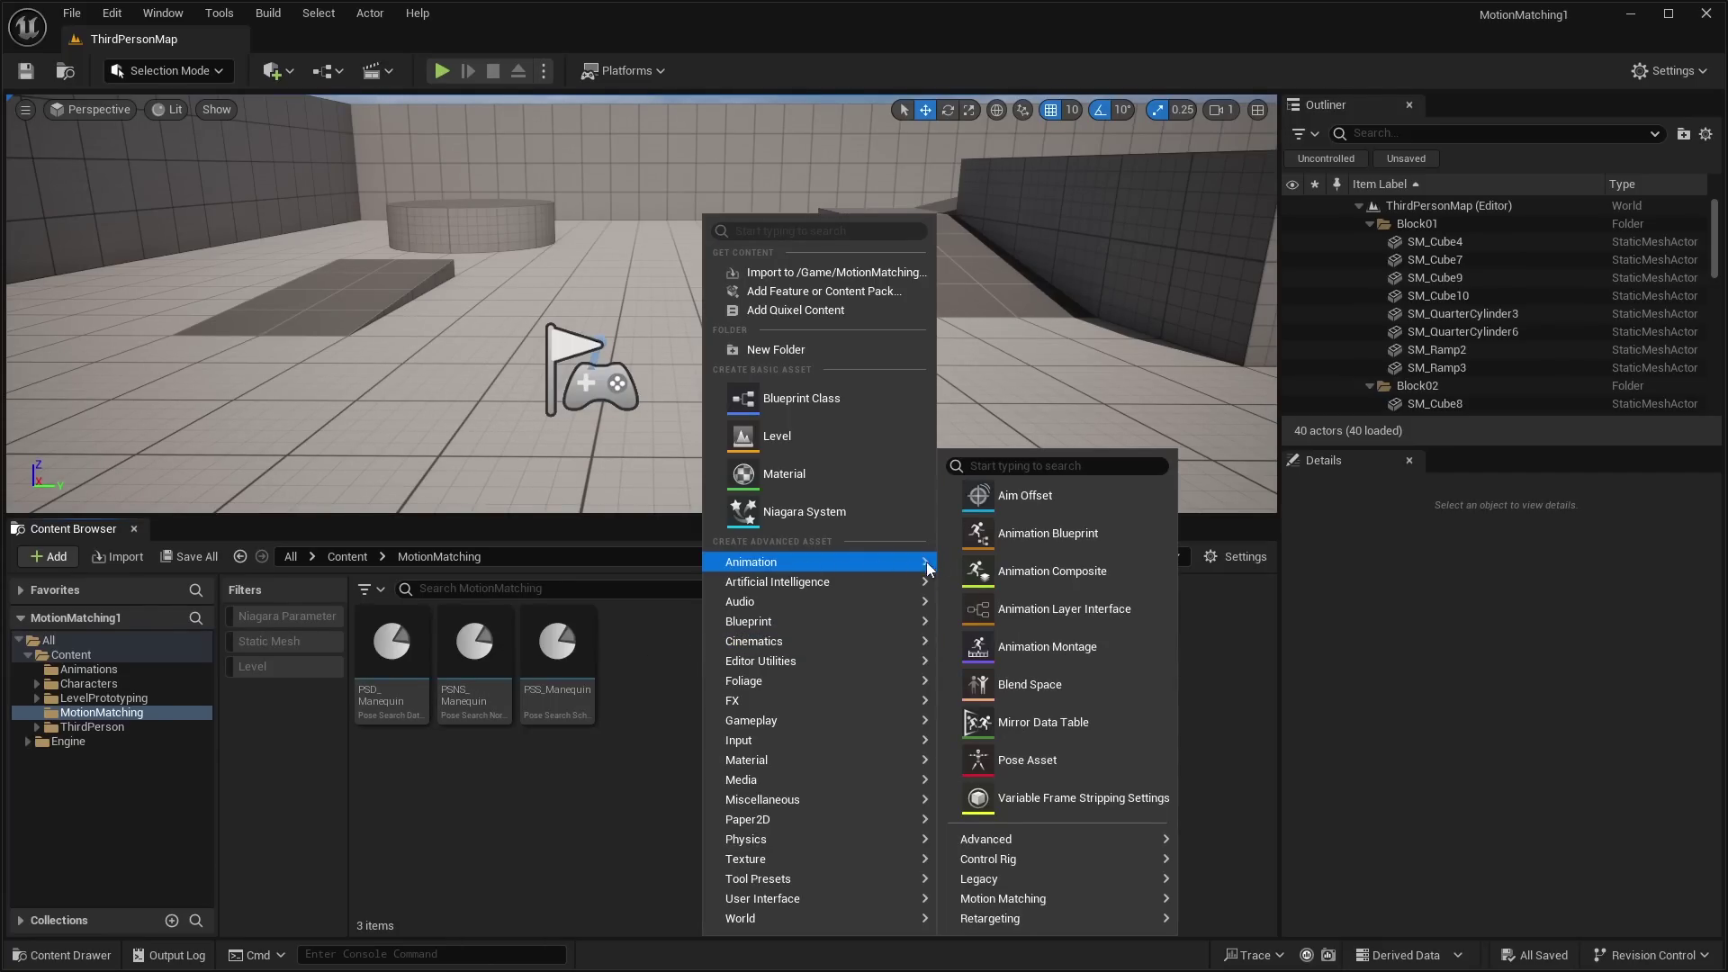
click(1032, 542)
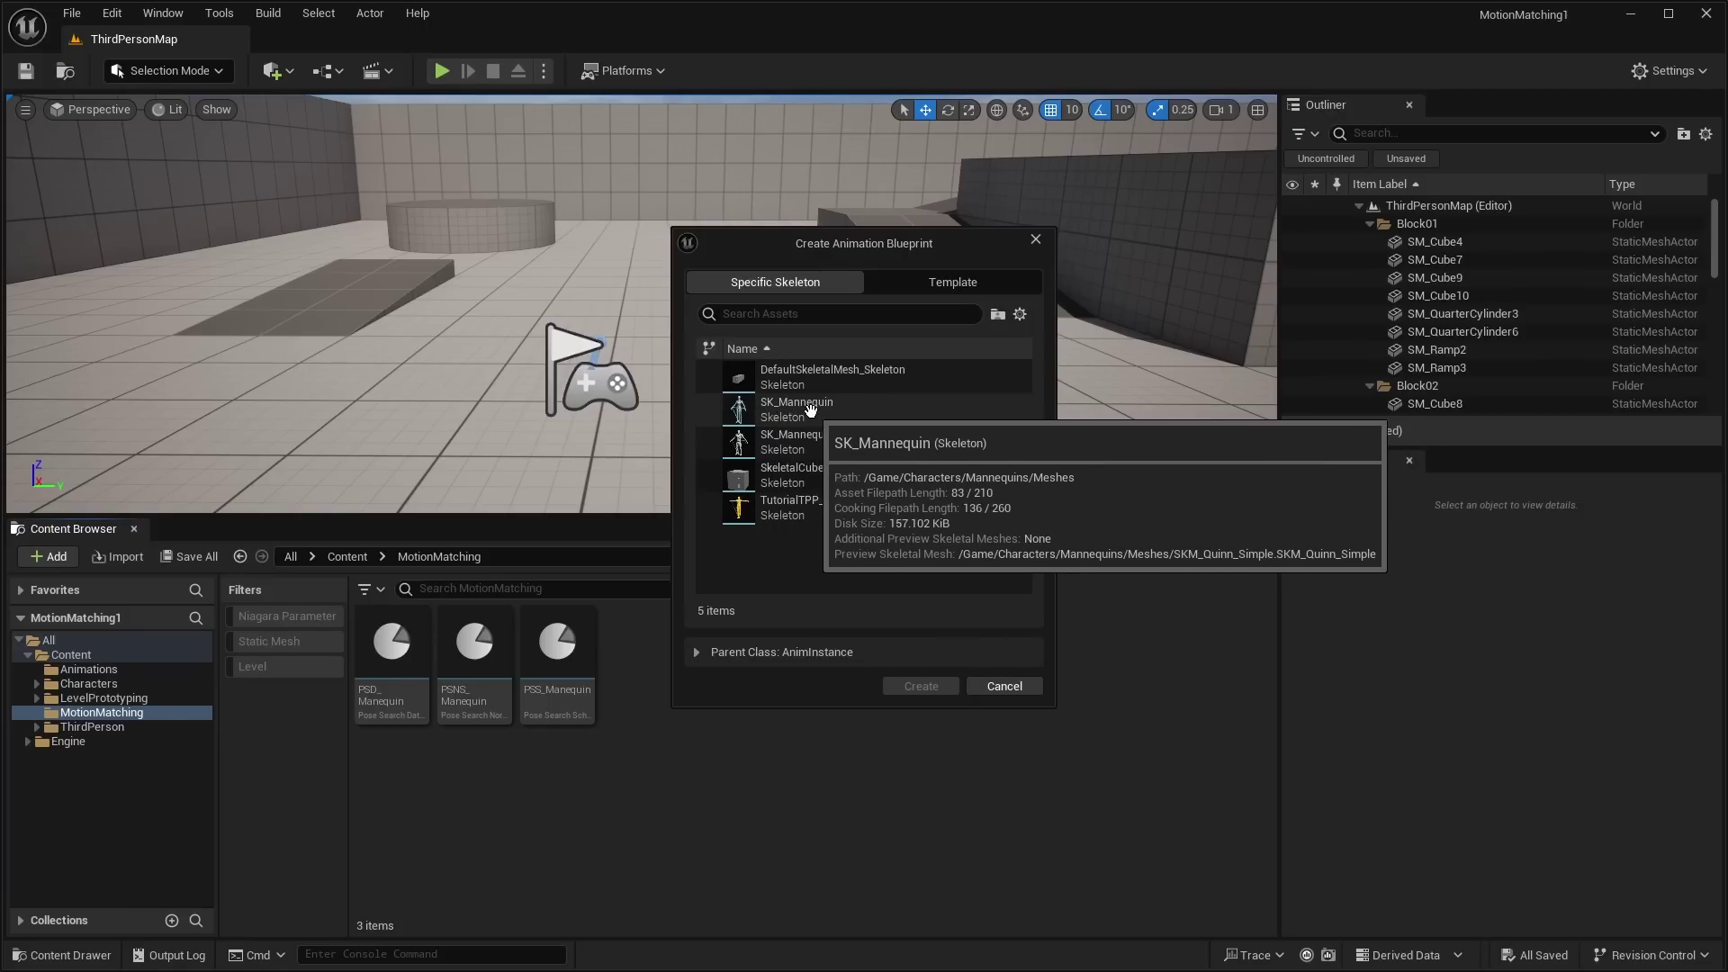
click(805, 412)
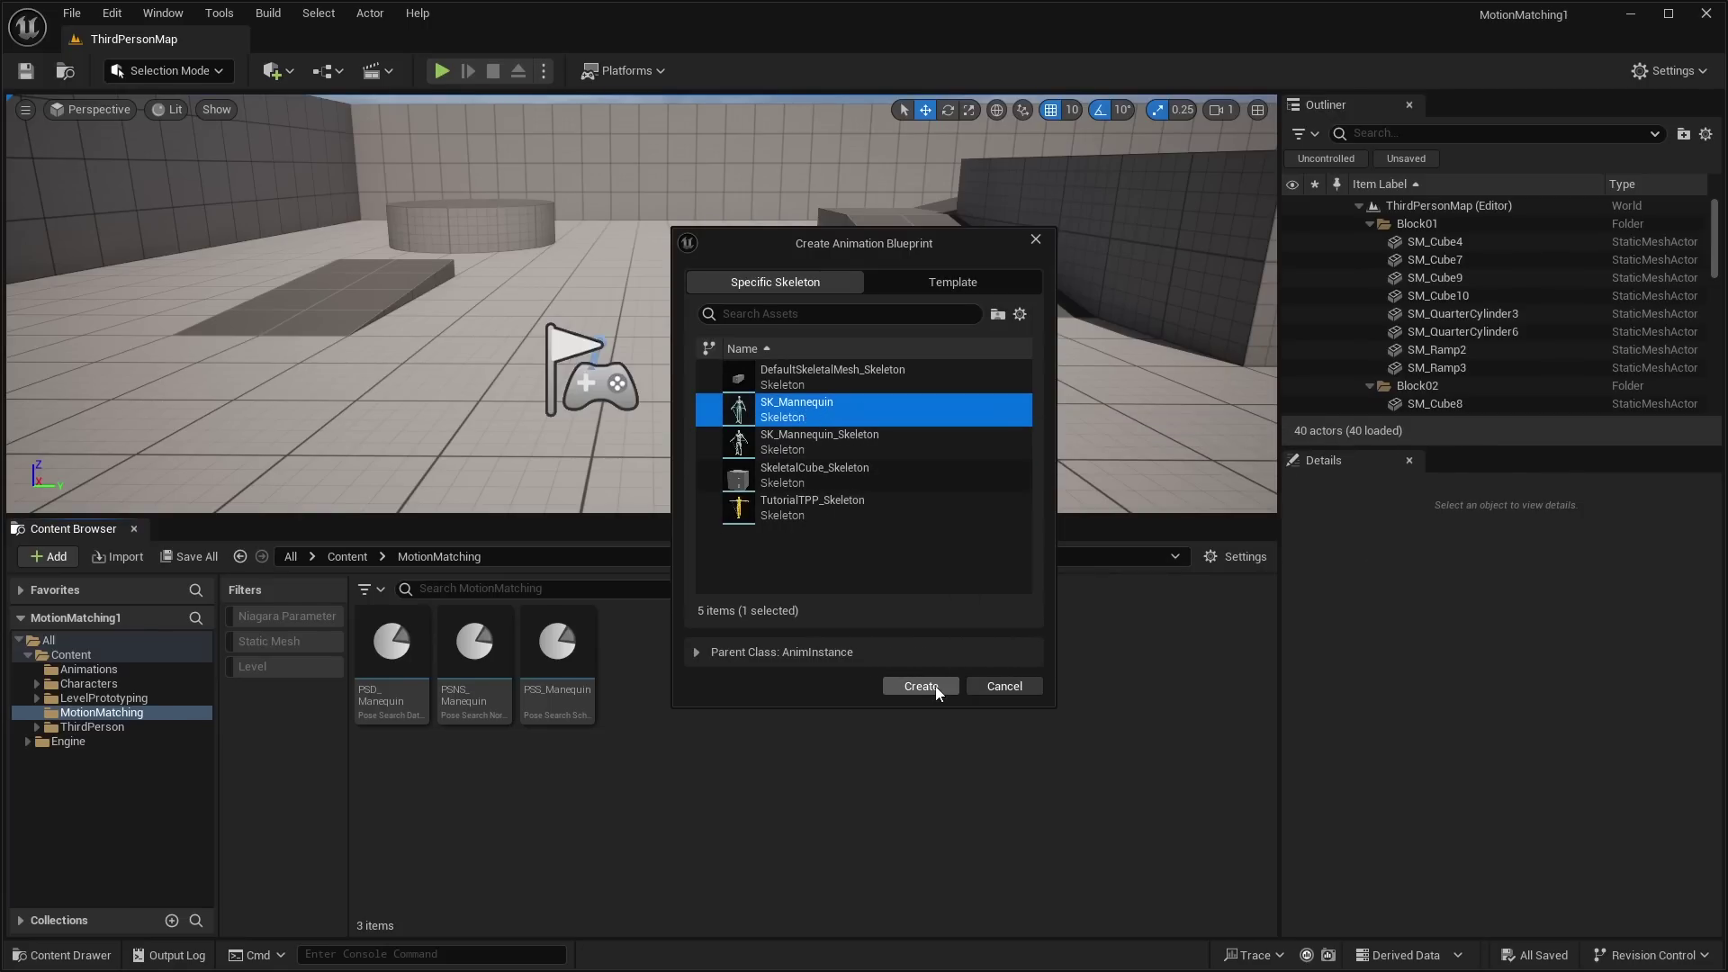
click(906, 687)
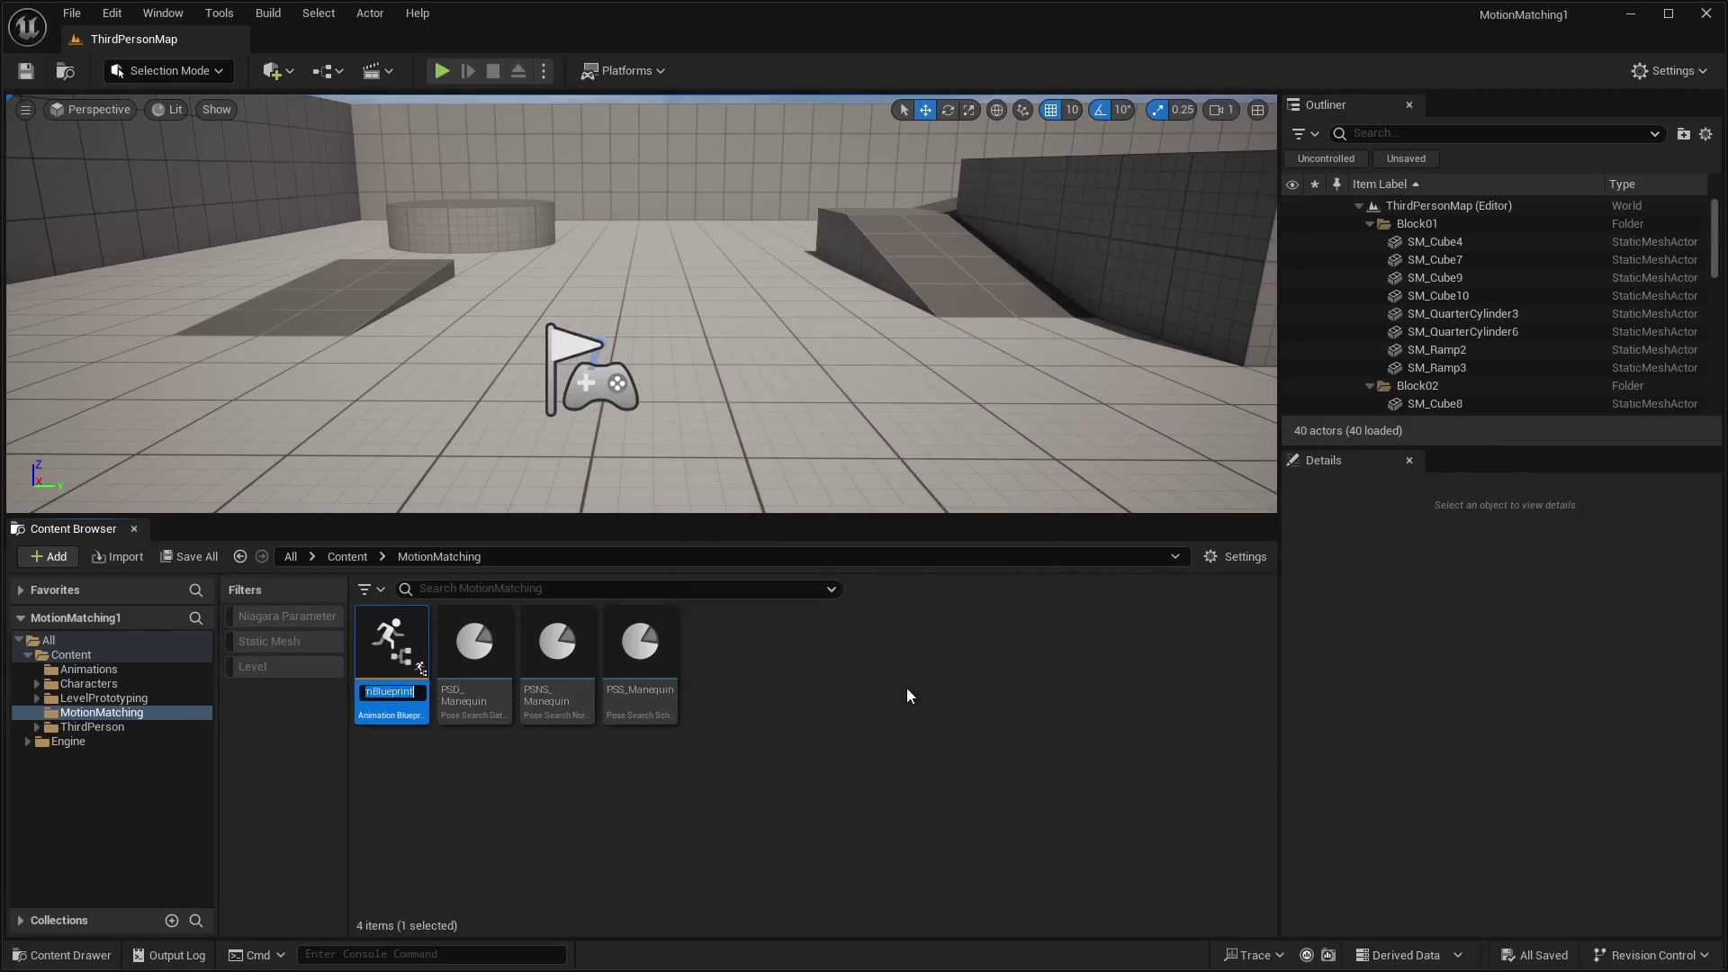
text(ABP_Manequin)
key(Return)
Step: Open ABP_Manequin, look over its AnimGraph and Event Graph, and dock it beside ThirdPersonMap
double_click(394, 641)
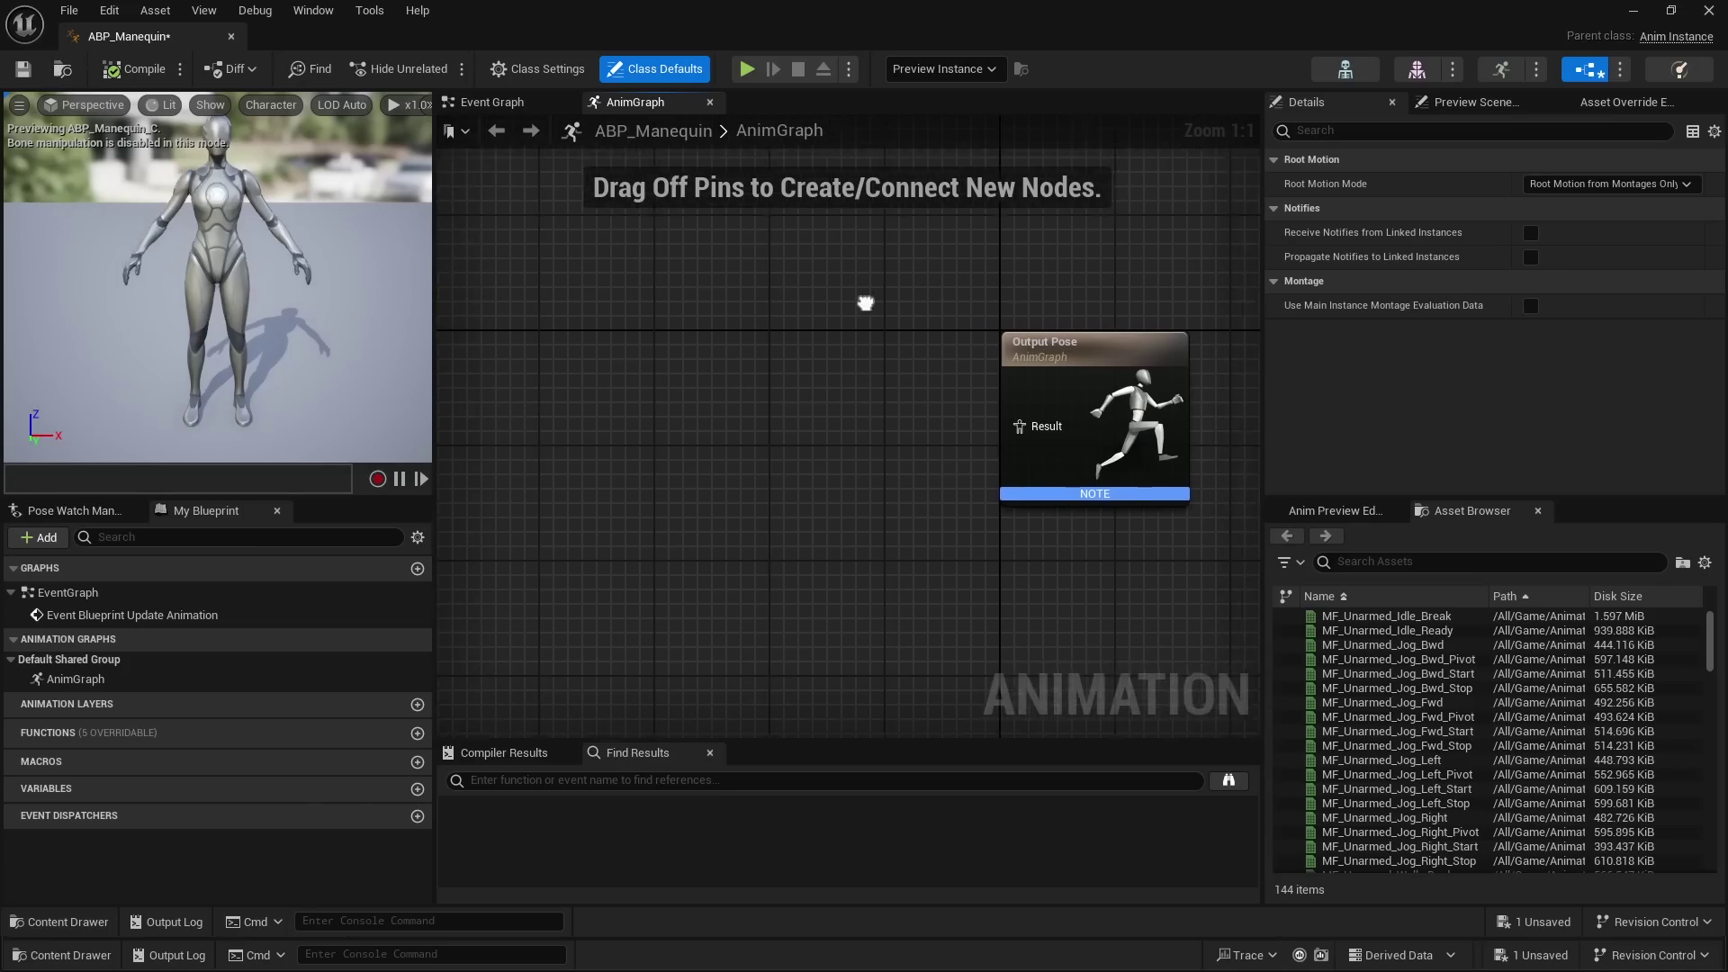
right_drag(865, 303, 896, 309)
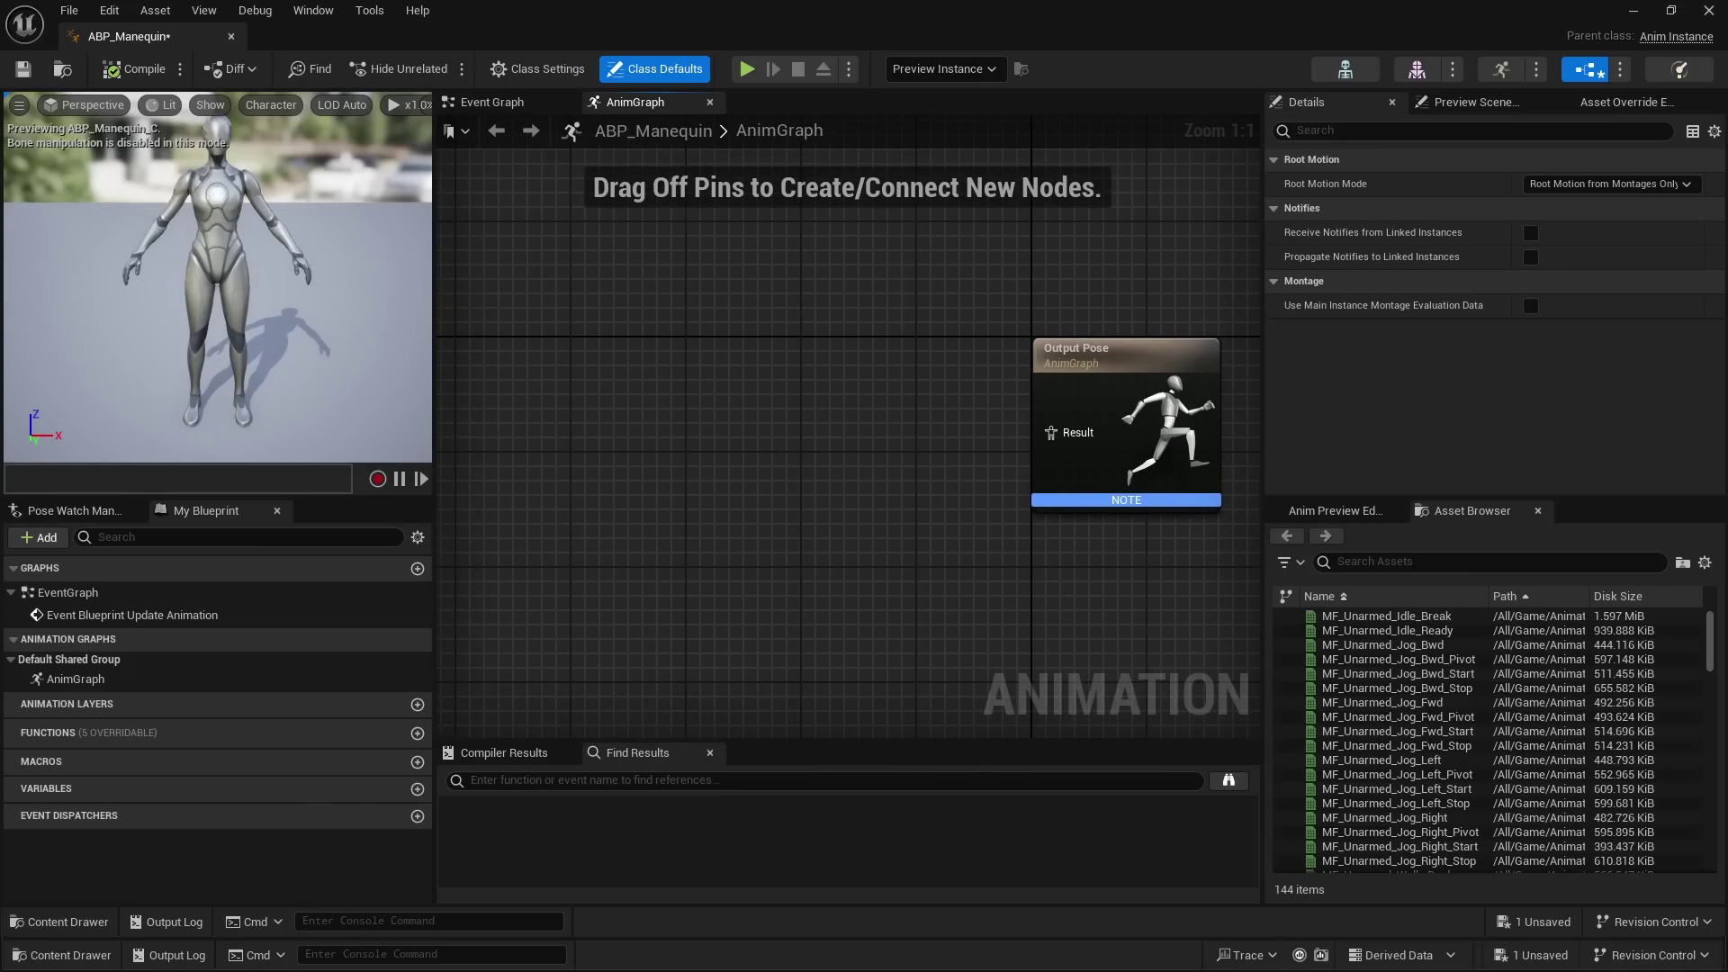
click(493, 106)
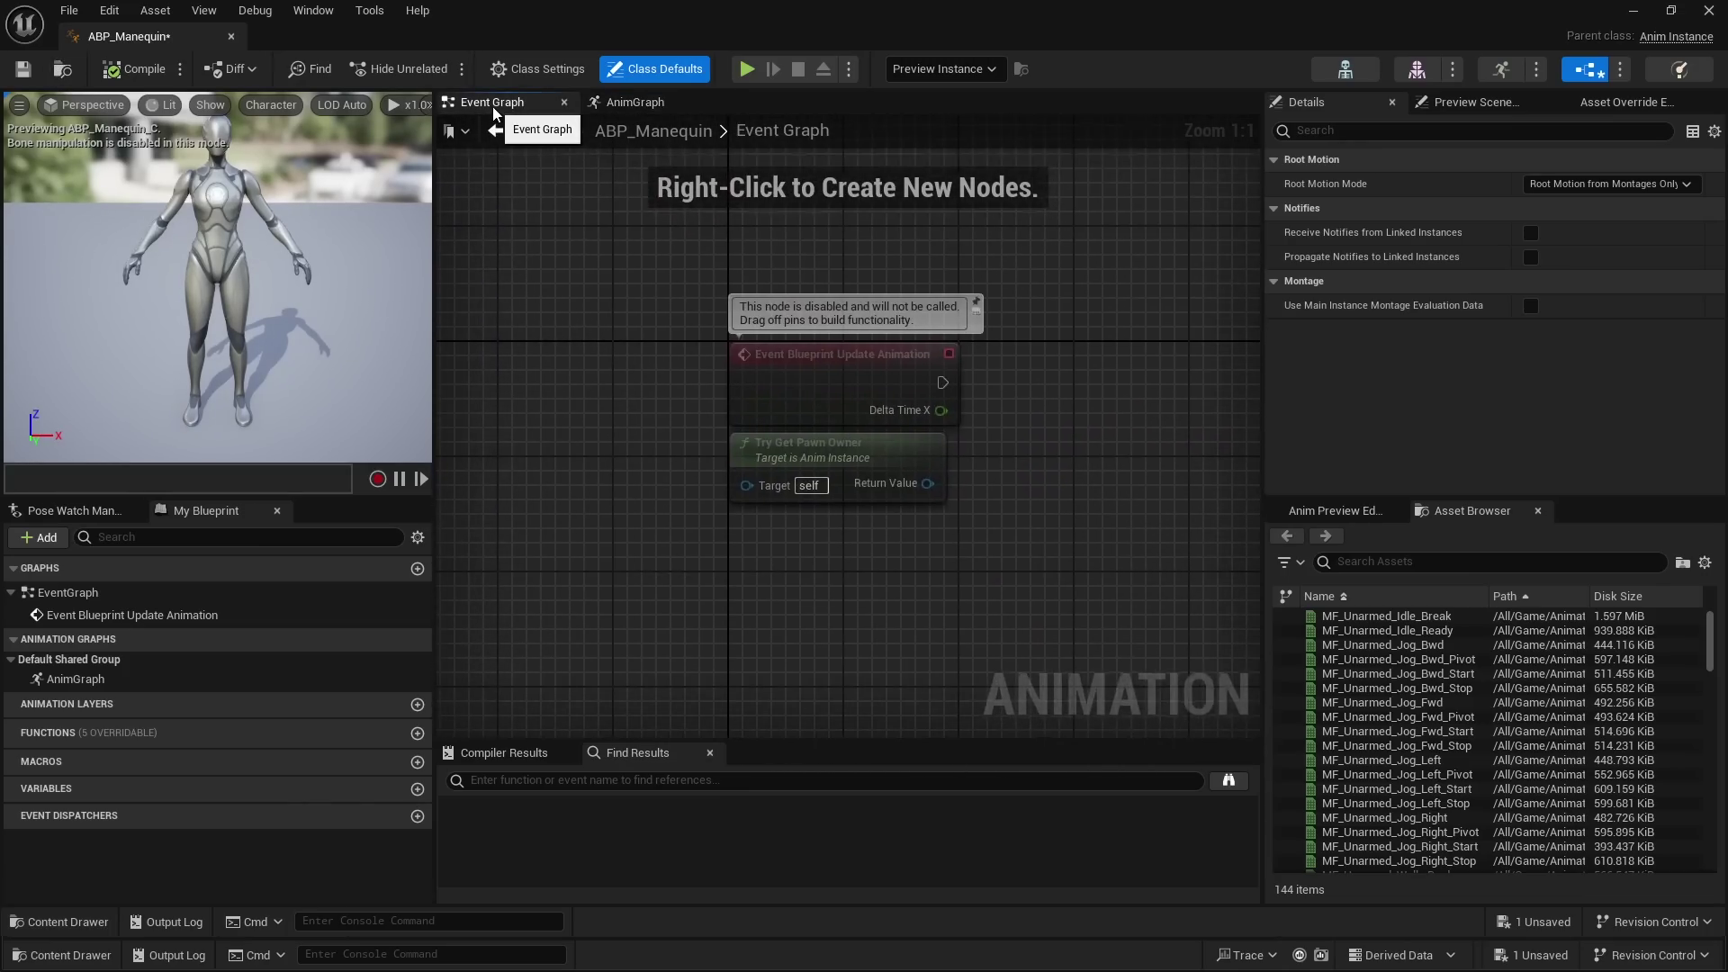
right_drag(937, 460, 772, 441)
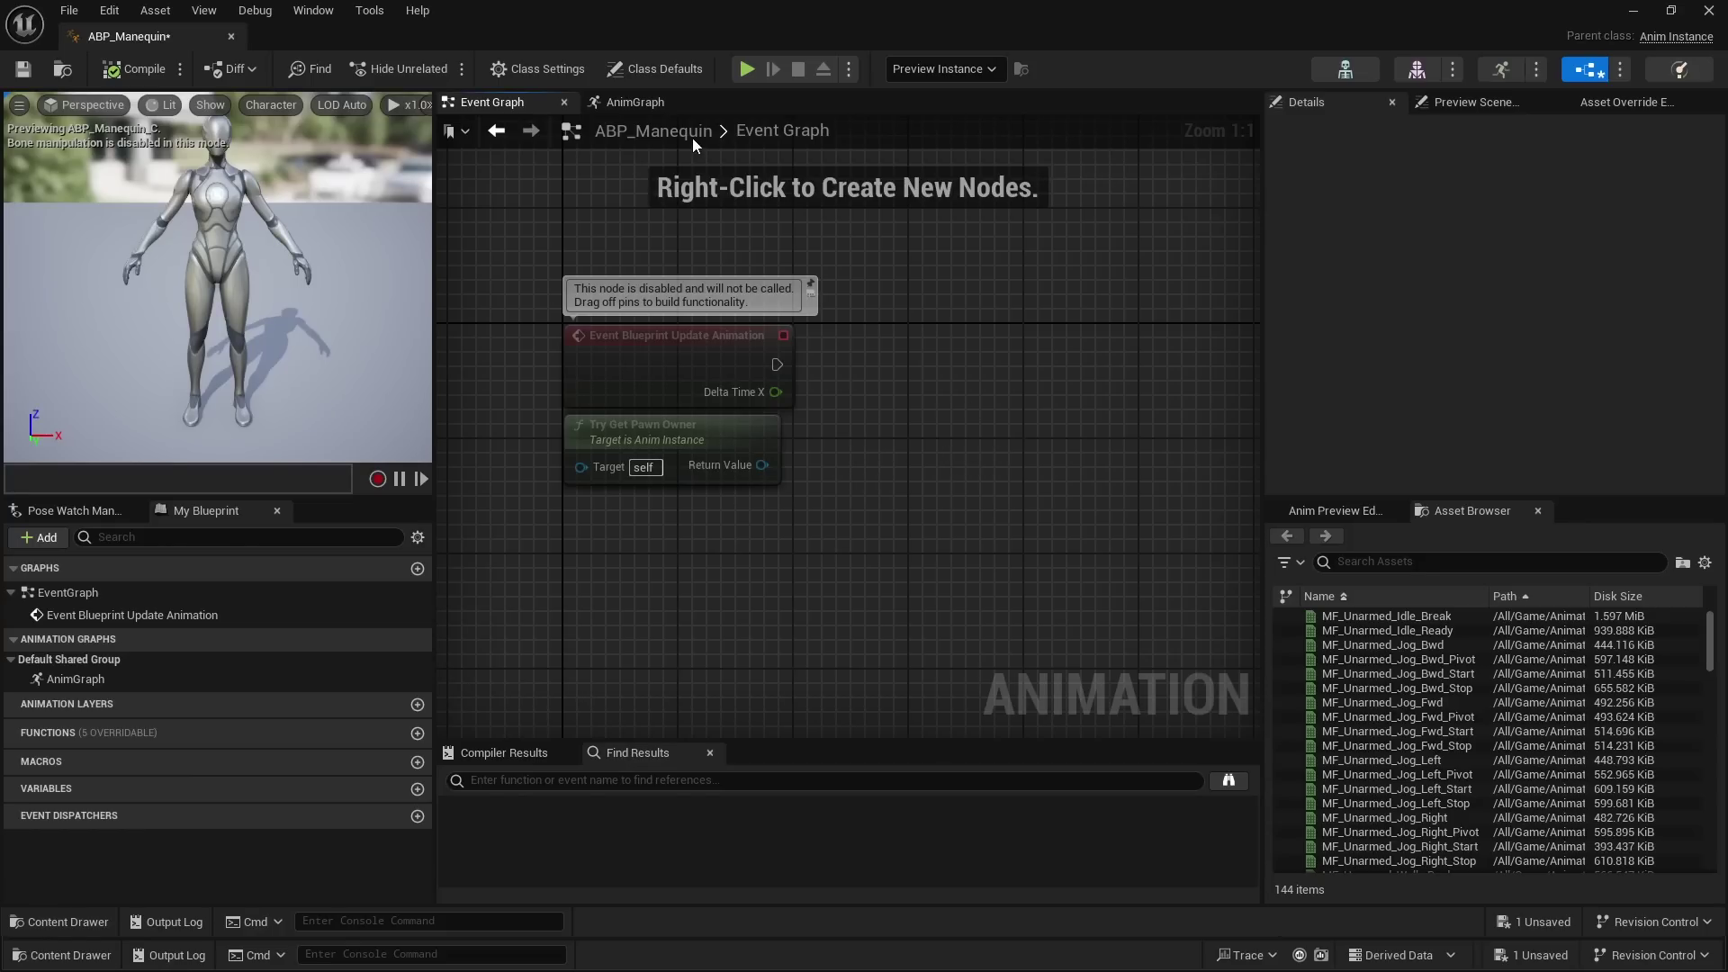
click(646, 102)
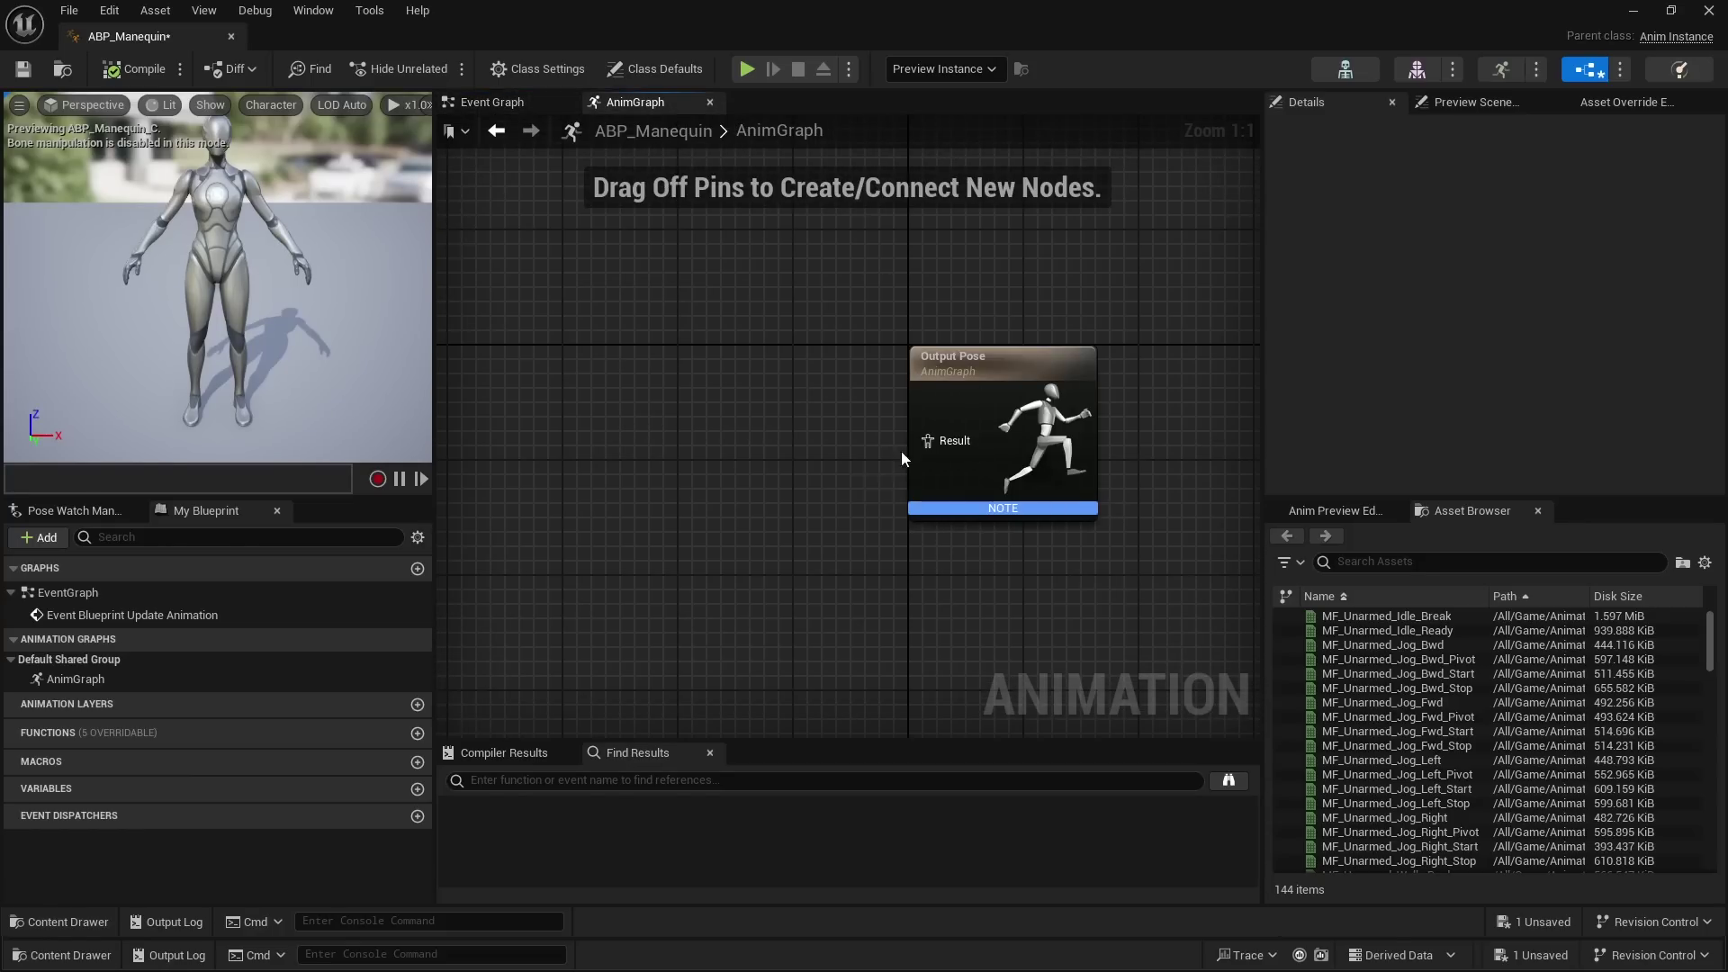
click(531, 105)
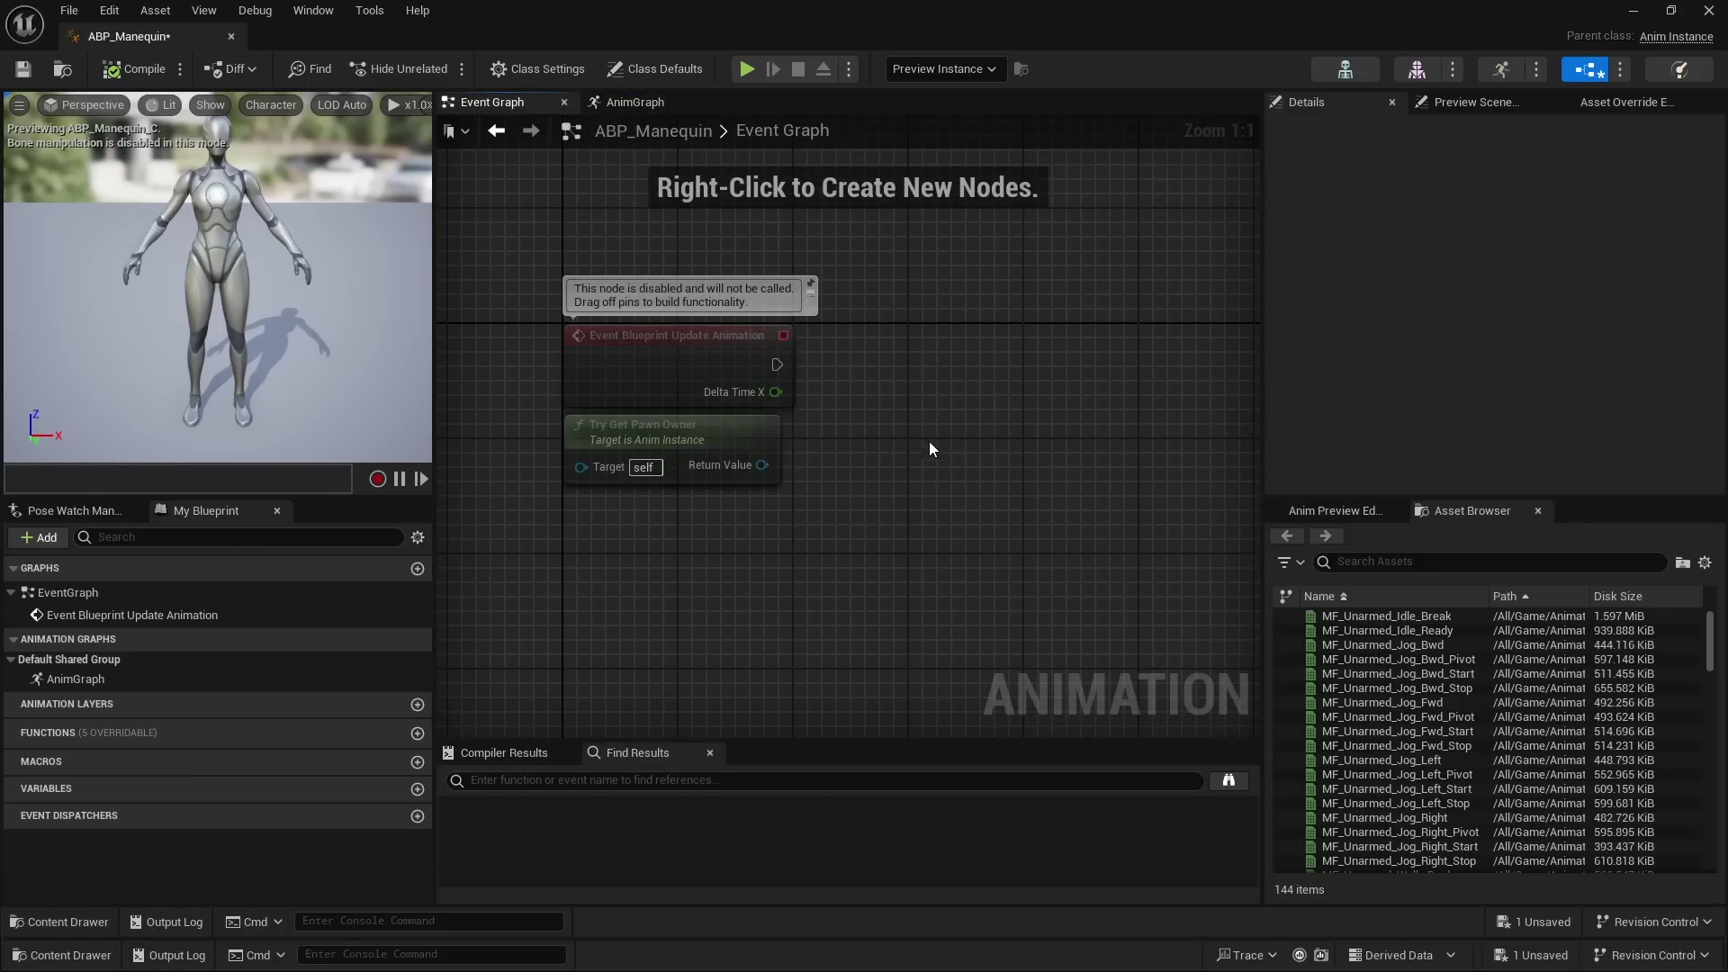
mouse_move(891, 431)
right_down()
mouse_move(779, 423)
mouse_move(907, 415)
right_up()
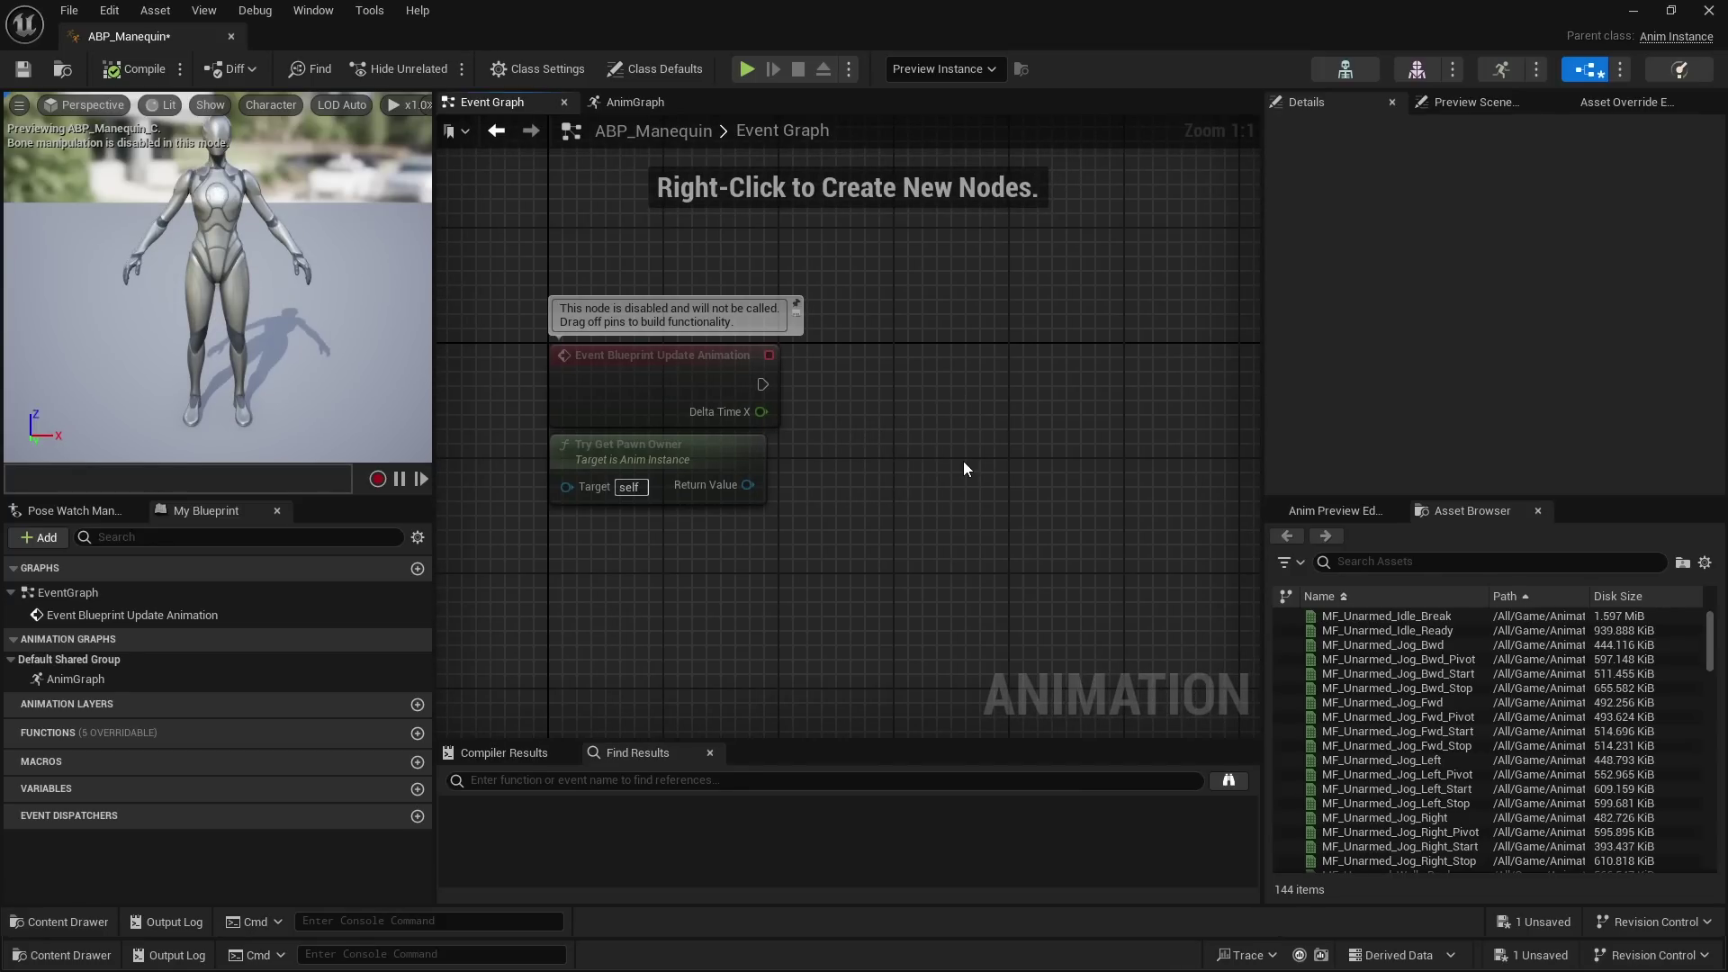
drag(128, 36, 548, 42)
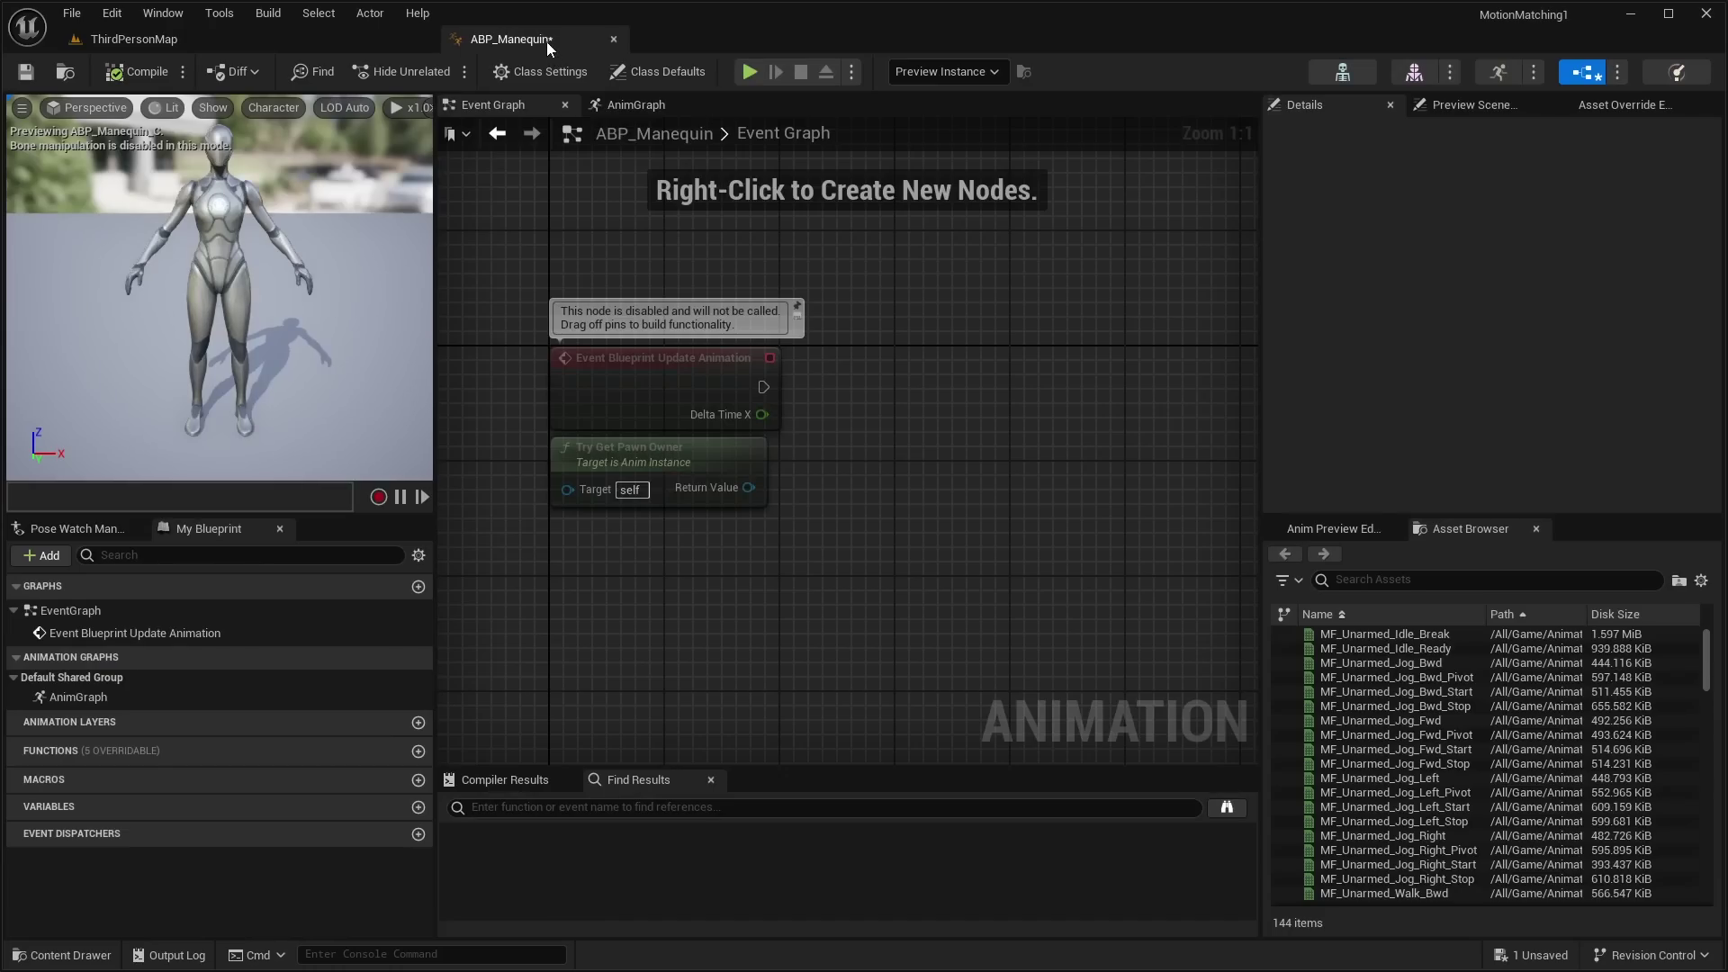
Step: Go back to ThirdPersonMap and open BP_ThirdPersonCharacter from the ThirdPerson/Blueprints folder
click(155, 41)
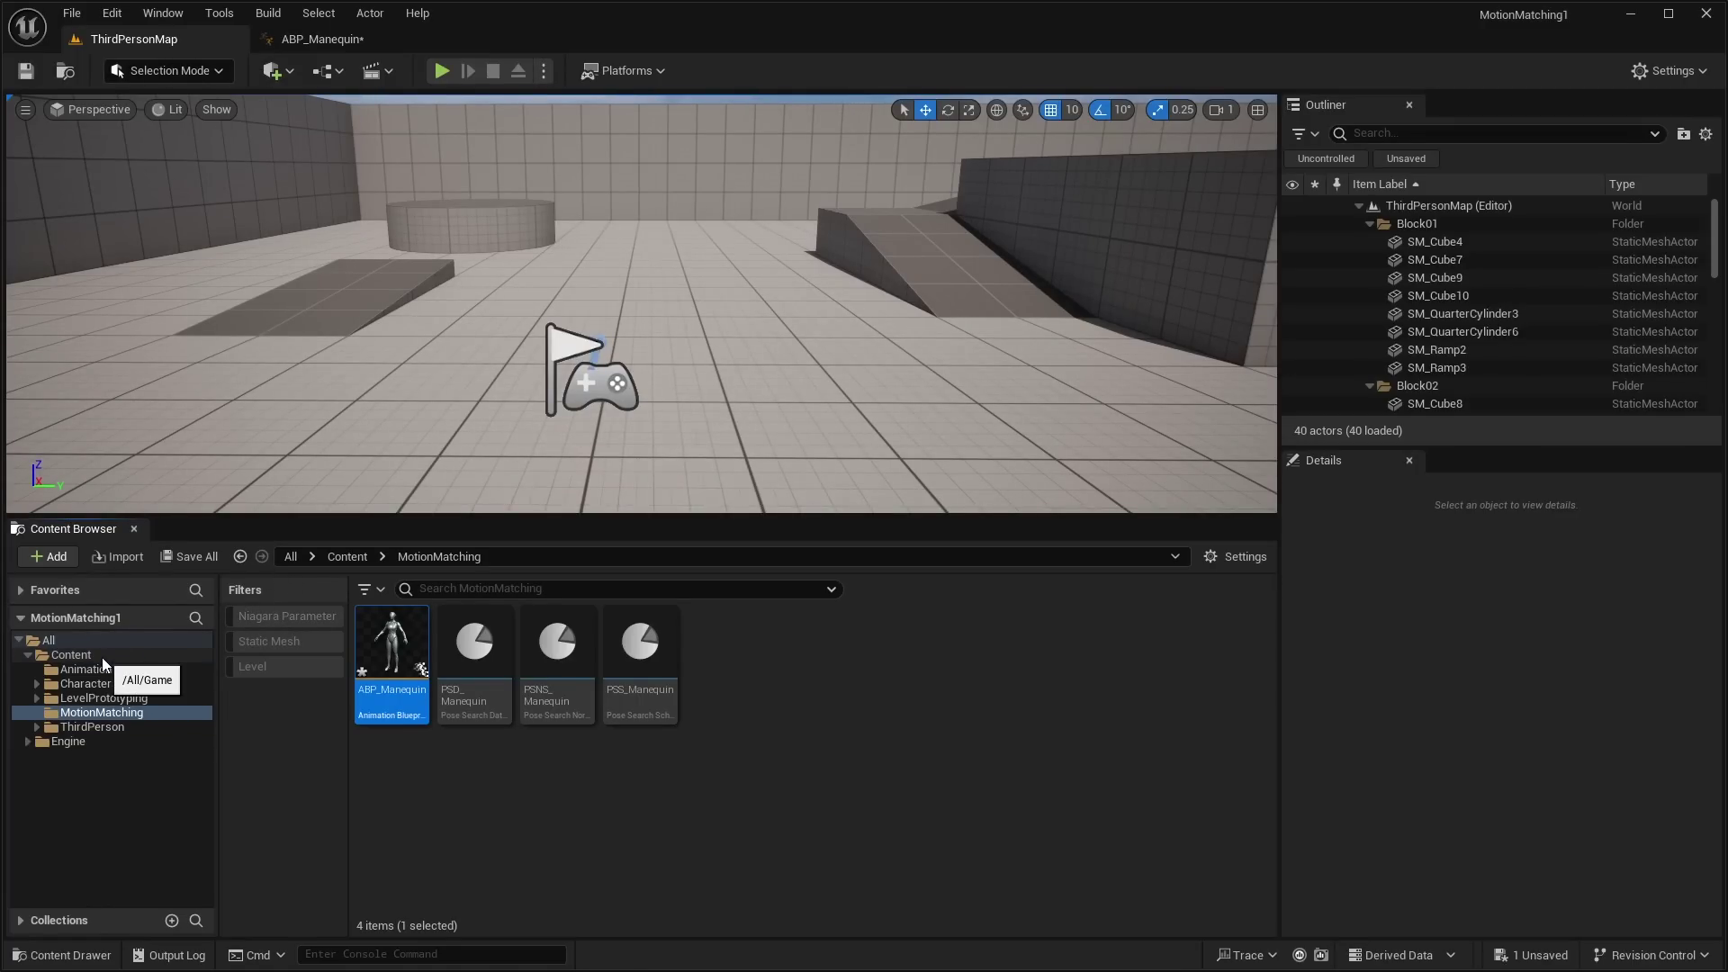
click(91, 726)
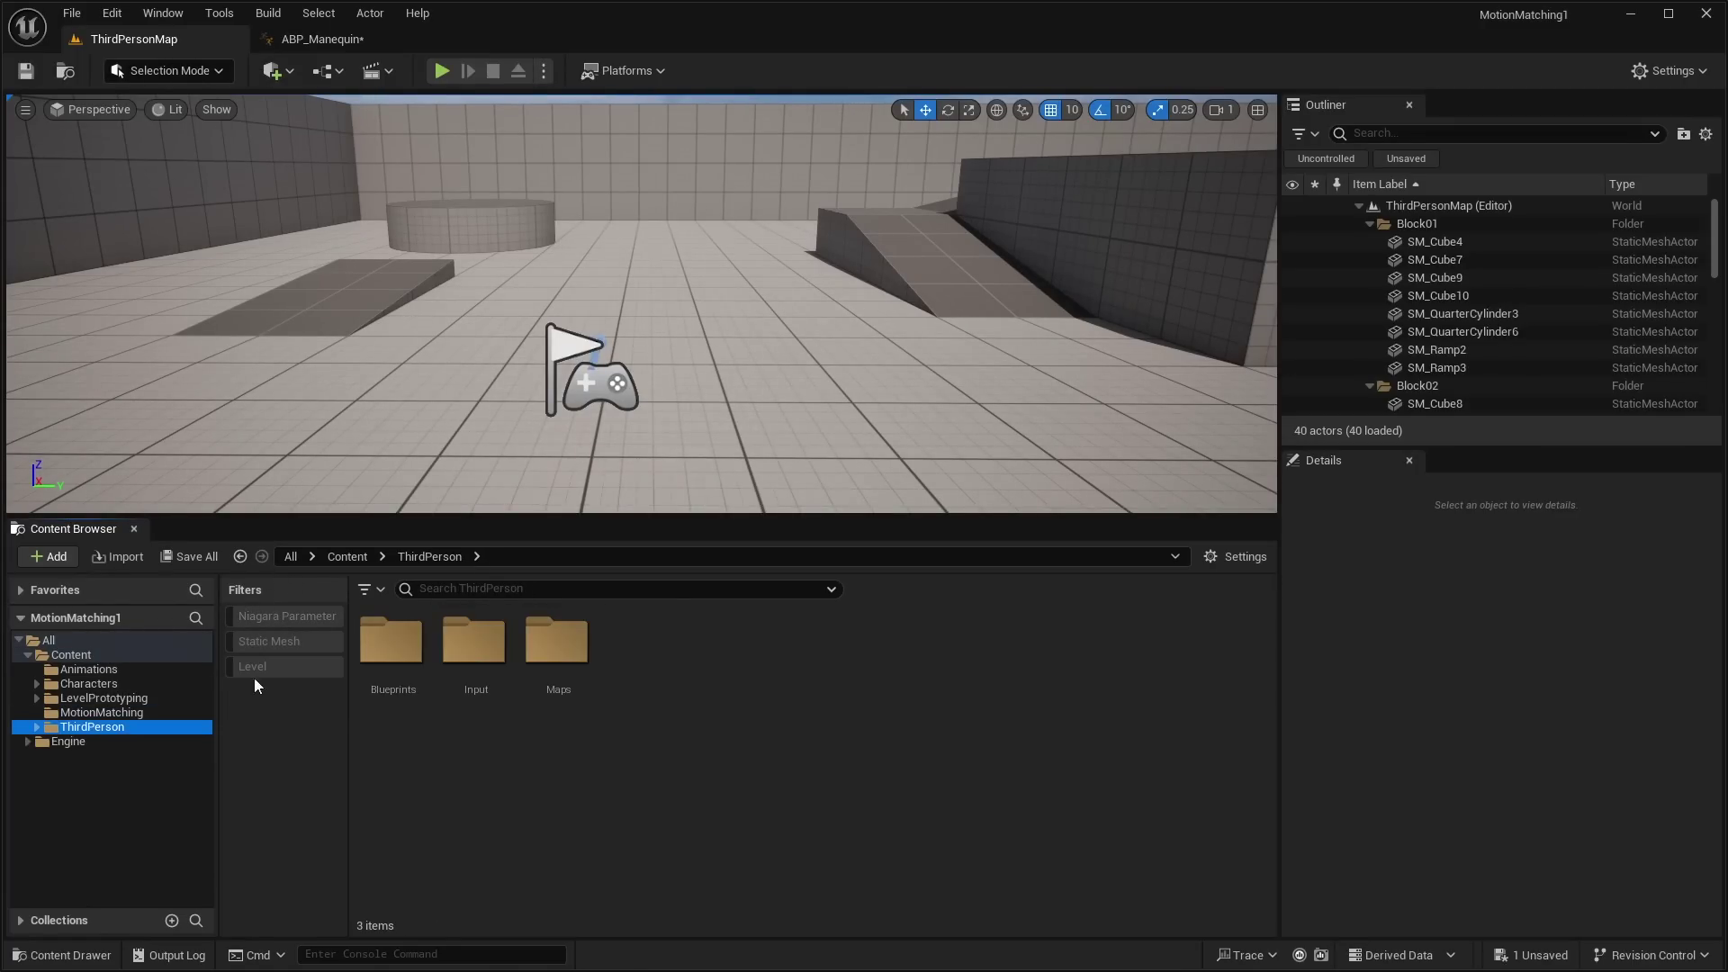
double_click(362, 657)
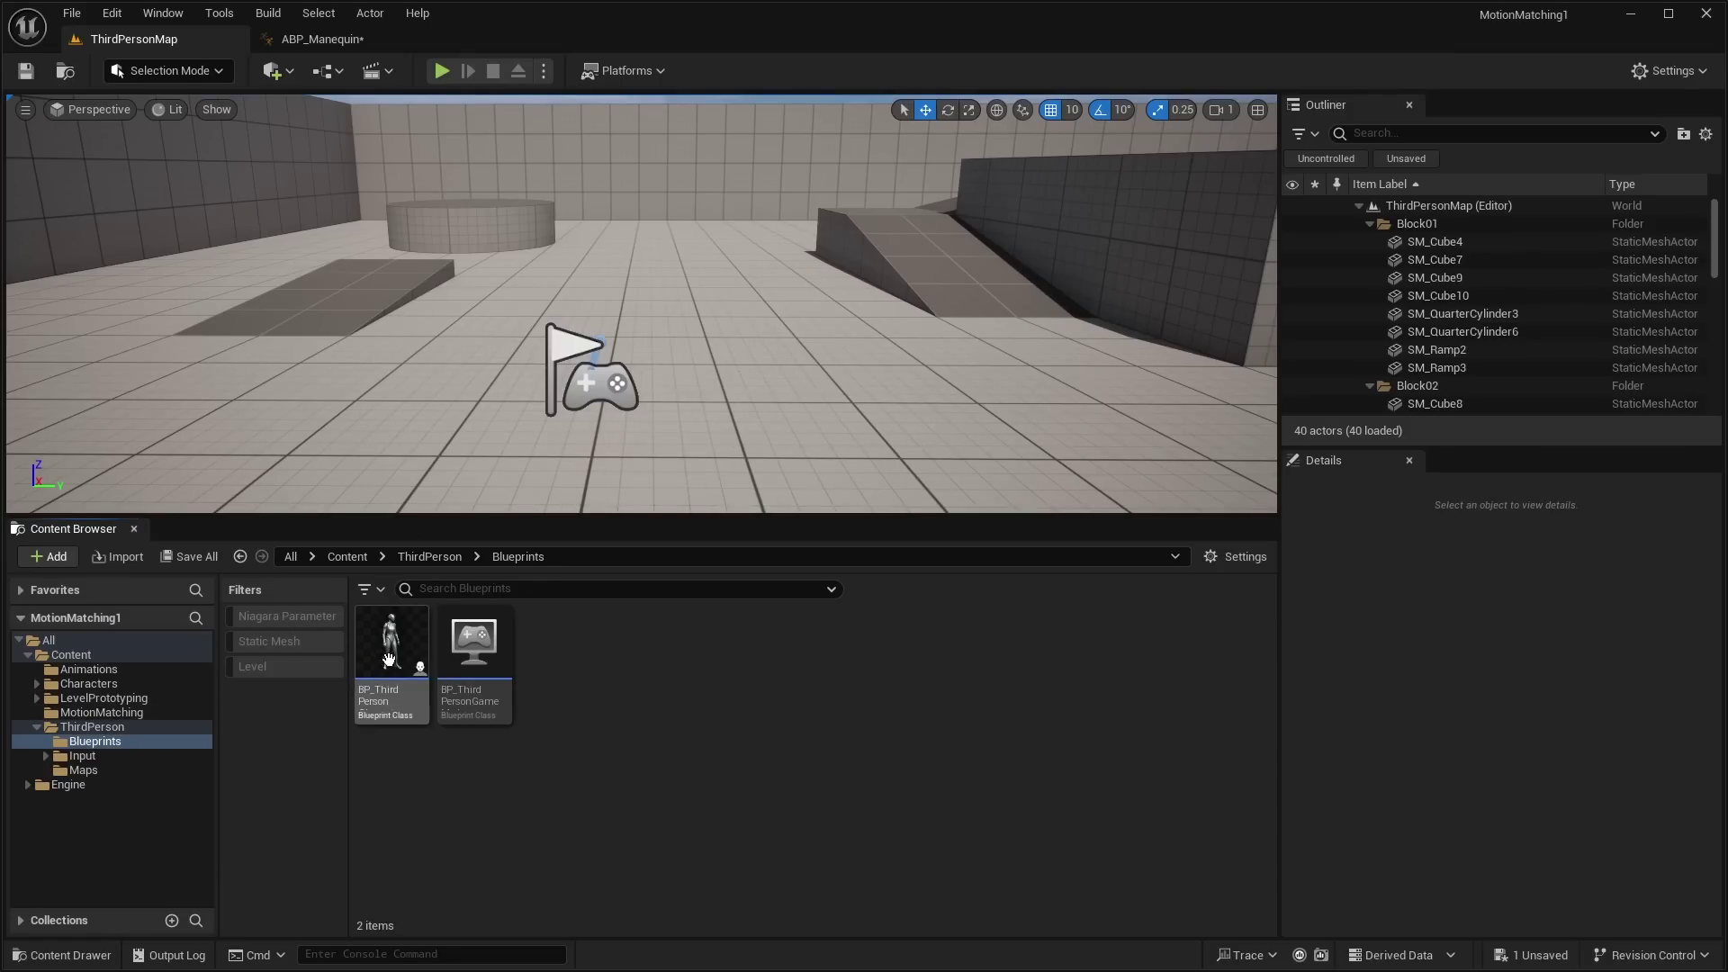
click(395, 698)
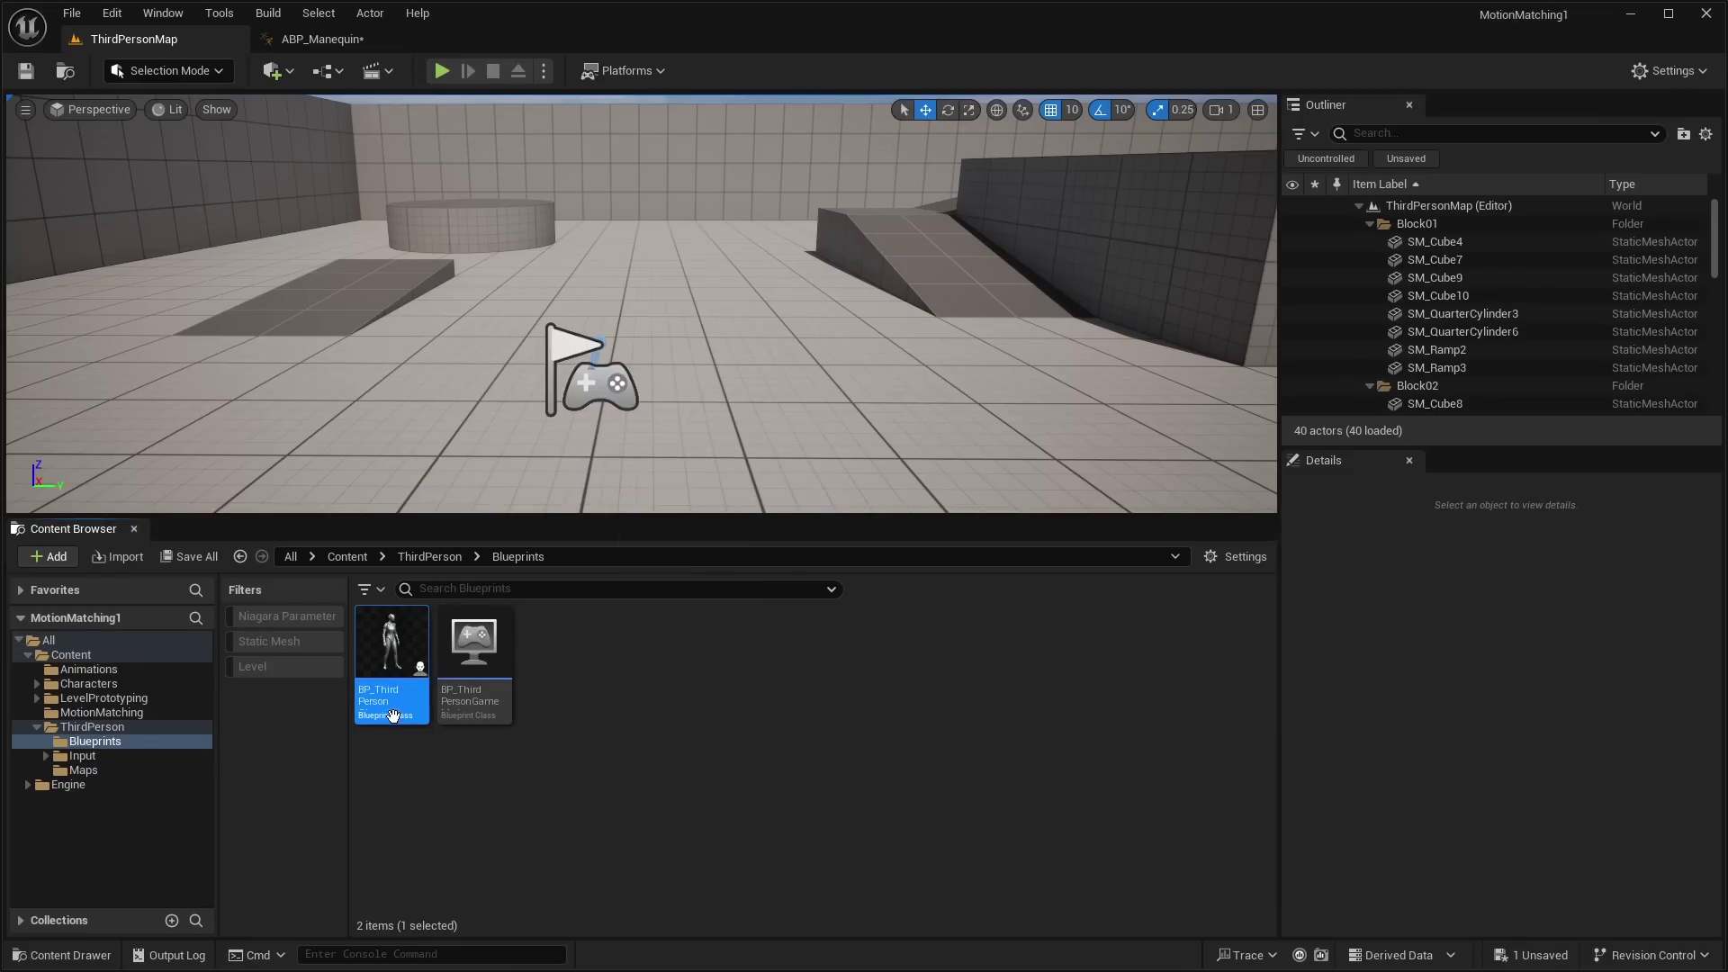
double_click(377, 669)
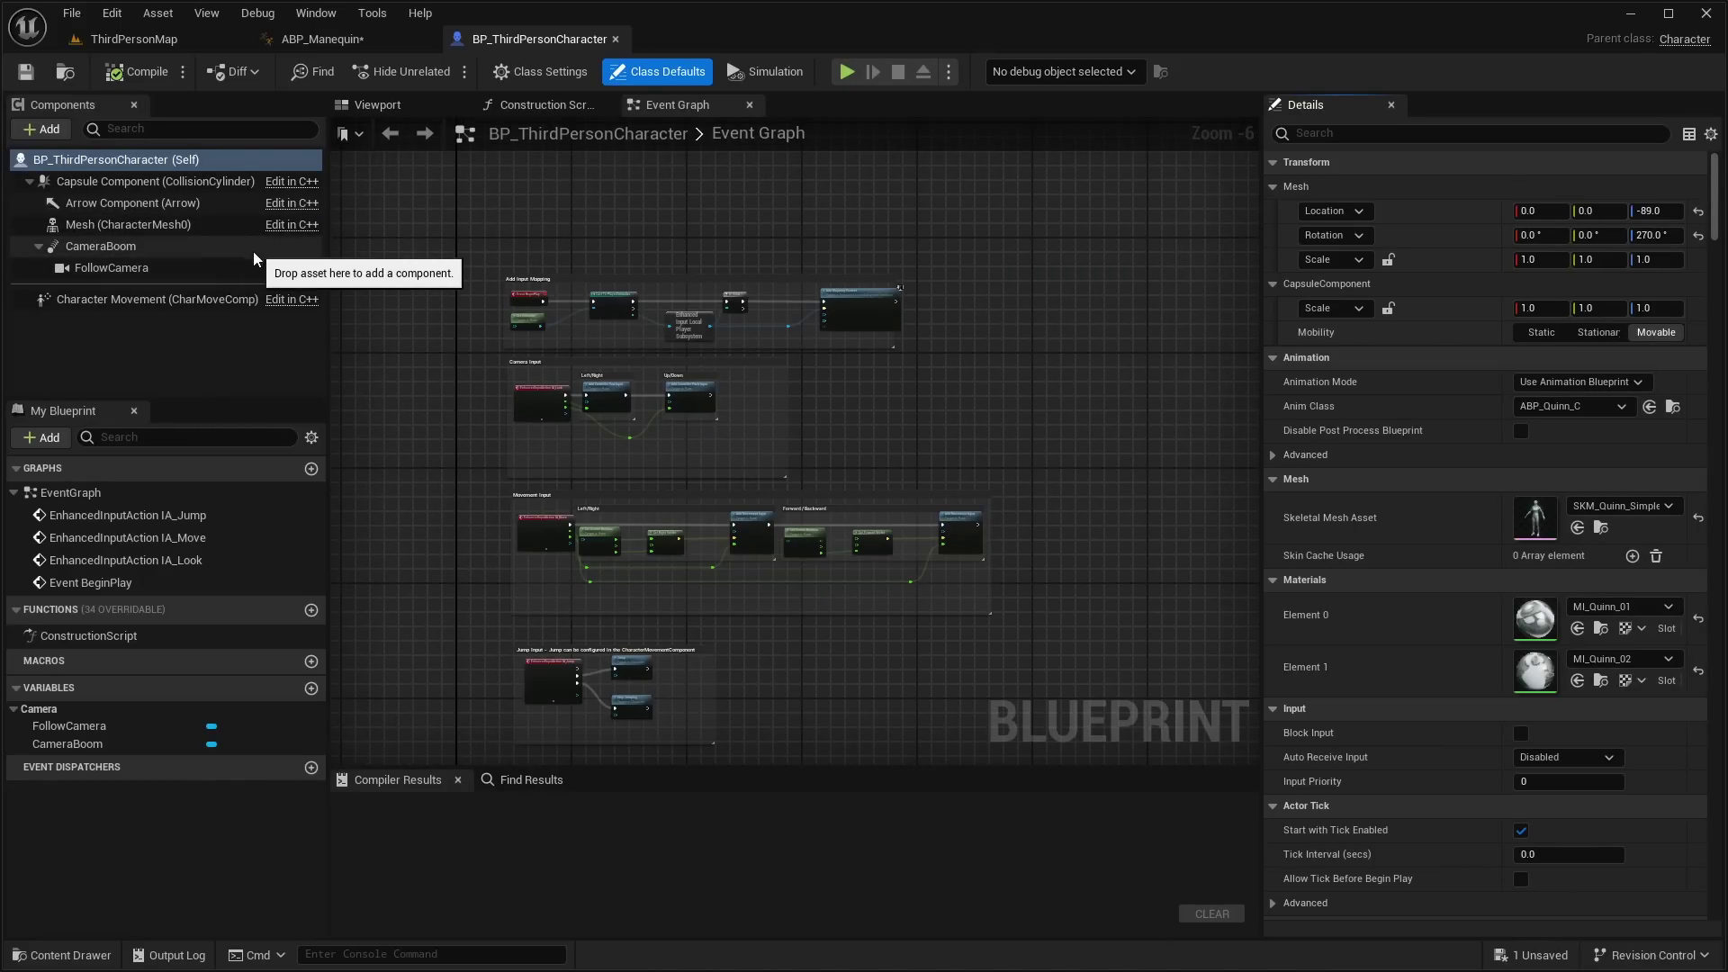
Step: Add a Character Trajectory component via the 'cha' search, compile, save, and return to ABP_Manequin
click(46, 128)
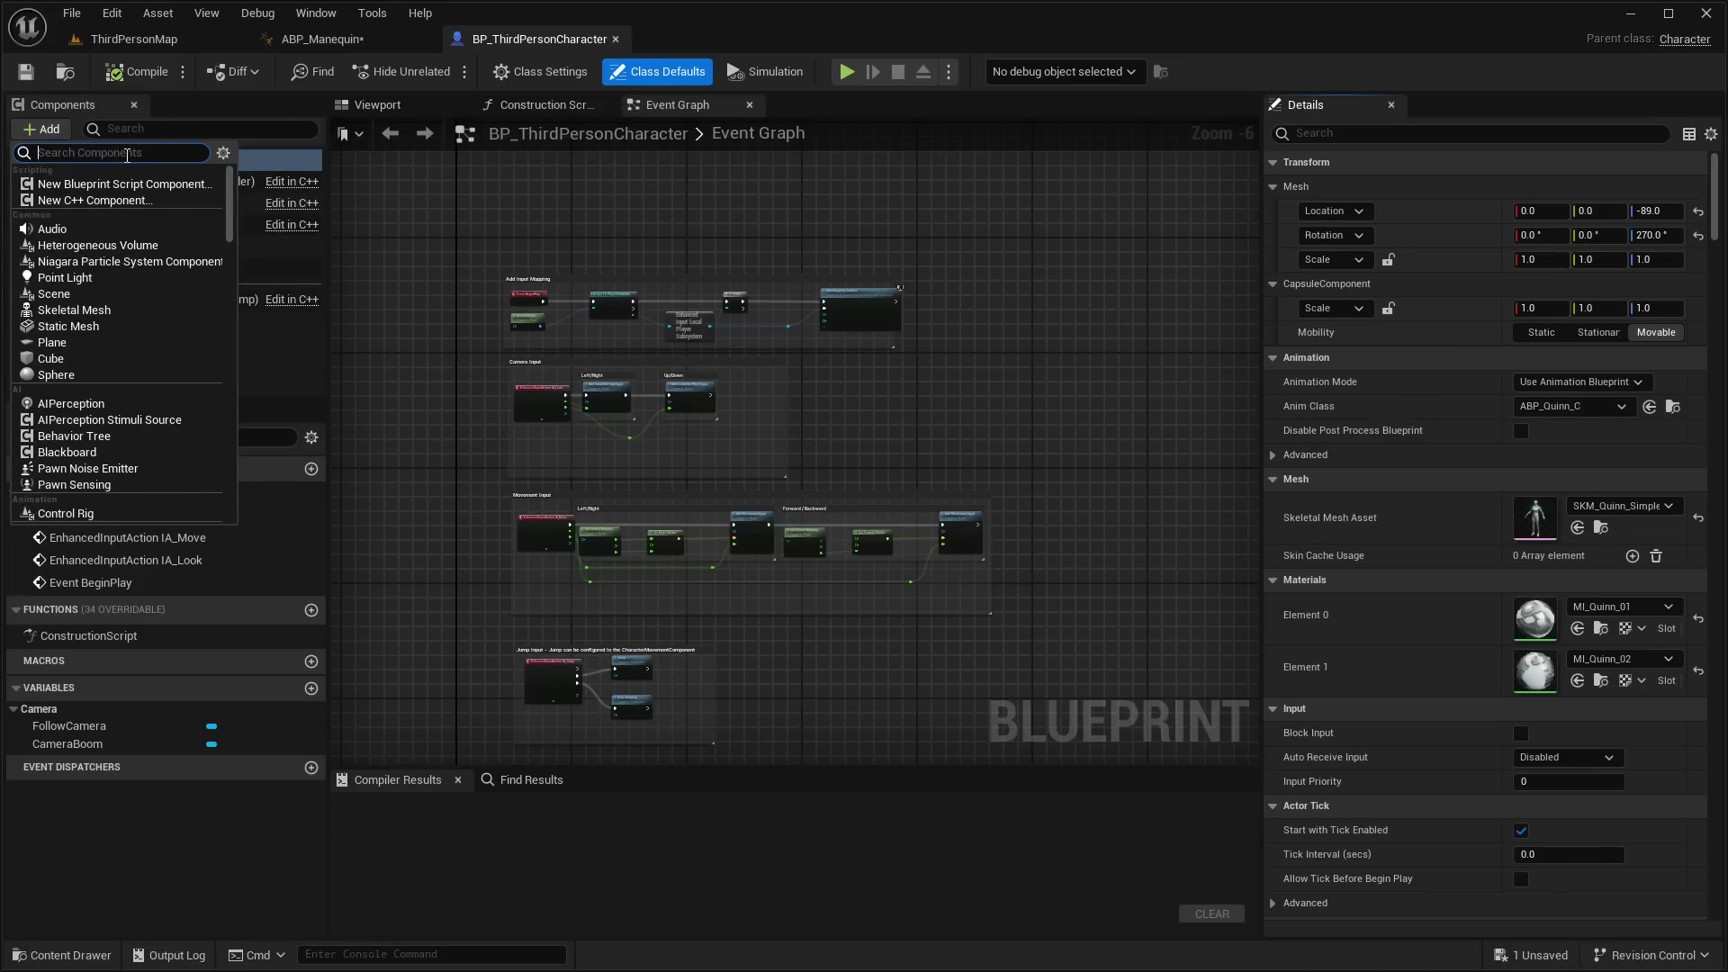
text(character)
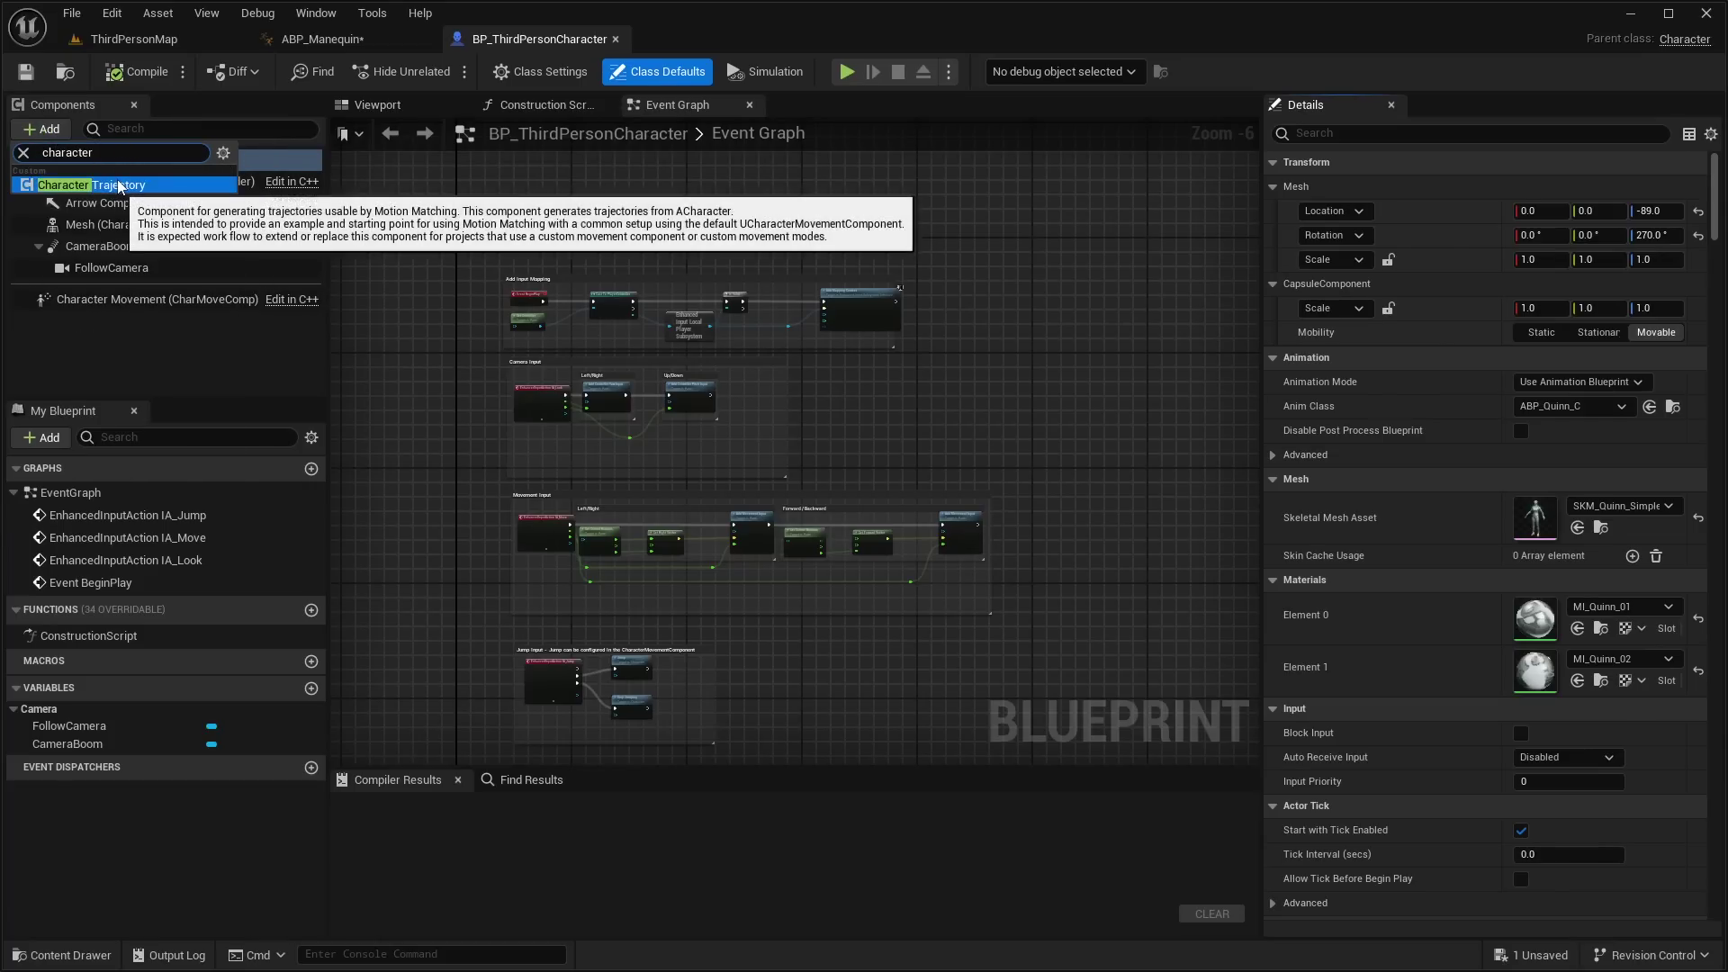
click(148, 185)
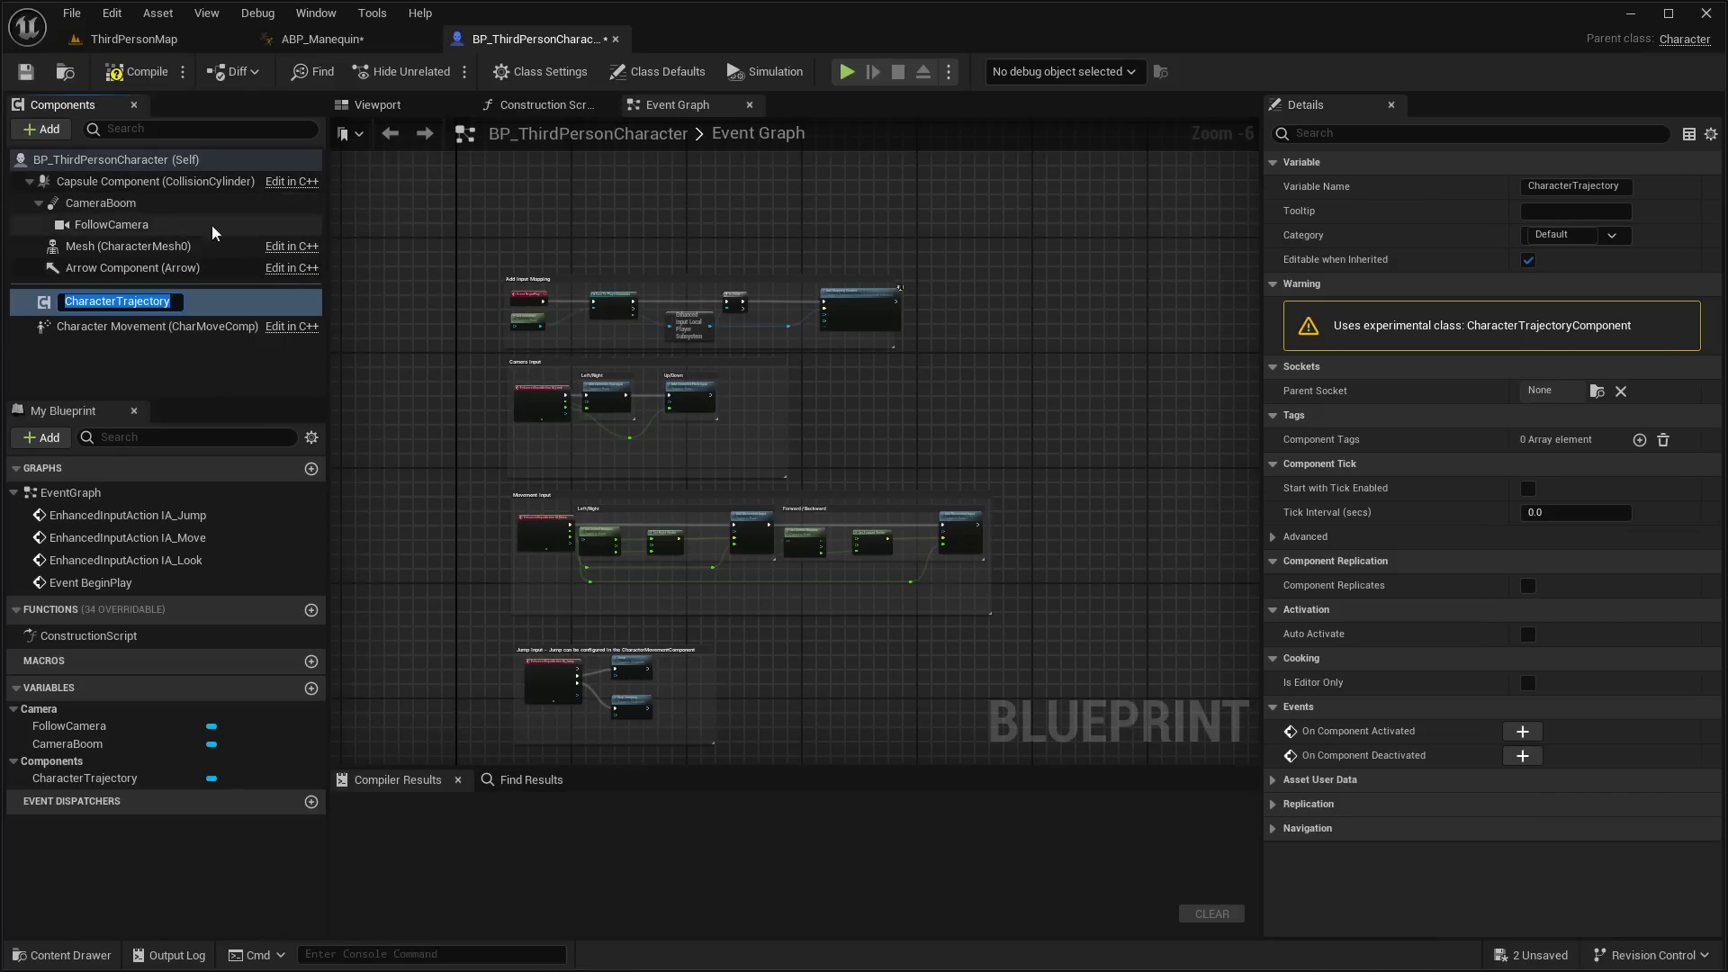
click(107, 76)
click(25, 71)
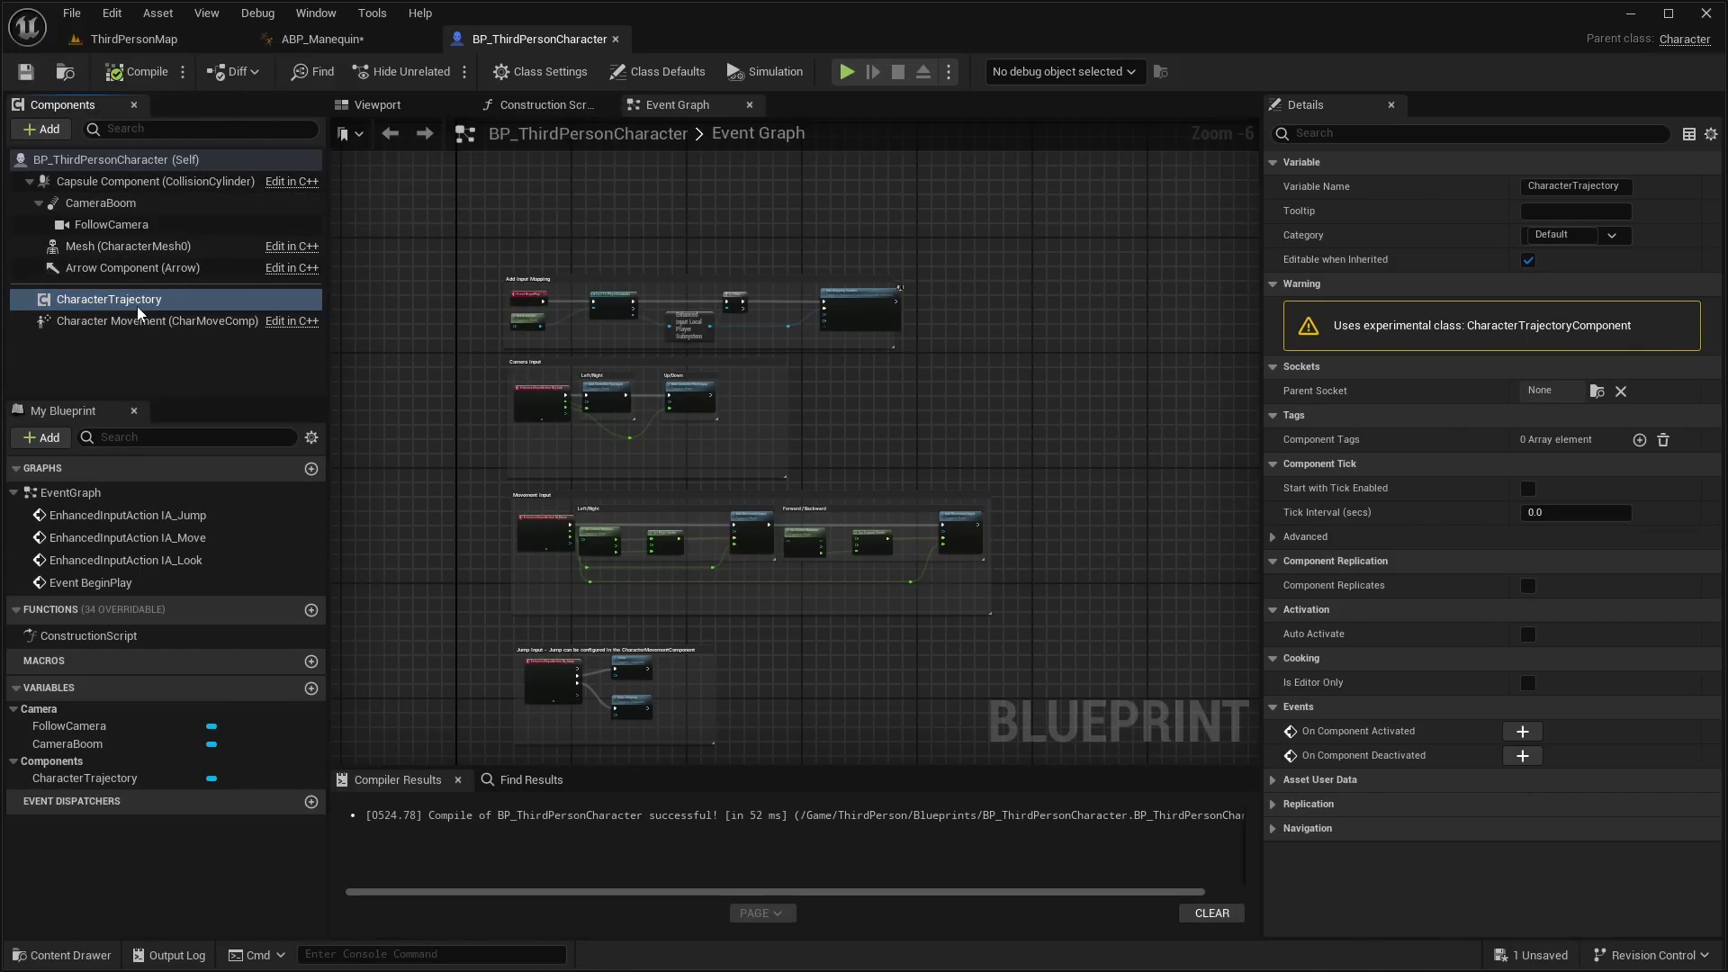
click(326, 40)
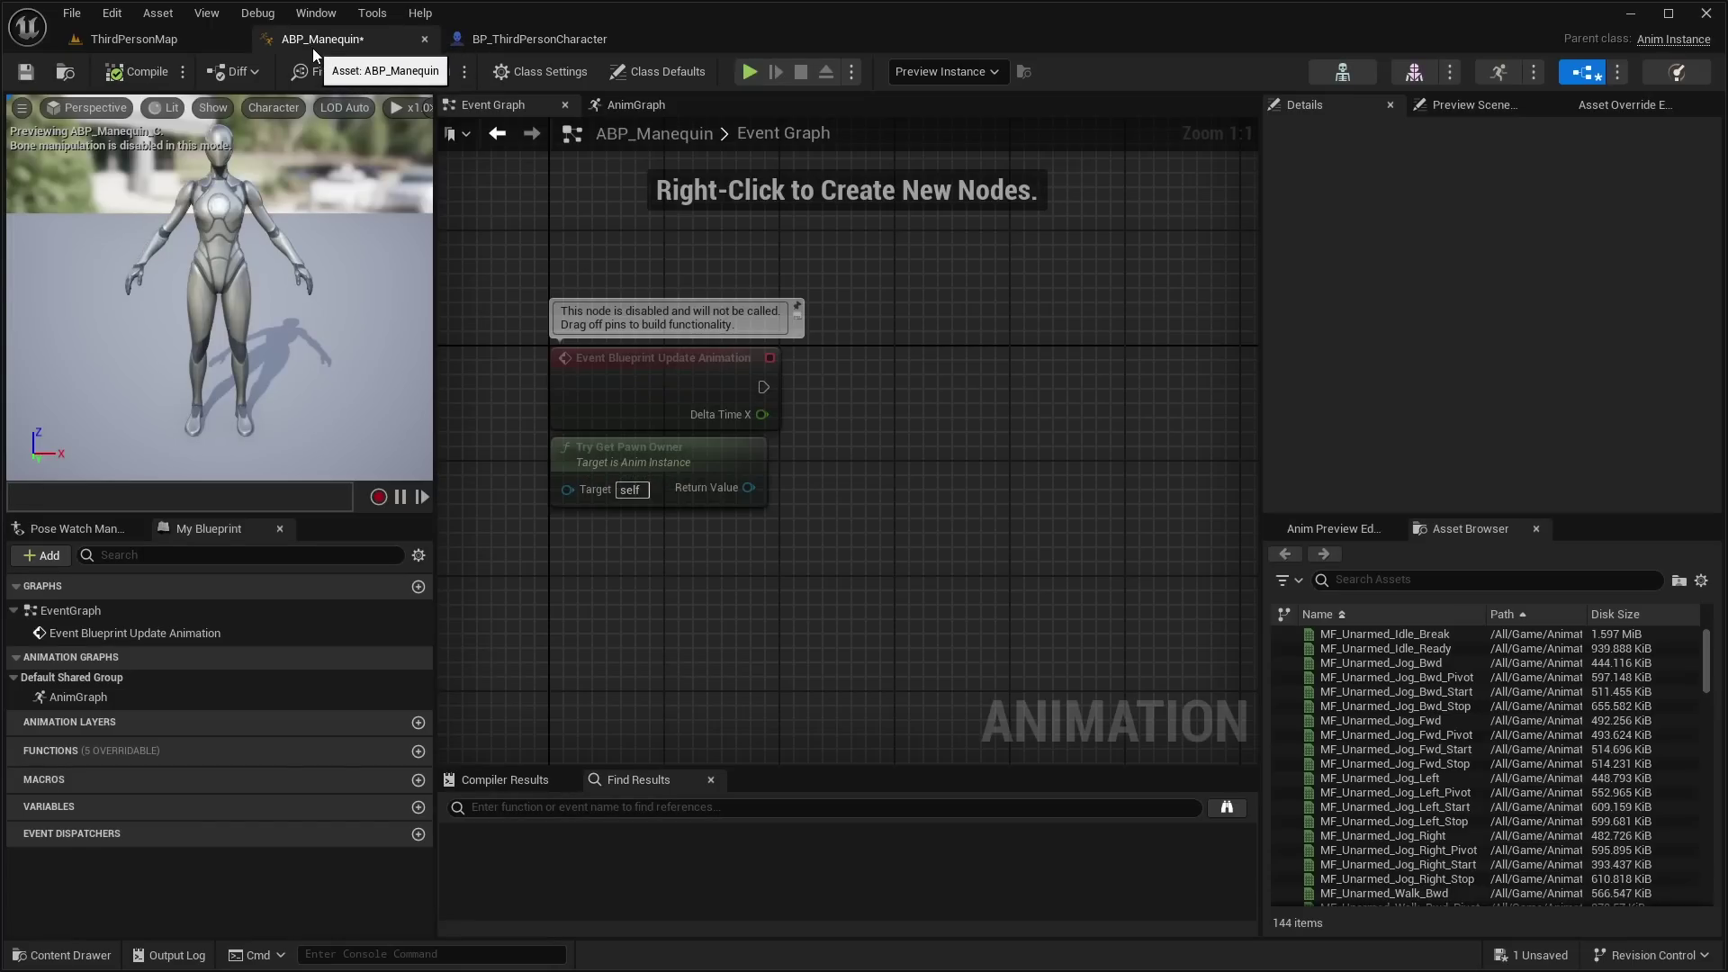
Step: Add an Event Blueprint Begin Play node with Try Get Pawn Owner placed beneath it
right_drag(881, 334, 871, 441)
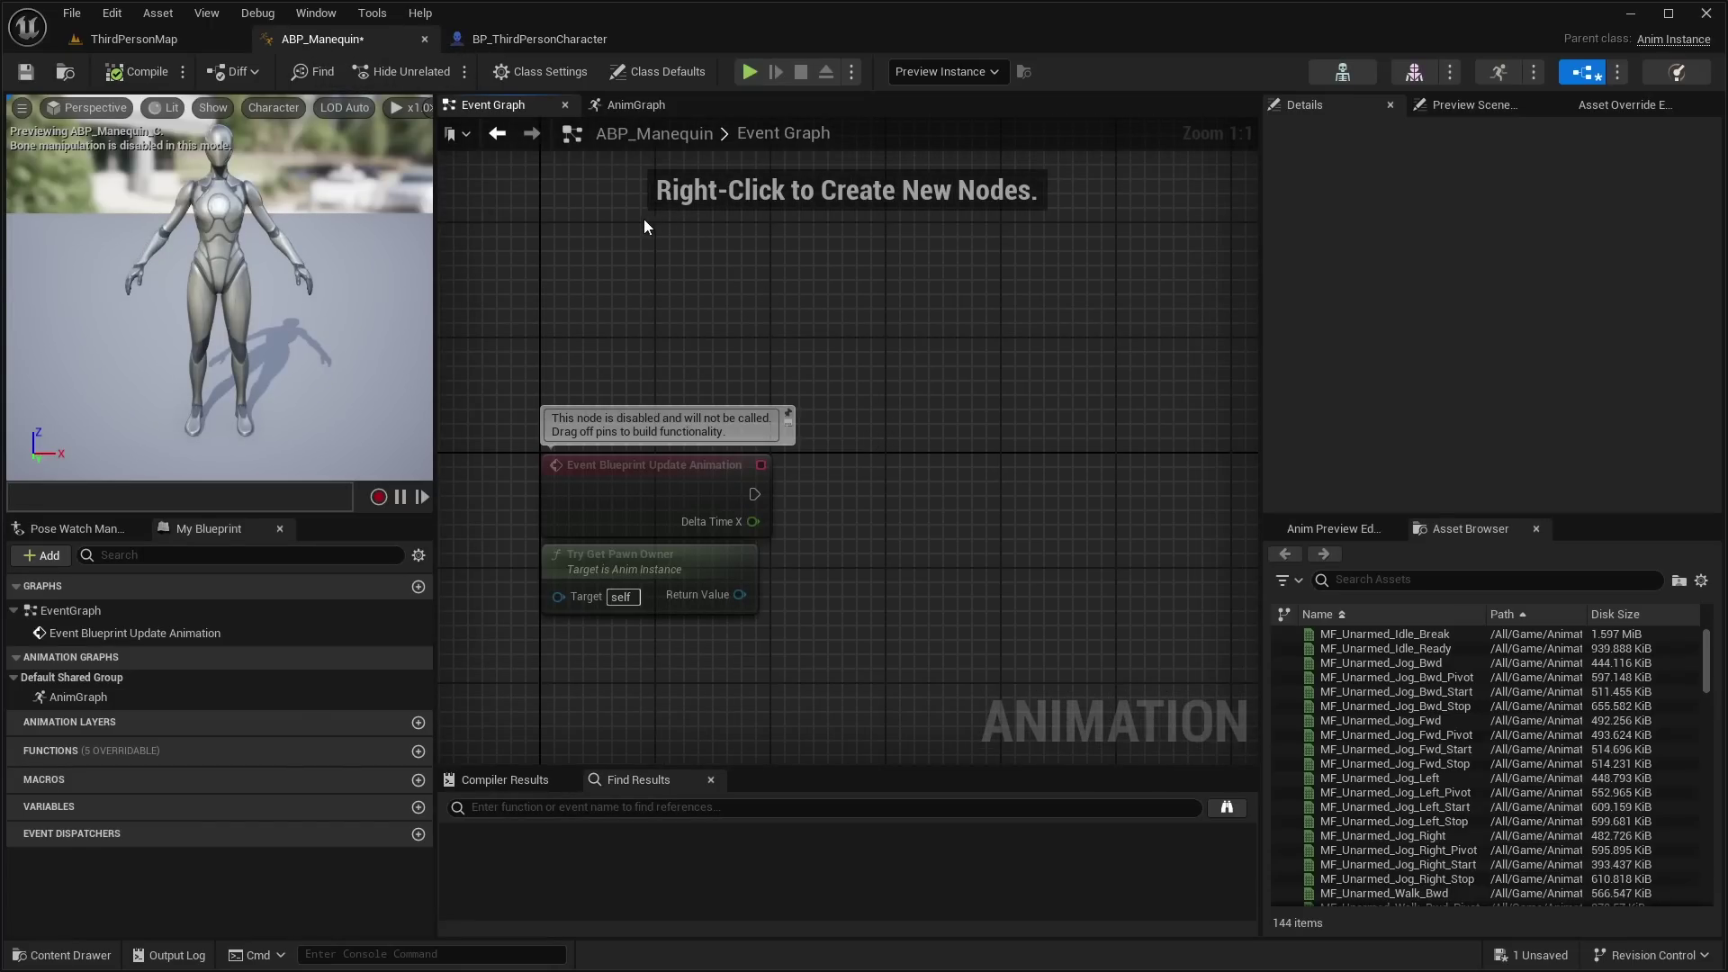
right_drag(644, 219, 653, 272)
right_click(641, 272)
text(ev)
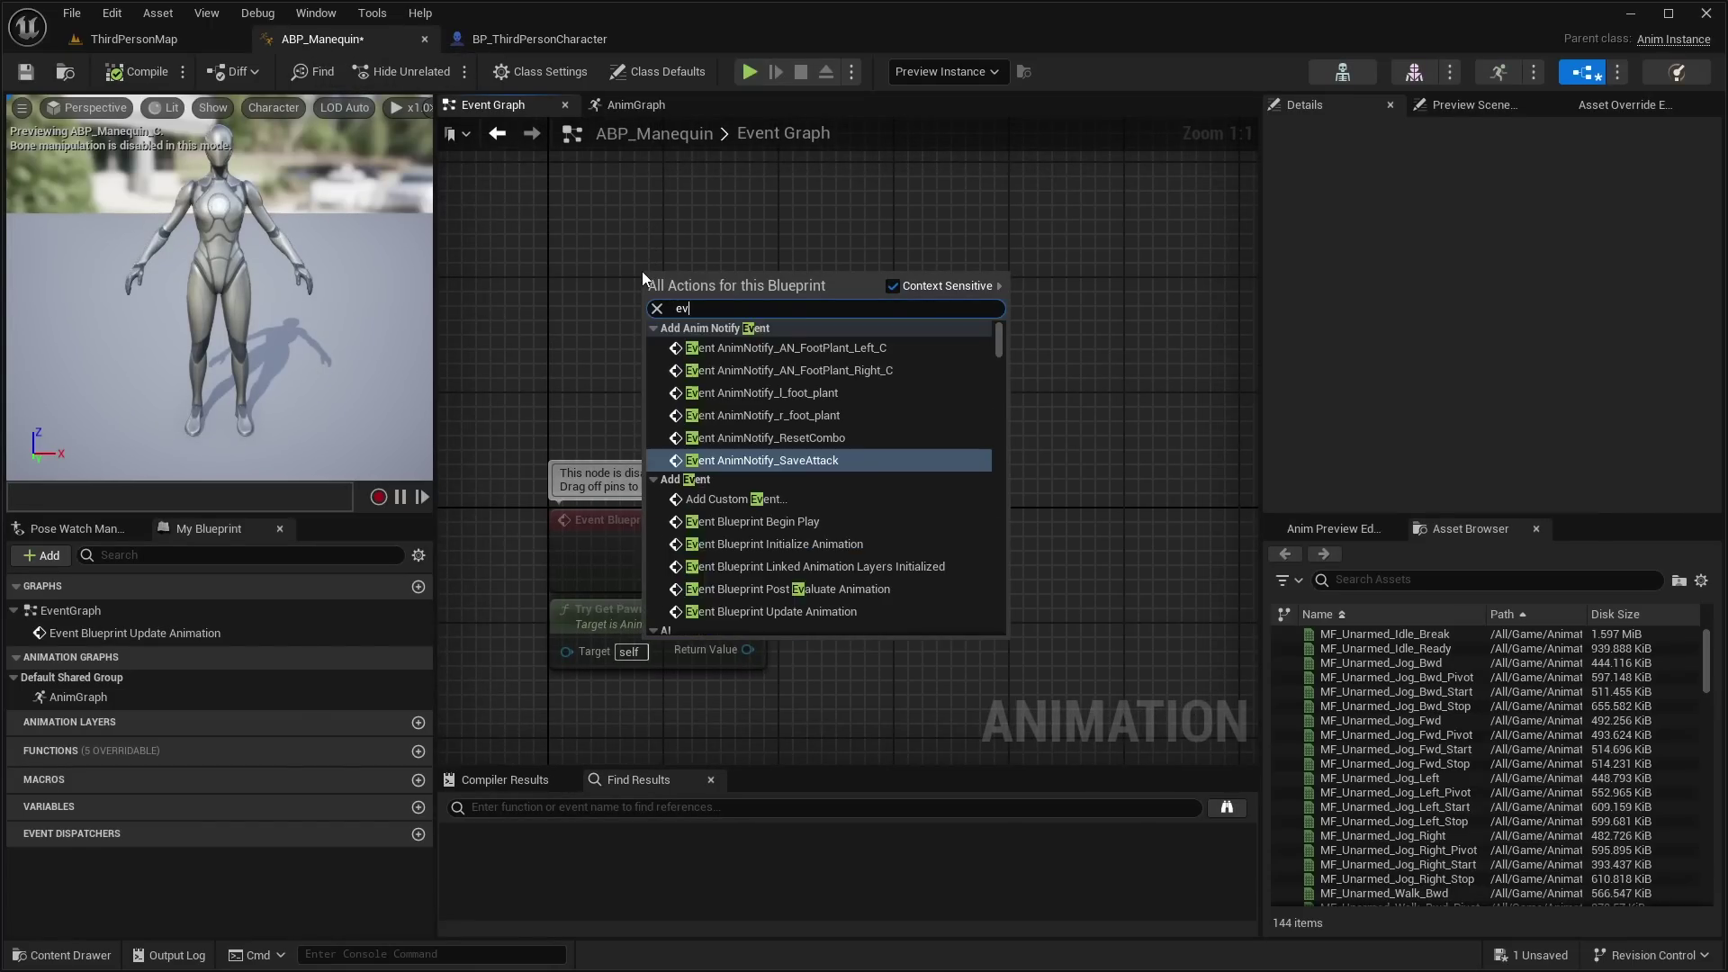
text(ent begin play)
key(Return)
right_drag(823, 637, 889, 633)
drag(770, 640, 828, 334)
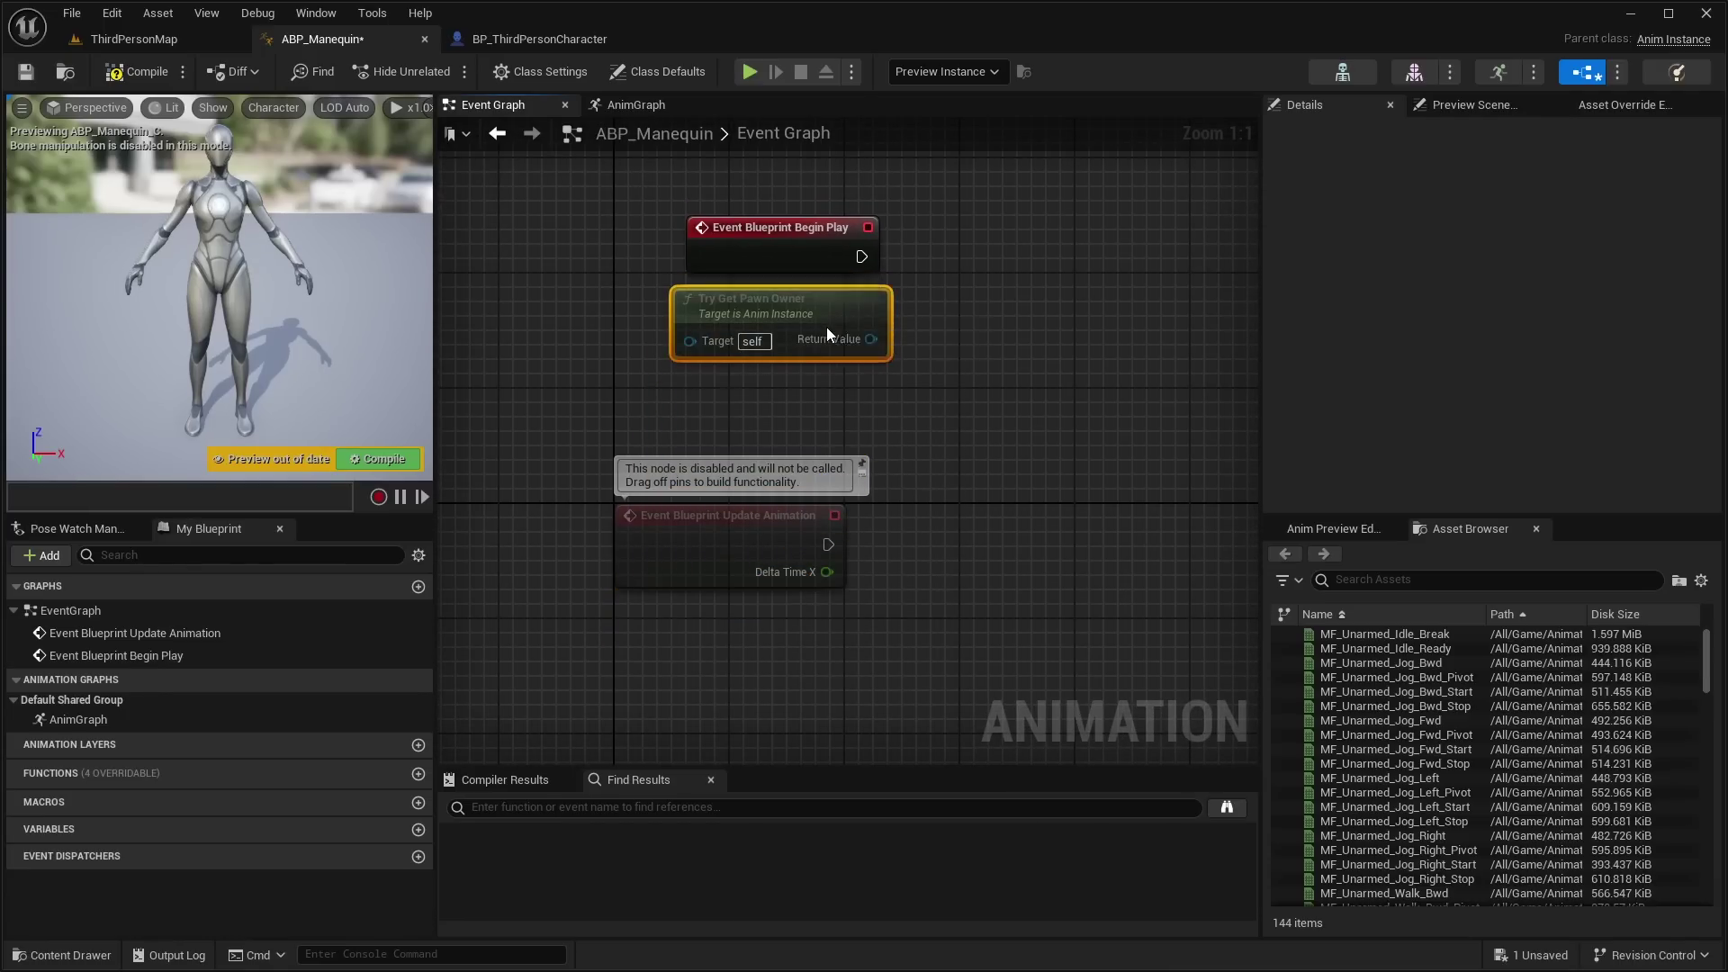
right_drag(828, 334, 761, 379)
Step: Cast the pawn owner to BP_ThirdPersonCharacter on Begin Play and compile
drag(812, 390, 913, 267)
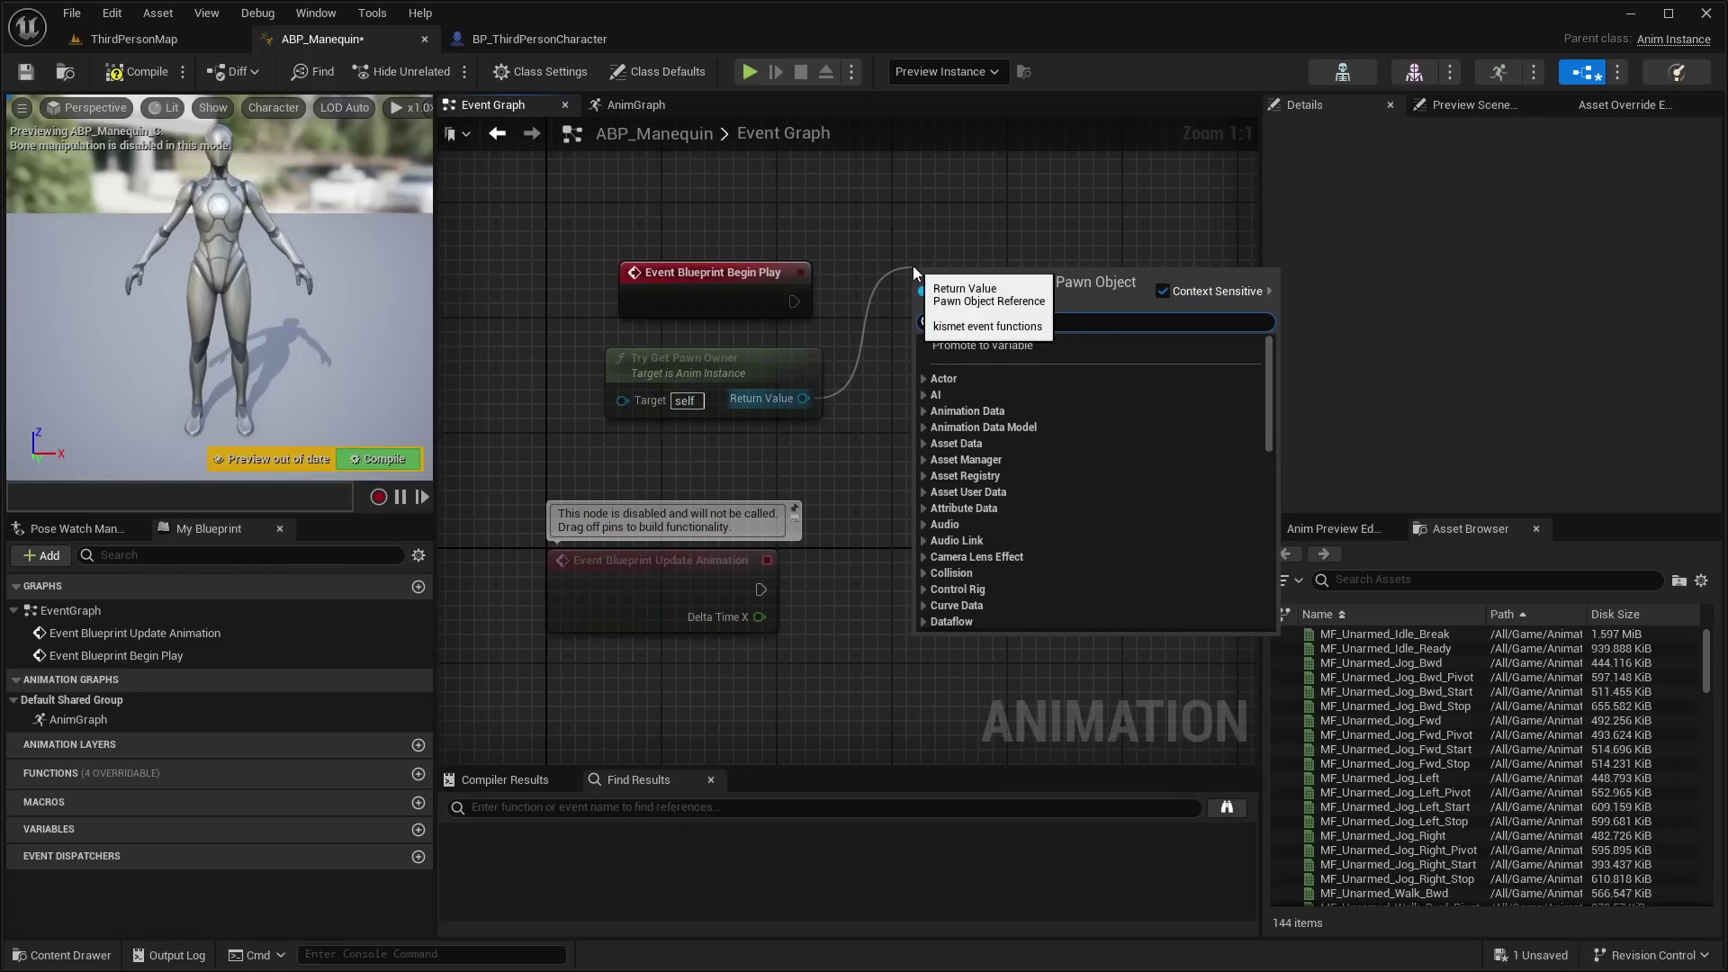
text(cast to third)
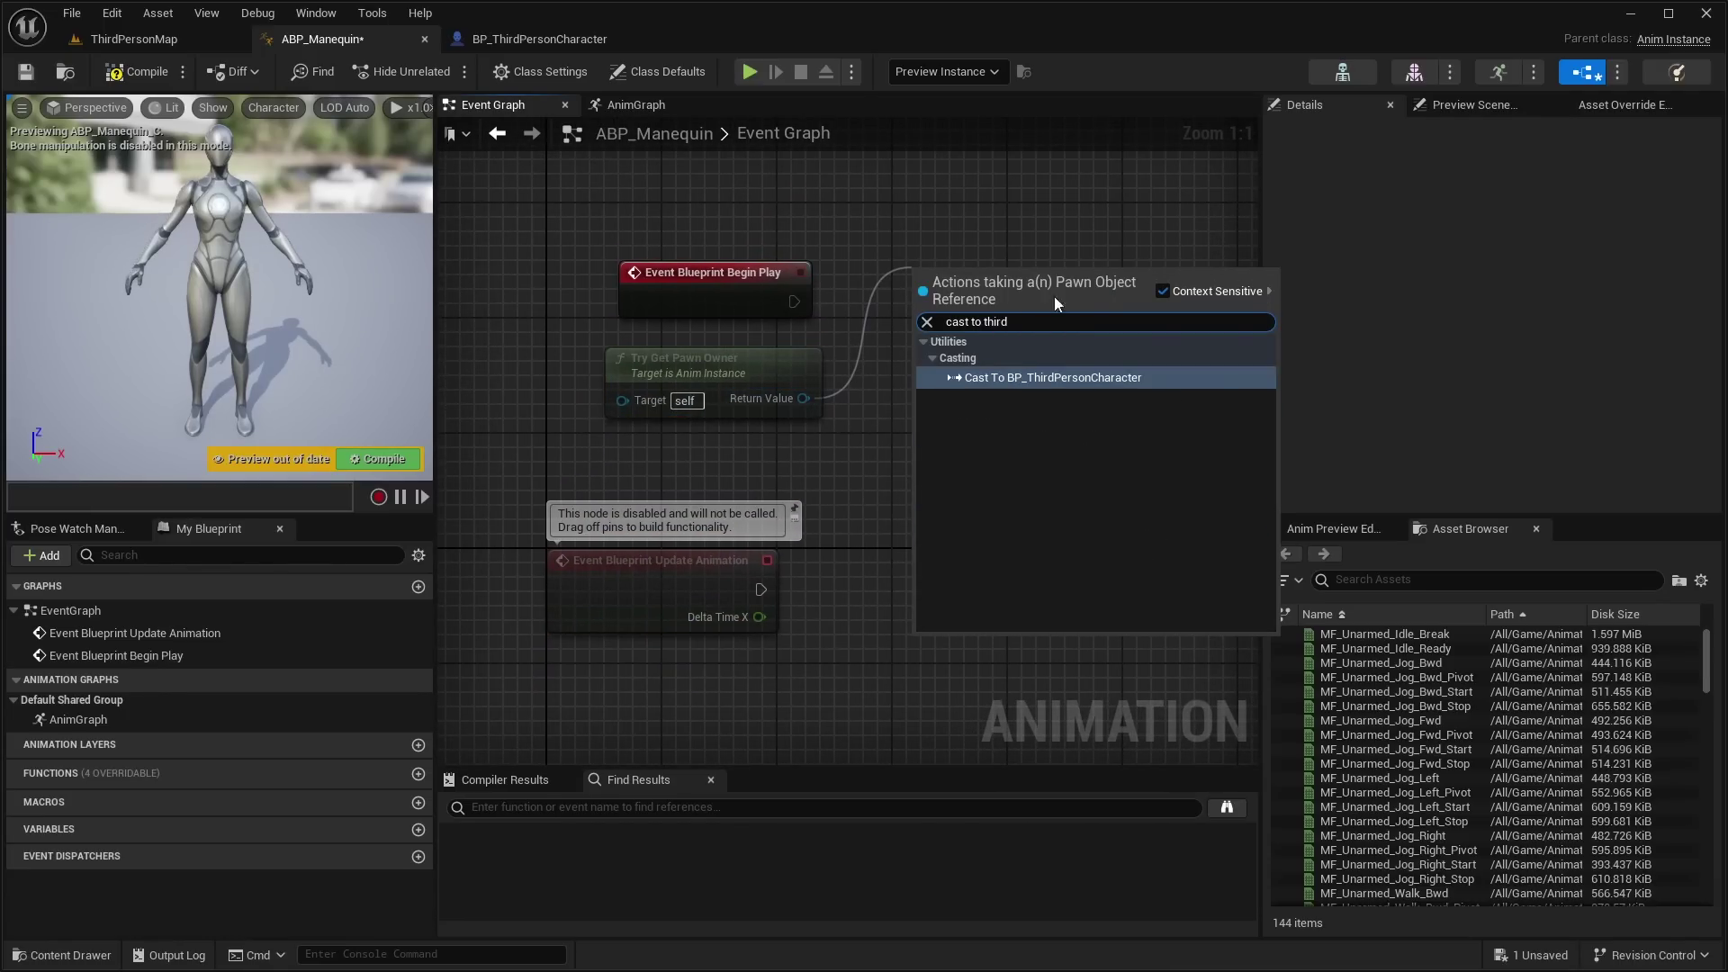
click(1075, 379)
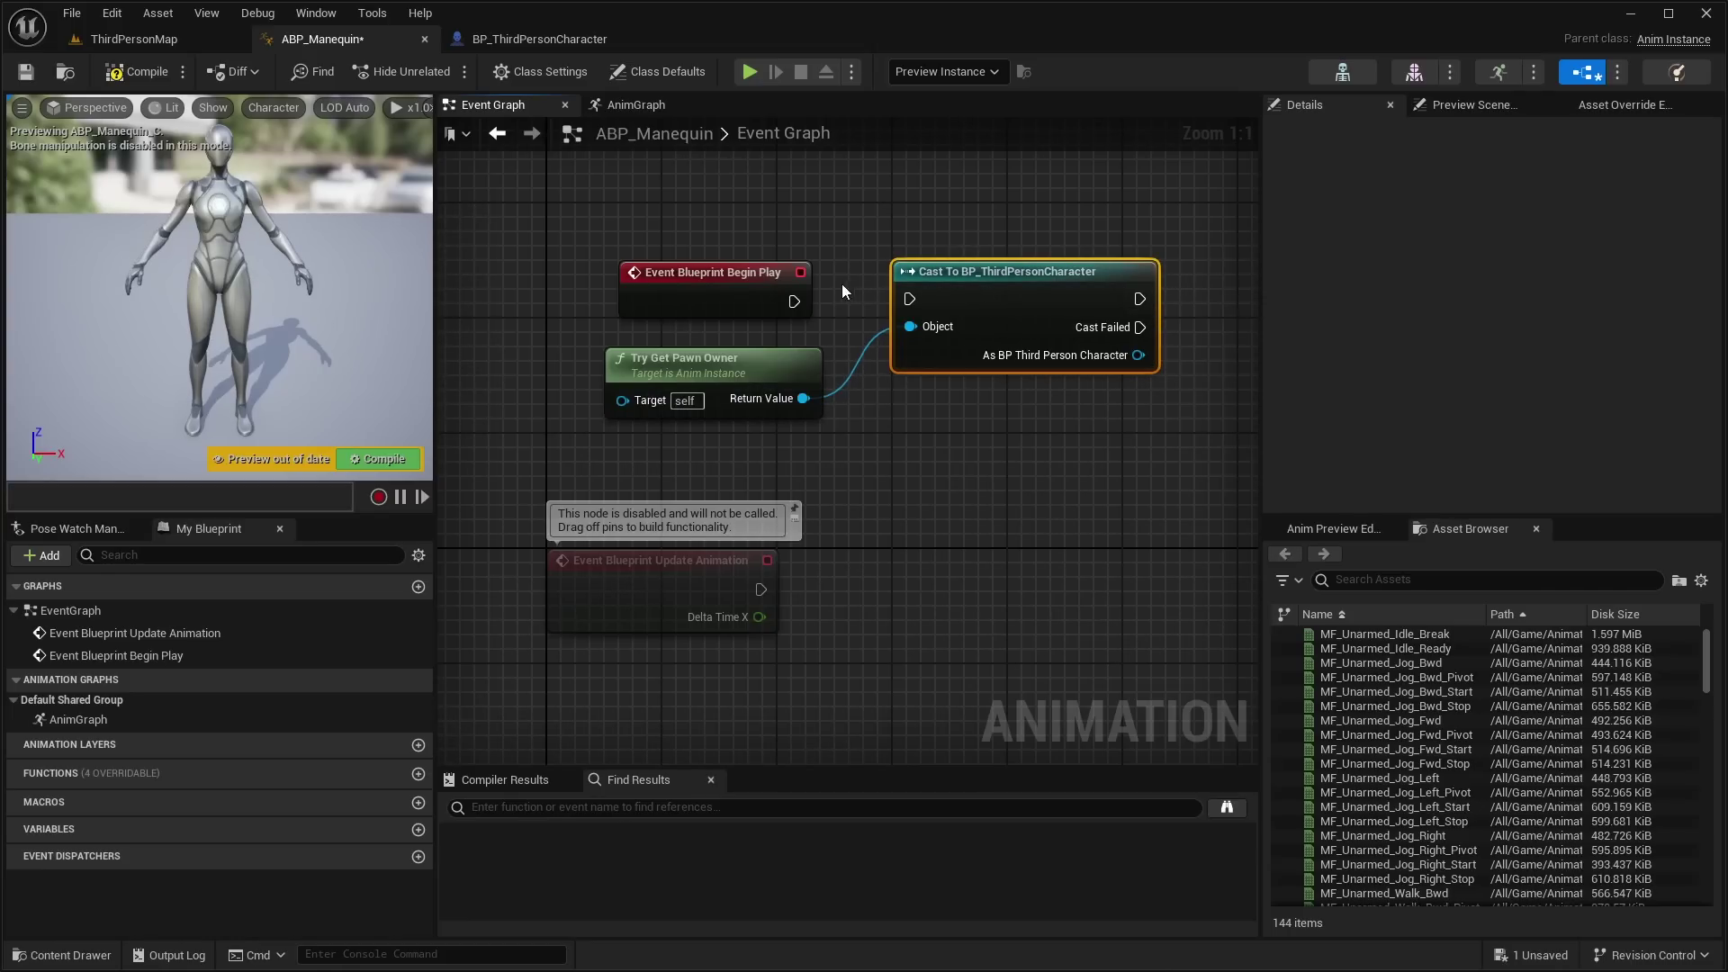
drag(794, 301, 910, 299)
right_drag(1116, 400, 1044, 396)
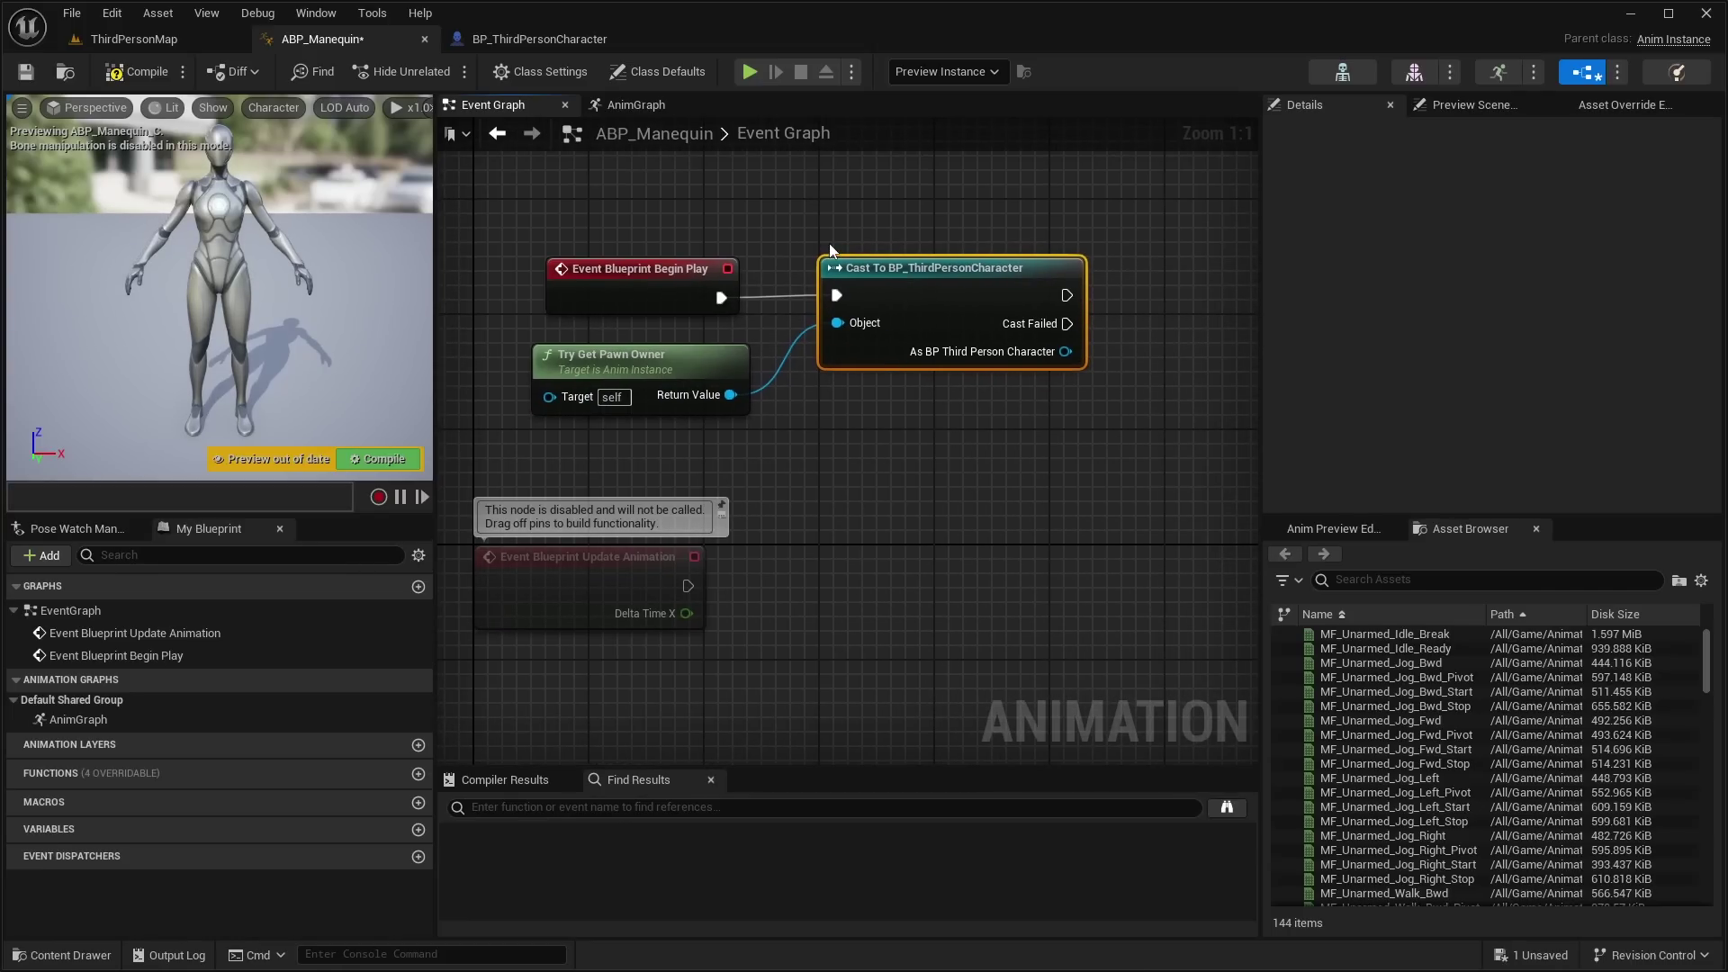
click(142, 72)
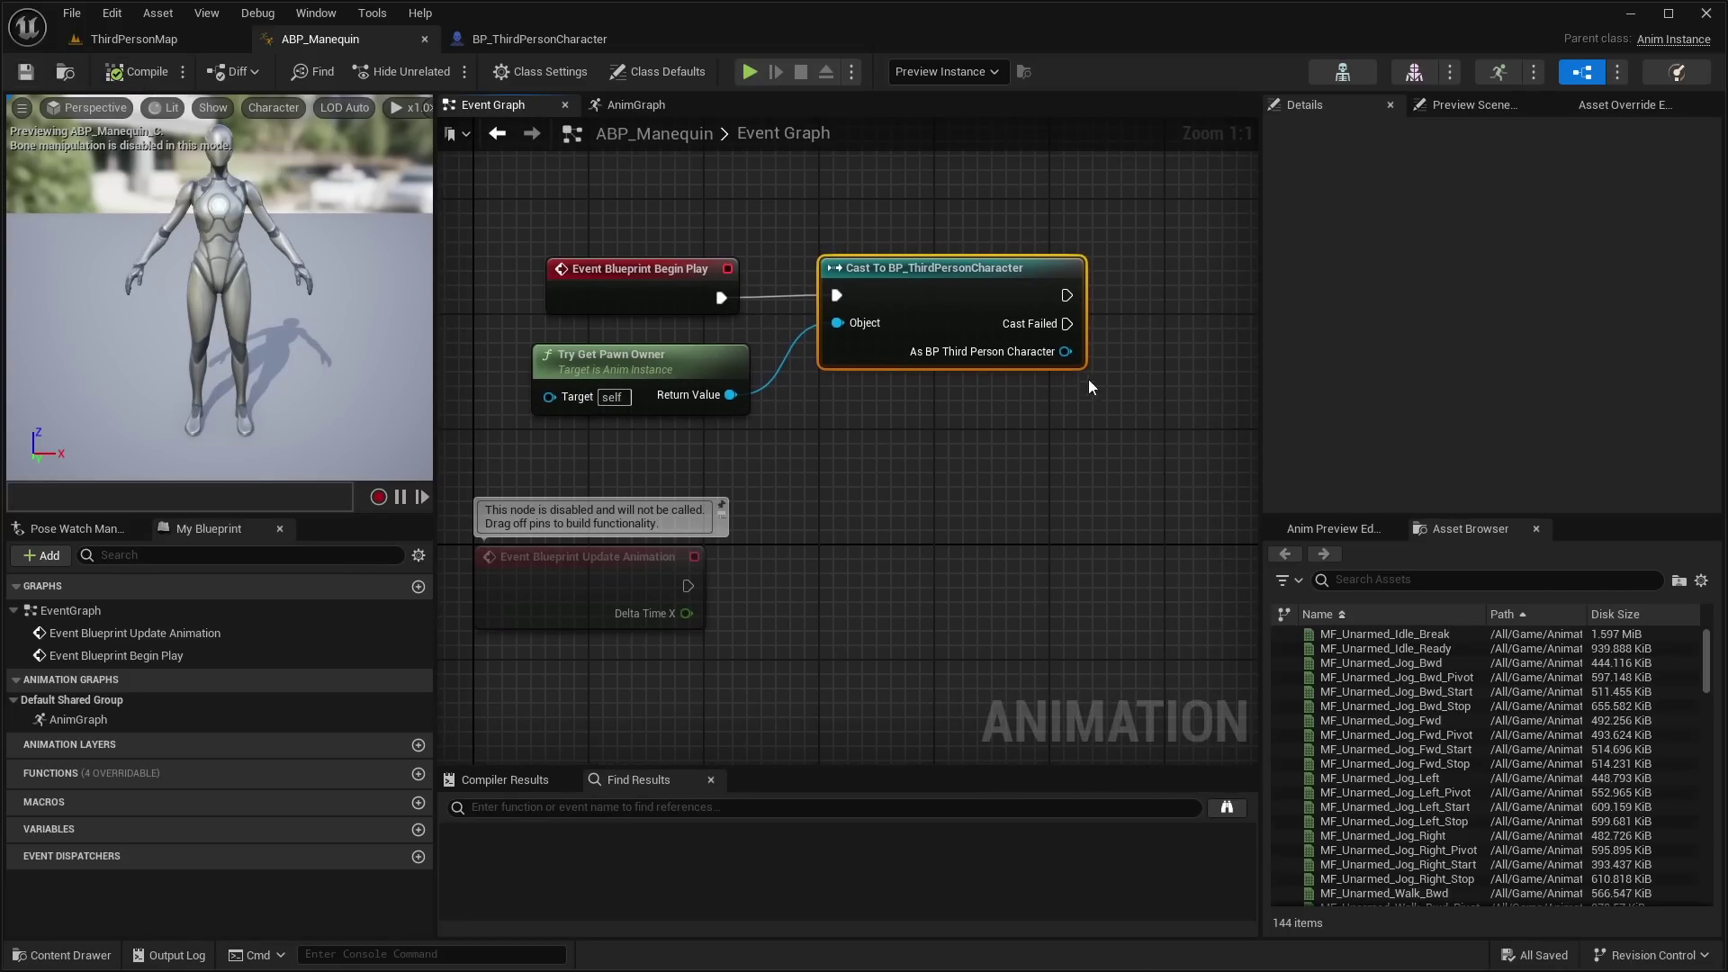
Step: Promote the cast result to an As BP Third Person Character variable and save
right_drag(1089, 388, 1023, 393)
scroll(1015, 378, down, 1)
scroll(1049, 353, up, 1)
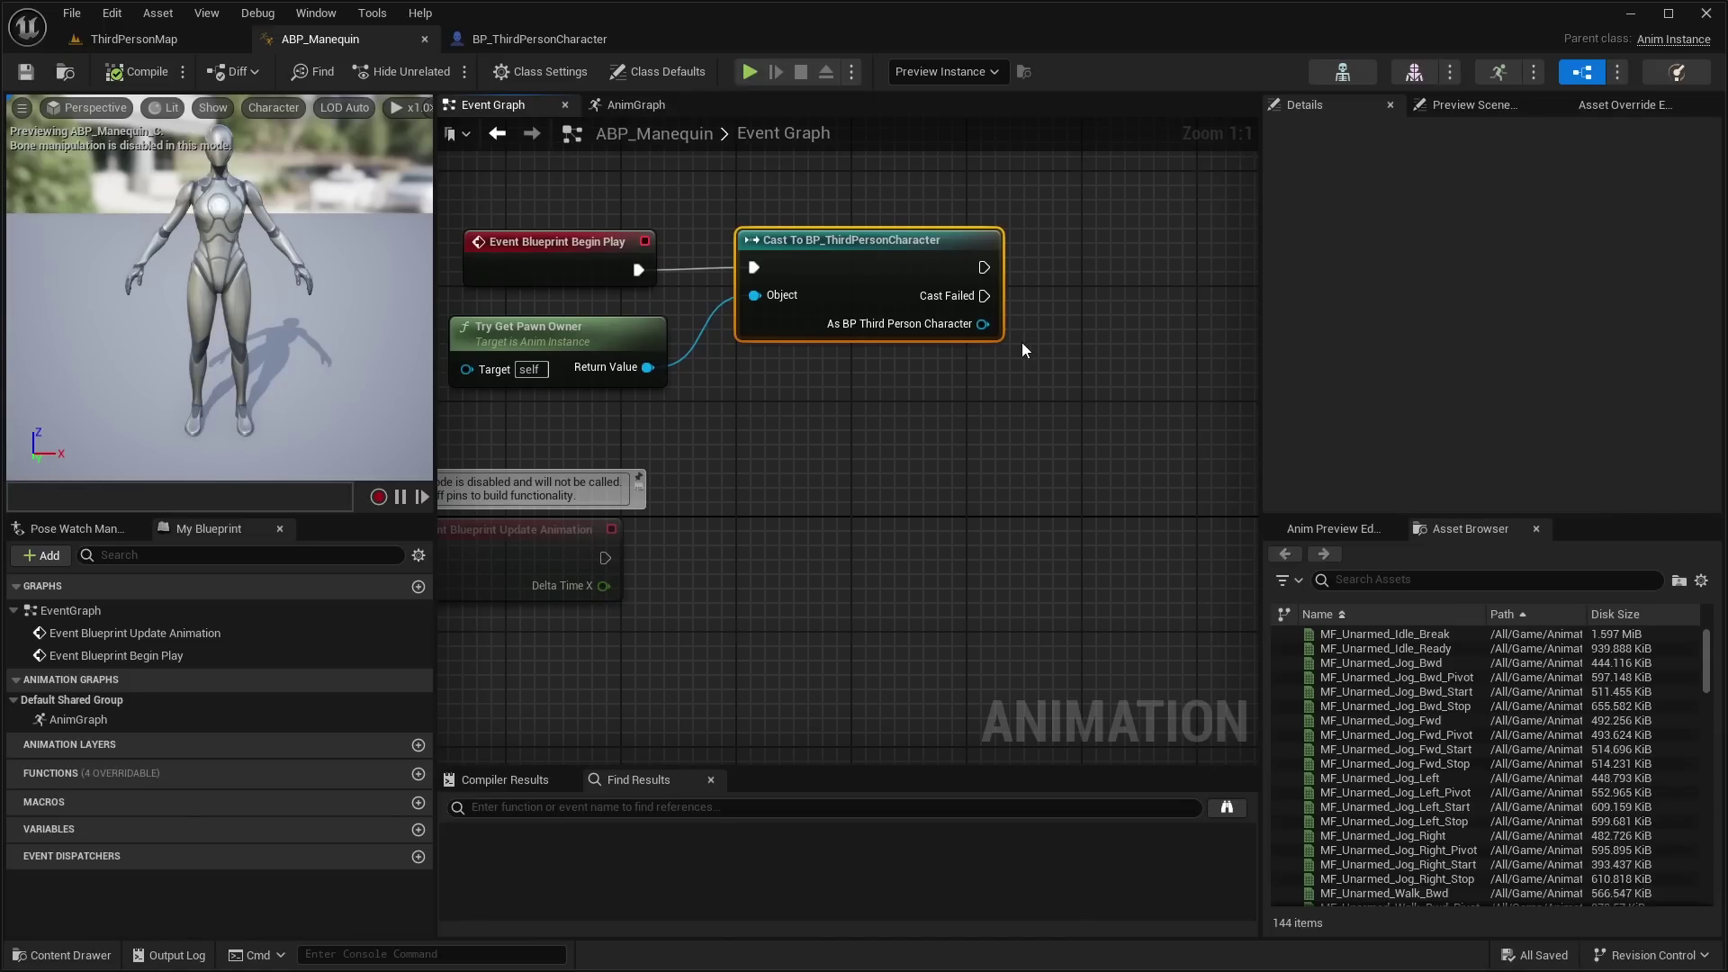
drag(983, 324, 1085, 310)
click(1120, 353)
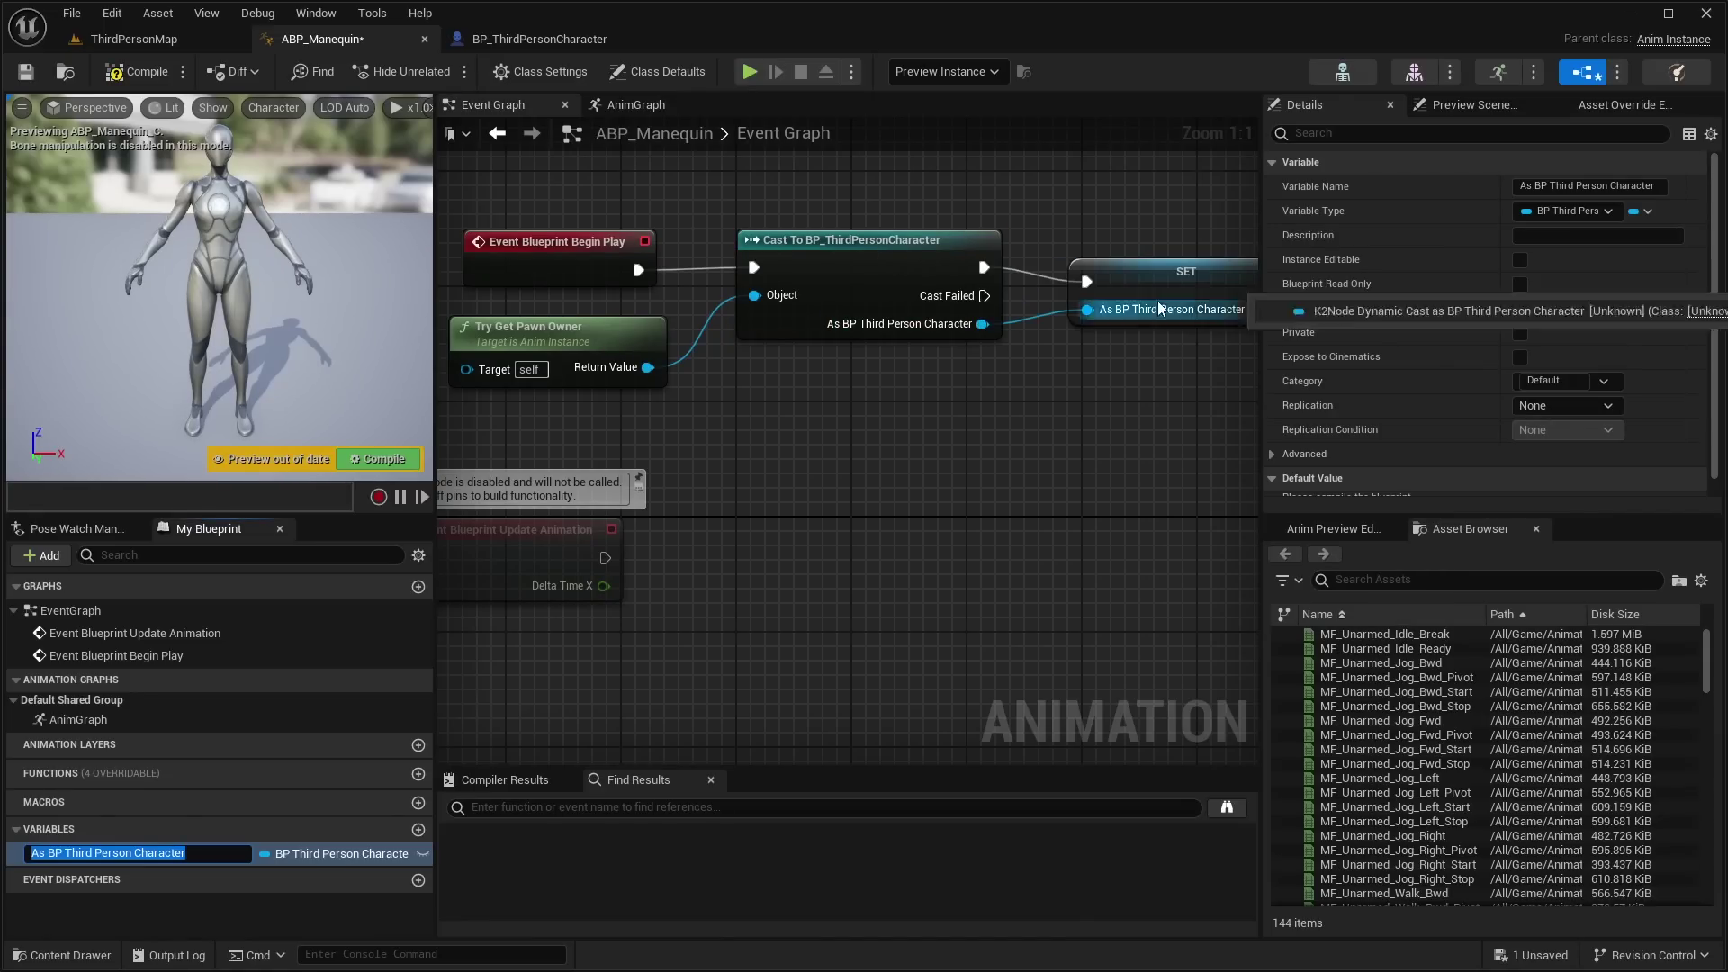
click(1108, 241)
scroll(1112, 297, down, 1)
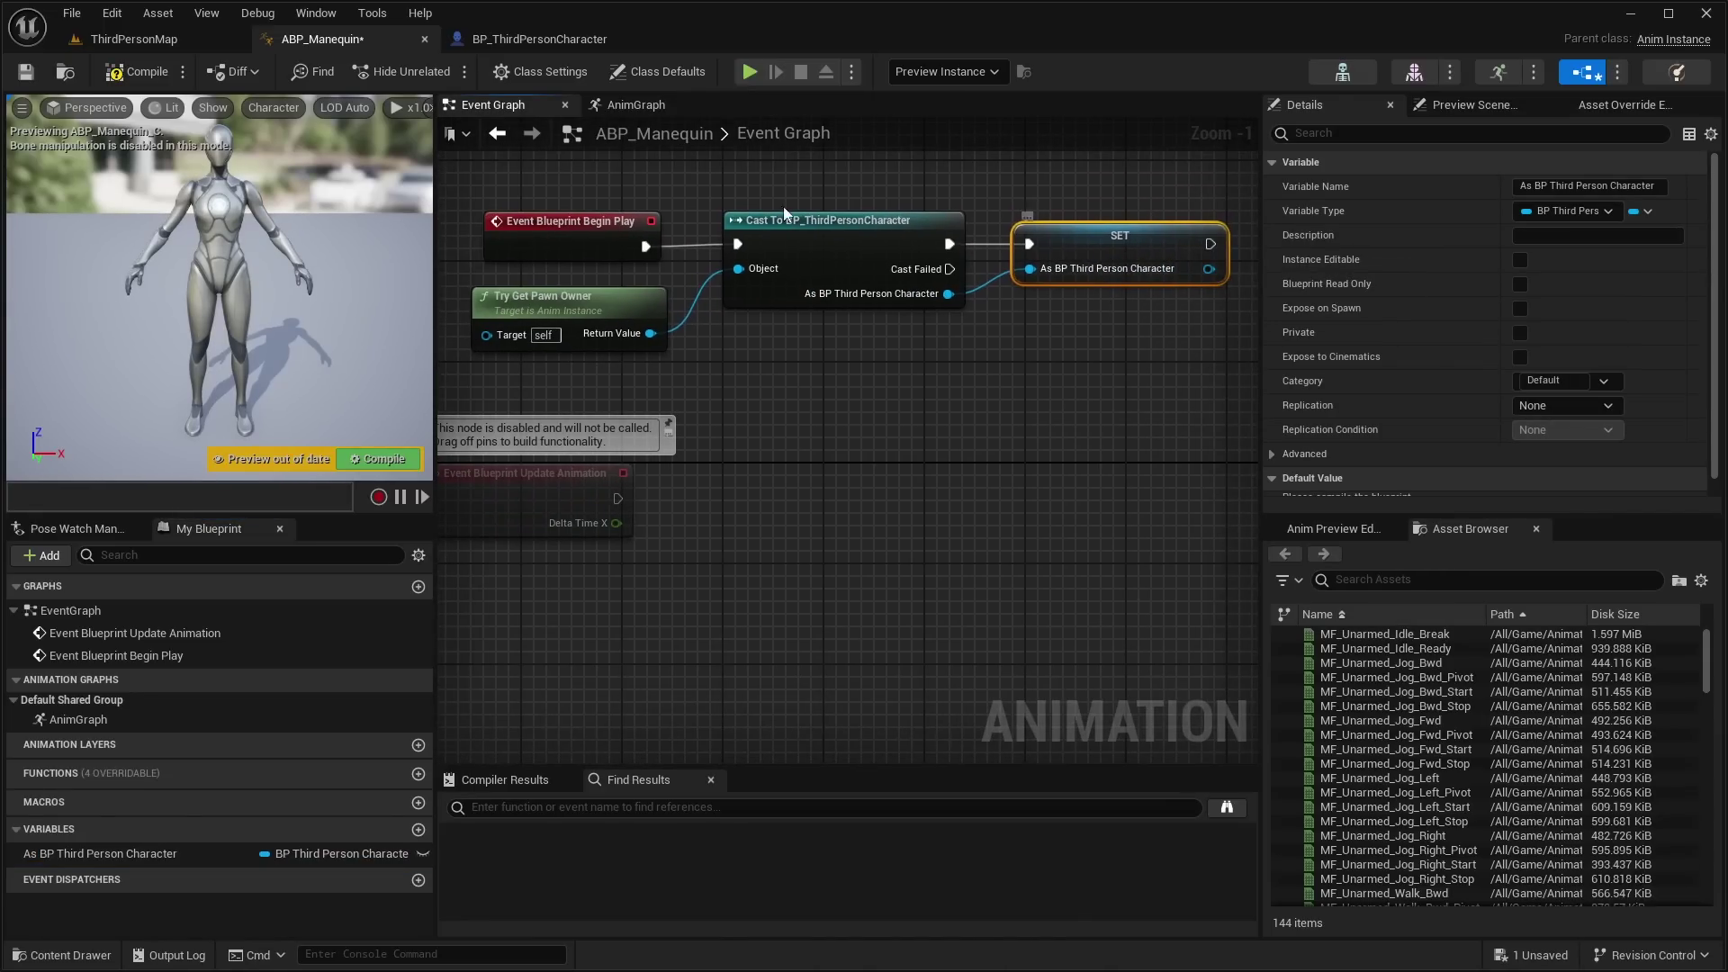
key(ctrl+s)
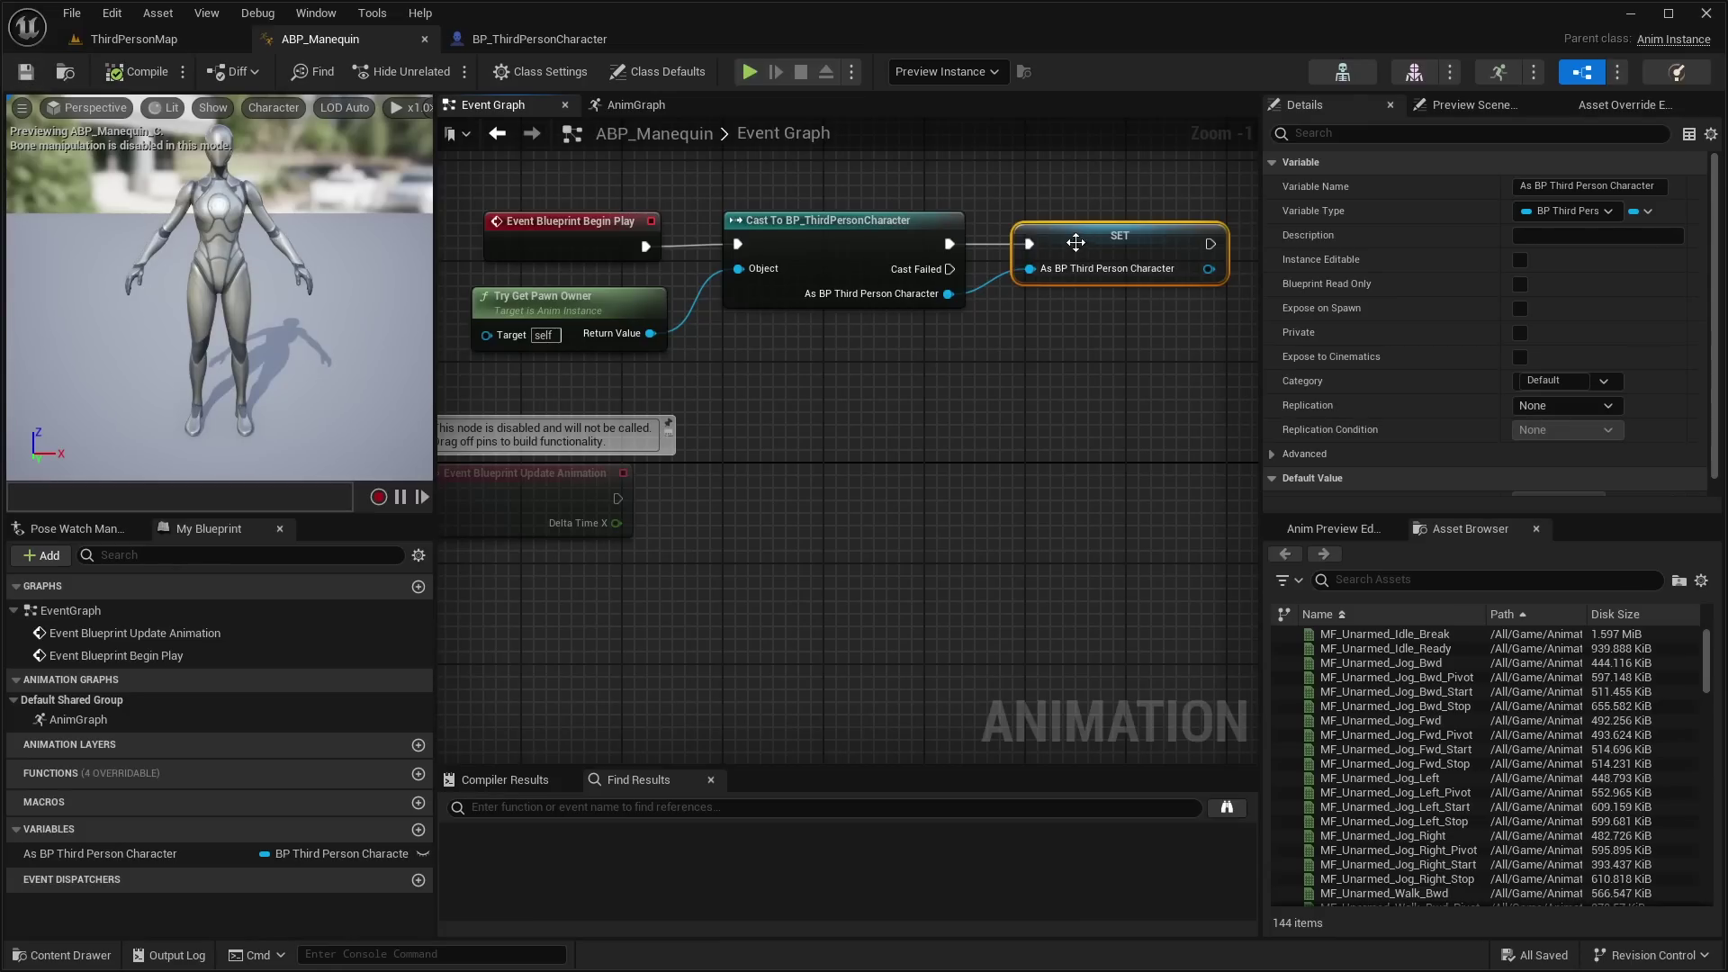
right_drag(1075, 243, 1104, 270)
click(657, 439)
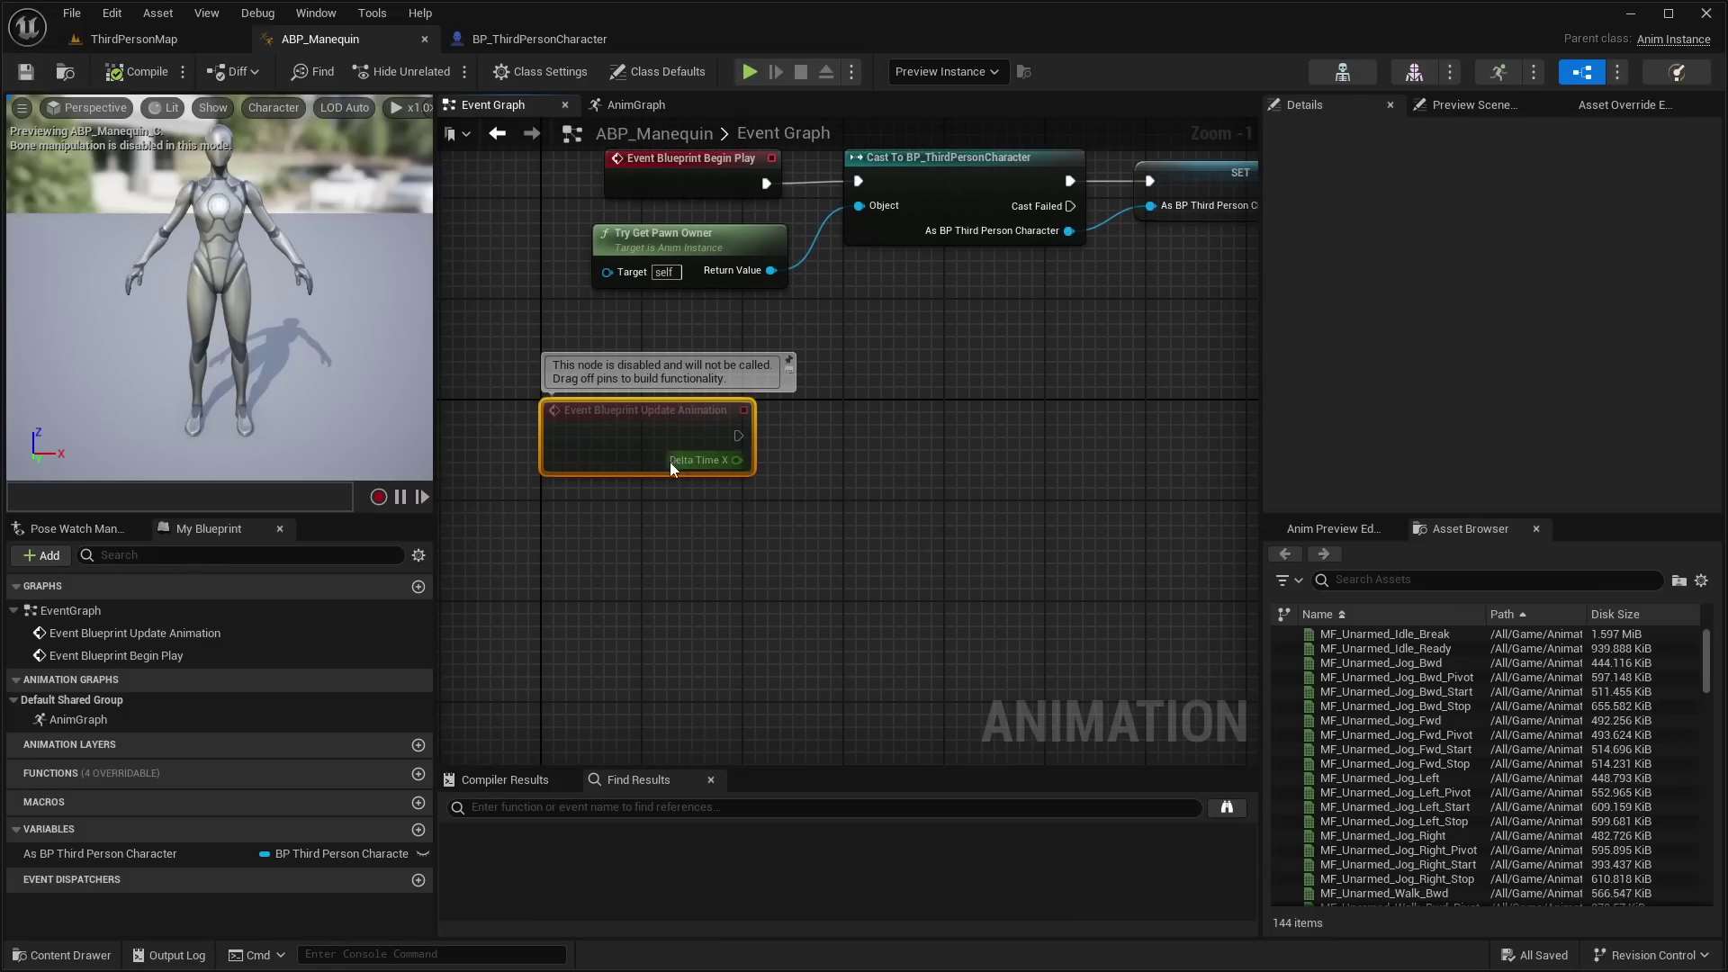
Step: Check the As BP Third Person Character variable with Is Valid on Update Animation
right_drag(629, 443, 605, 411)
drag(90, 853, 567, 499)
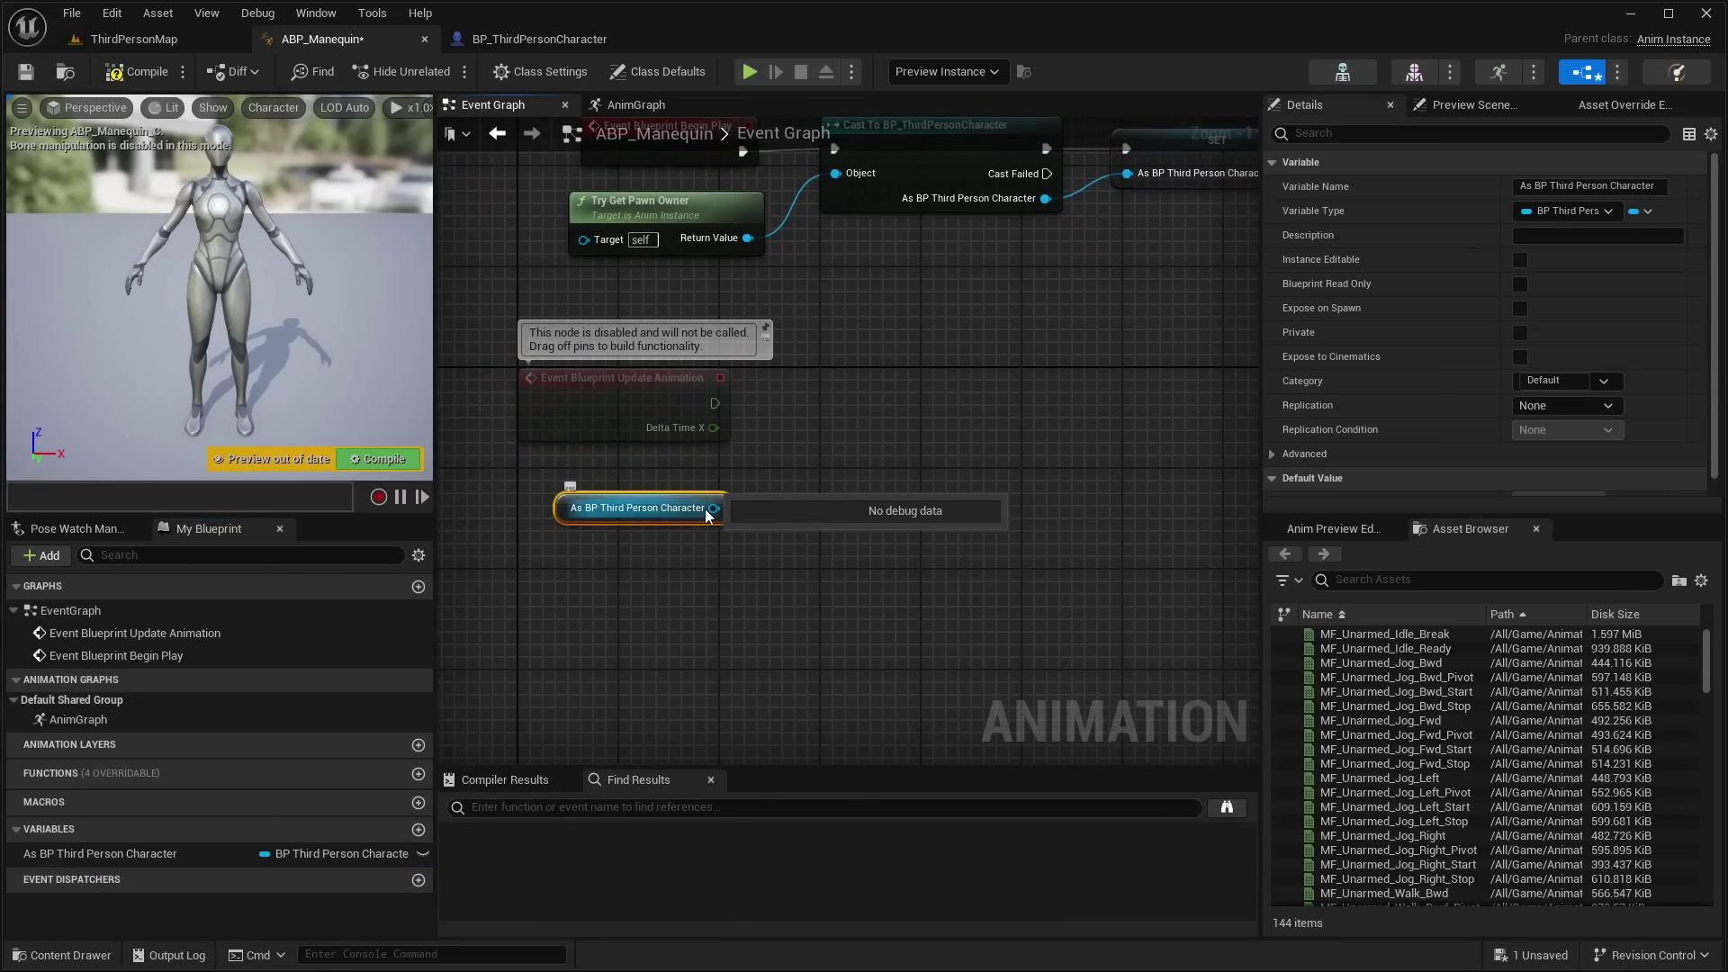
drag(714, 509, 820, 432)
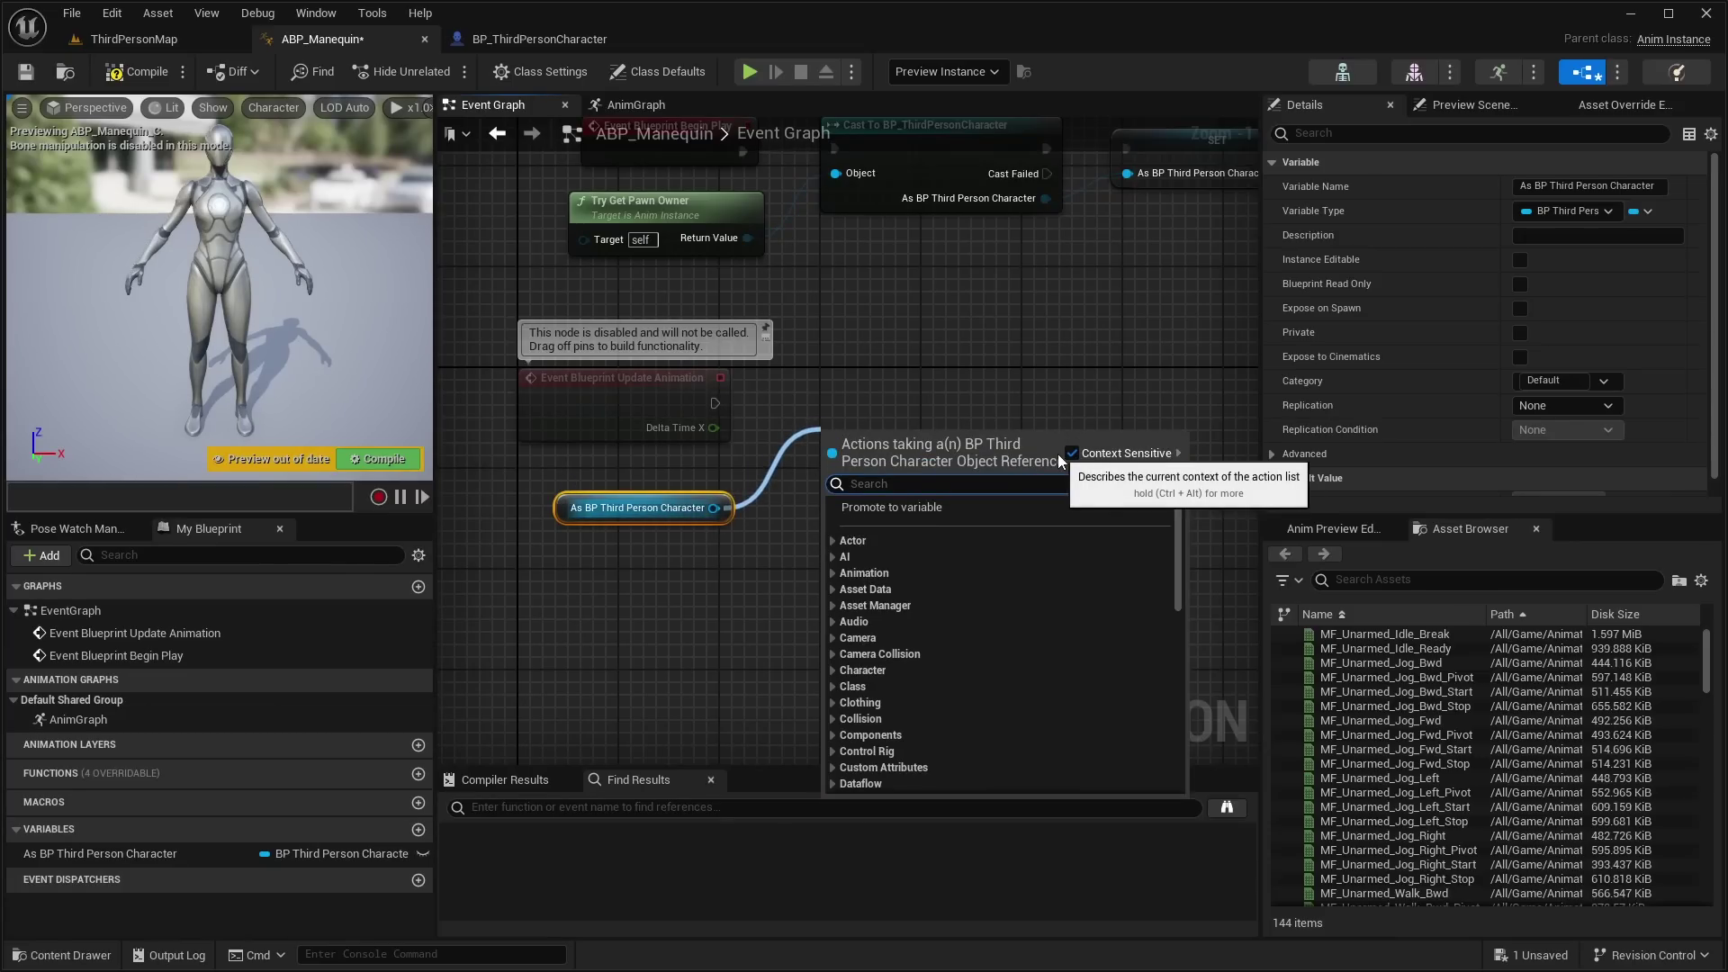
text(is valid)
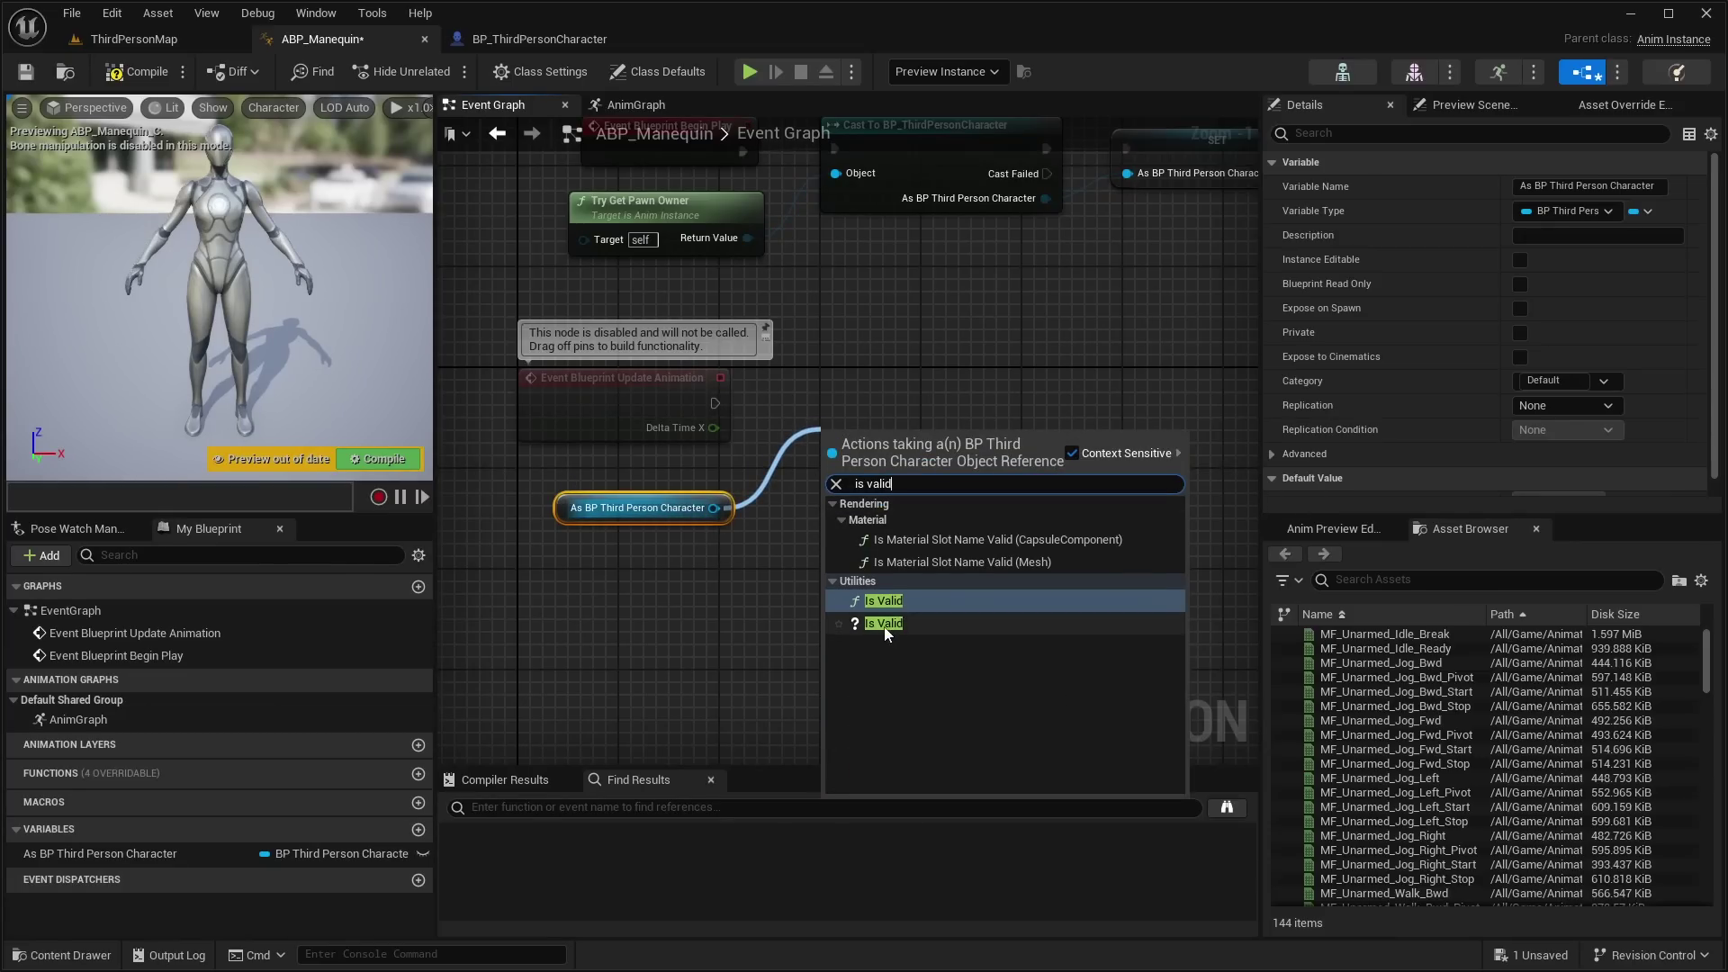
drag(864, 426, 784, 414)
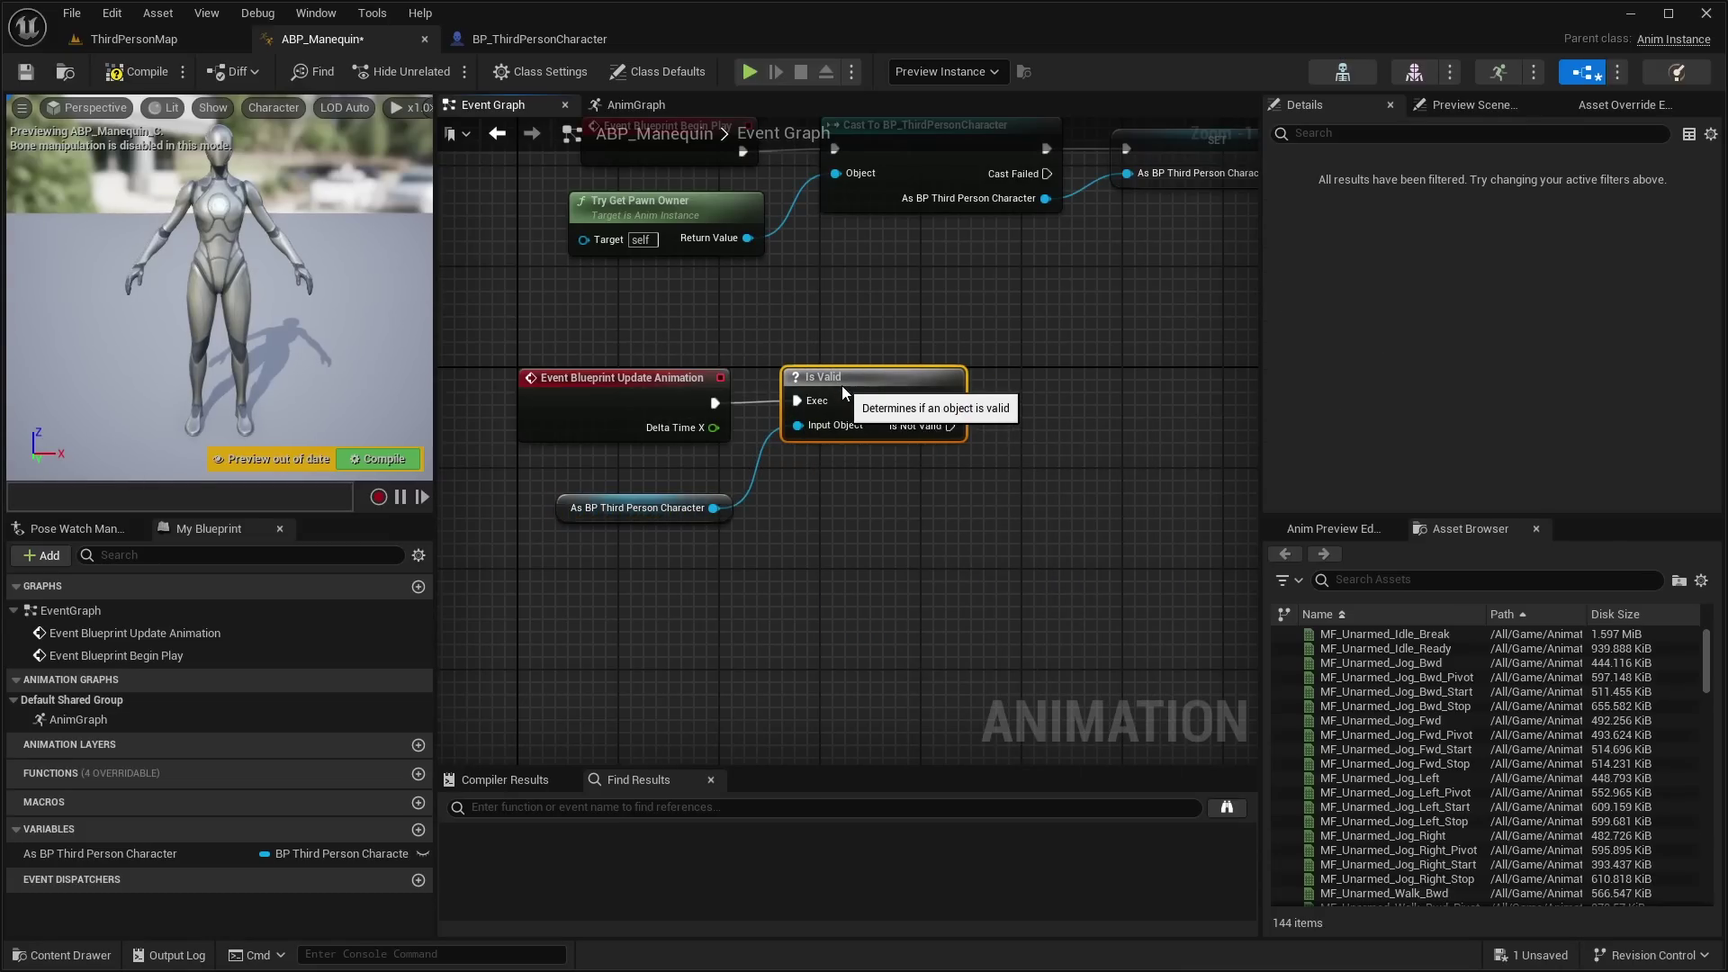
right_drag(840, 386, 787, 376)
Step: Get the Character Trajectory component from the character reference
drag(661, 498, 817, 493)
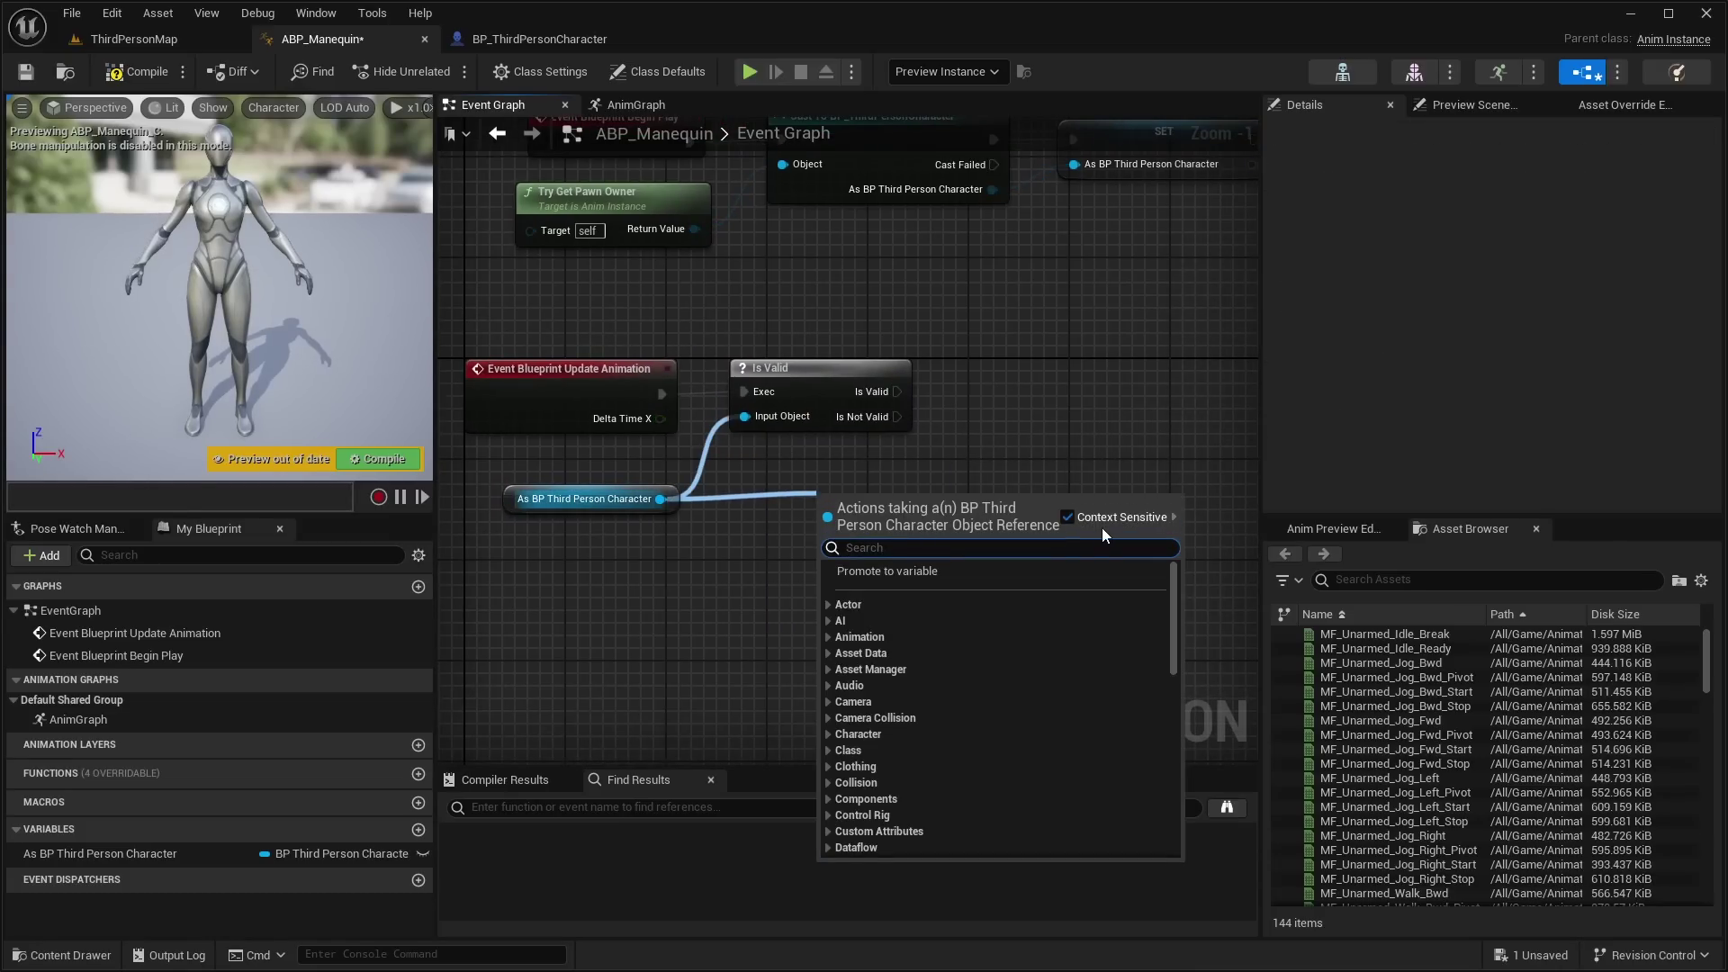
text(character traj)
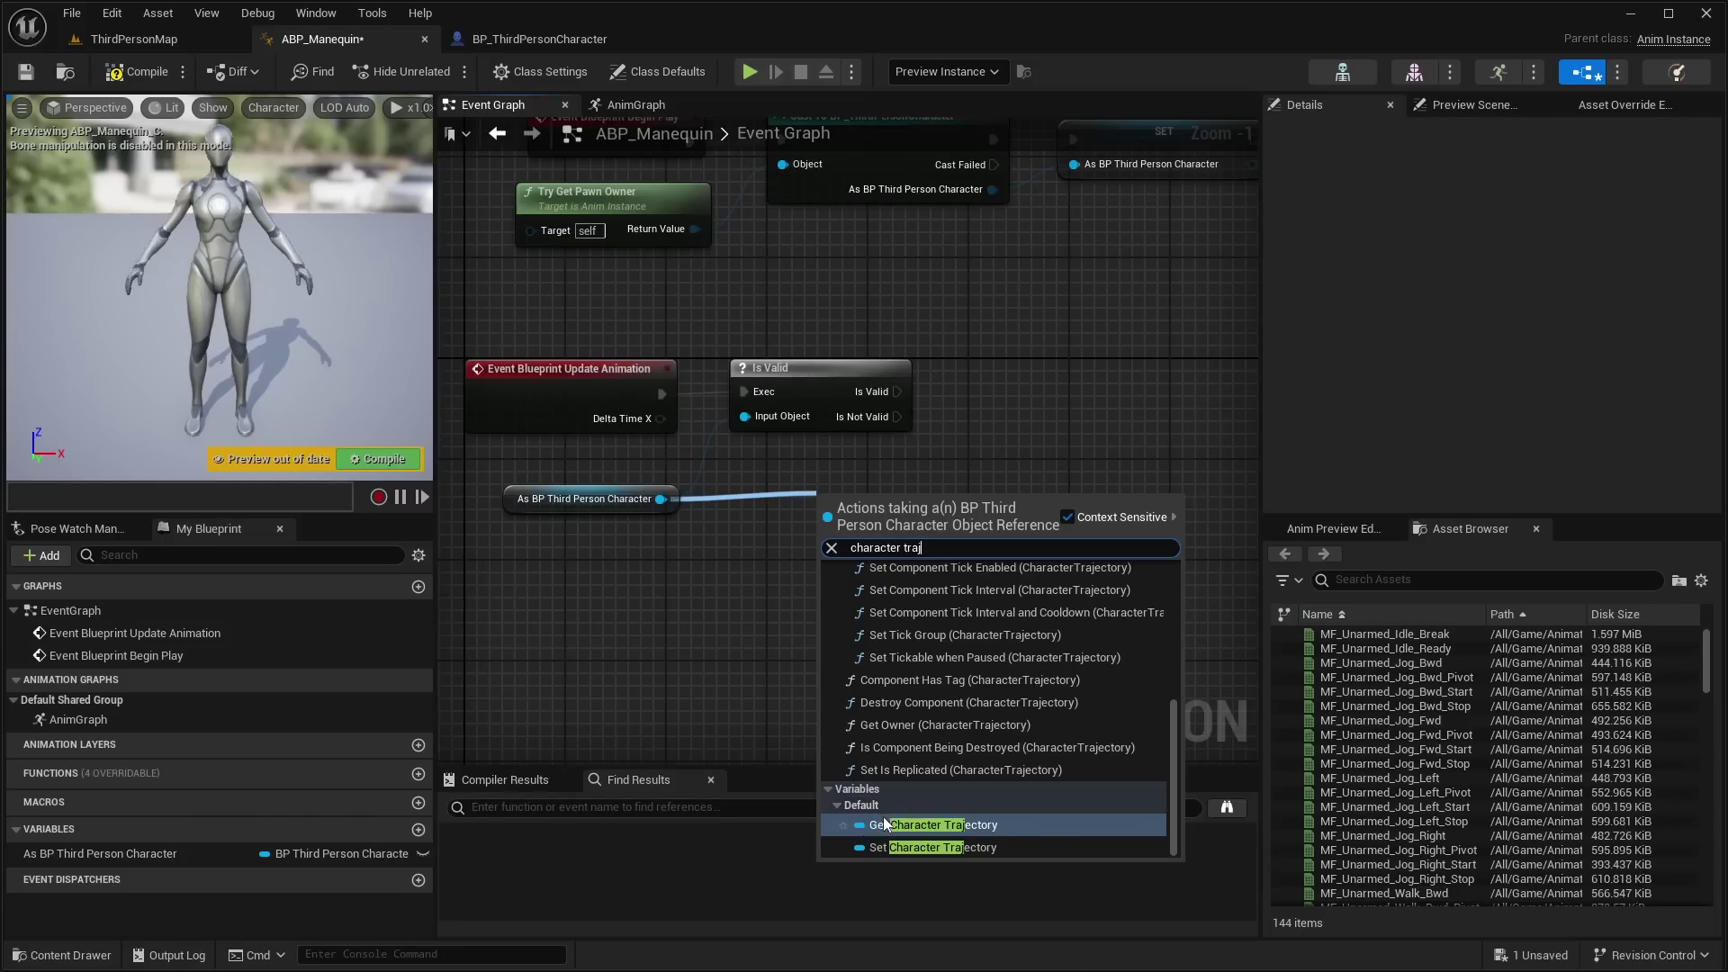
click(1002, 826)
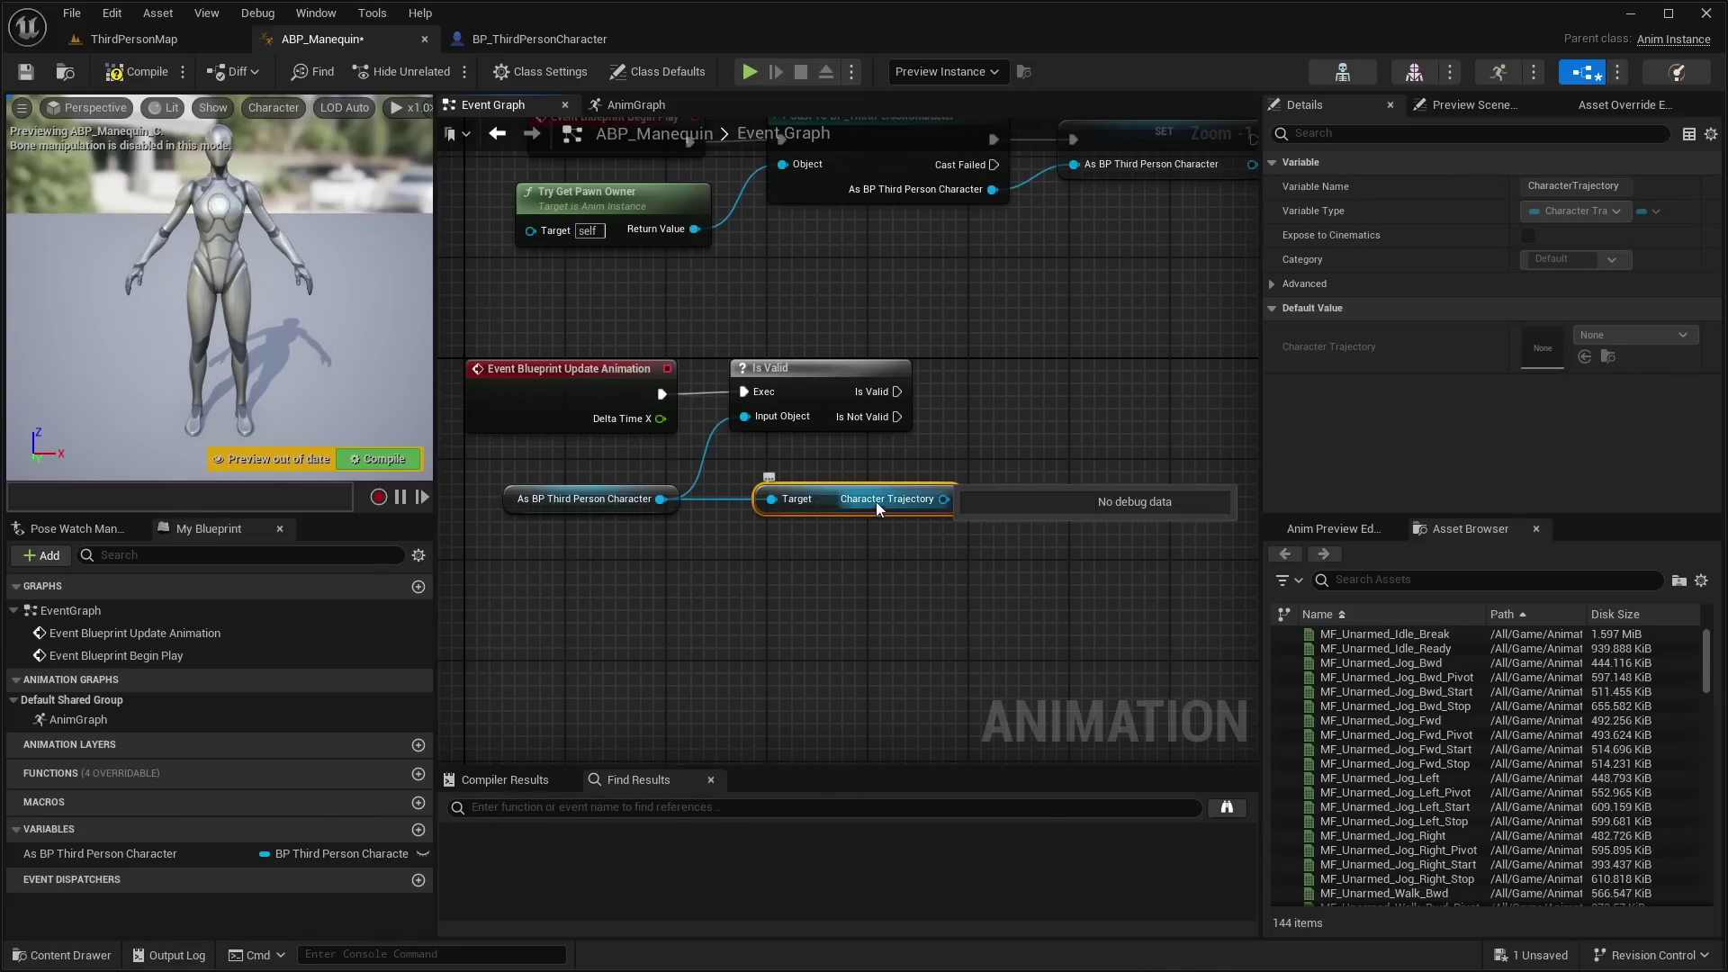
click(532, 37)
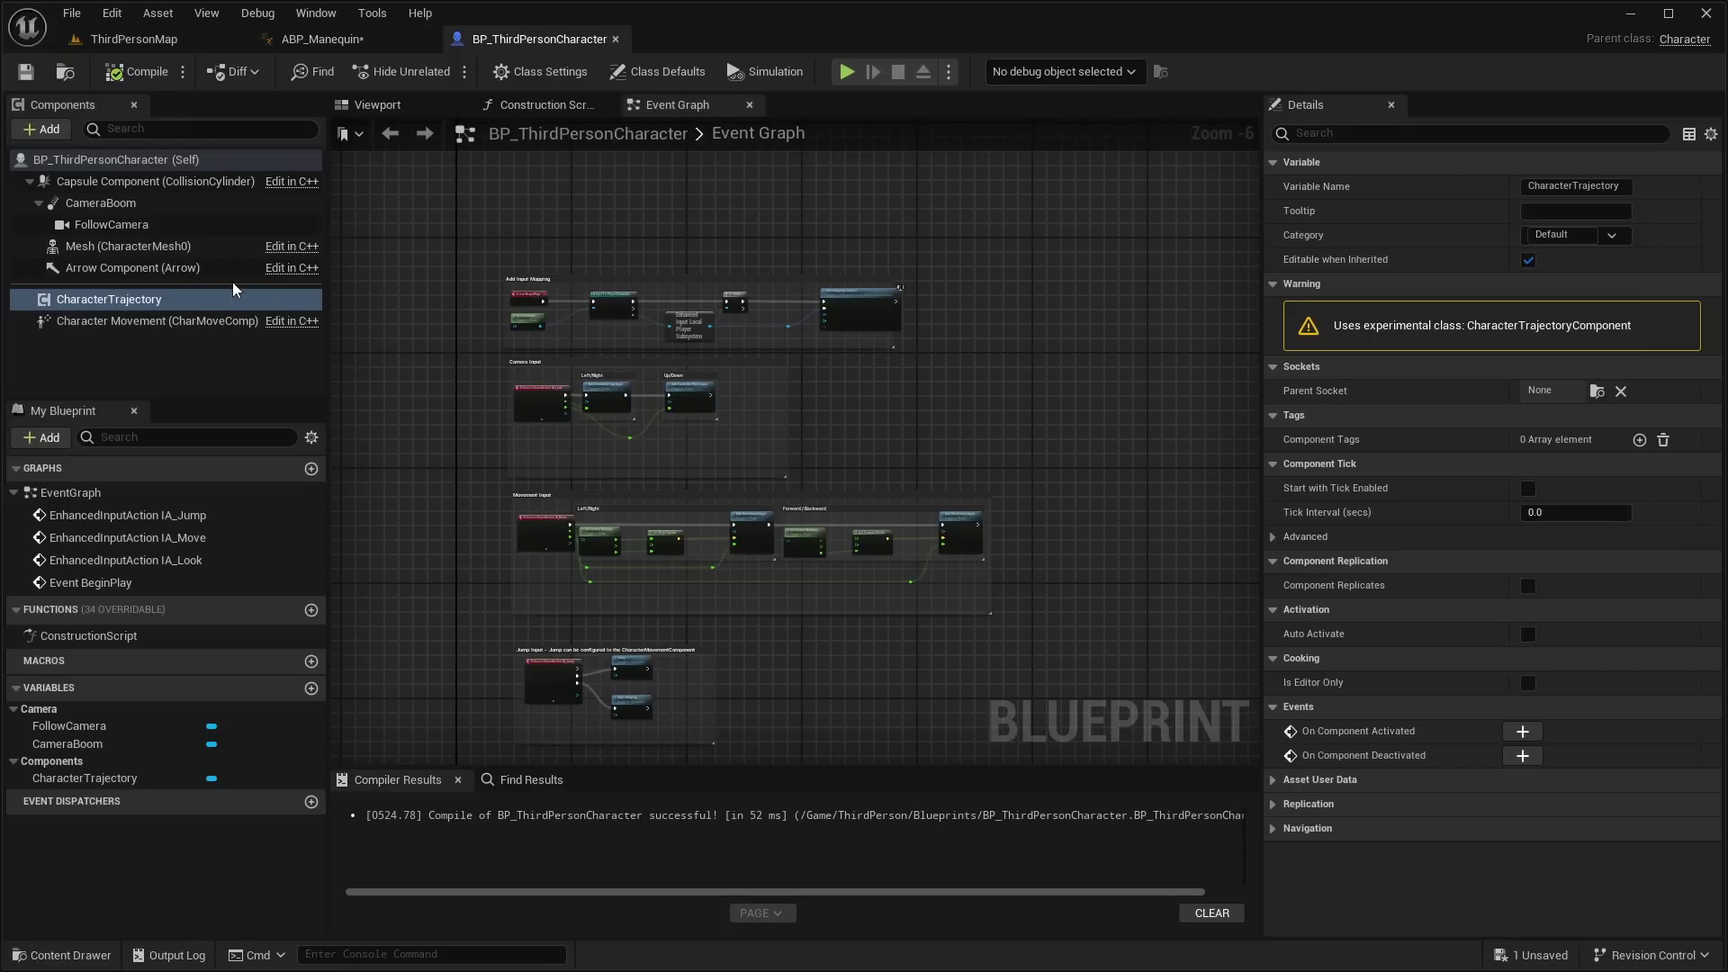
click(321, 39)
Step: Store Character Trajectory in a new variable, set only when the character is valid
drag(927, 522, 1044, 419)
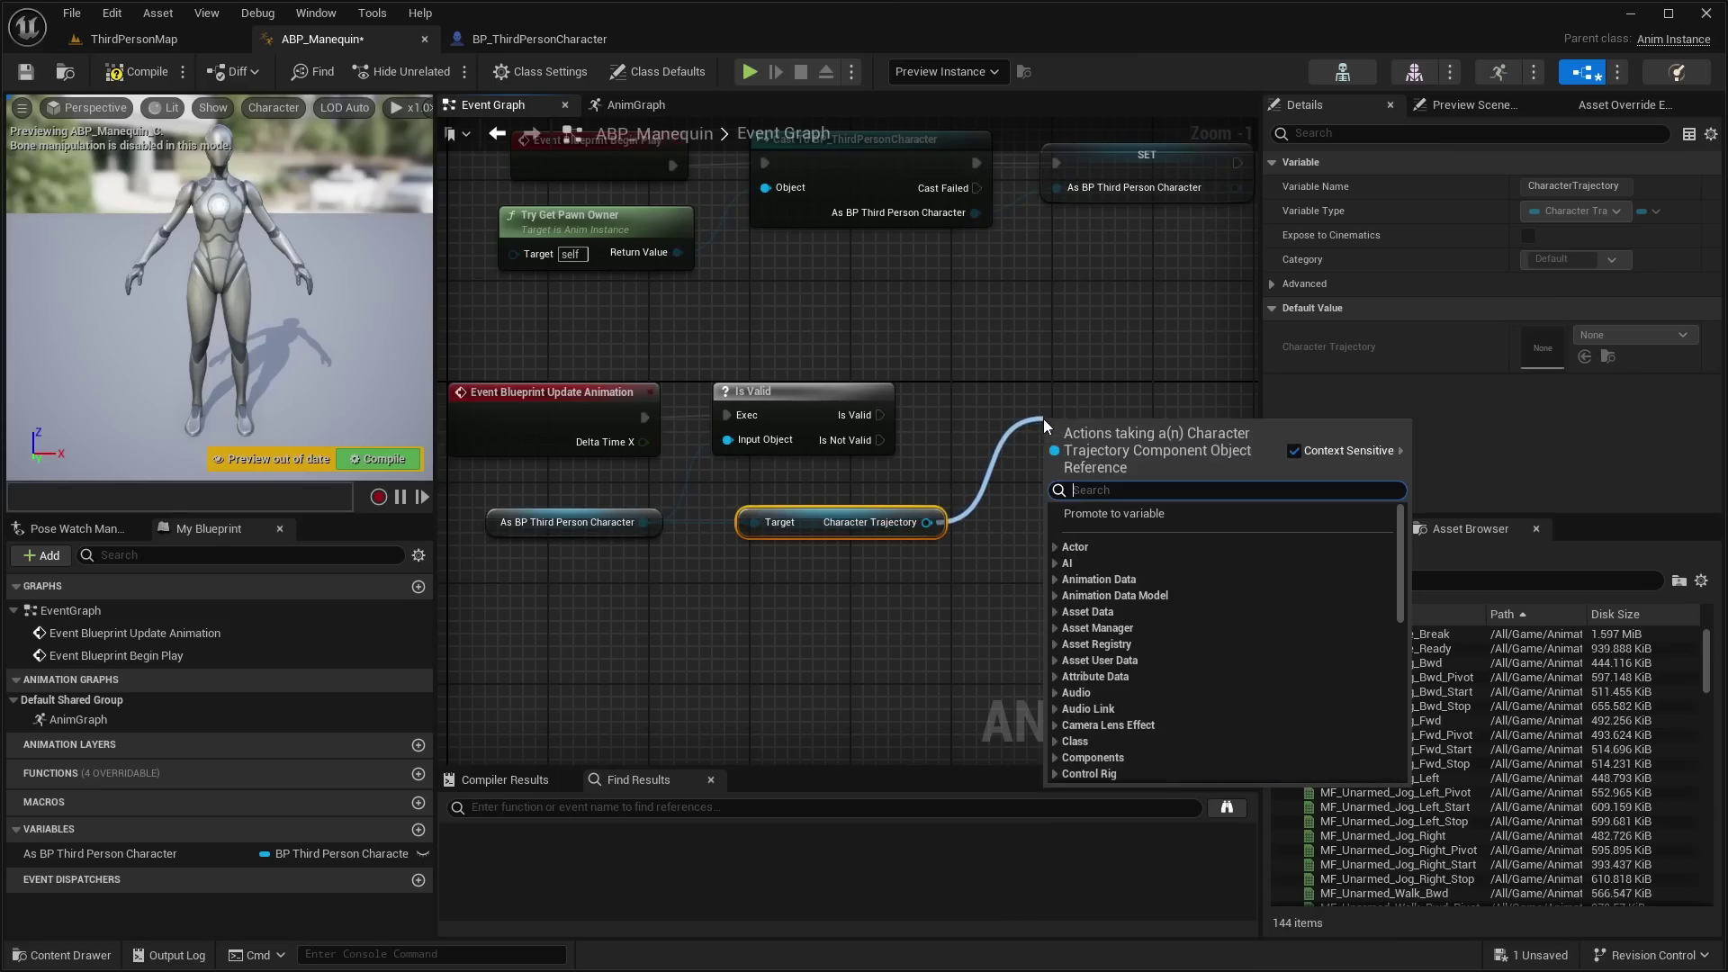
click(1139, 514)
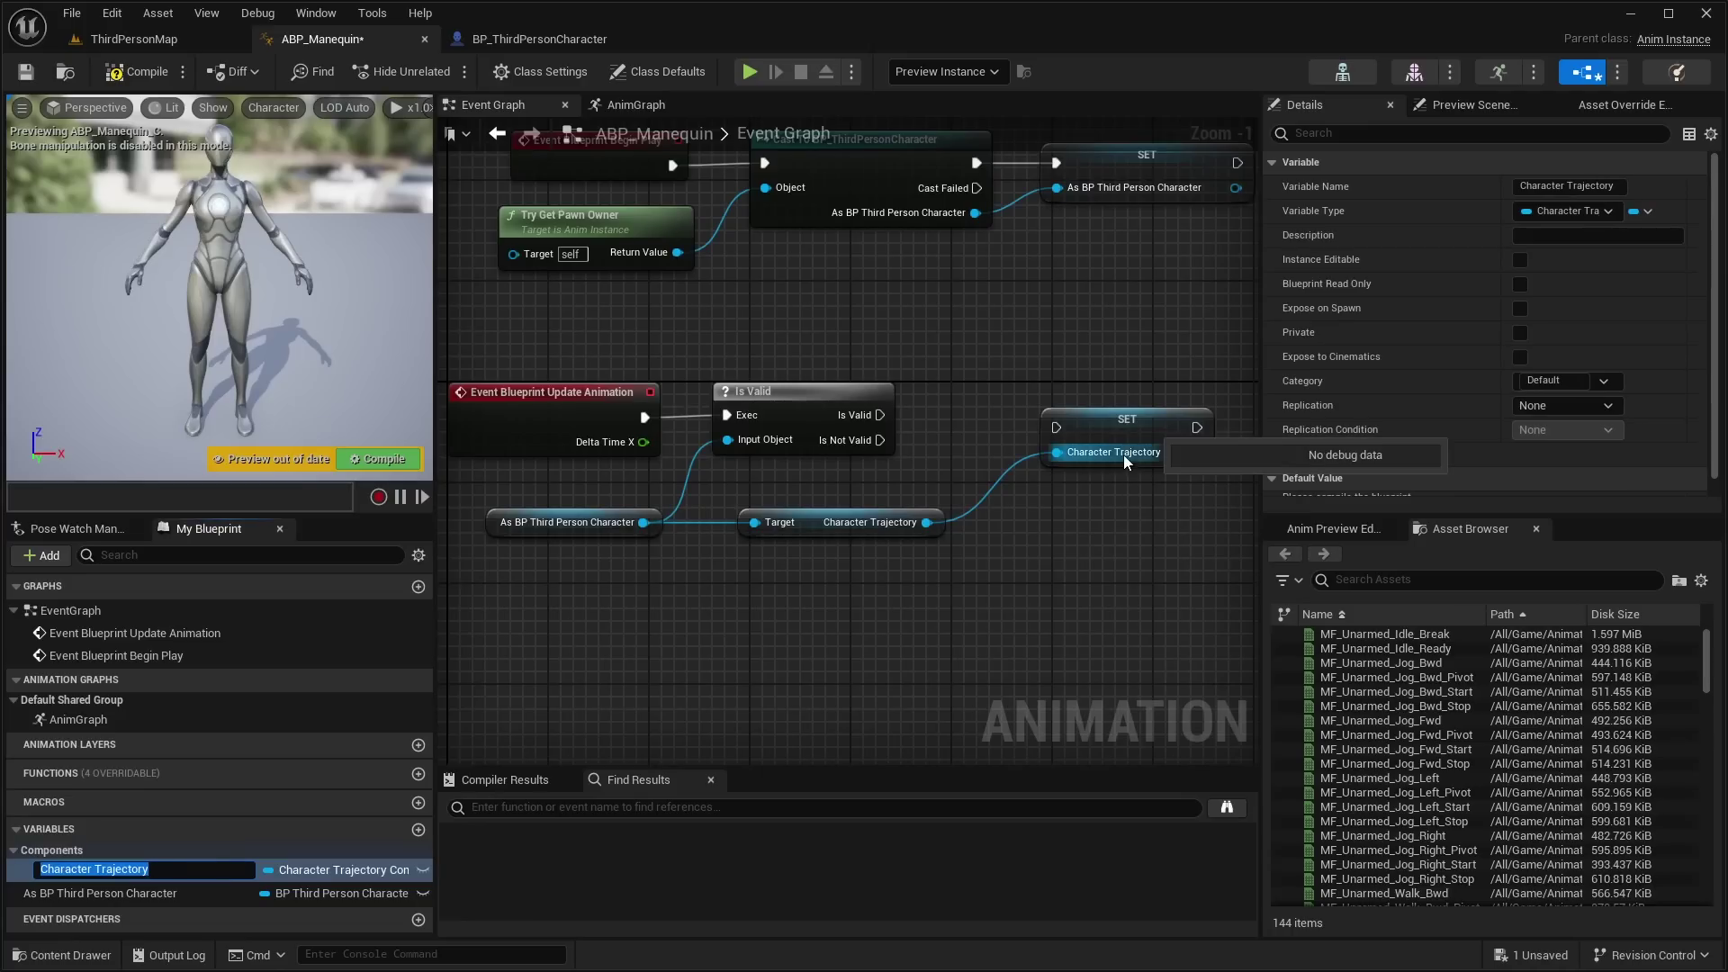
key(Return)
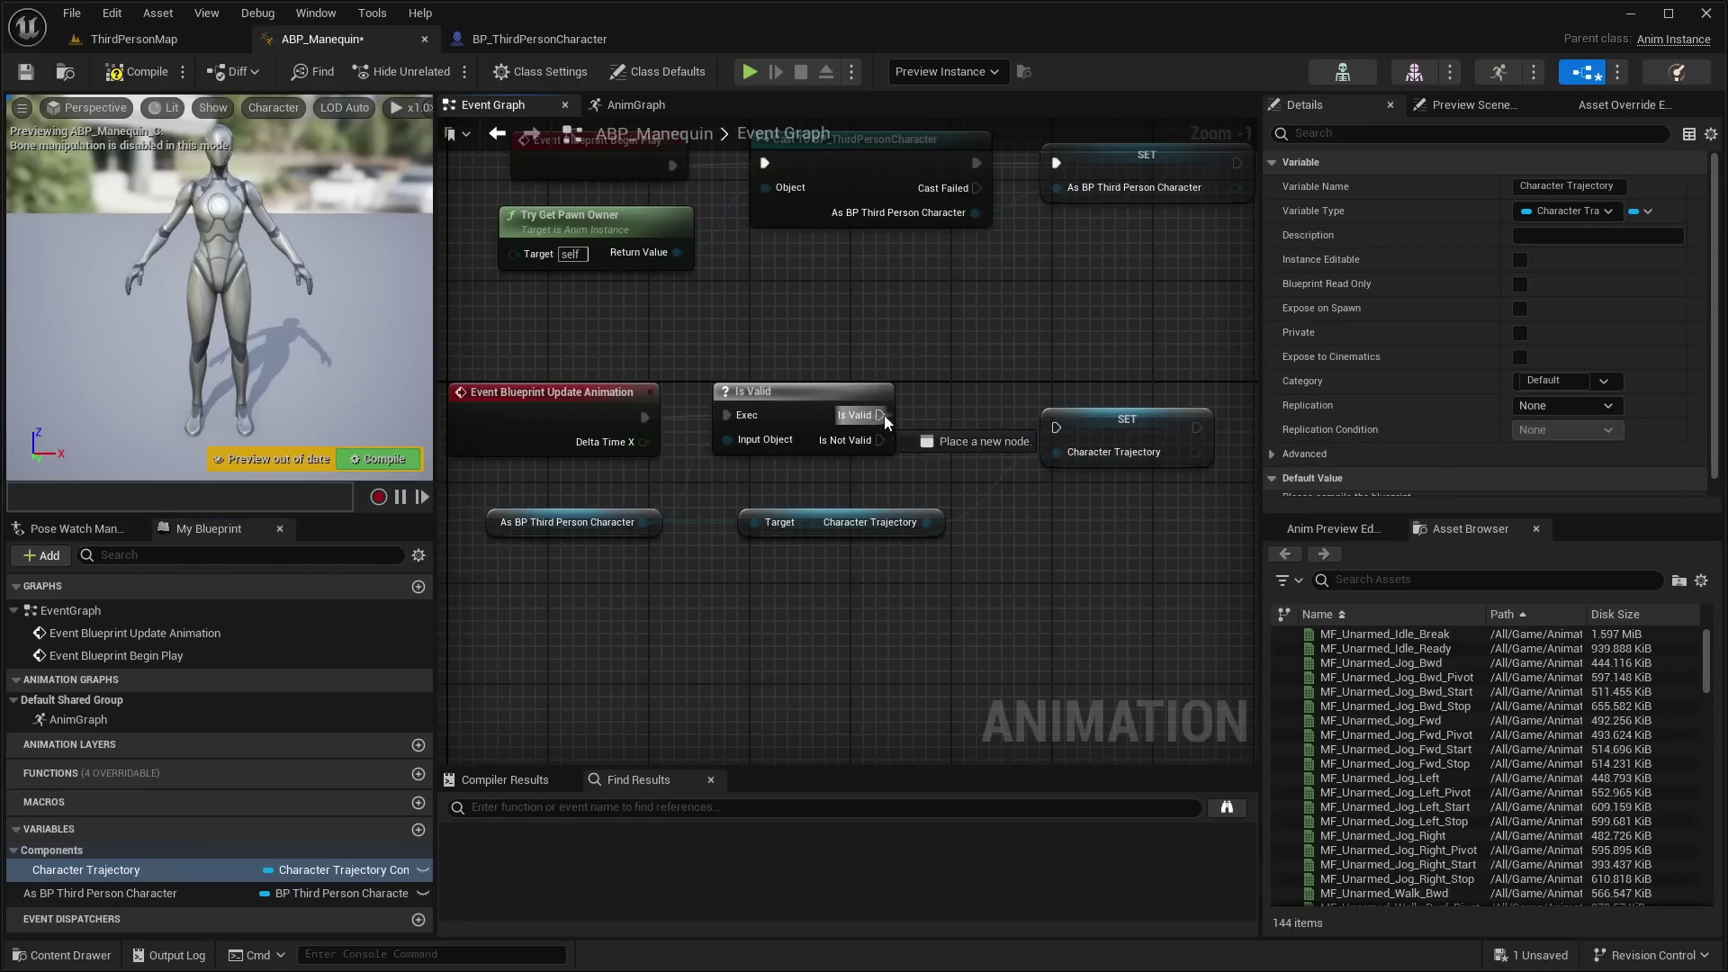
drag(880, 415, 1057, 428)
drag(1104, 436, 1104, 423)
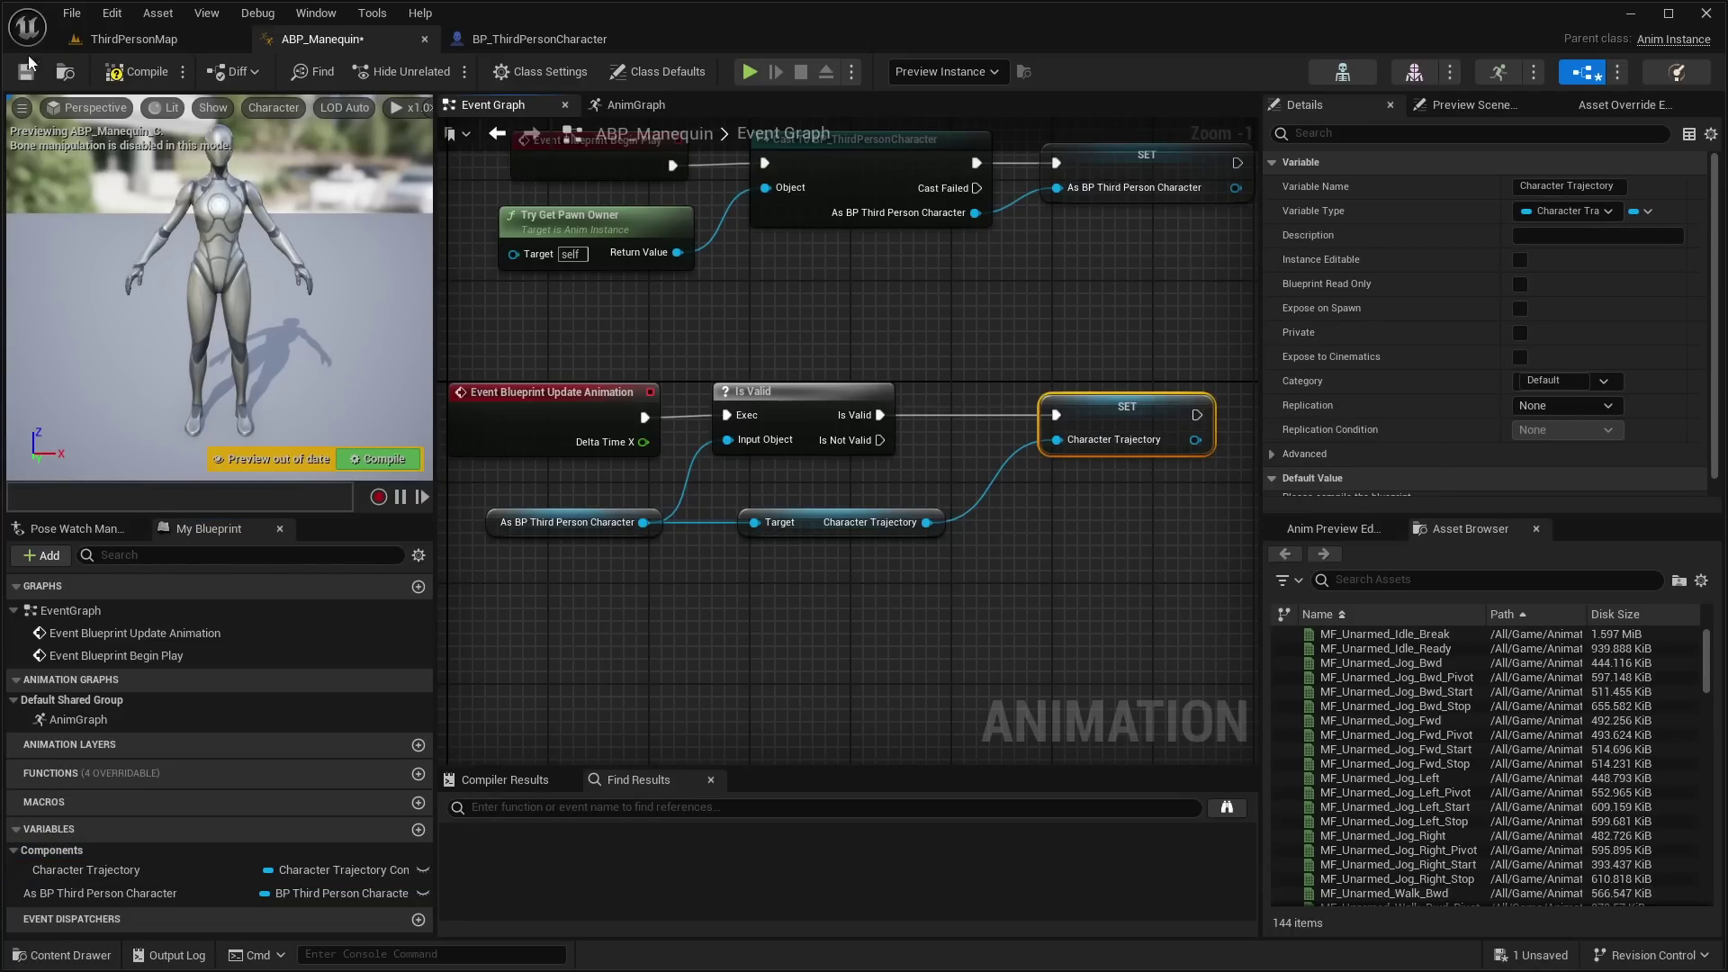
right_drag(943, 345, 981, 309)
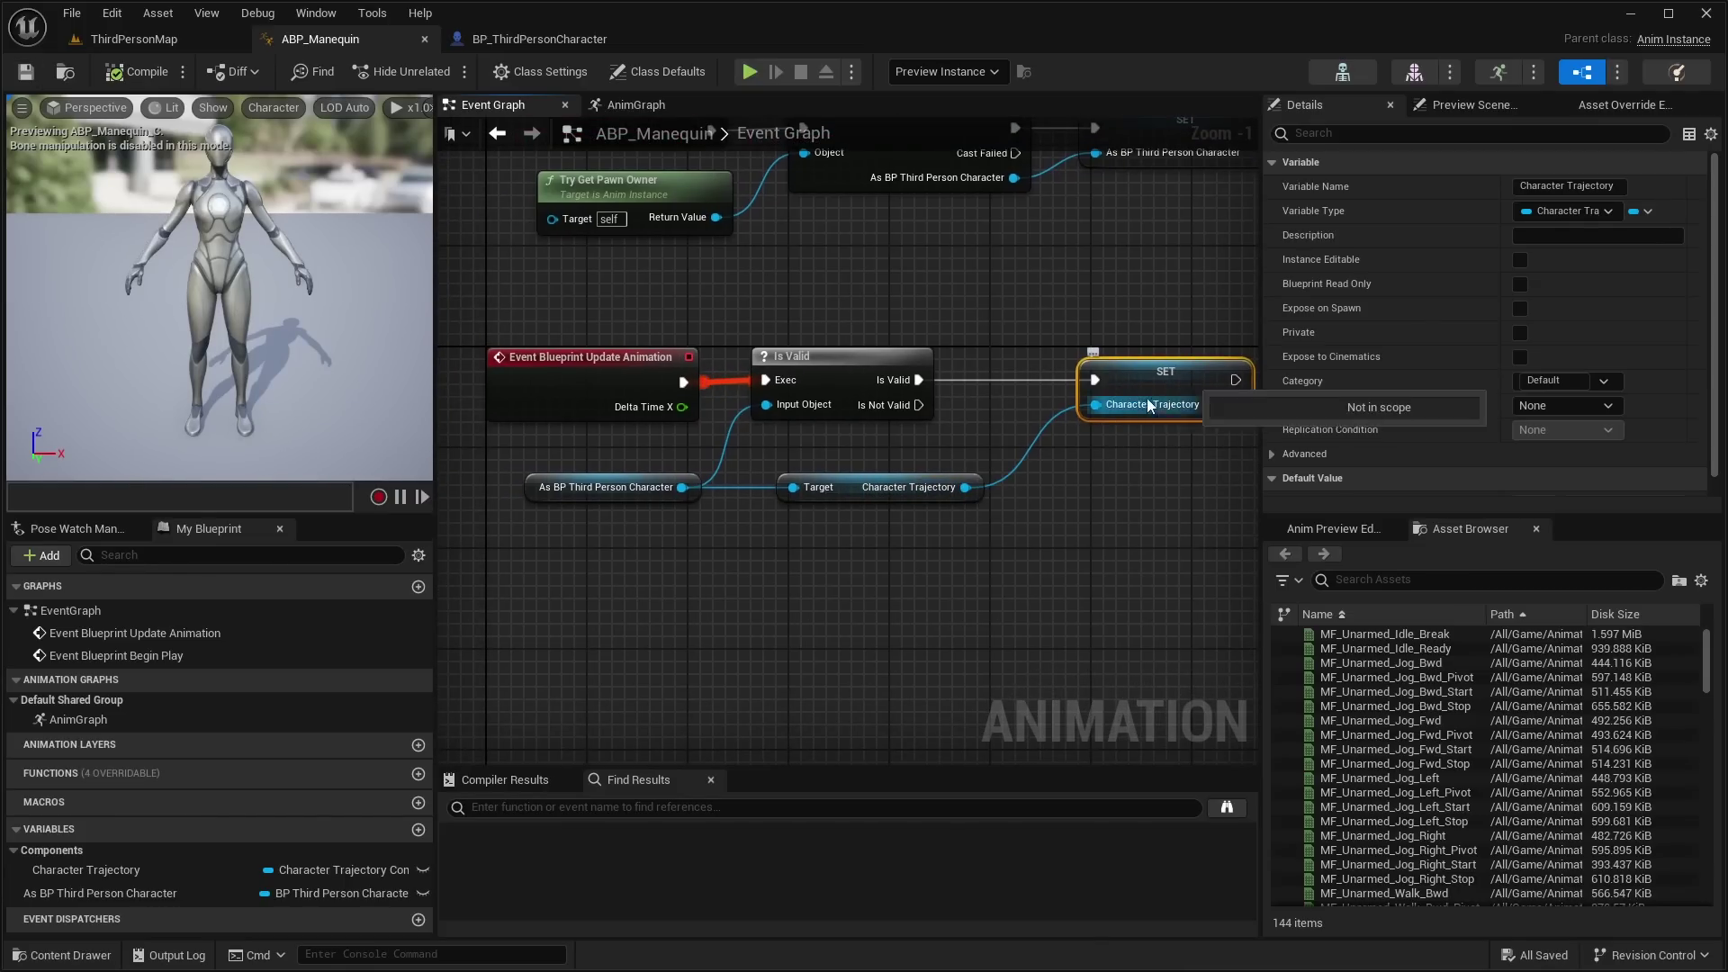
right_drag(1172, 384, 1098, 399)
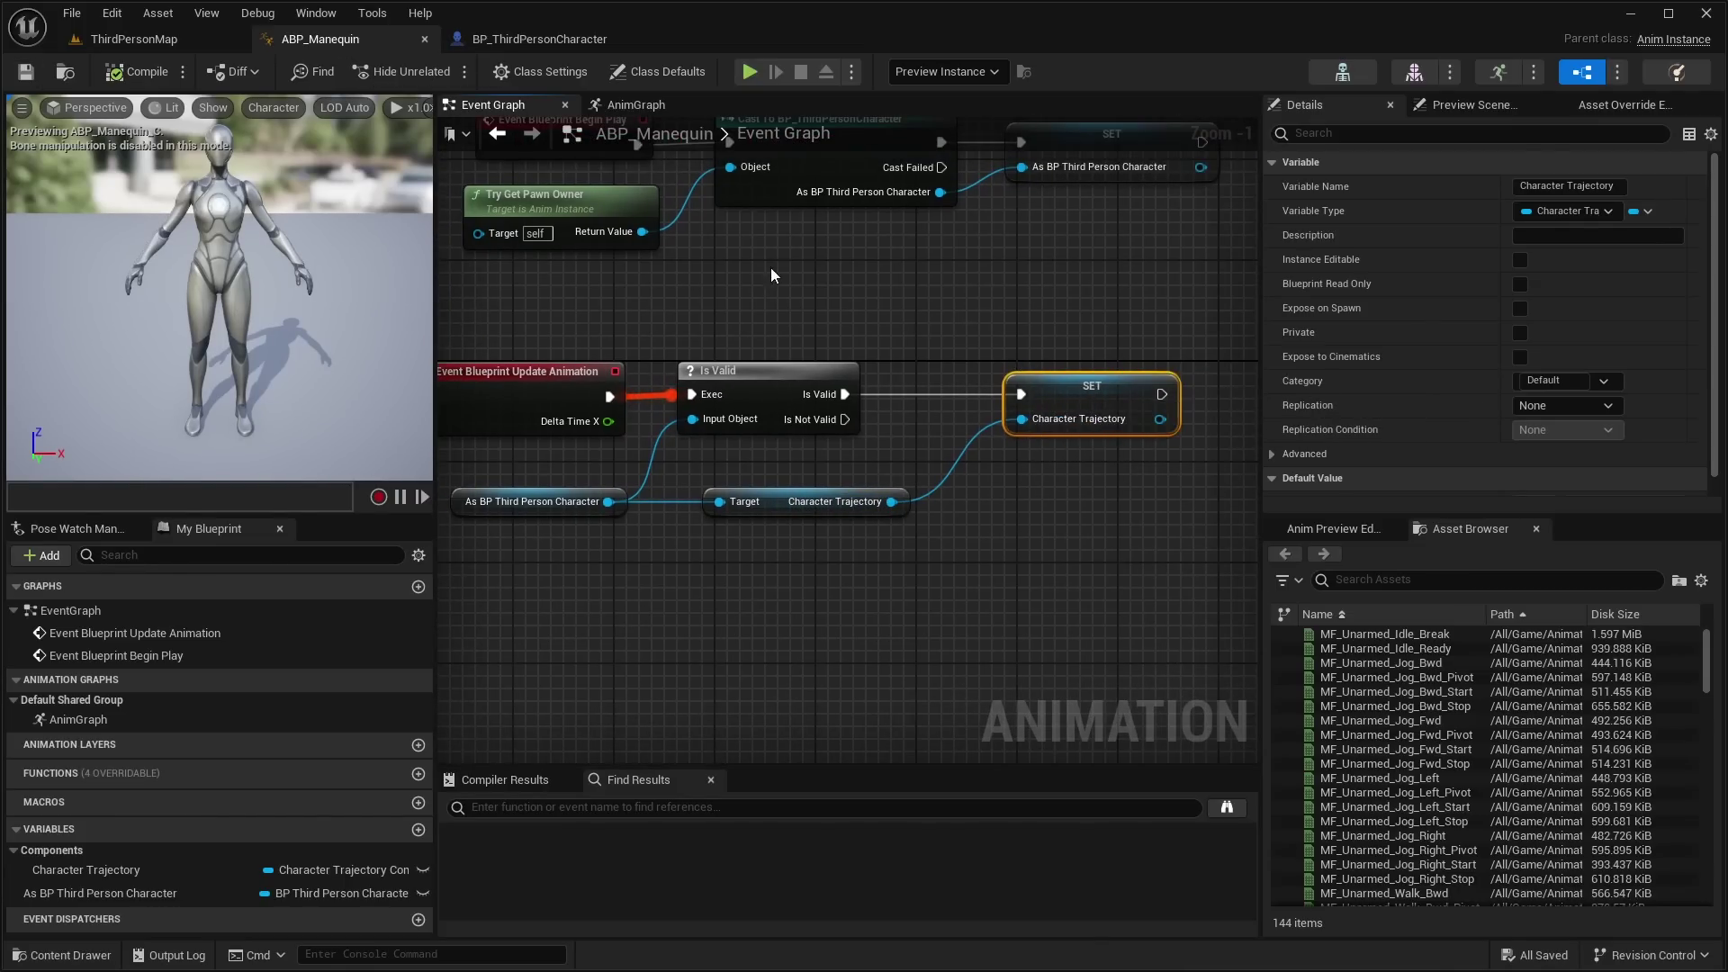
scroll(979, 337, down, 1)
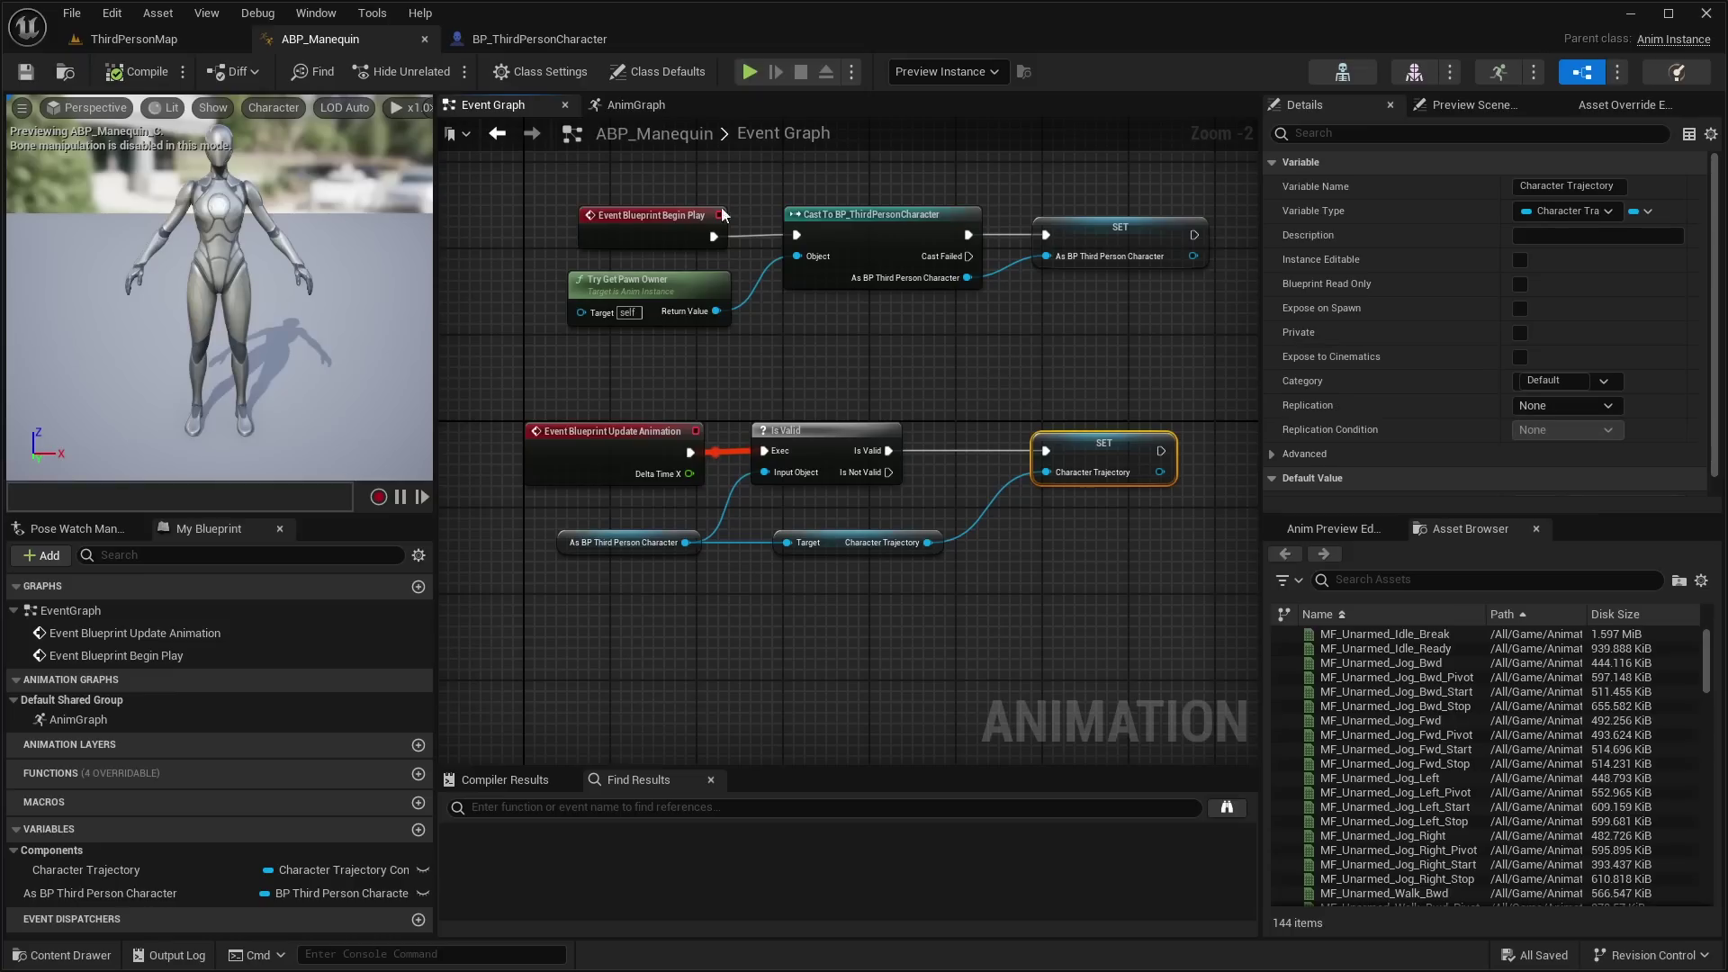
click(627, 106)
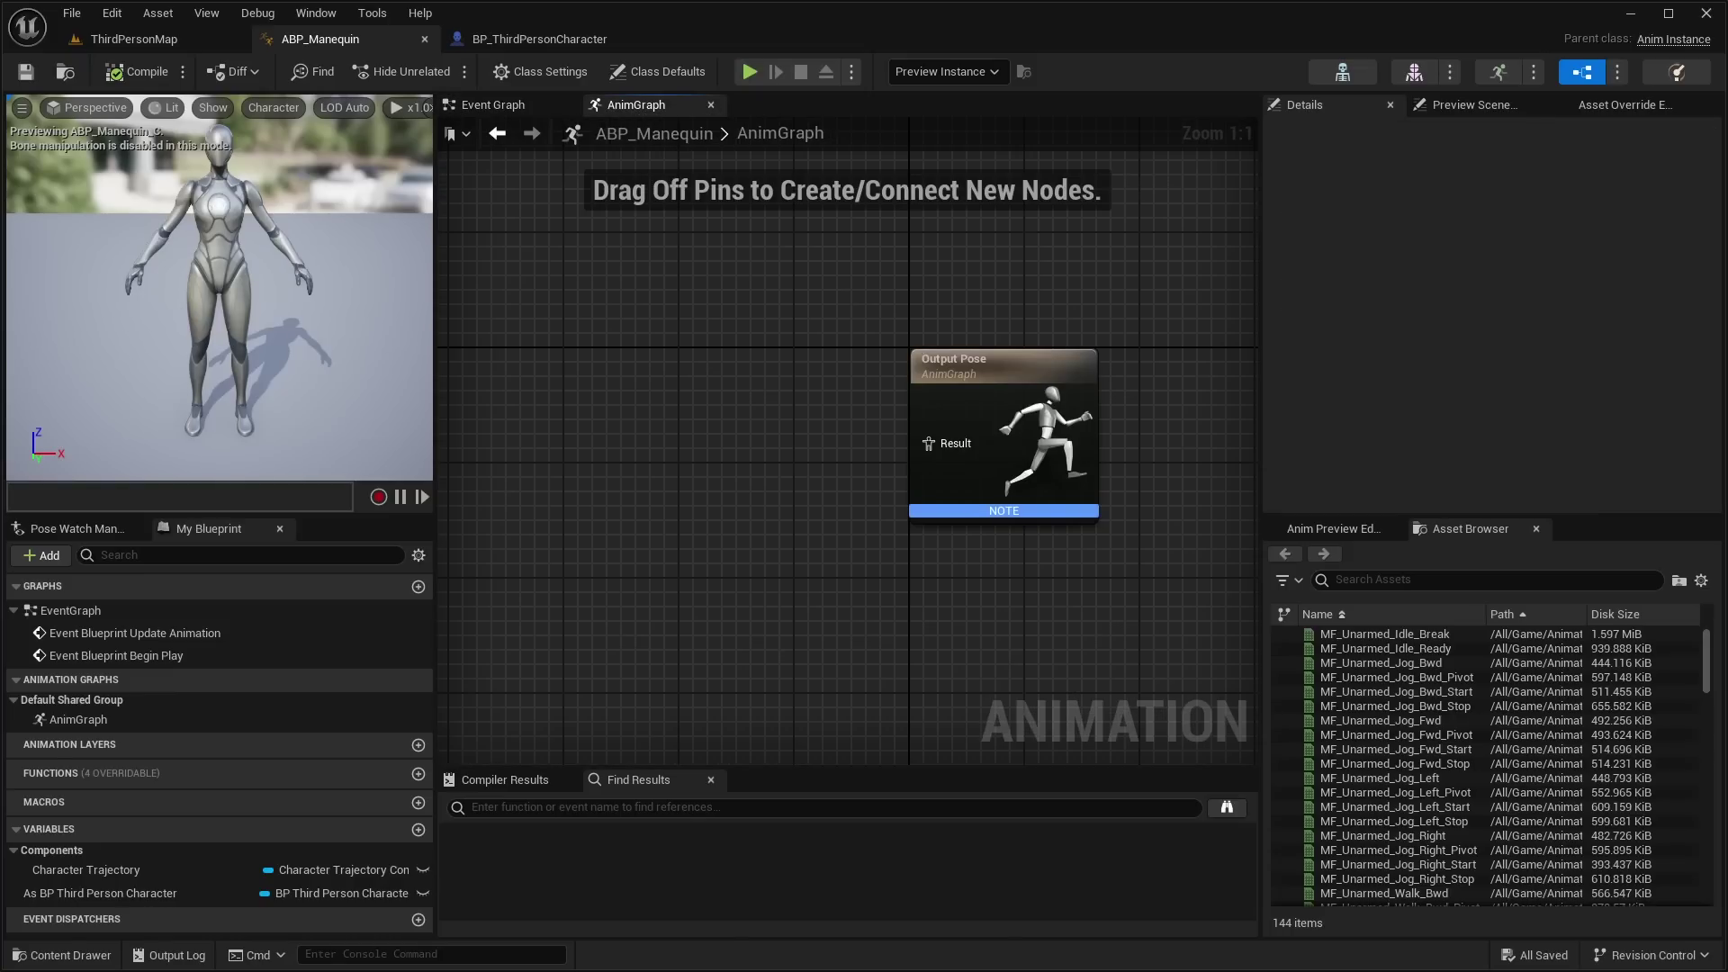
Step: Add a Motion Matching node using the PSD_Manequin database, placed left of Output Pose
right_drag(694, 412, 857, 382)
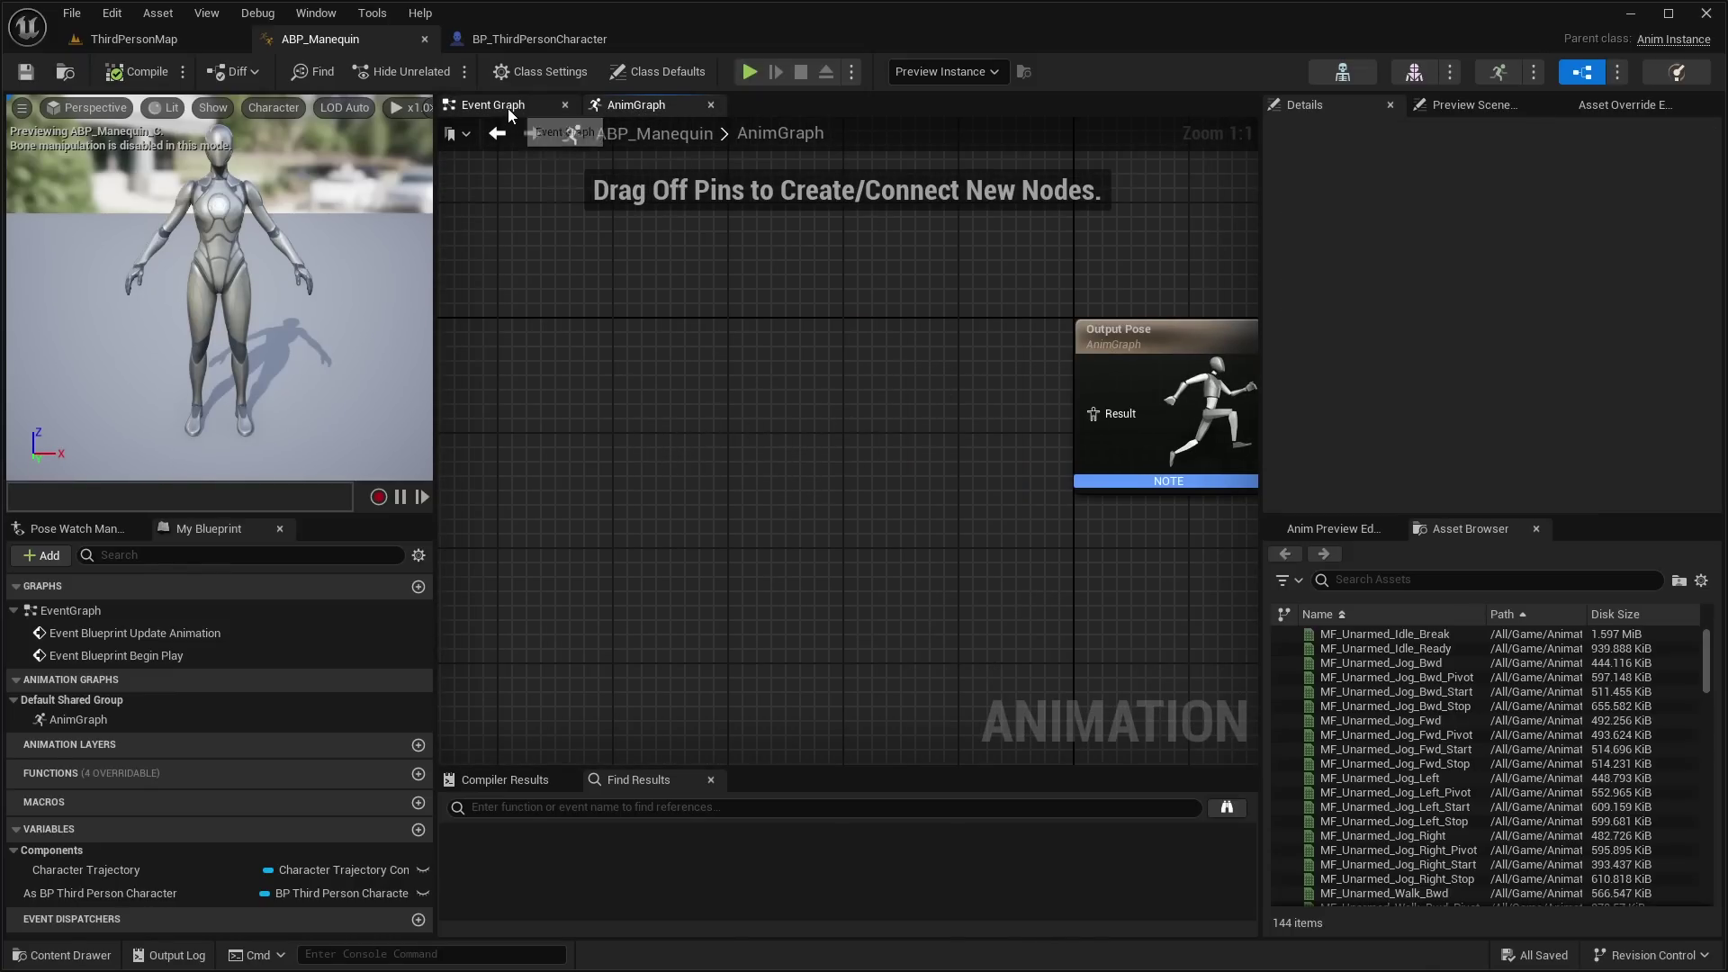
click(497, 132)
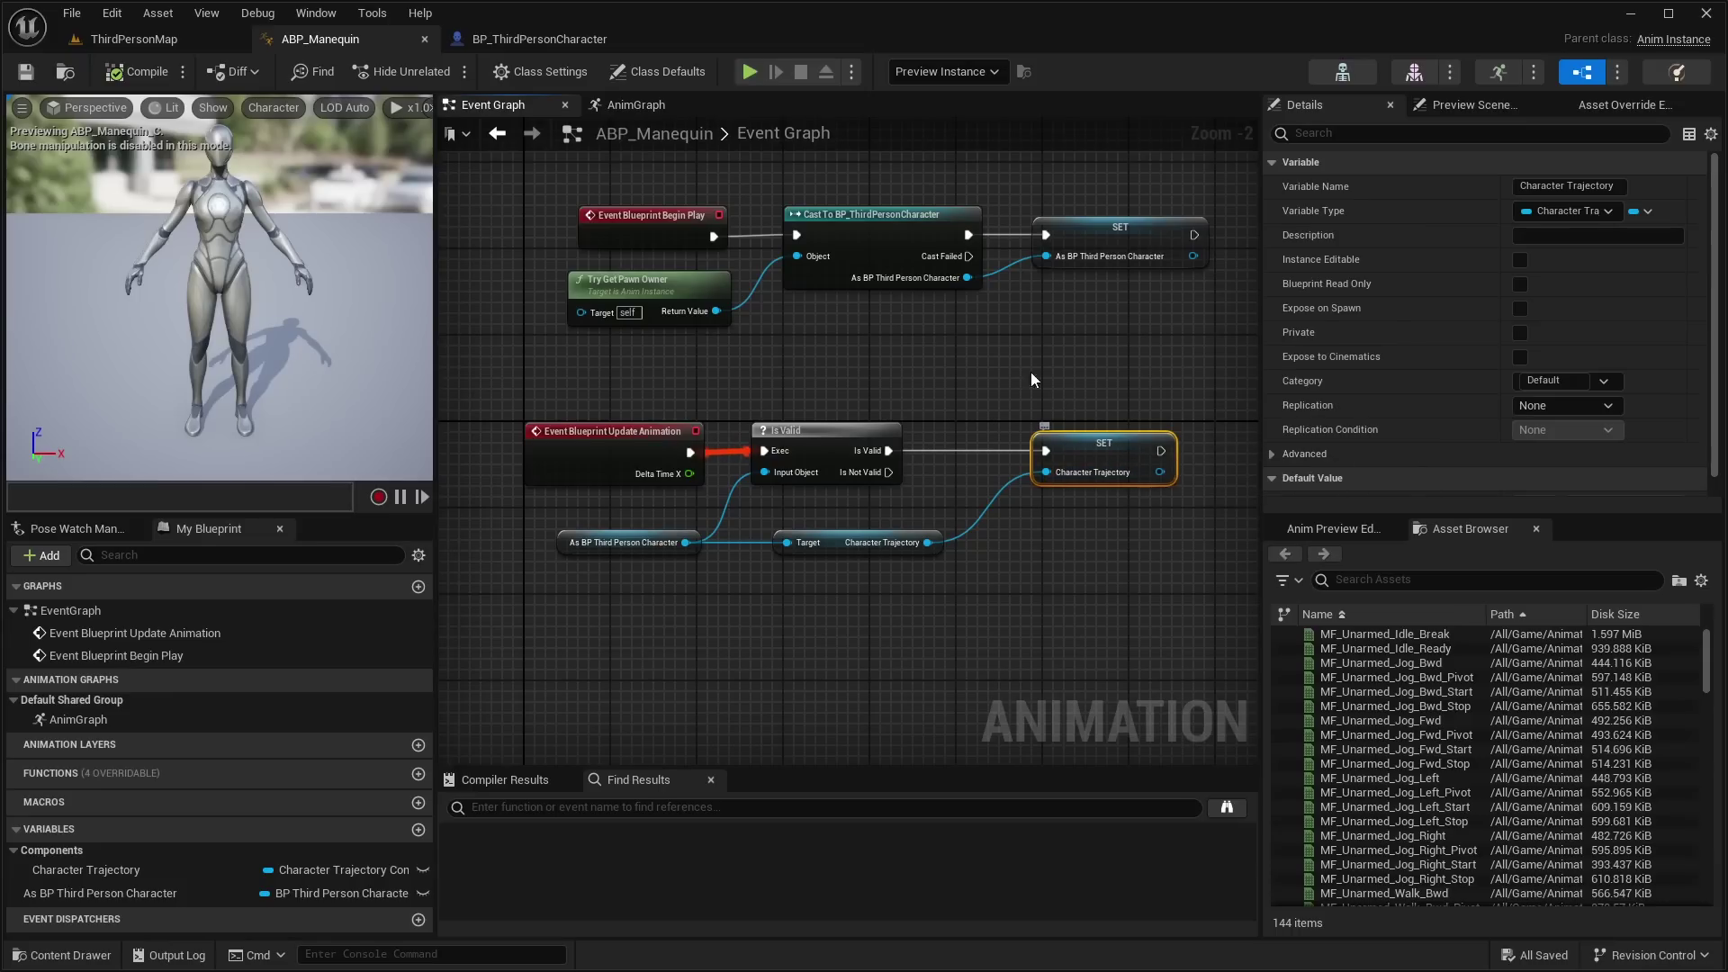
click(636, 105)
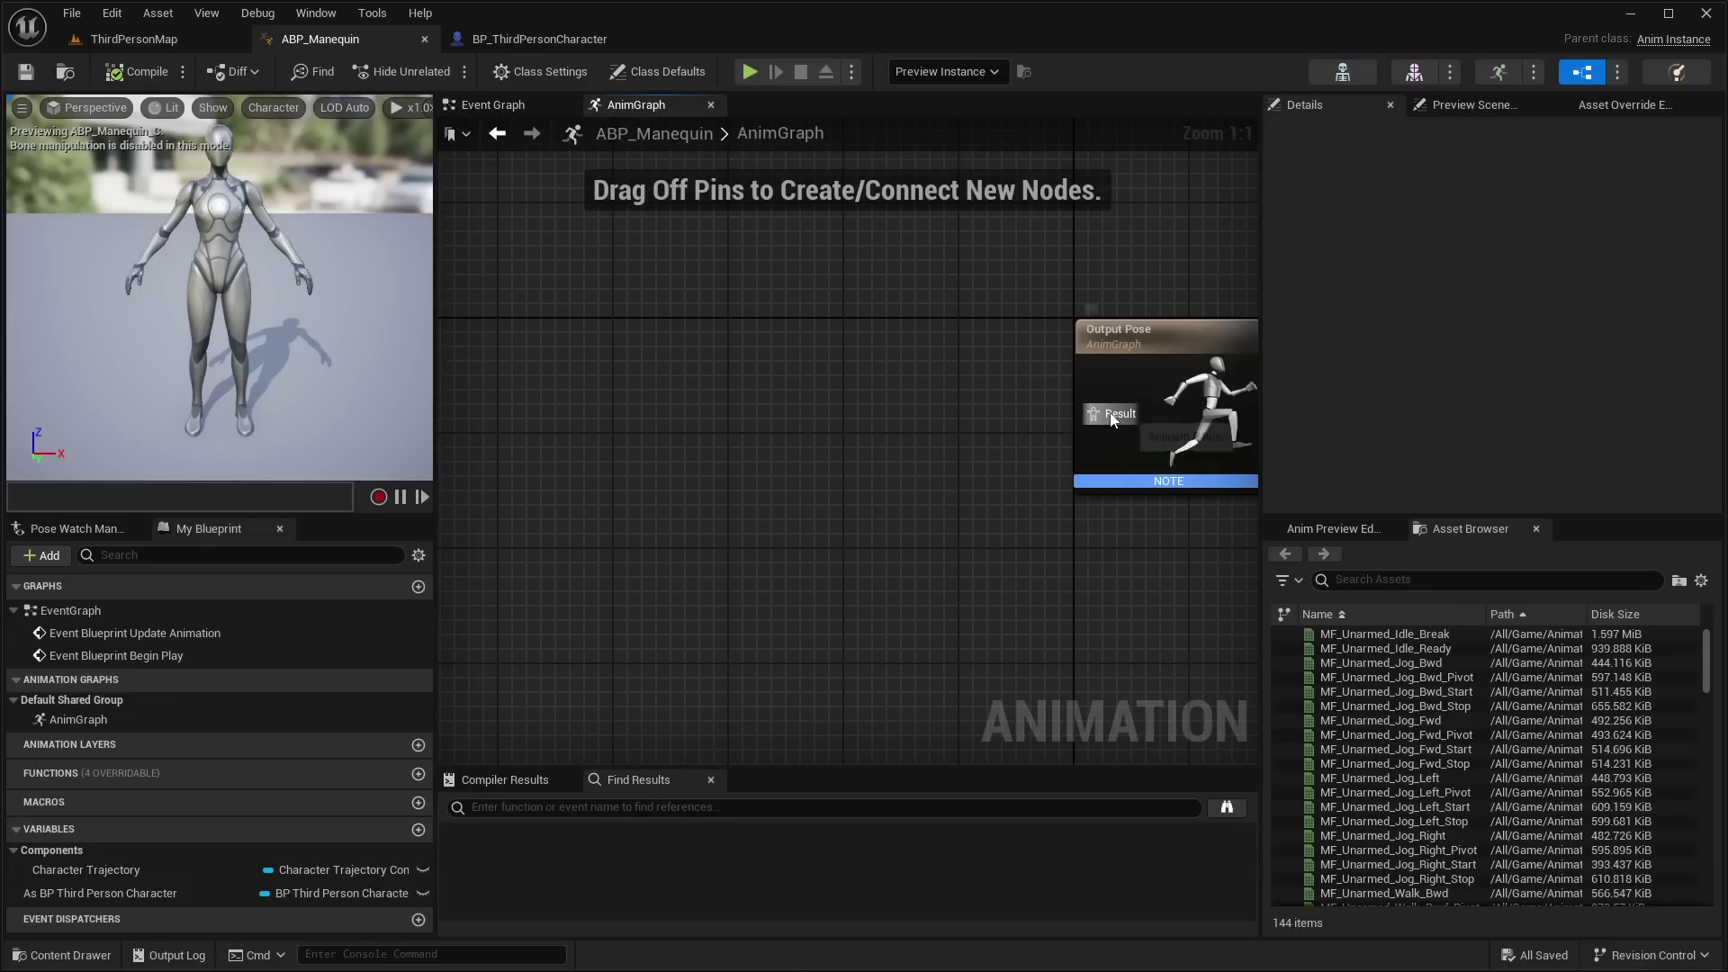
right_click(681, 438)
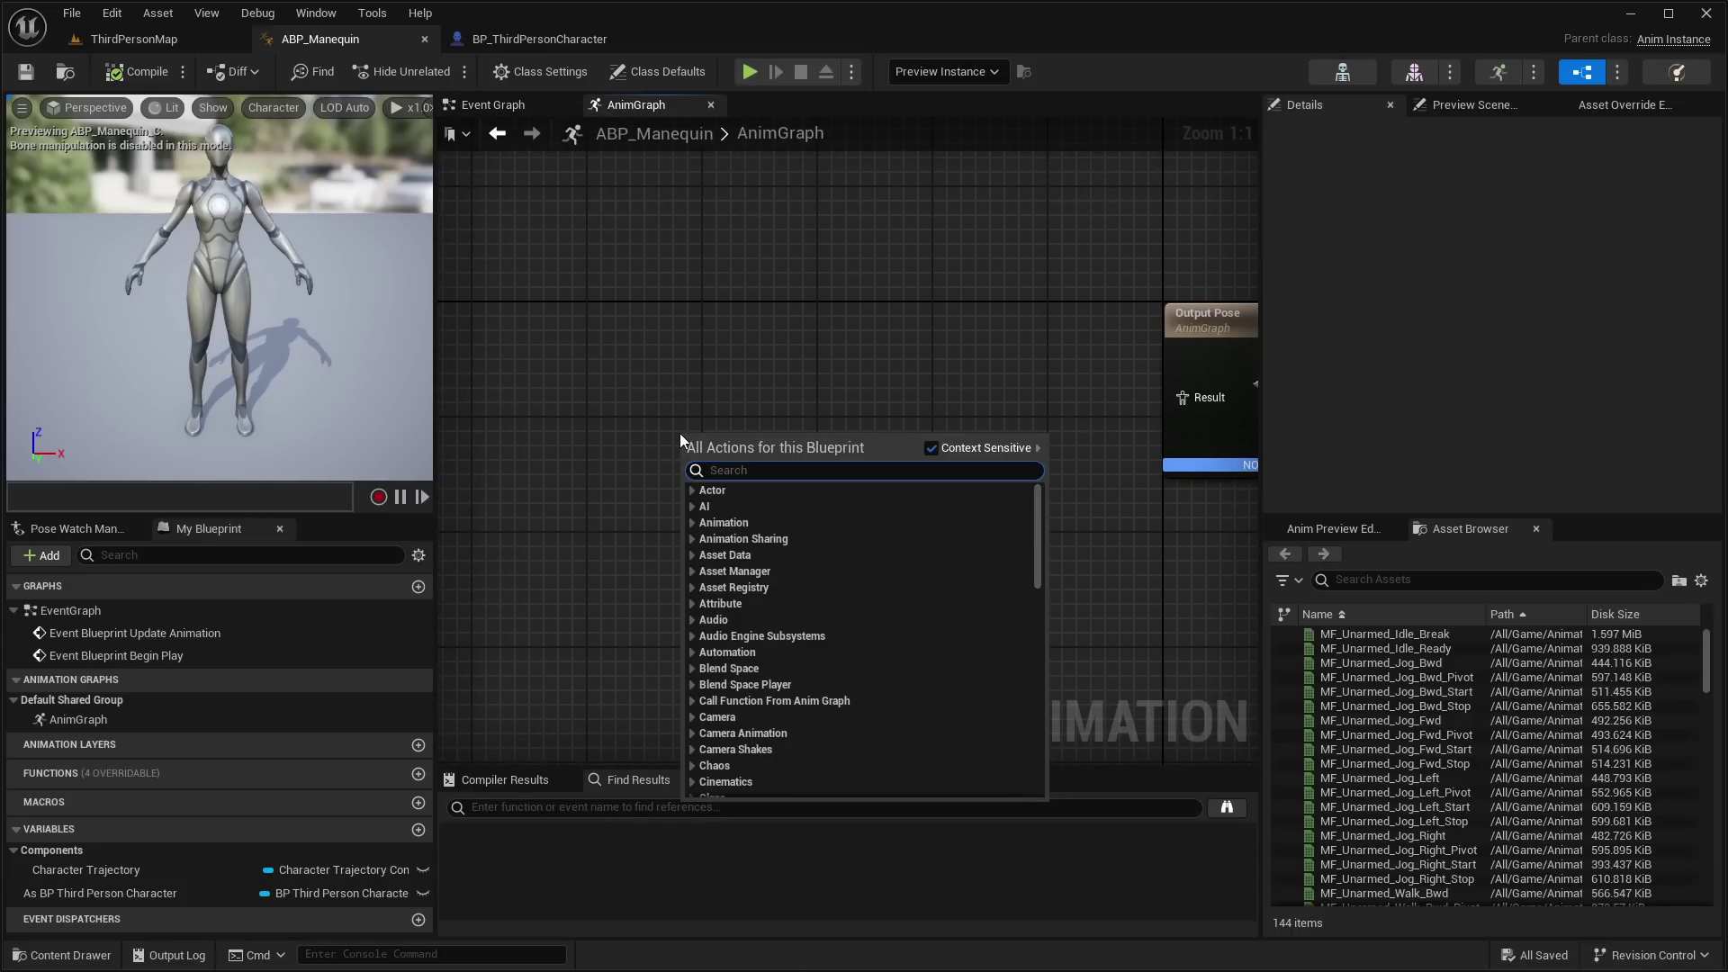
text(motion matching)
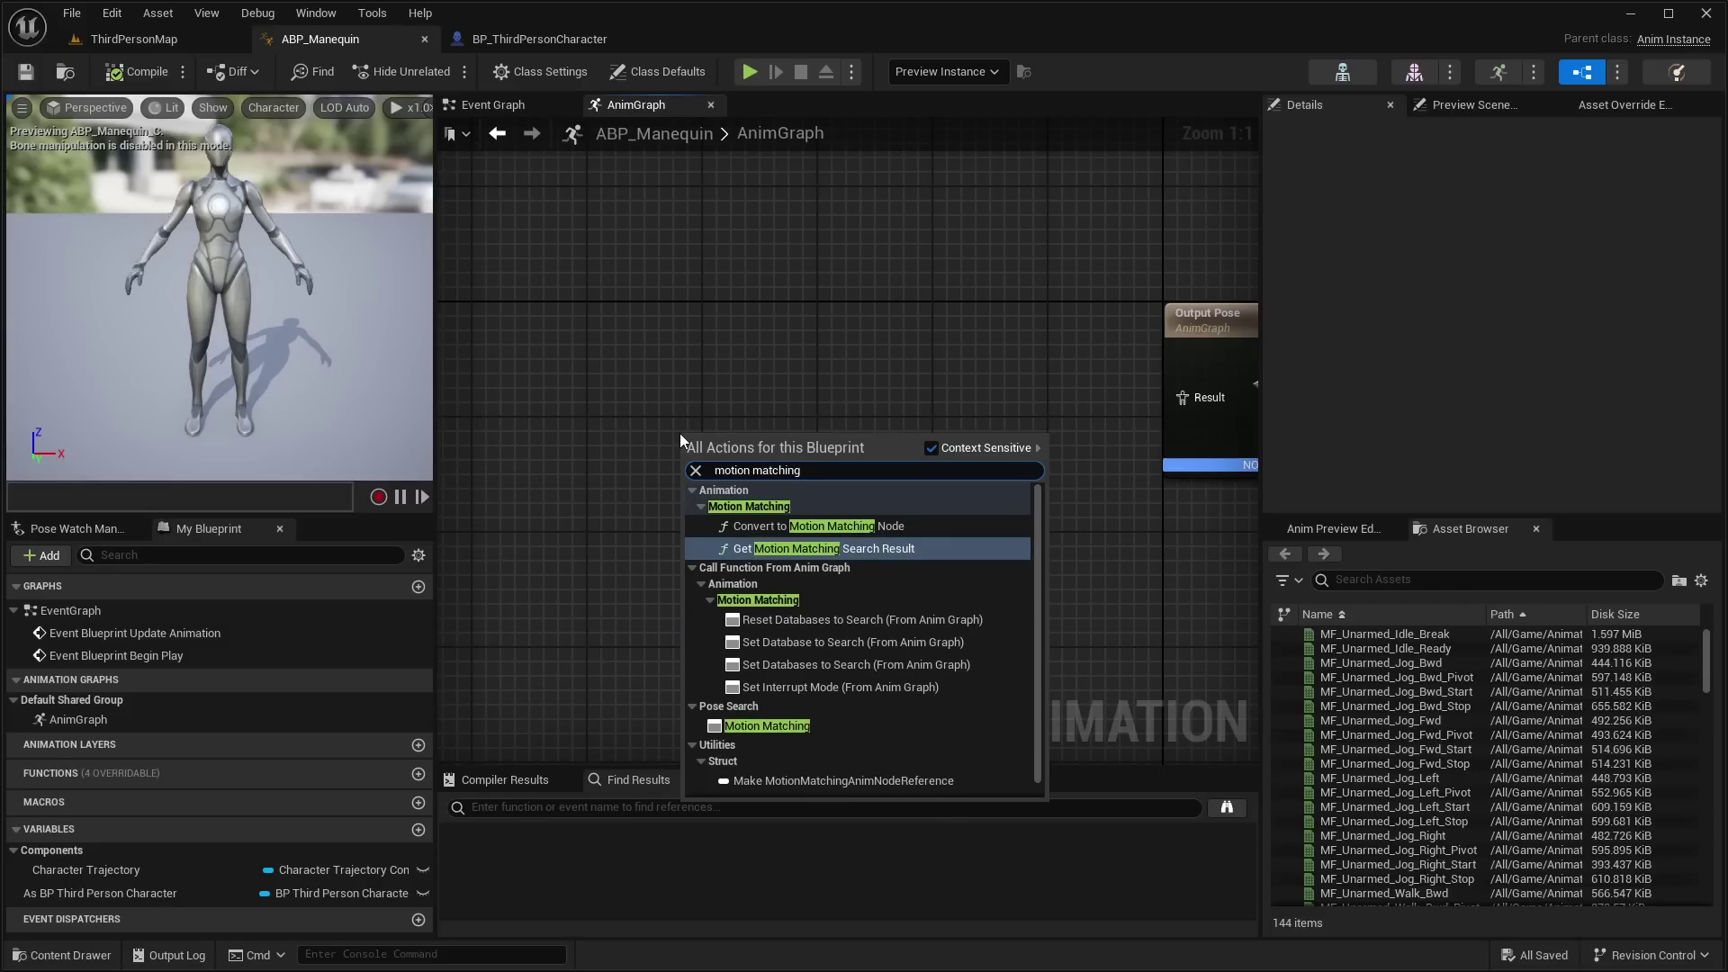
scroll(884, 591, down, 1)
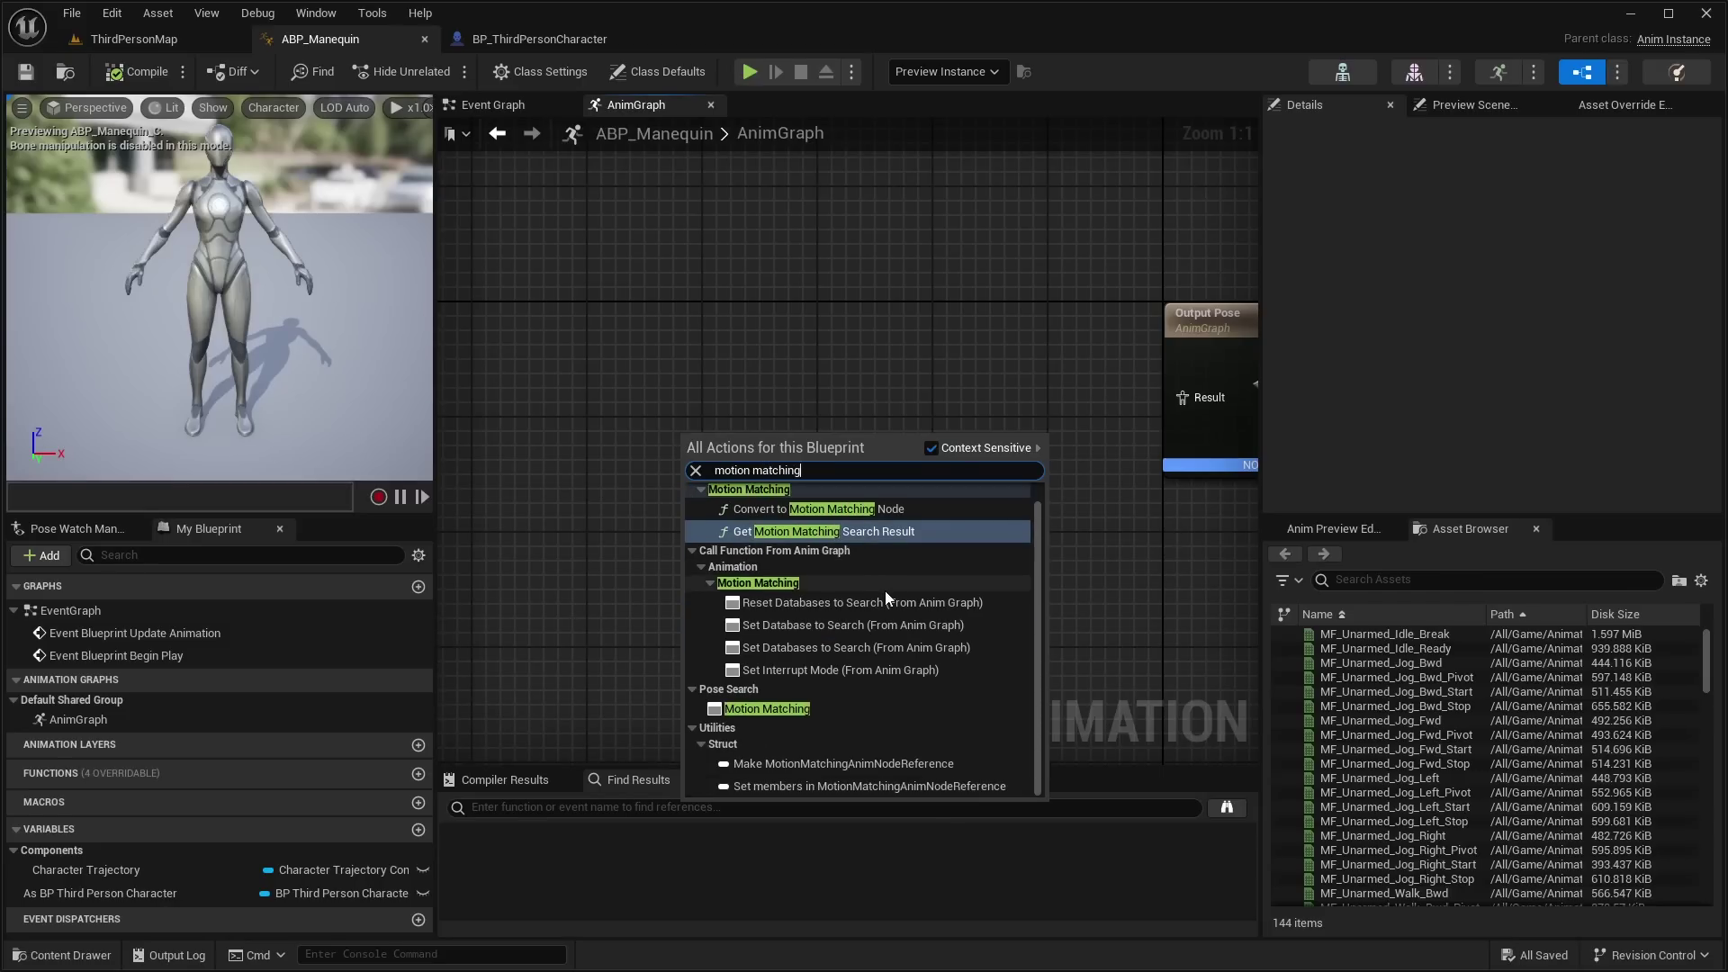
click(797, 709)
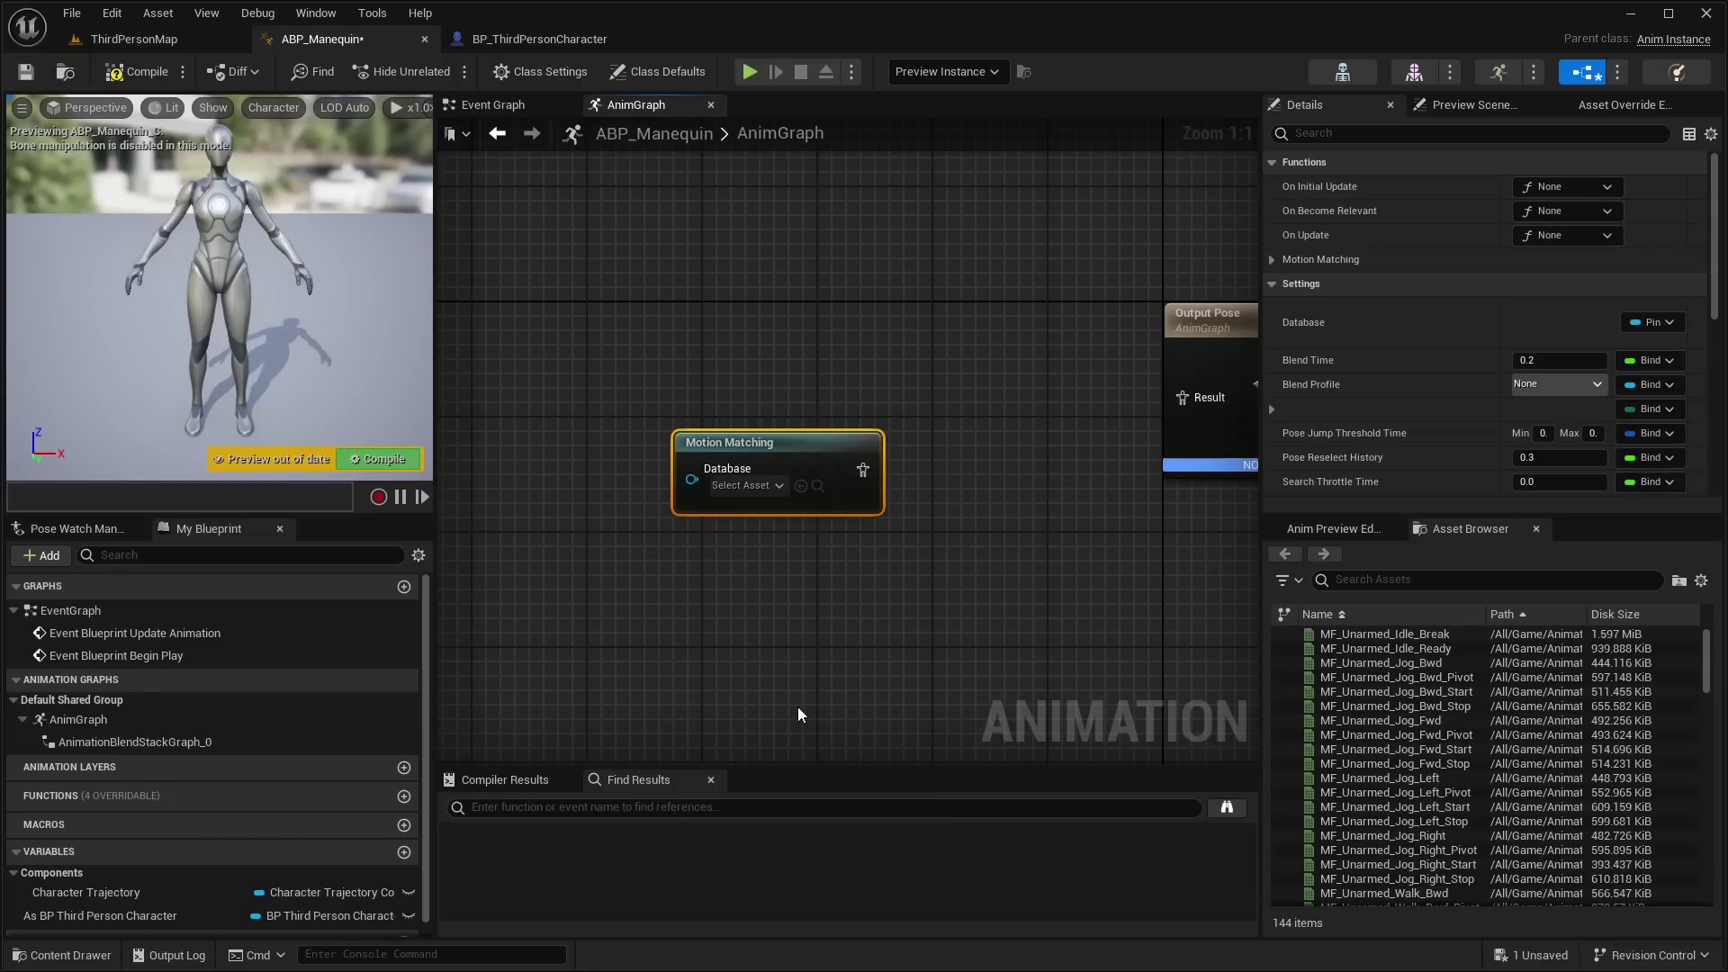
click(761, 494)
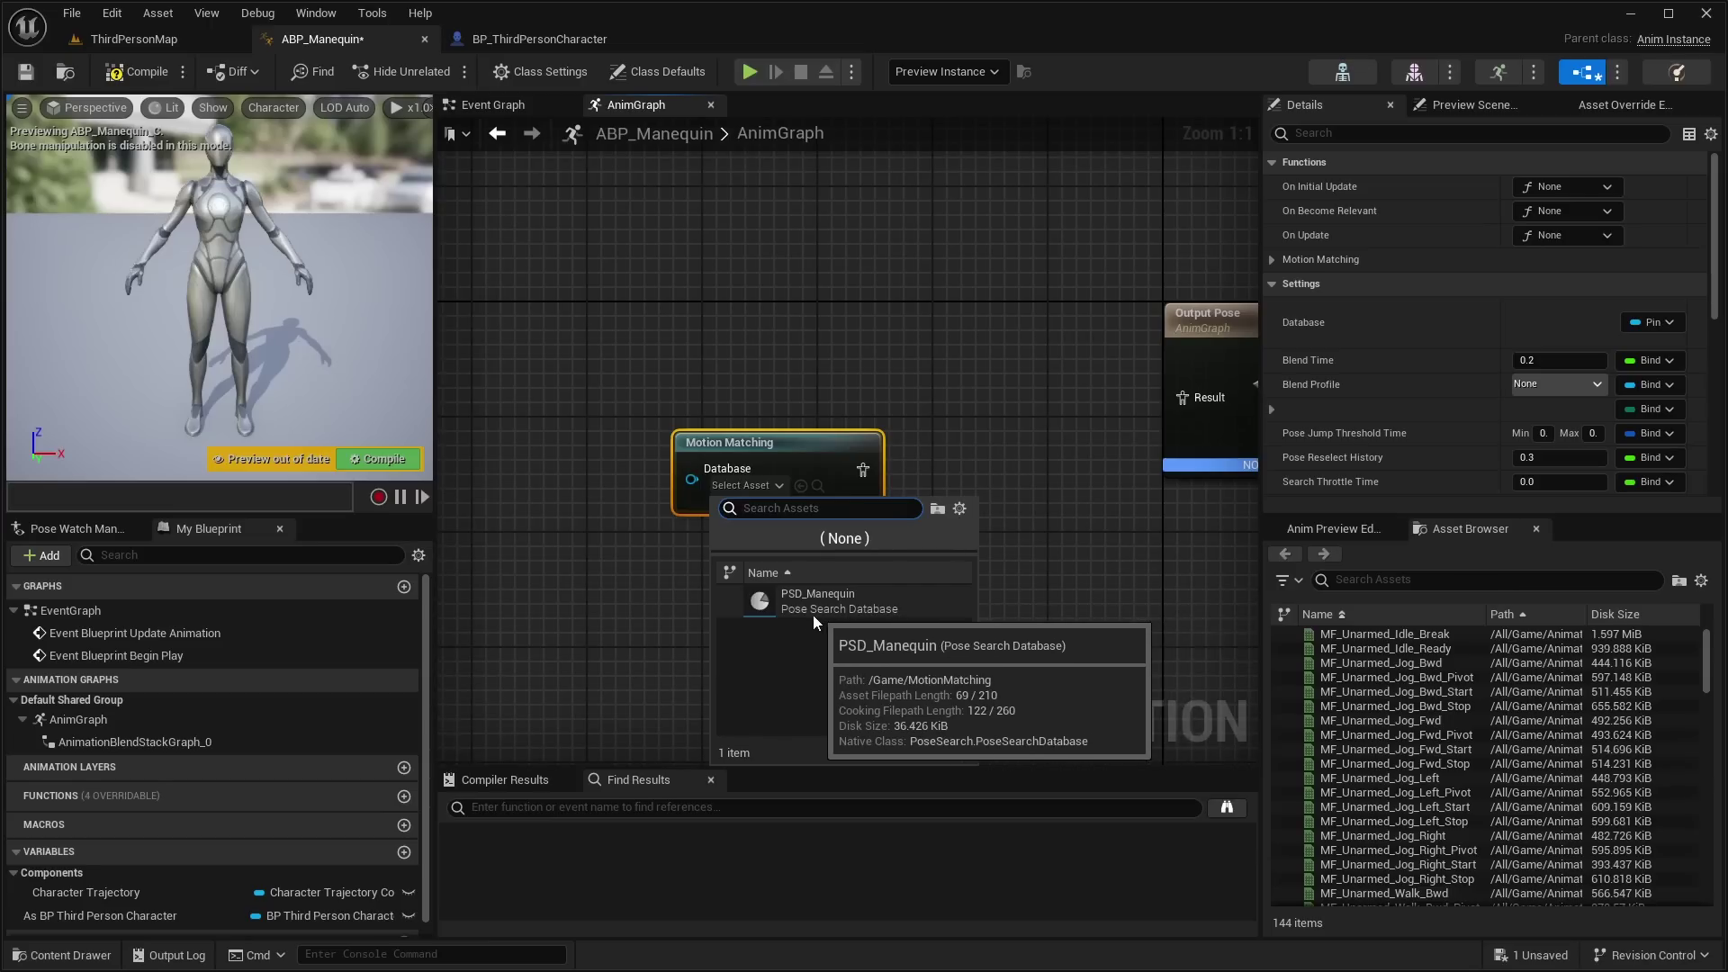
click(805, 600)
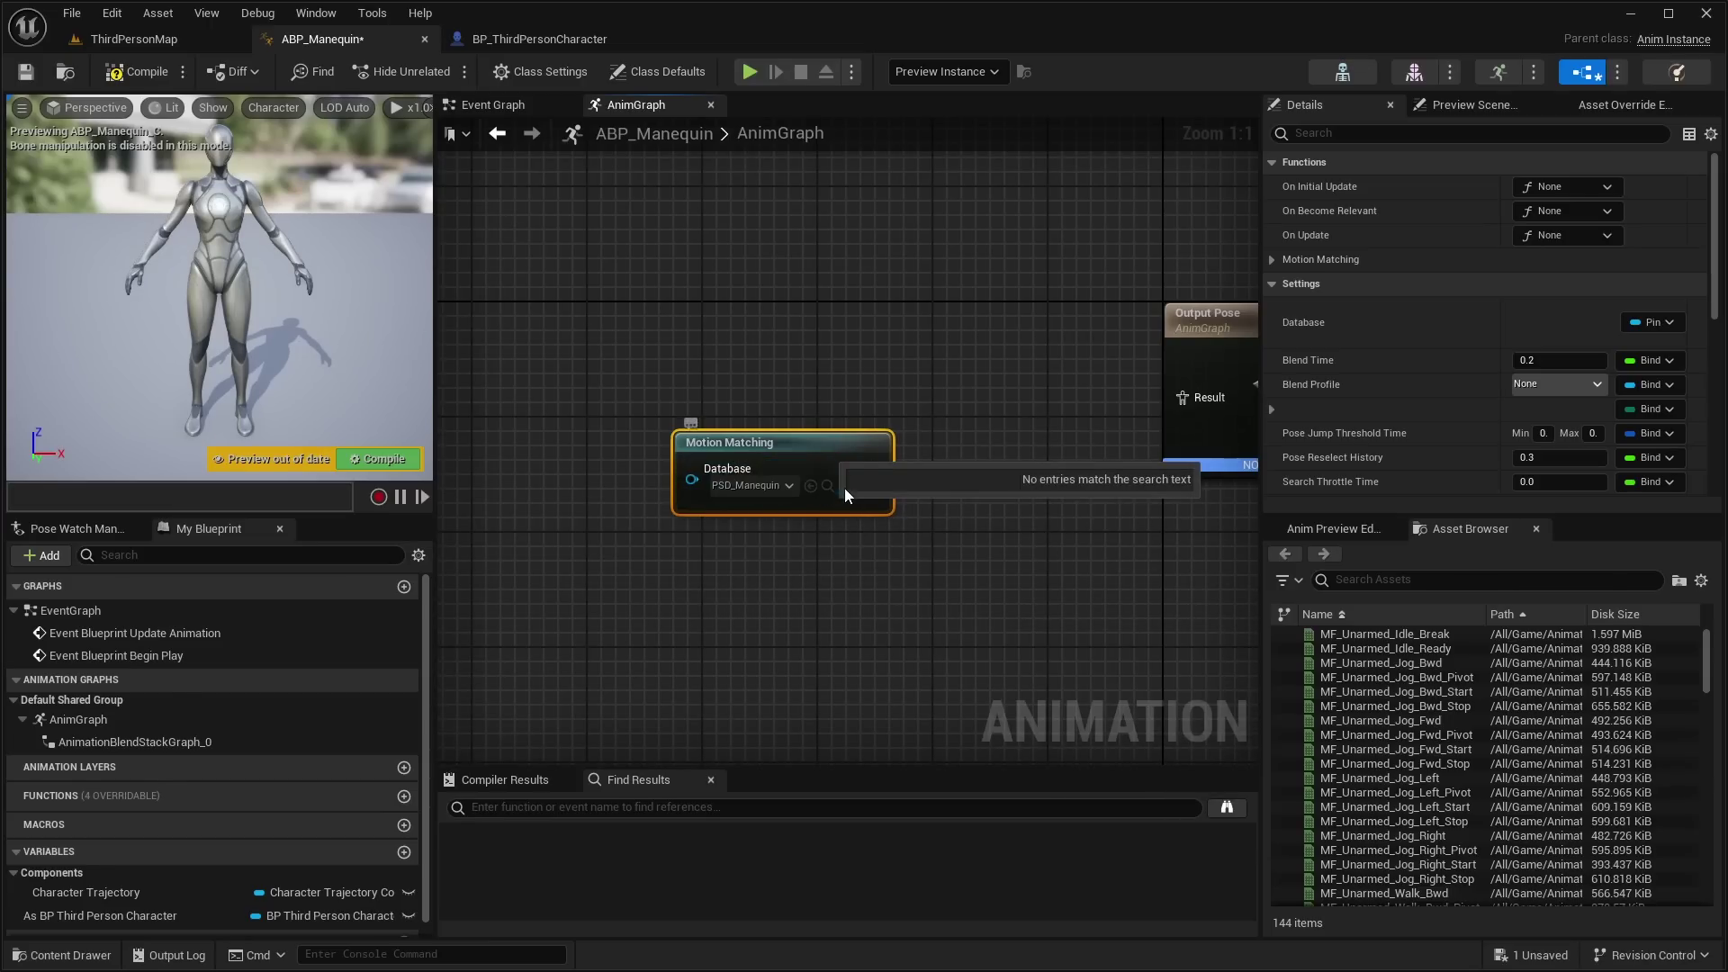
drag(846, 453, 774, 454)
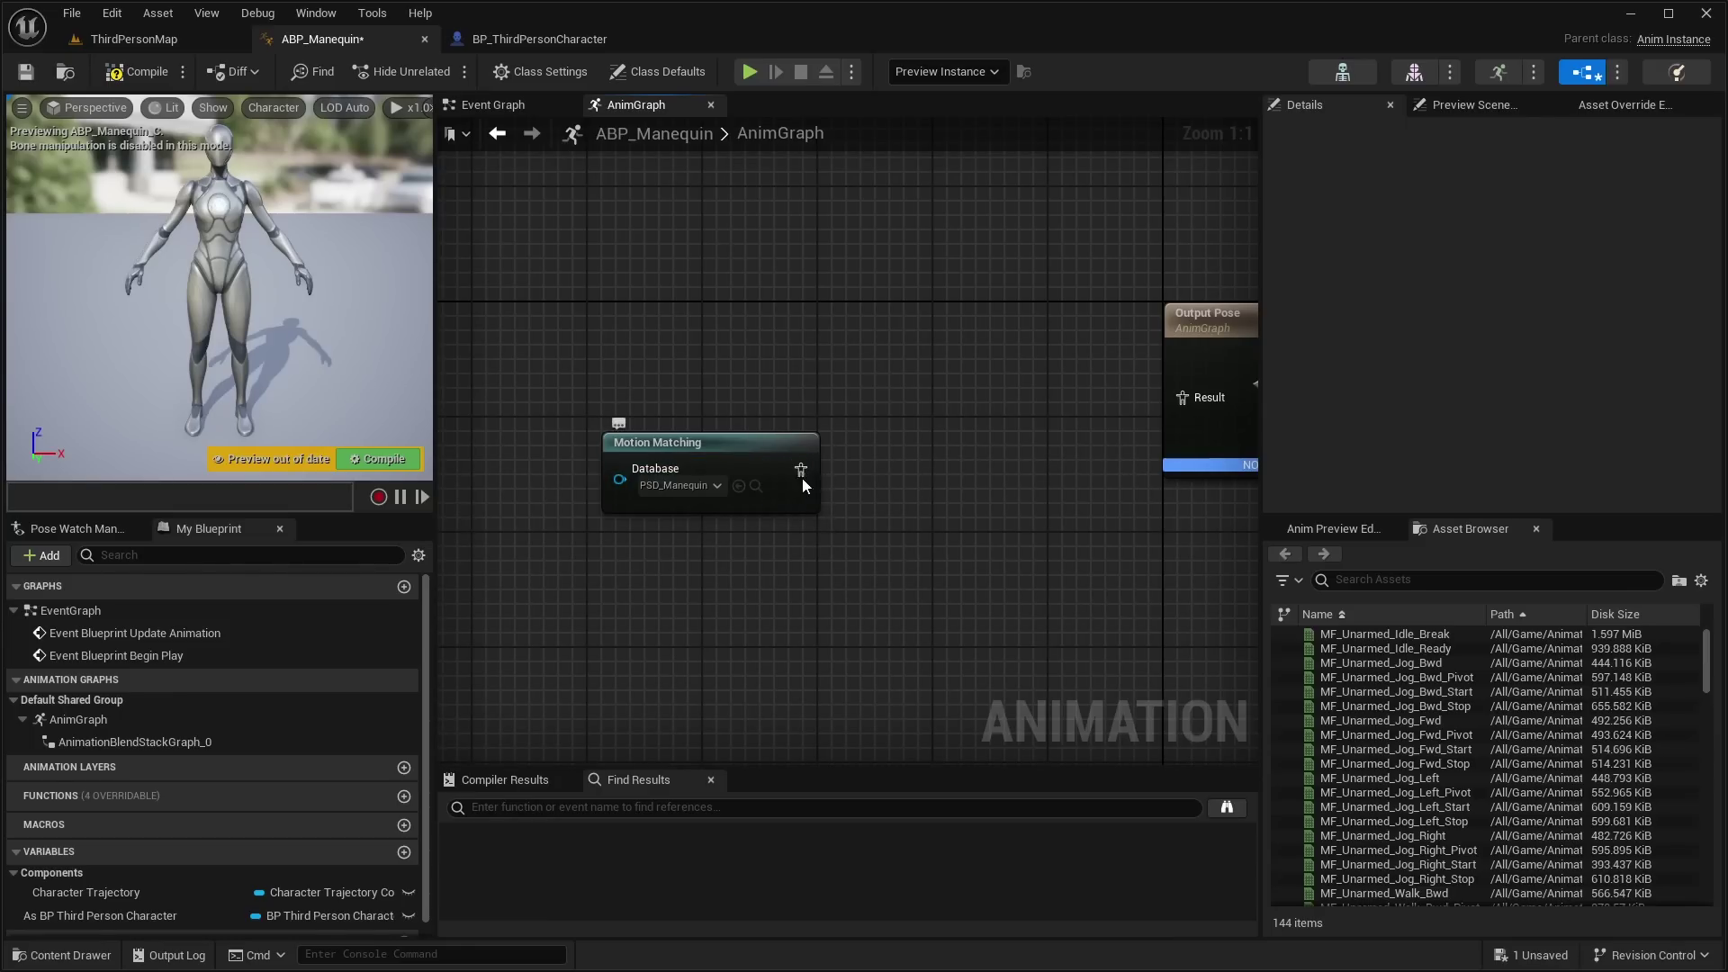
Step: Add a Pose History node after Motion Matching with Trajectory bound to Character Trajectory
drag(800, 471, 931, 362)
text(pose his)
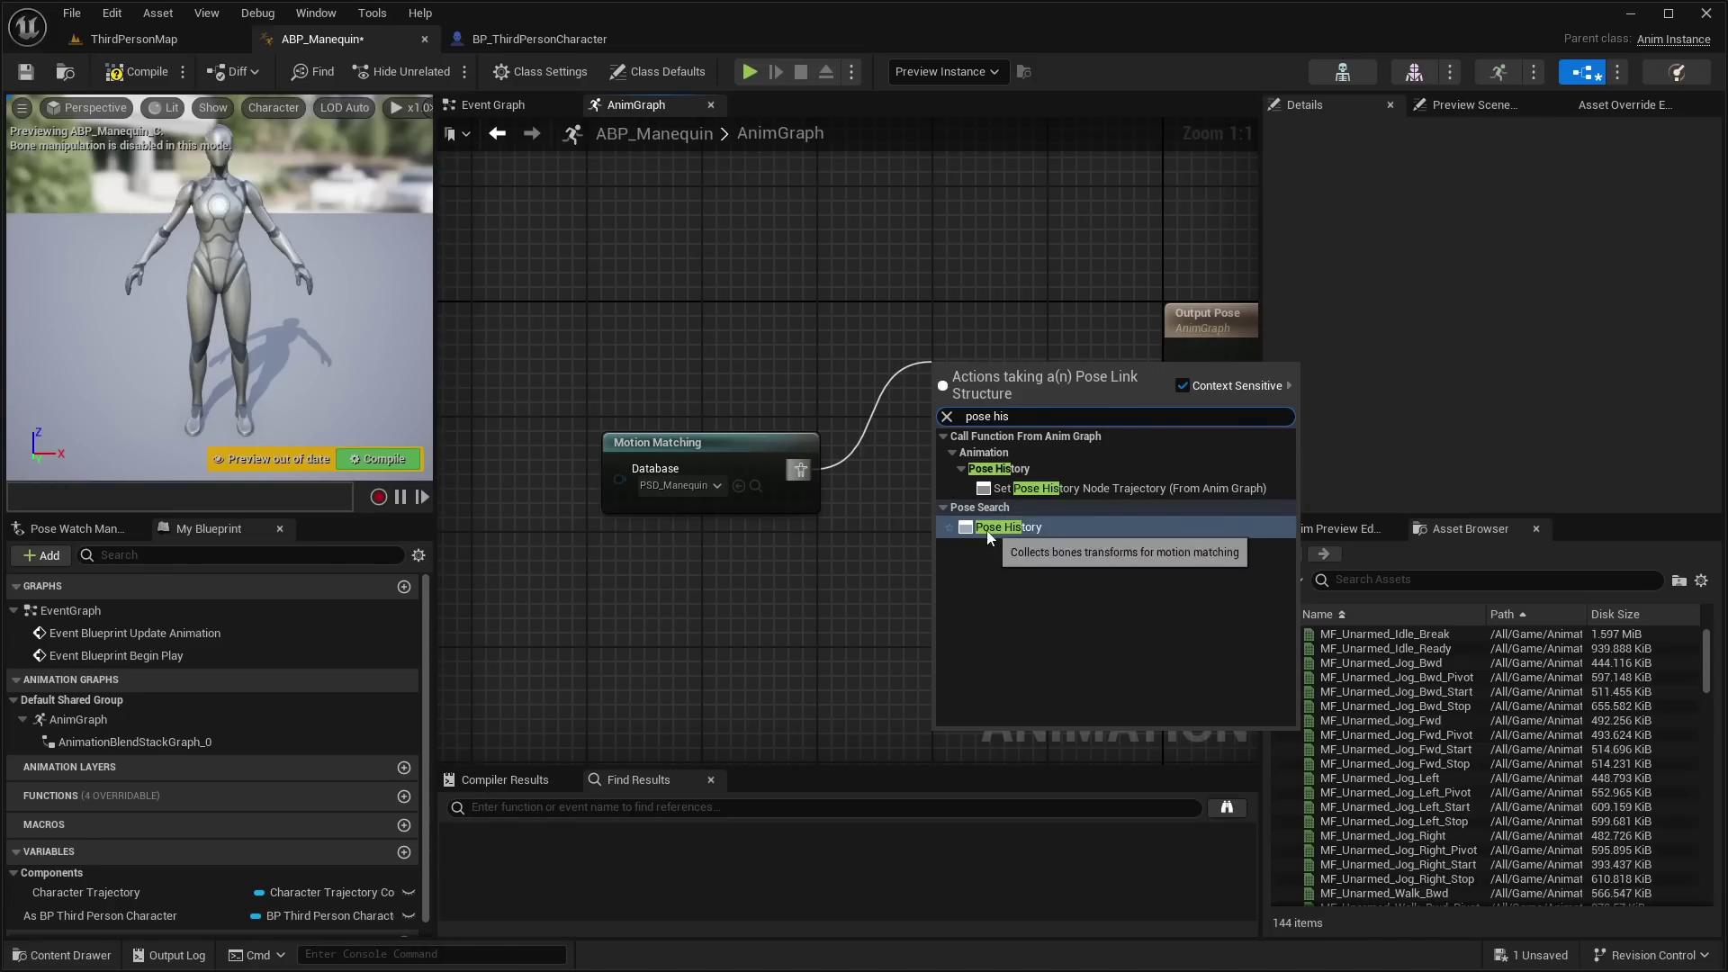
click(1045, 527)
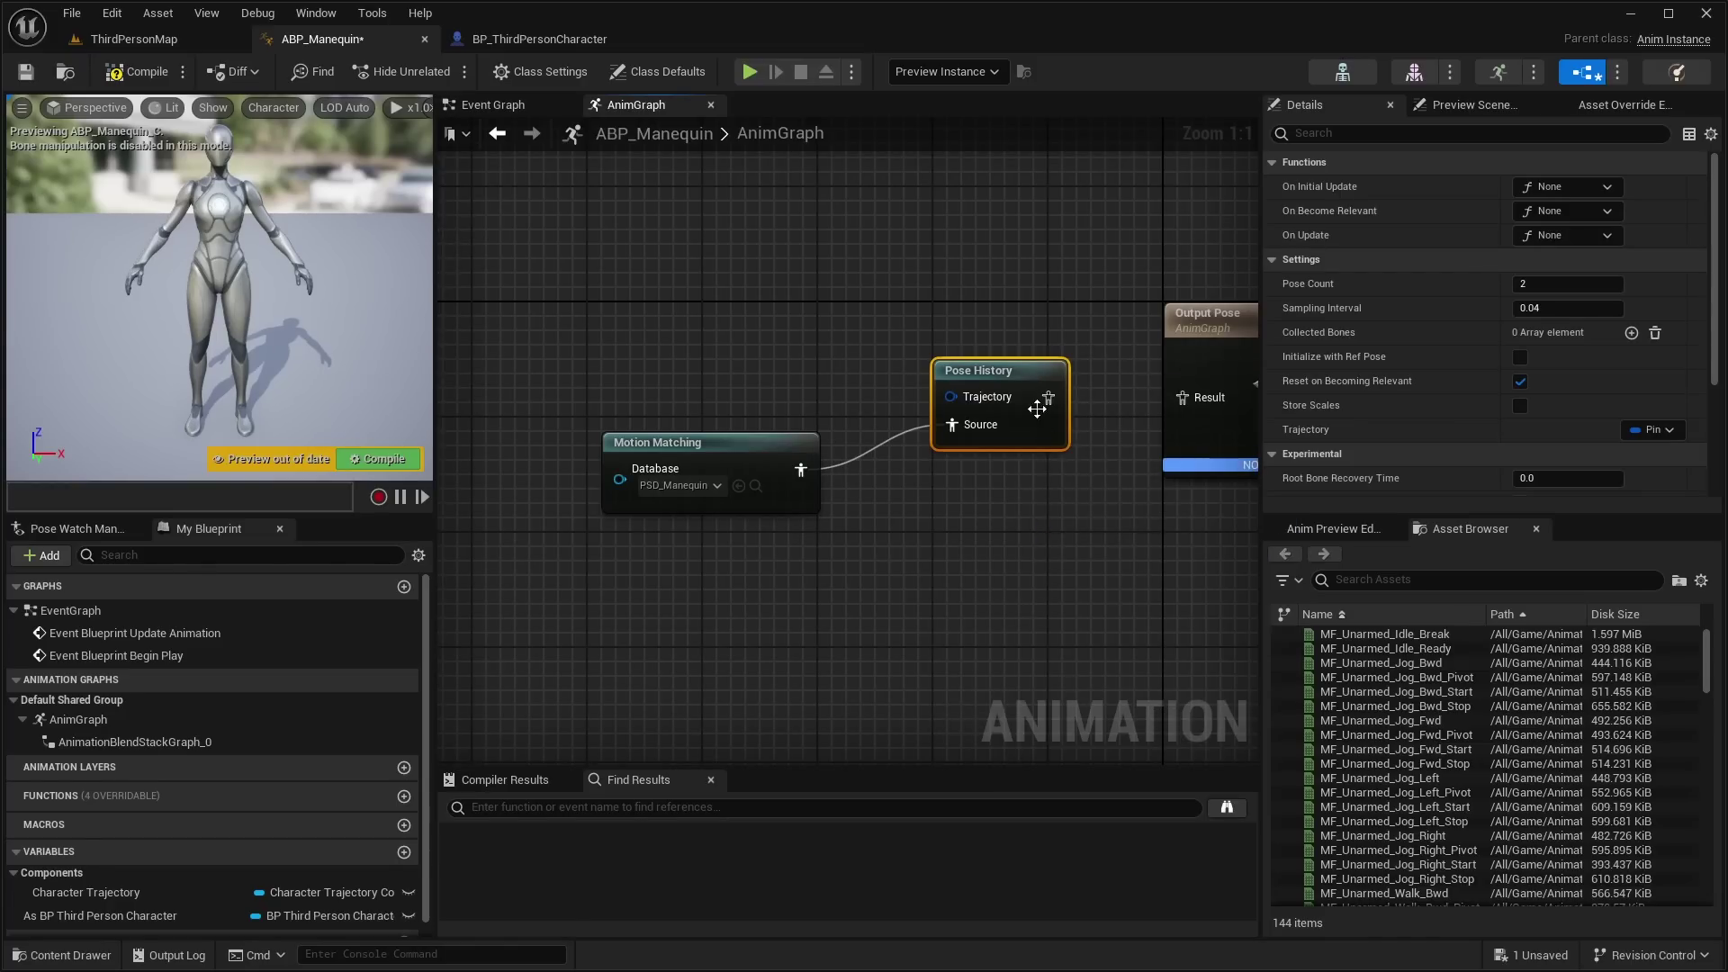
right_click(940, 398)
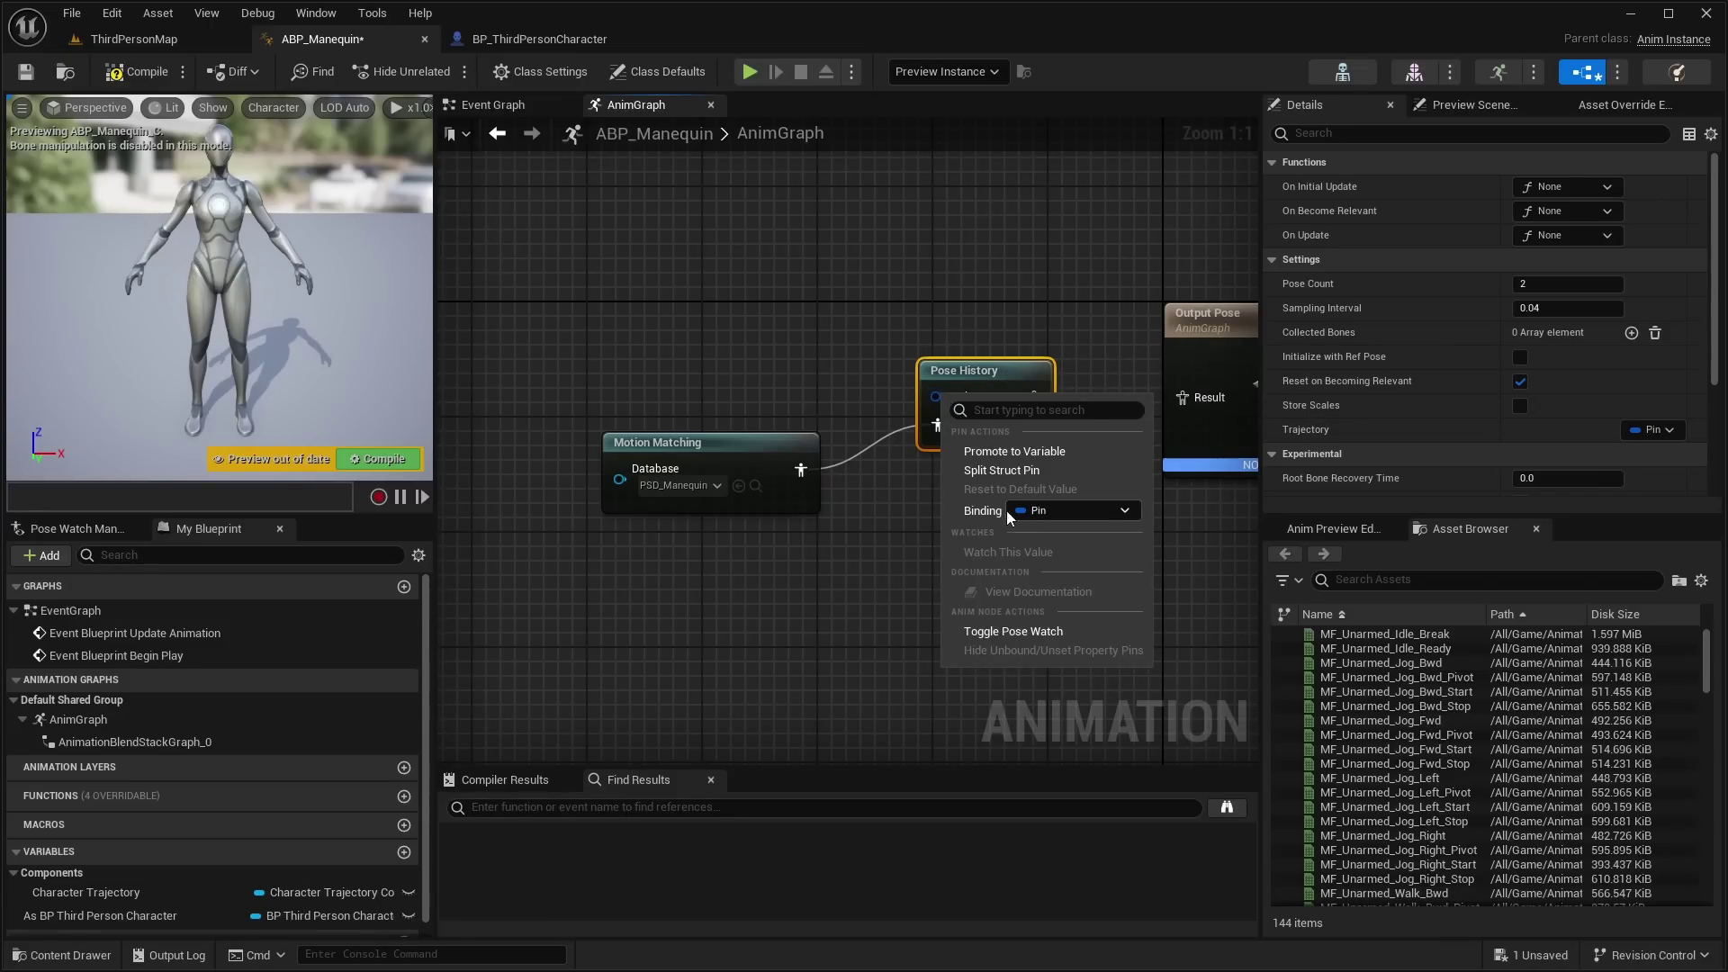
click(1115, 509)
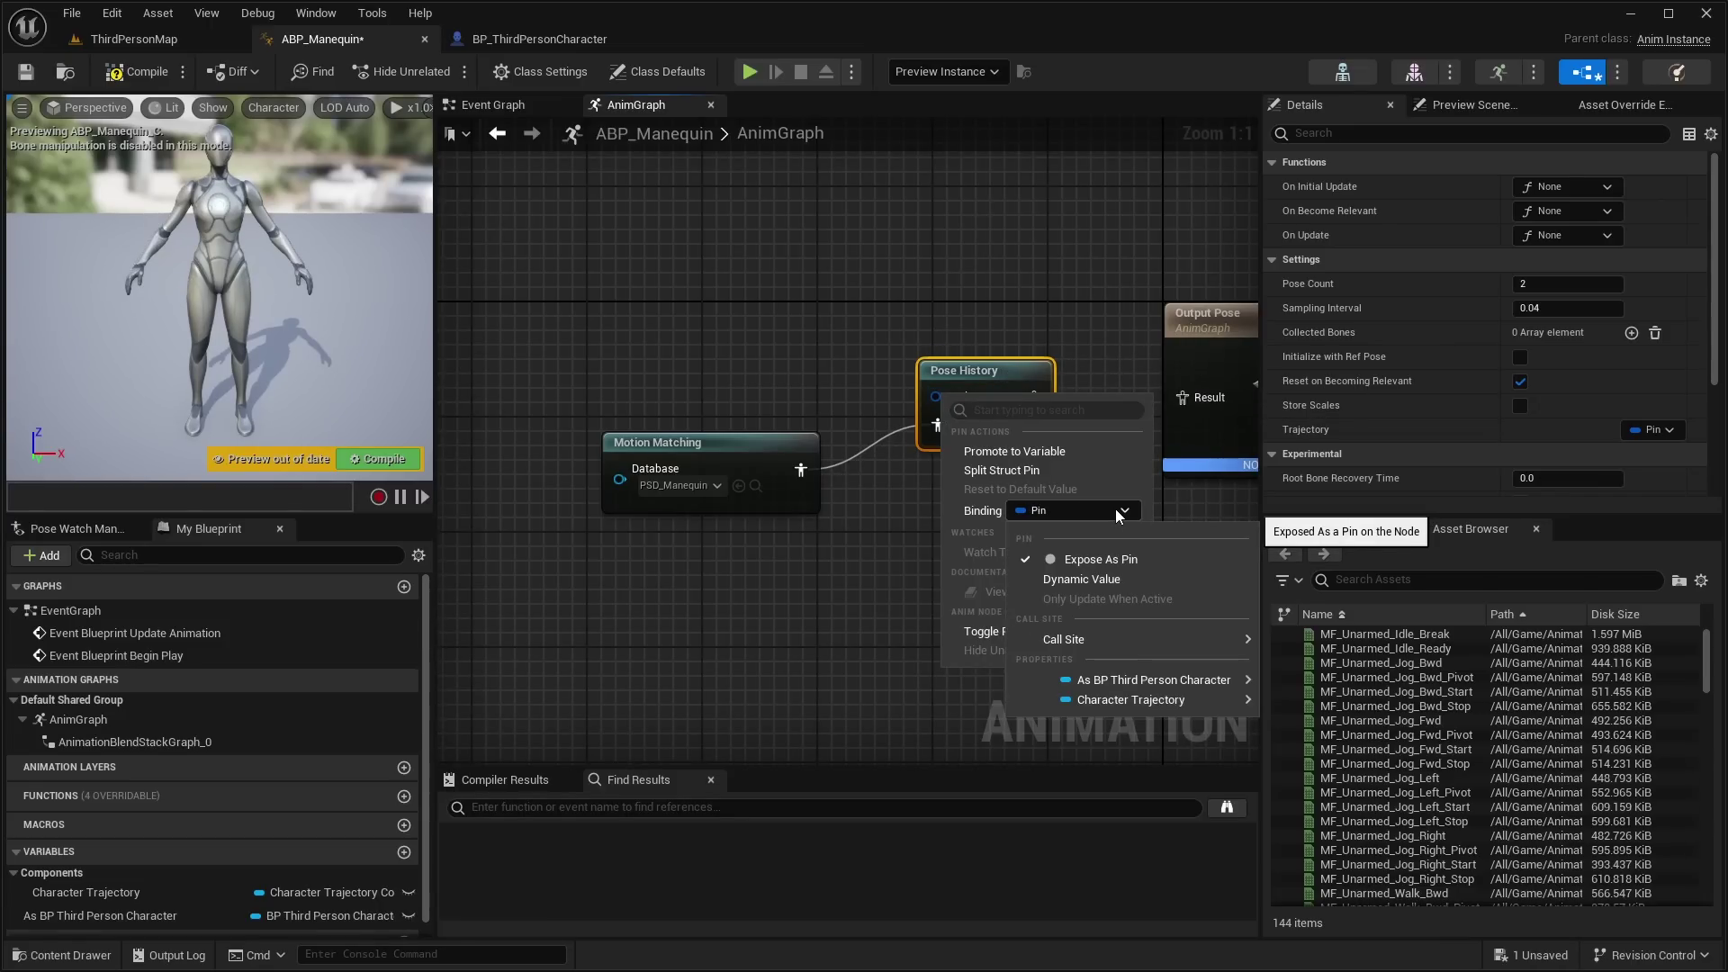
mouse_move(1109, 702)
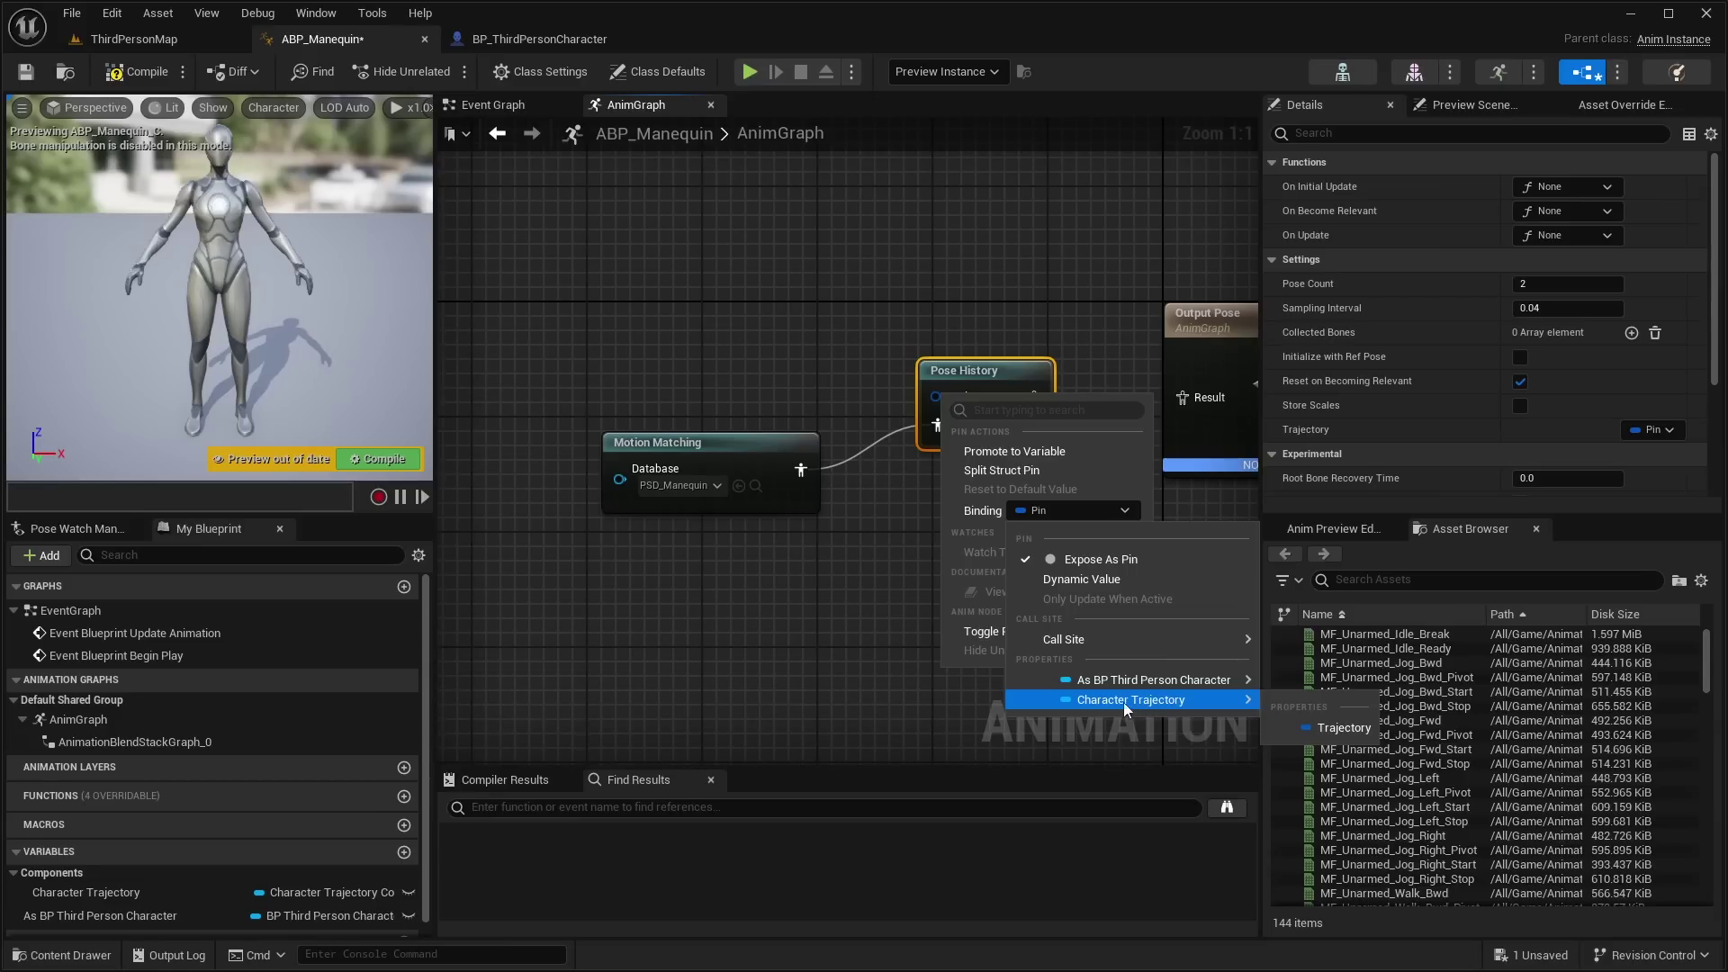
click(1332, 727)
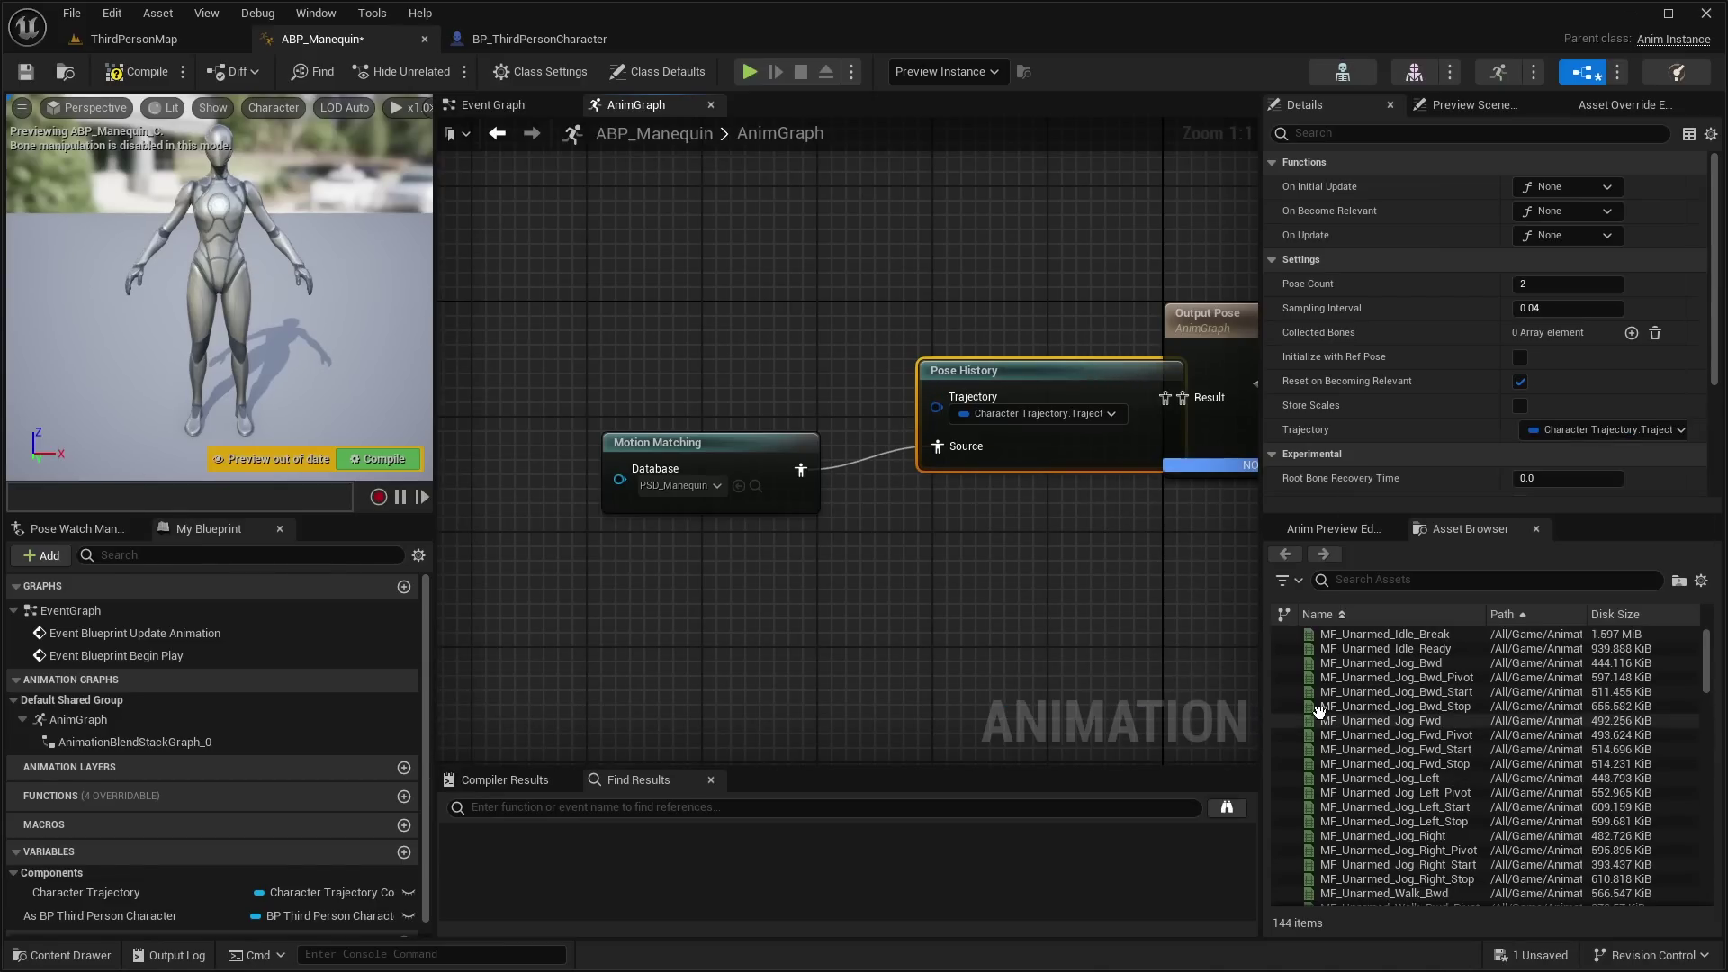
Step: Connect Pose History to Output Pose, then compile and save ABP_Manequin
drag(1037, 371, 918, 375)
right_drag(992, 326, 926, 336)
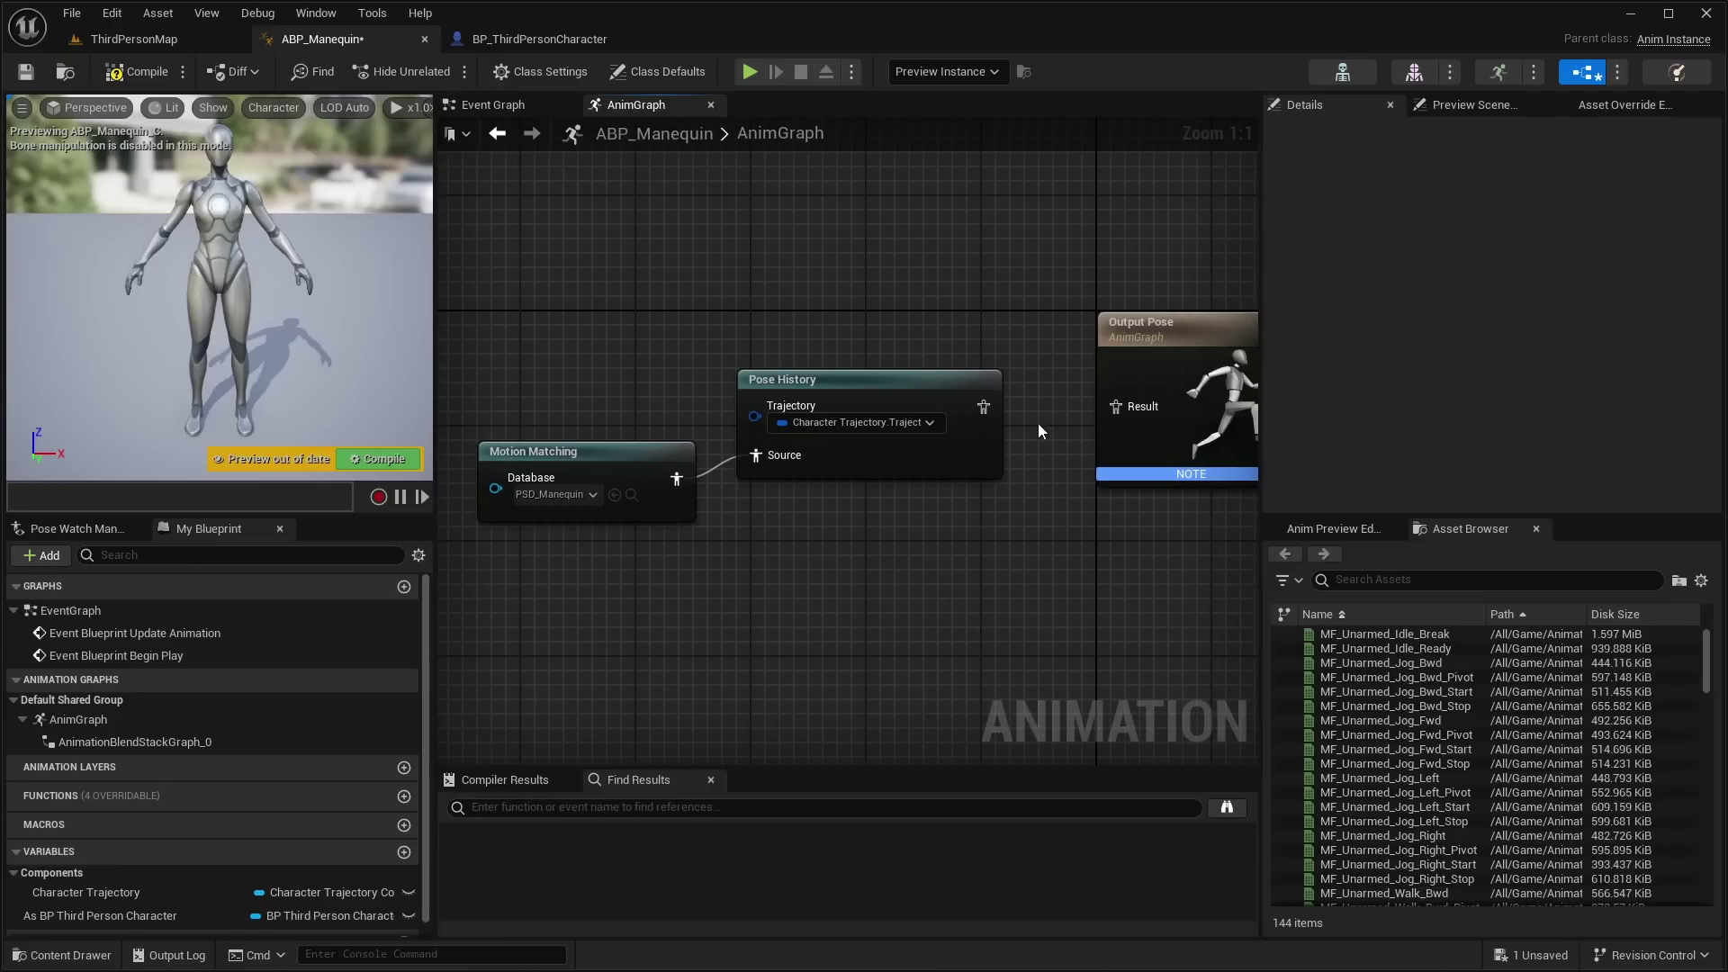
right_drag(981, 406, 946, 390)
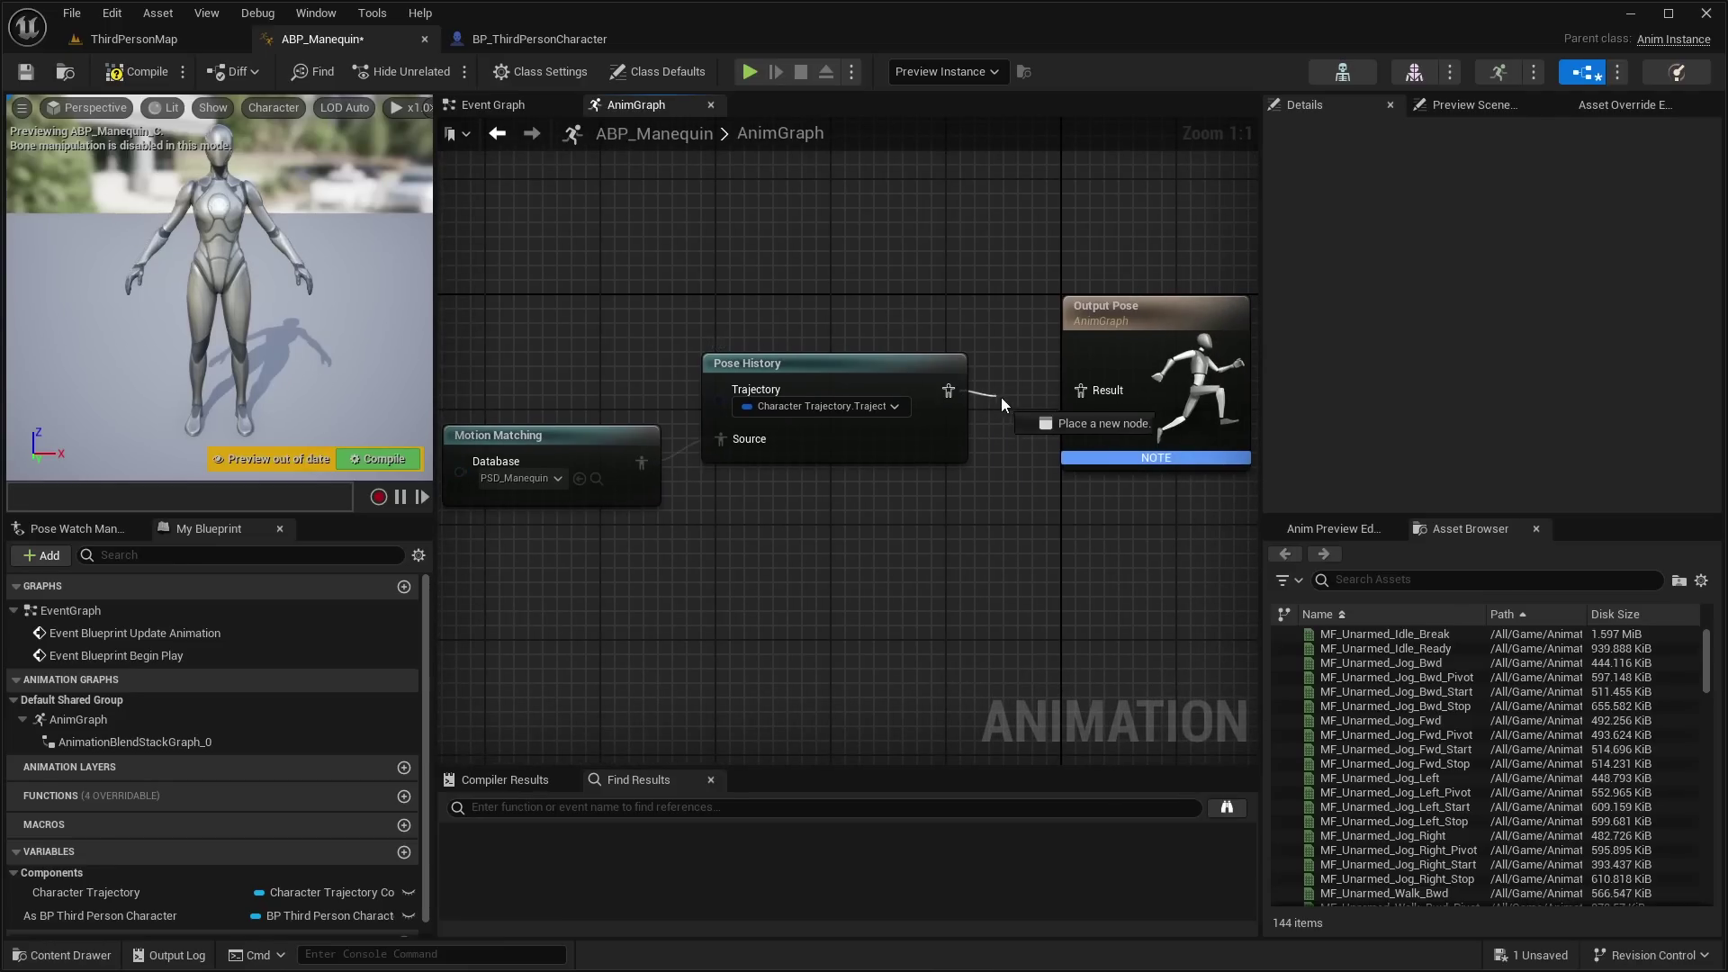
scroll(980, 343, down, 1)
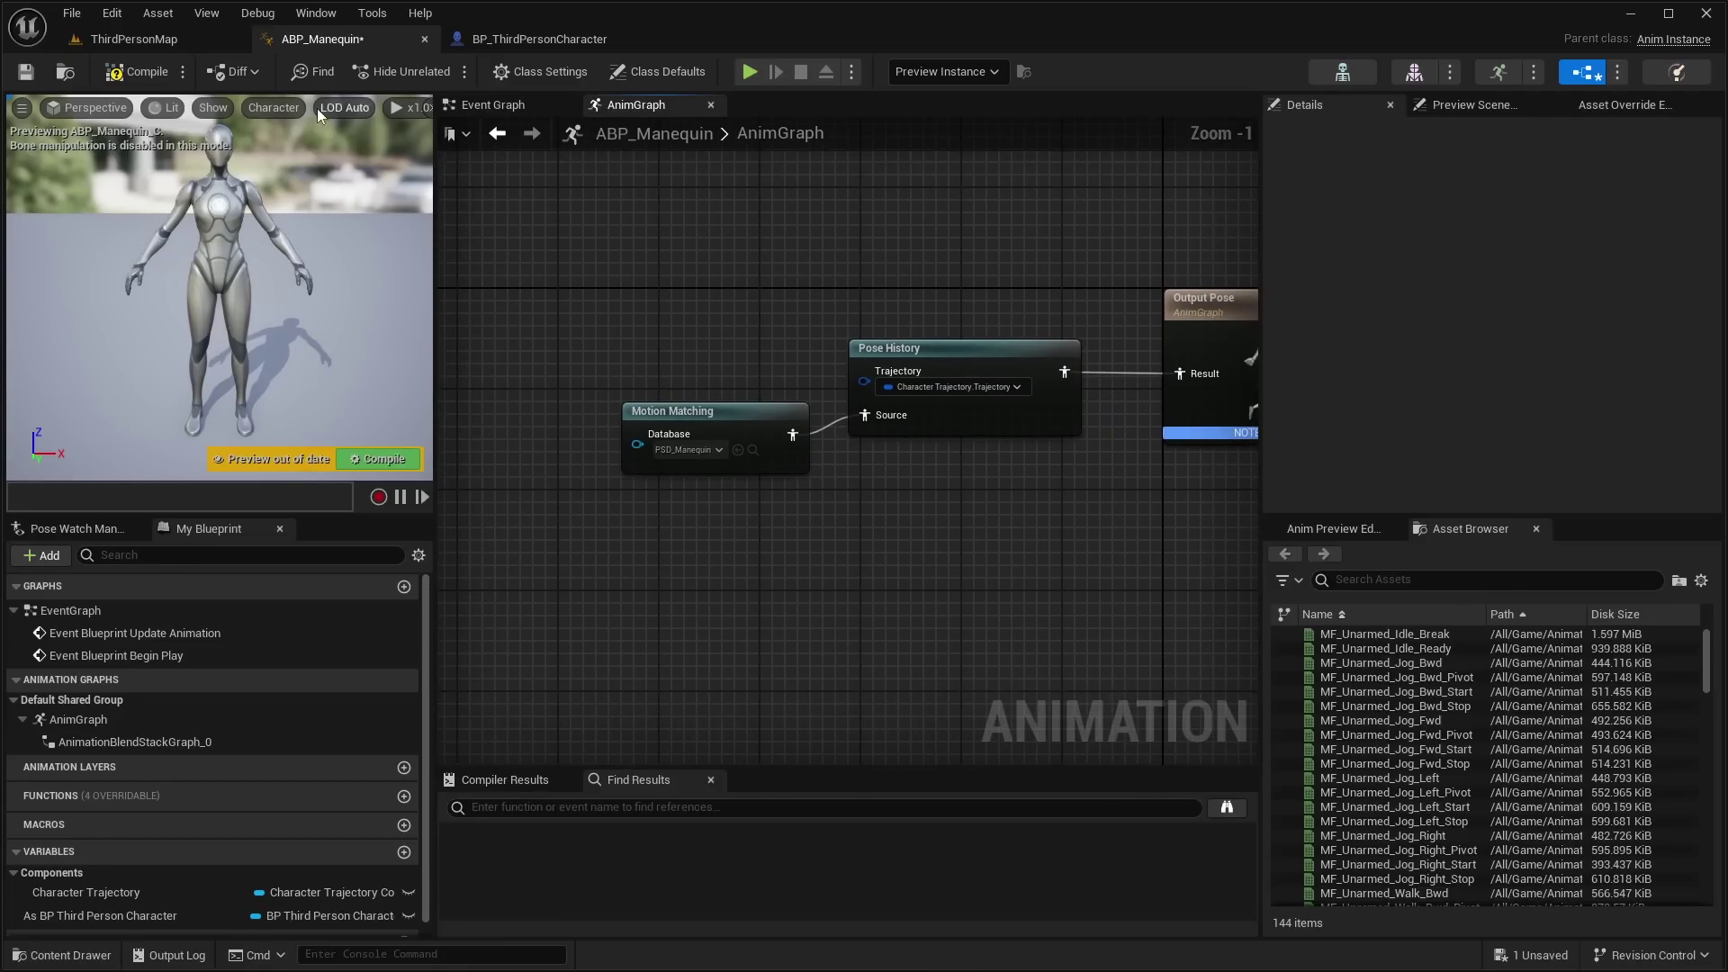
click(151, 74)
click(24, 73)
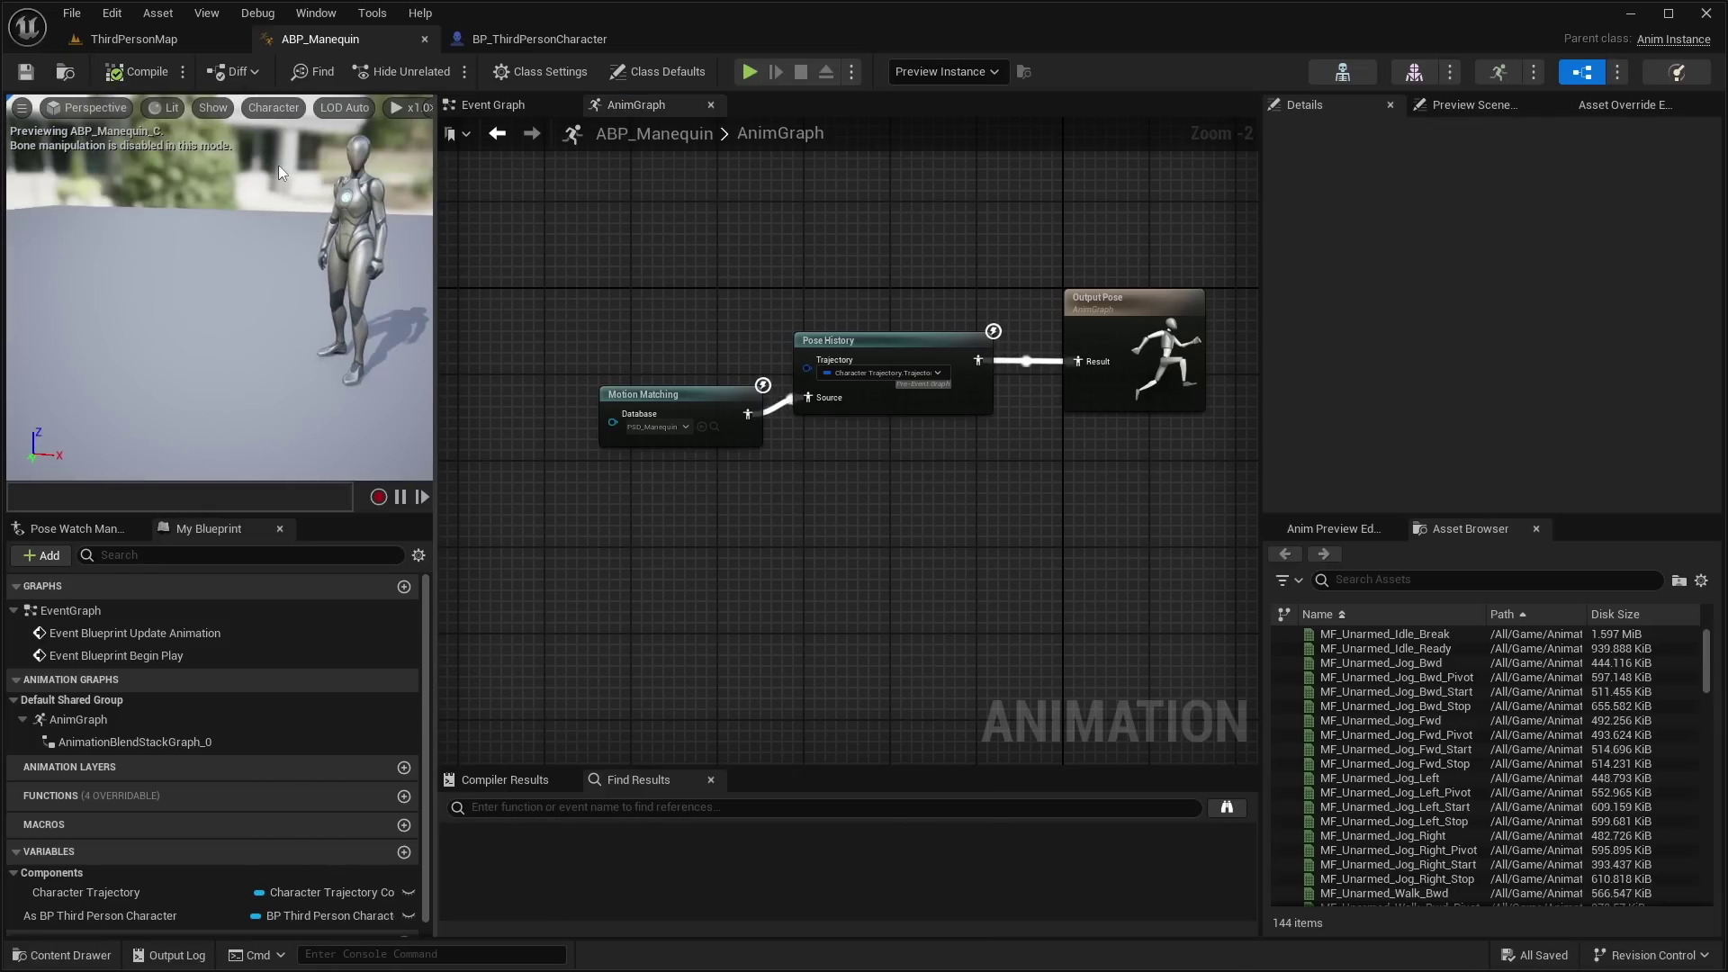
right_drag(944, 292, 920, 326)
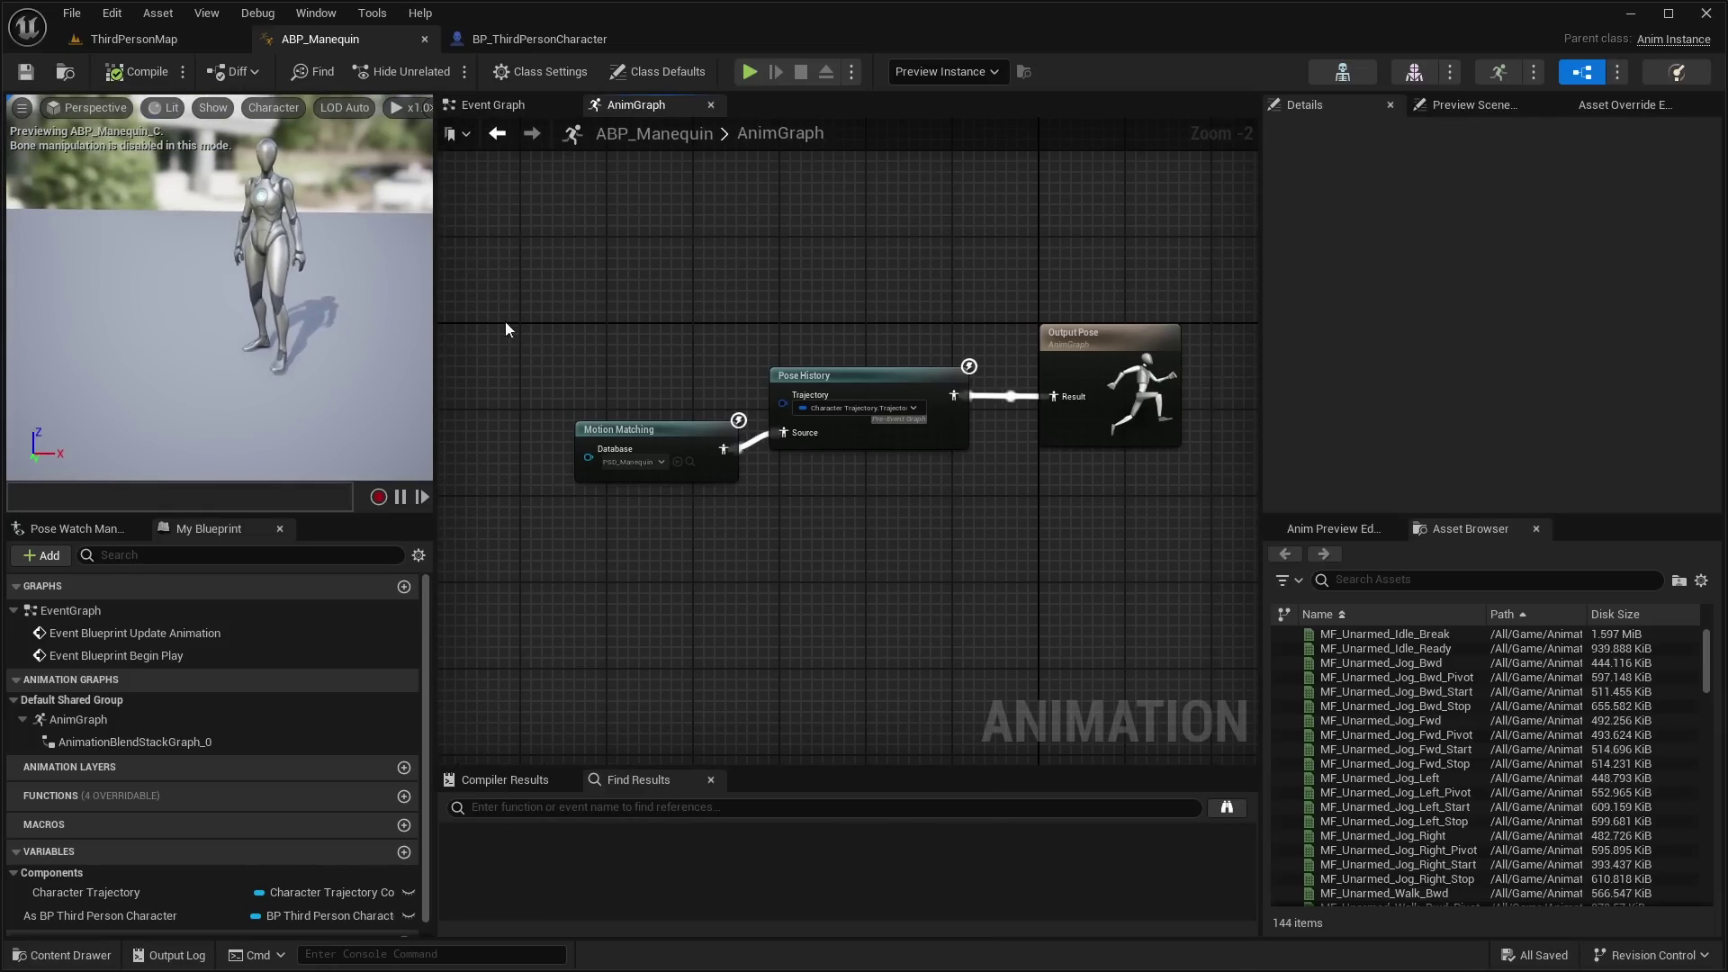
Step: Set BP_ThirdPersonCharacter's Mesh Anim Class to ABP_Manequin_C, then compile and save
click(532, 38)
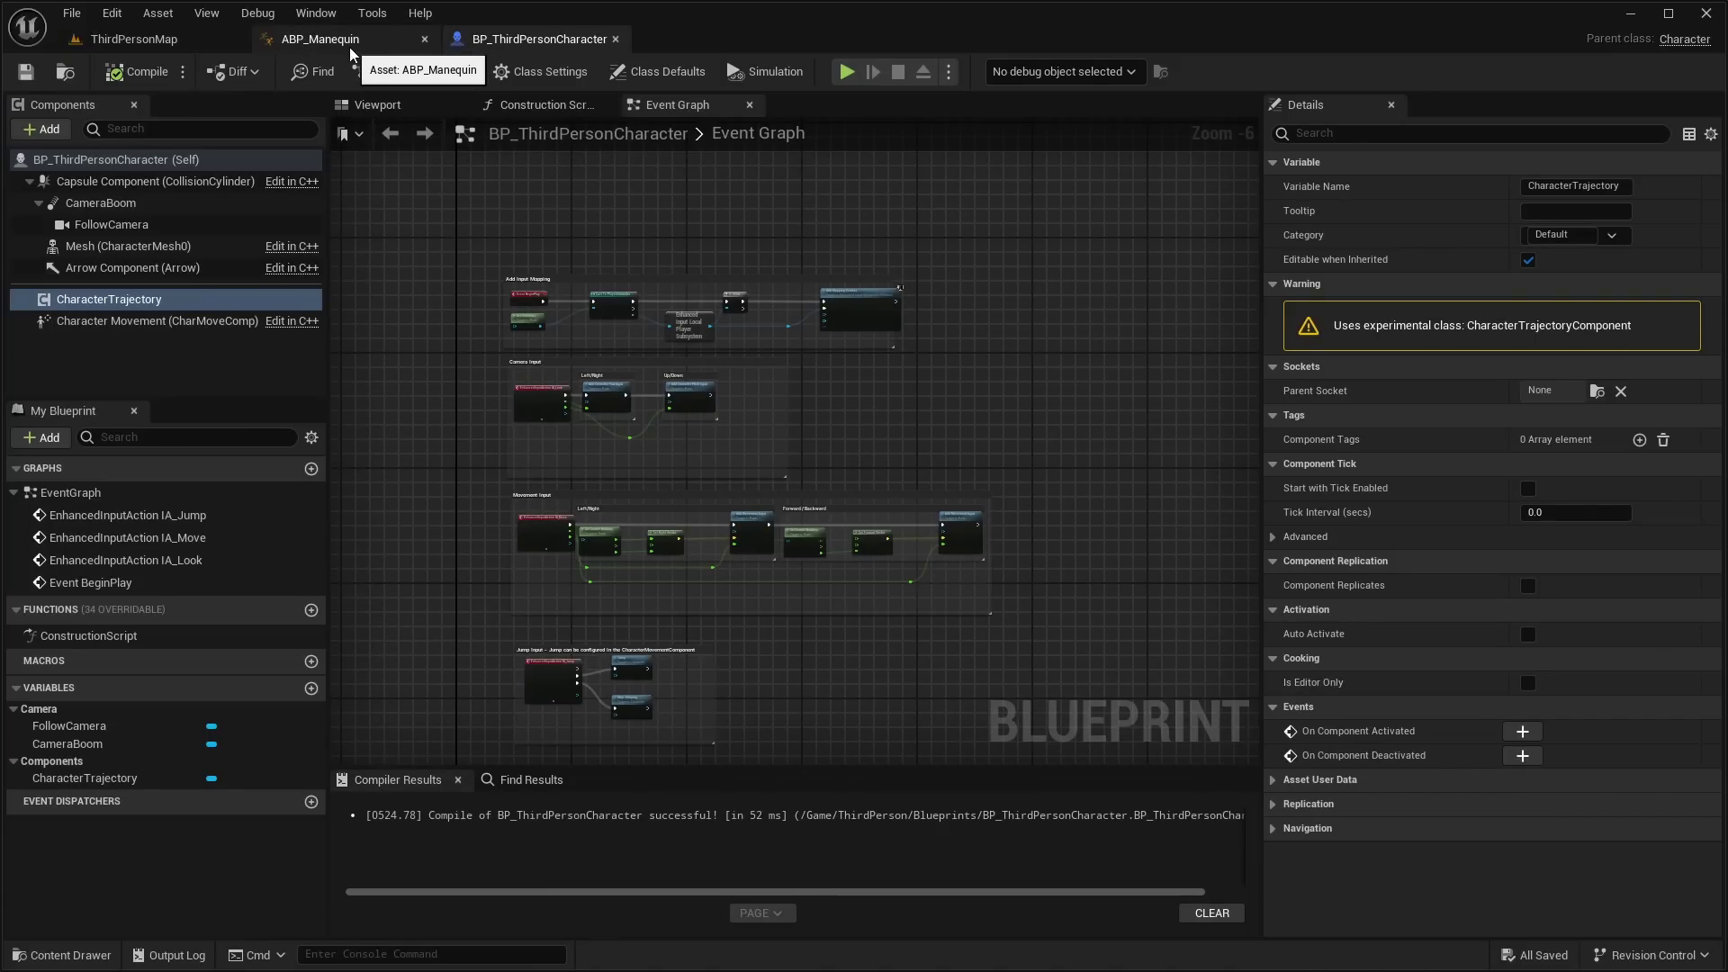
click(381, 108)
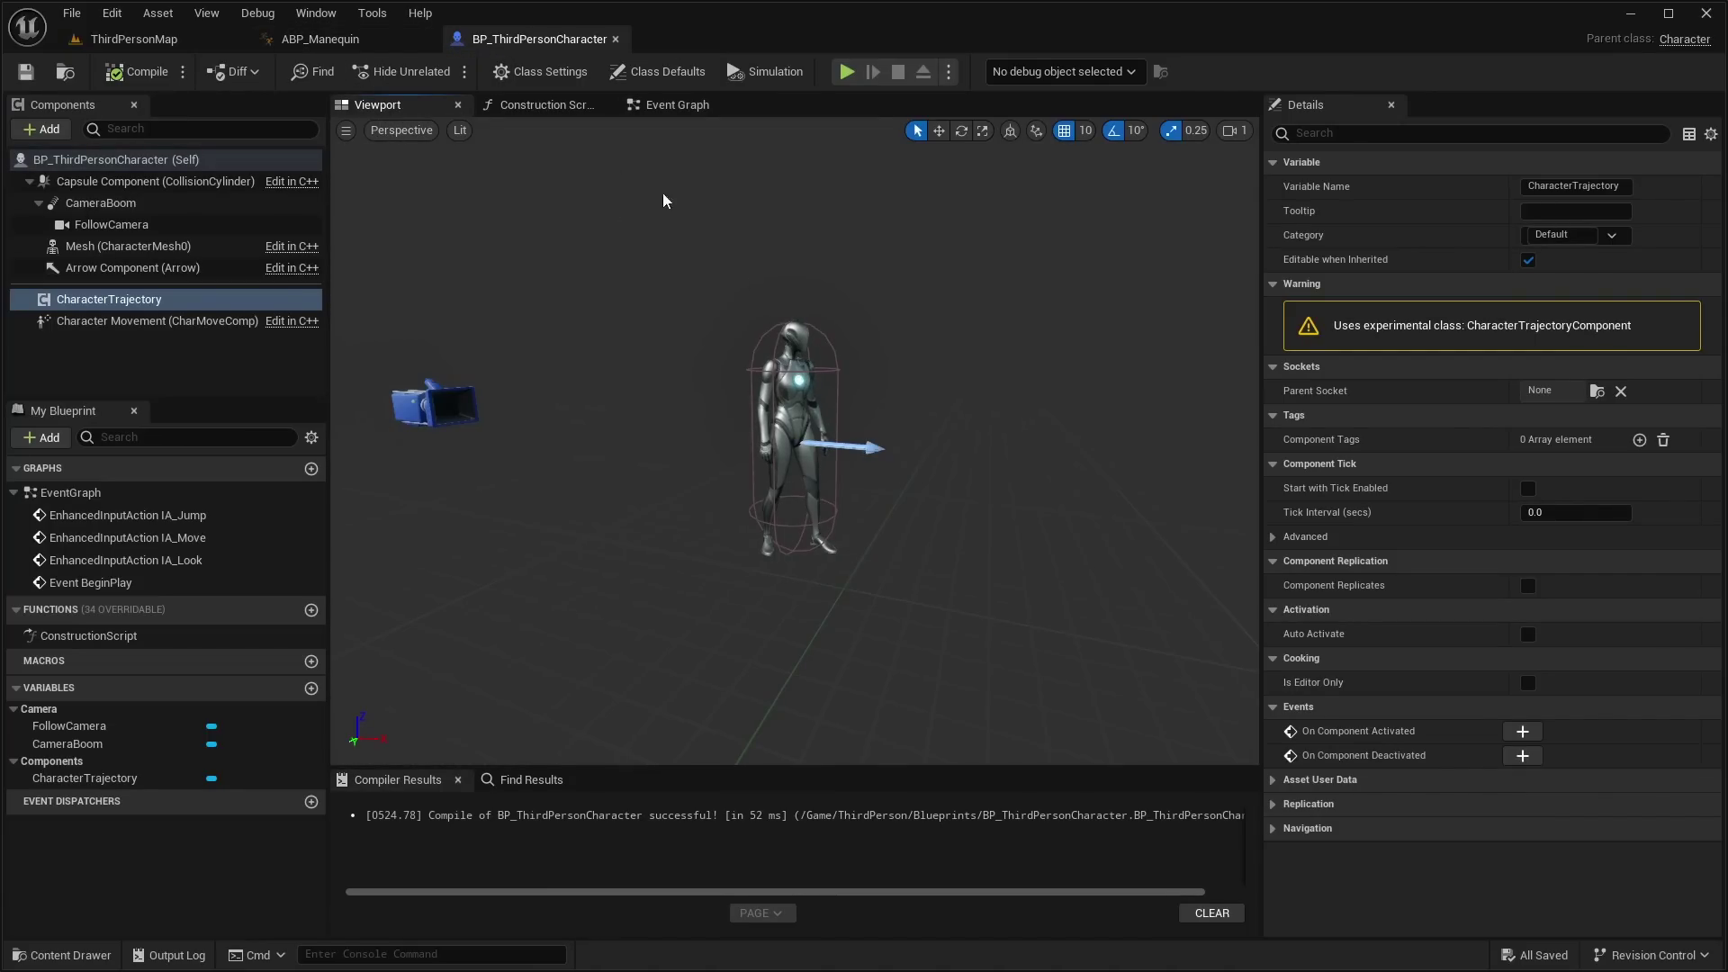
click(802, 367)
scroll(817, 358, up, 2)
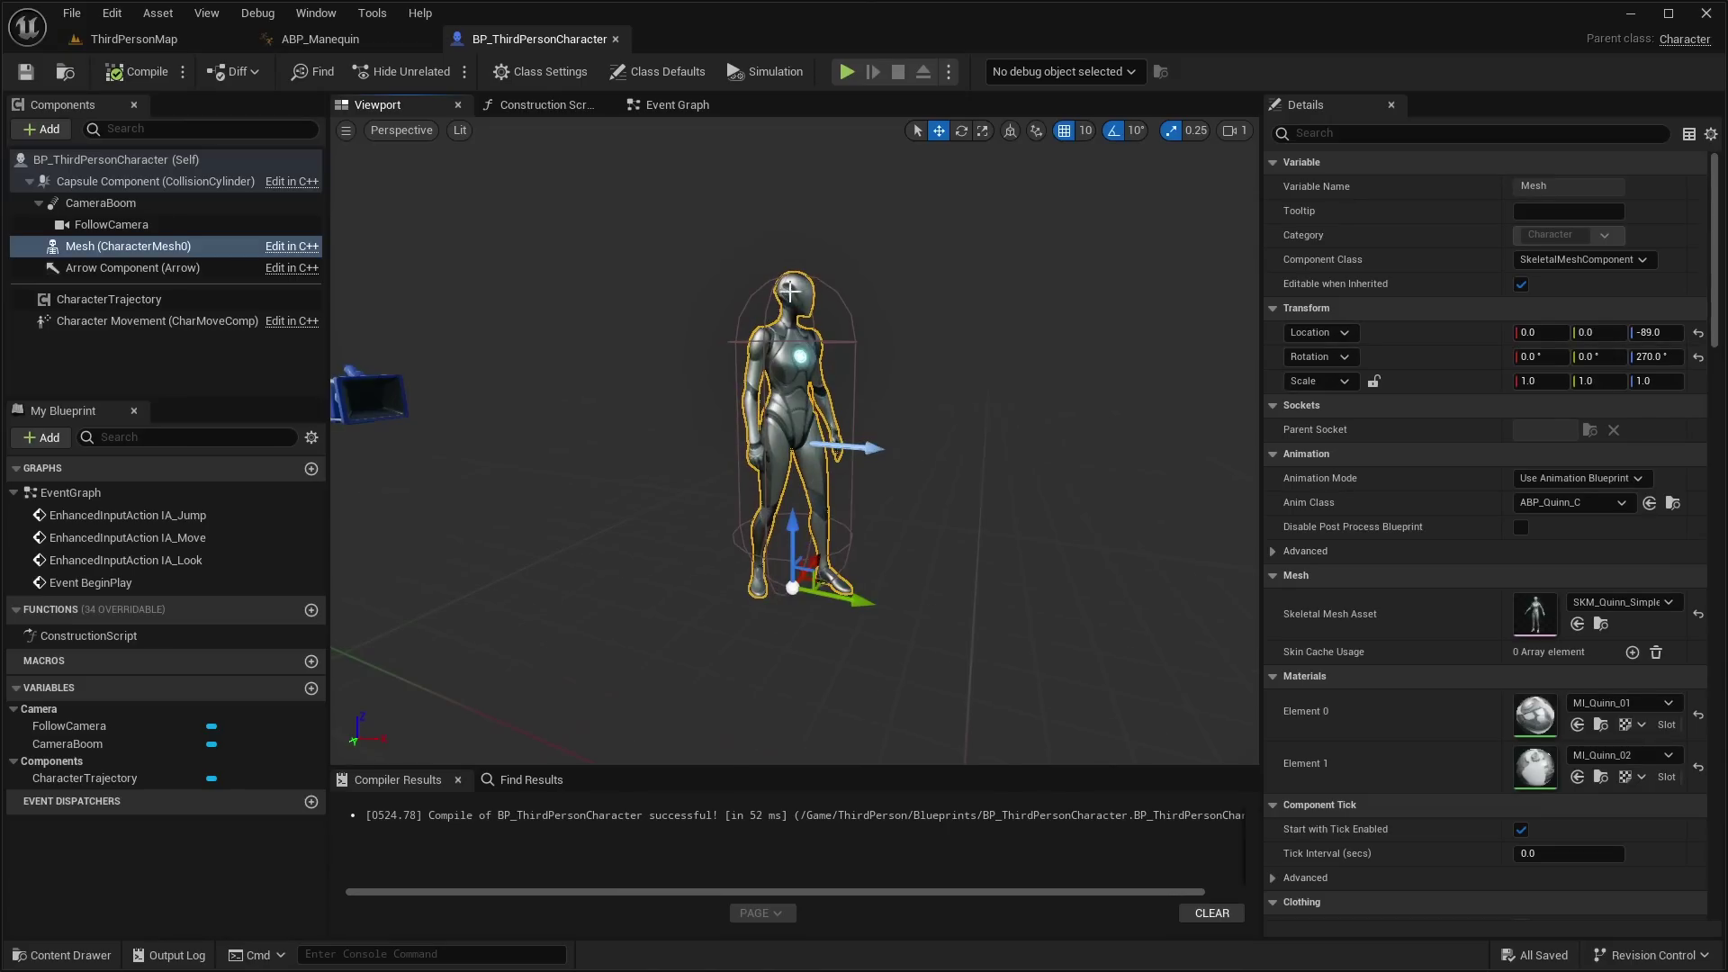
click(1566, 503)
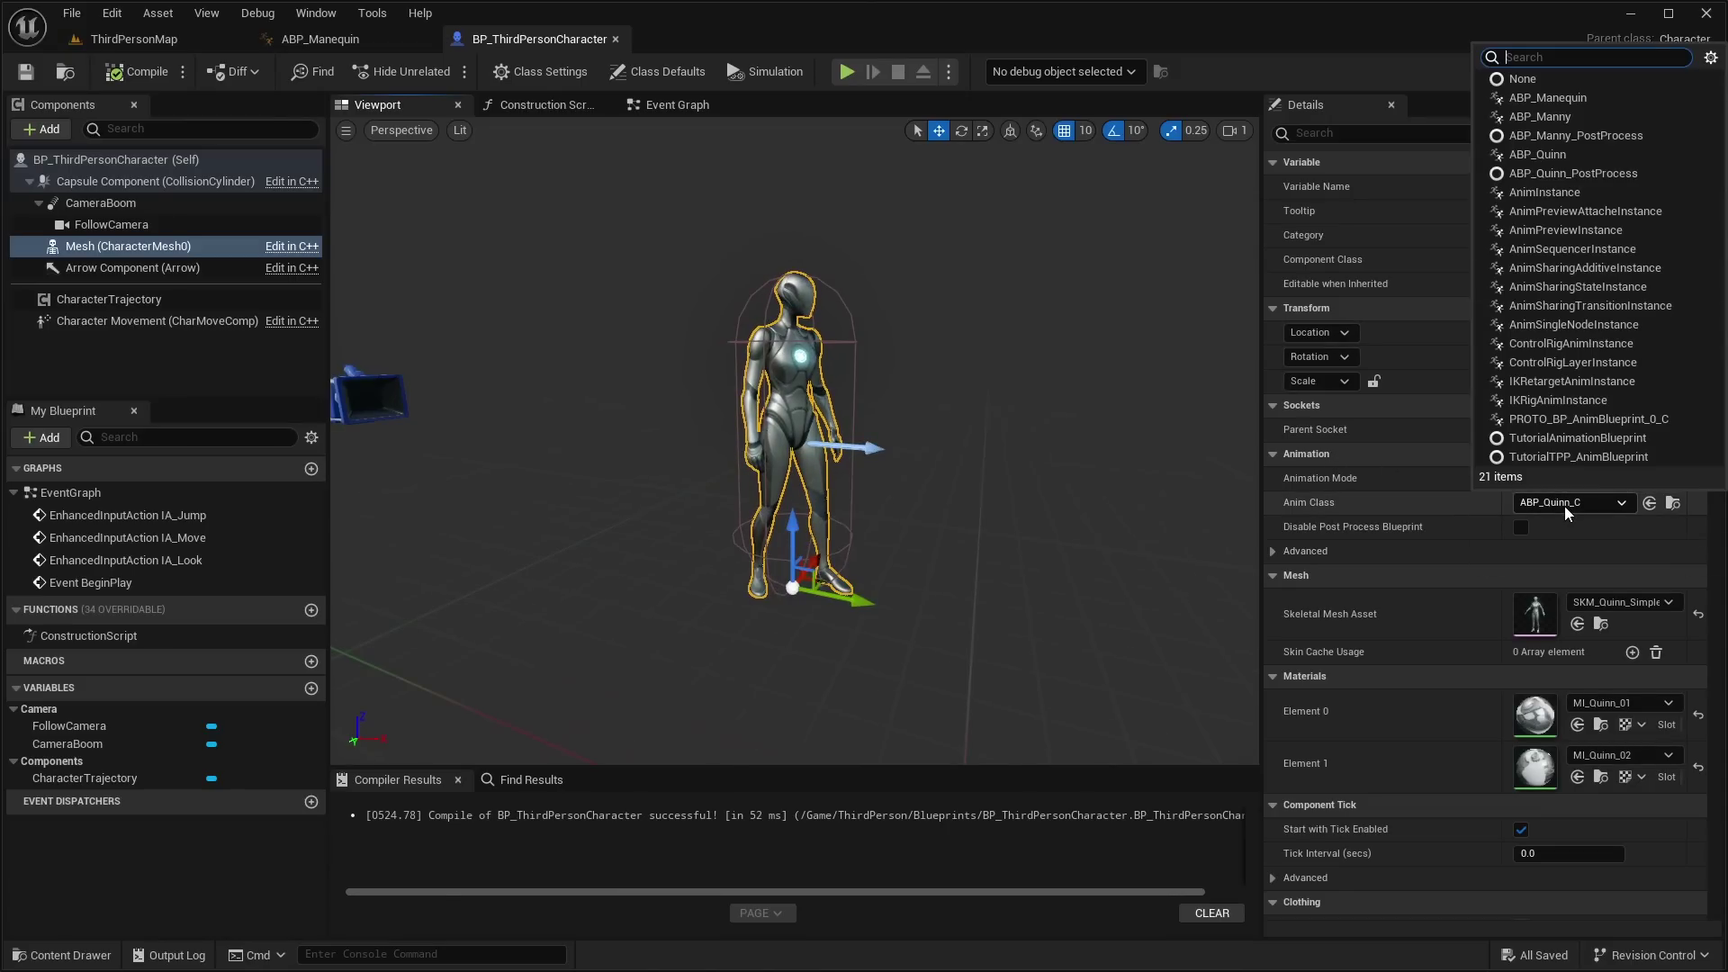
text(abp_mane)
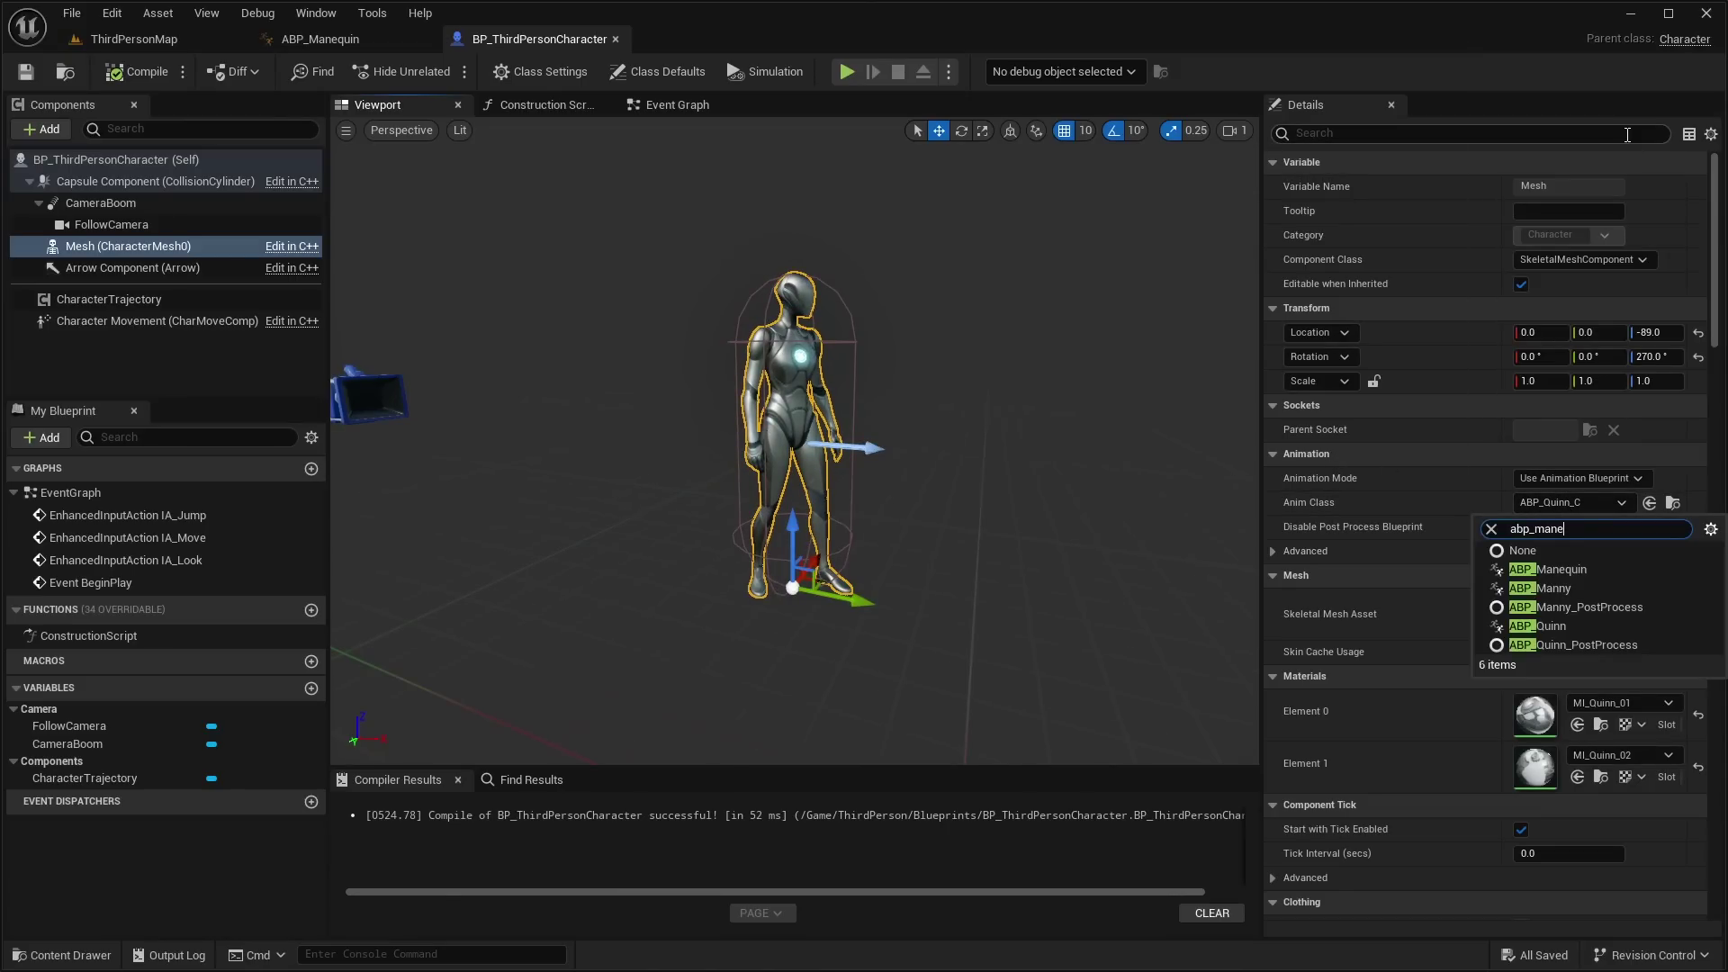
key(Return)
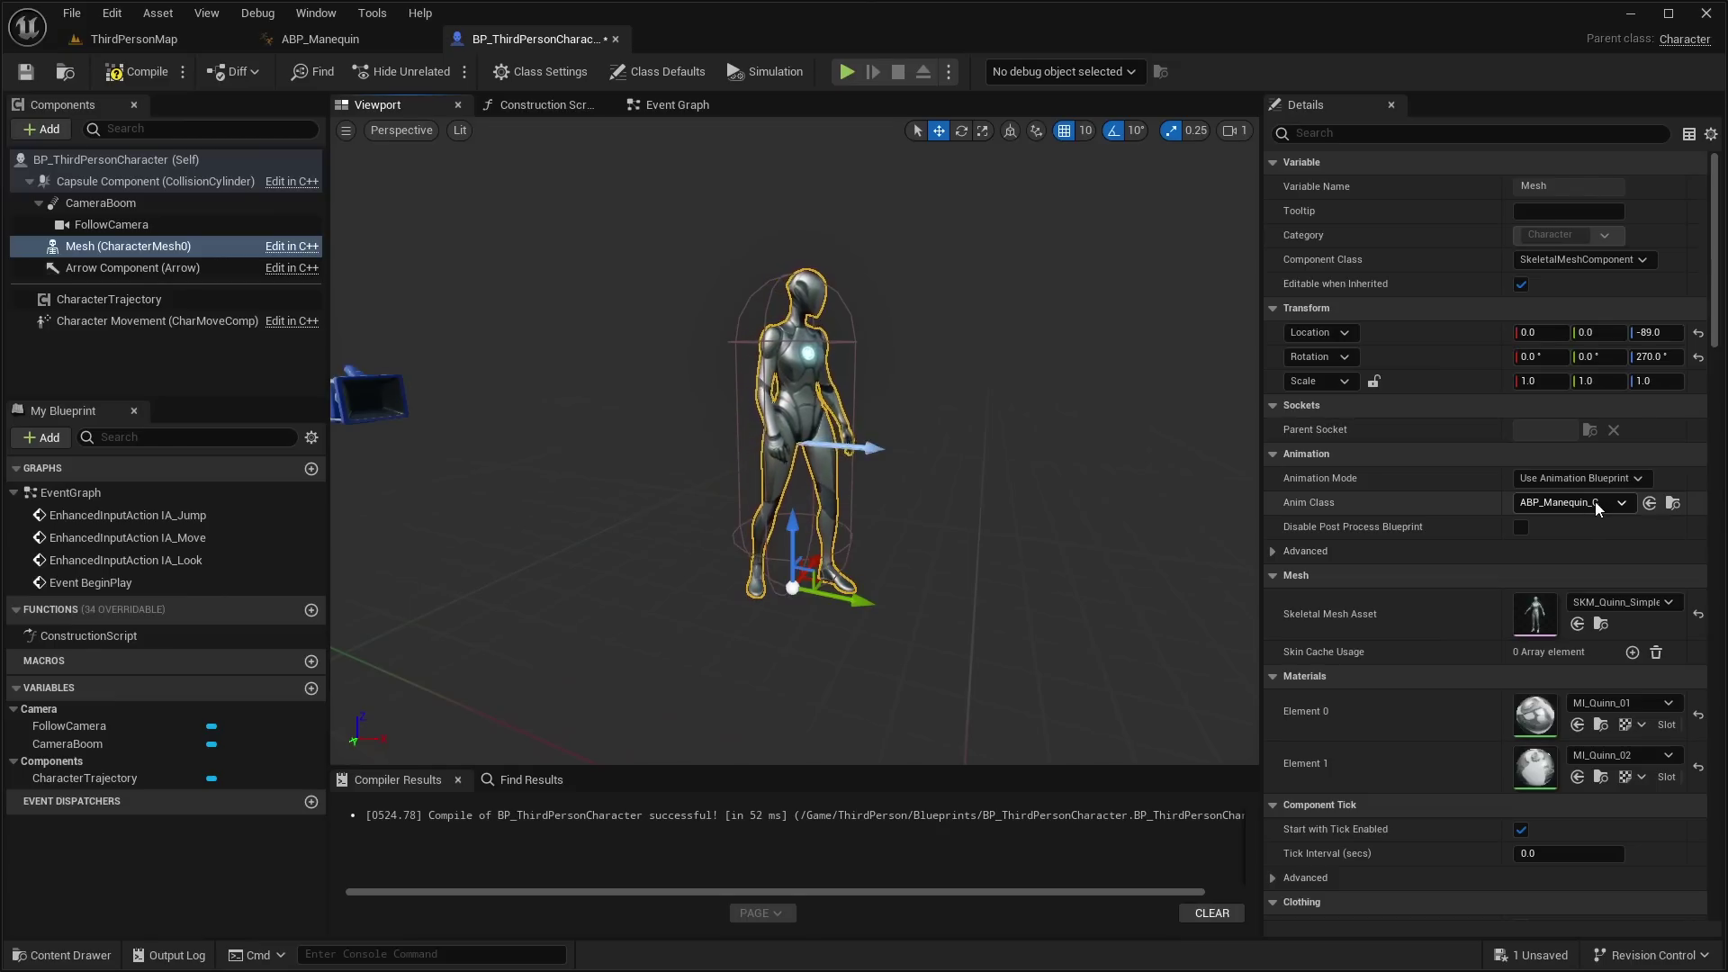
key(ctrl+s)
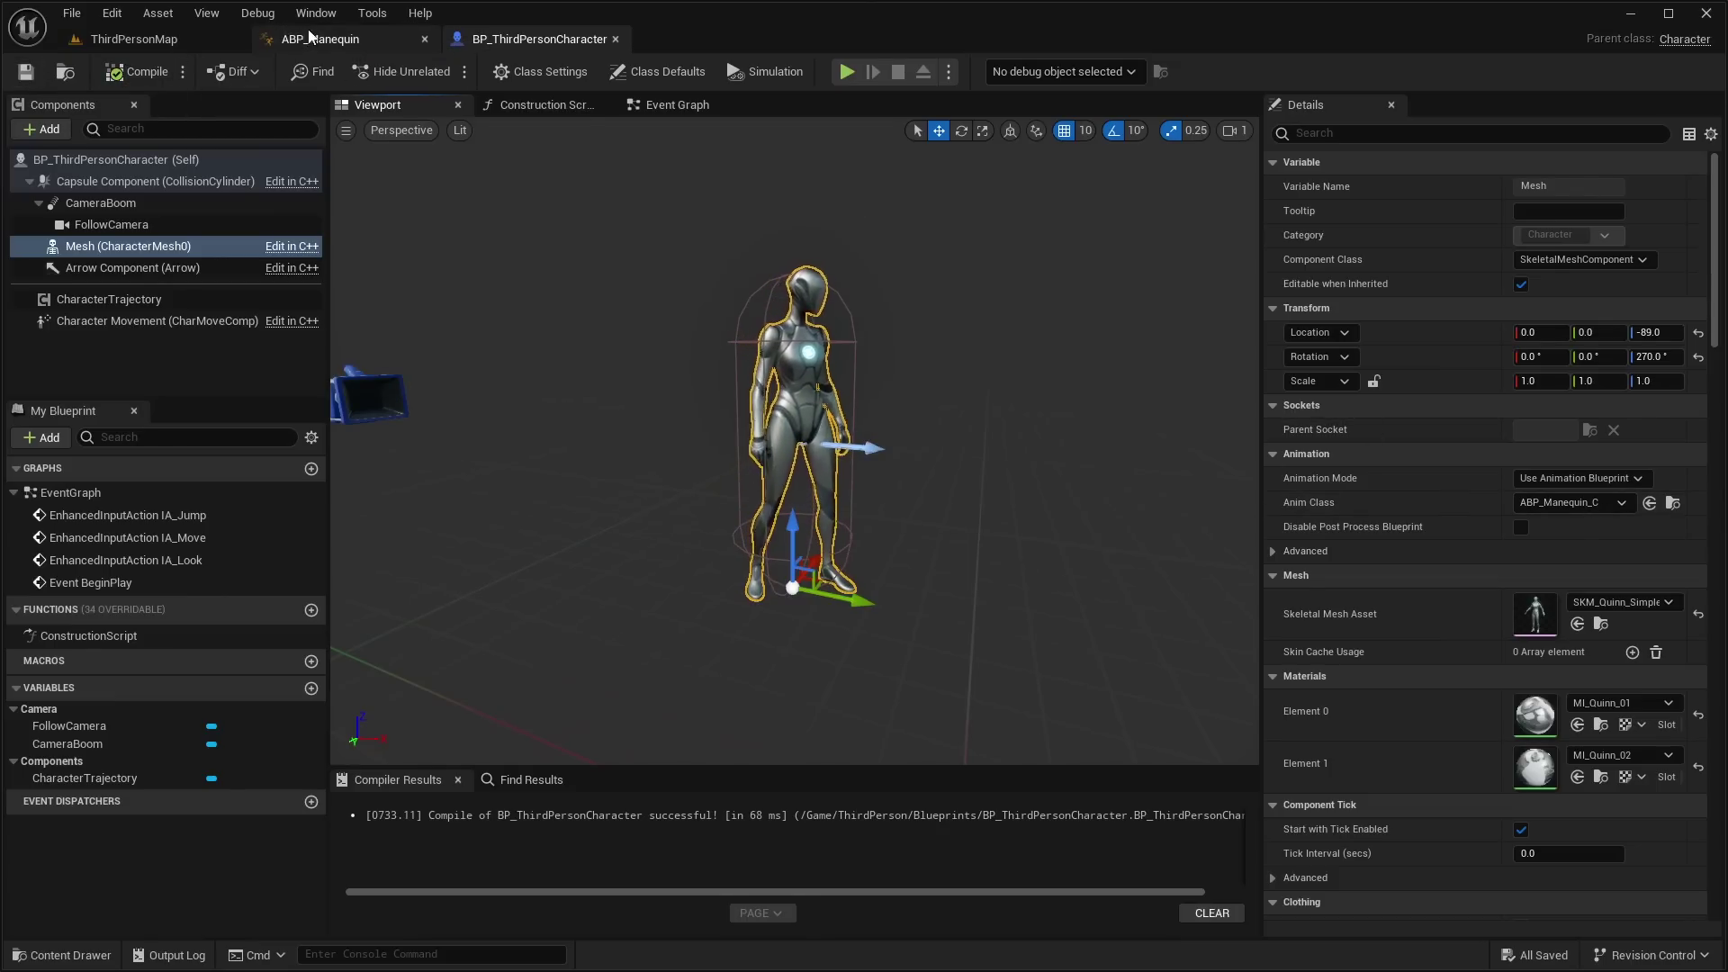
click(353, 39)
click(539, 38)
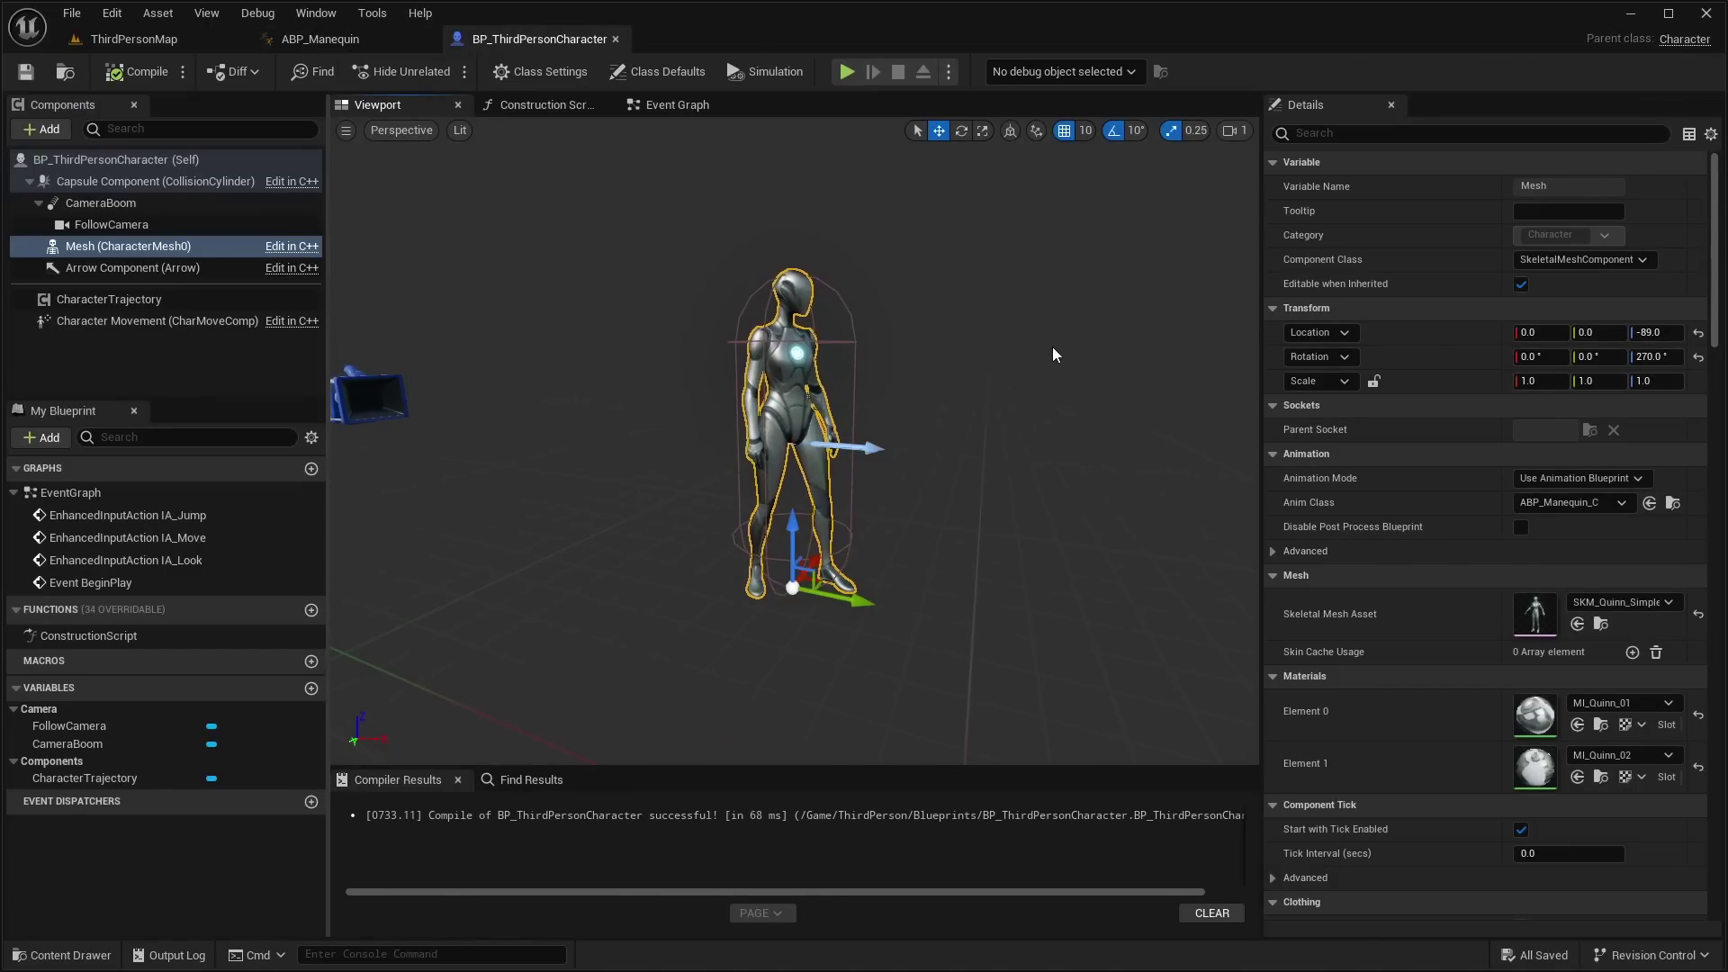
Step: Enable Use Controller Rotation Yaw in the character's Class Defaults, compile, and save
click(135, 162)
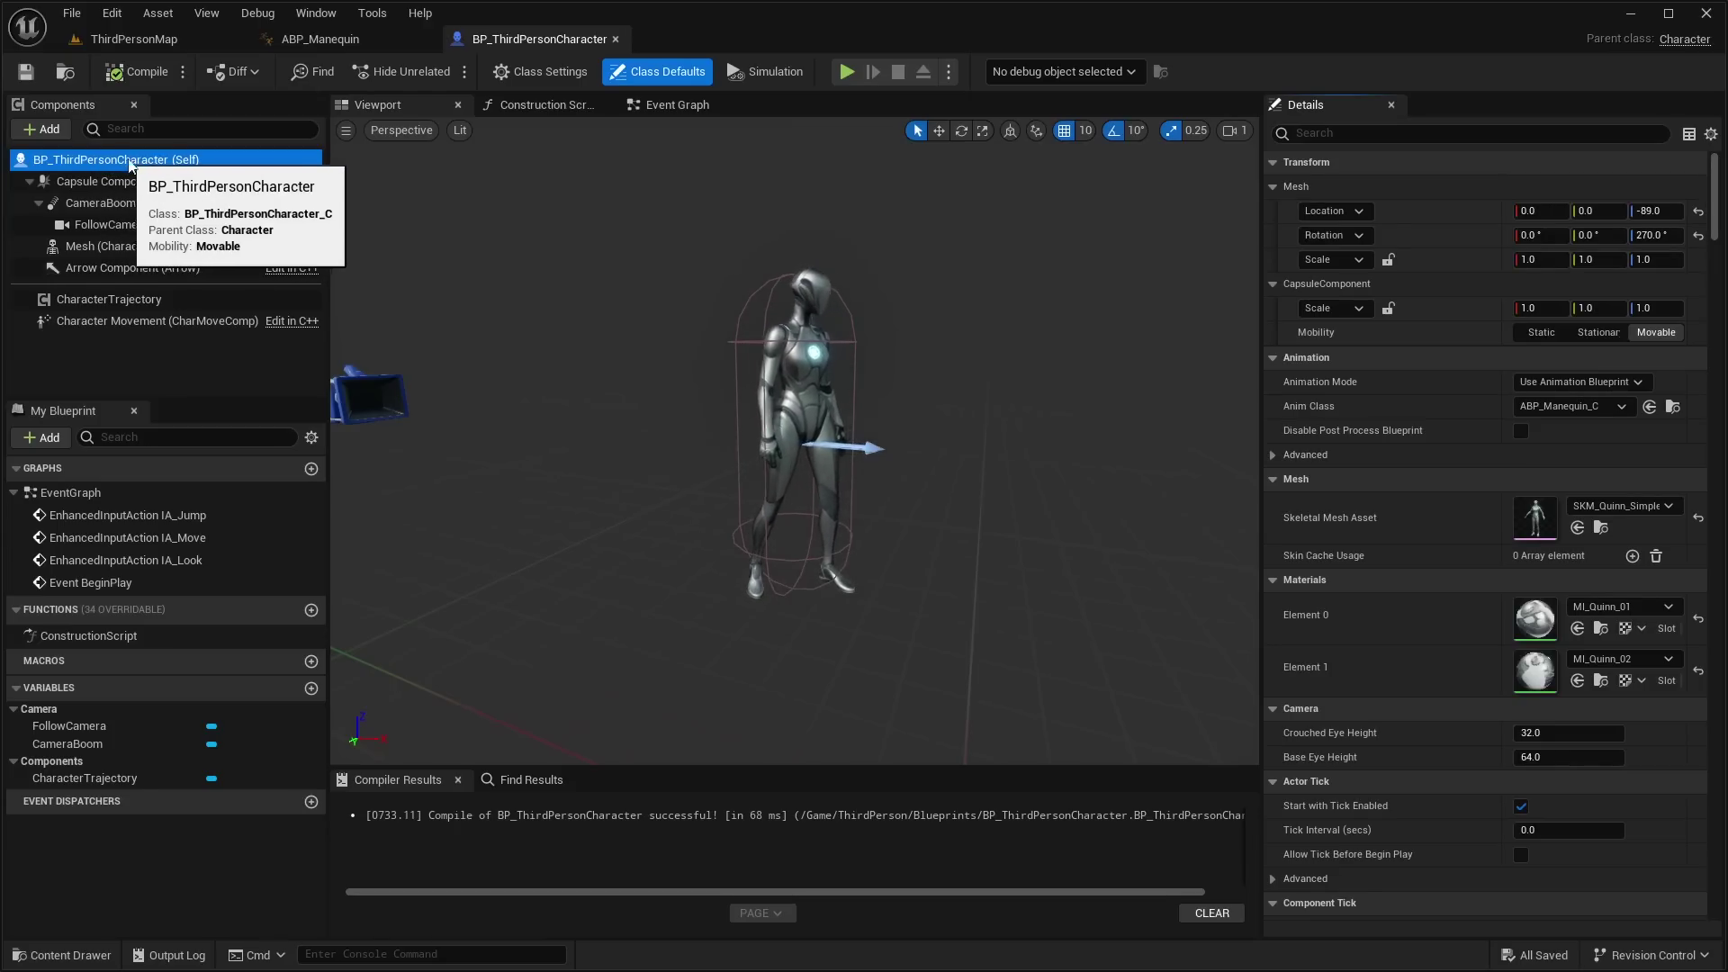
click(1331, 132)
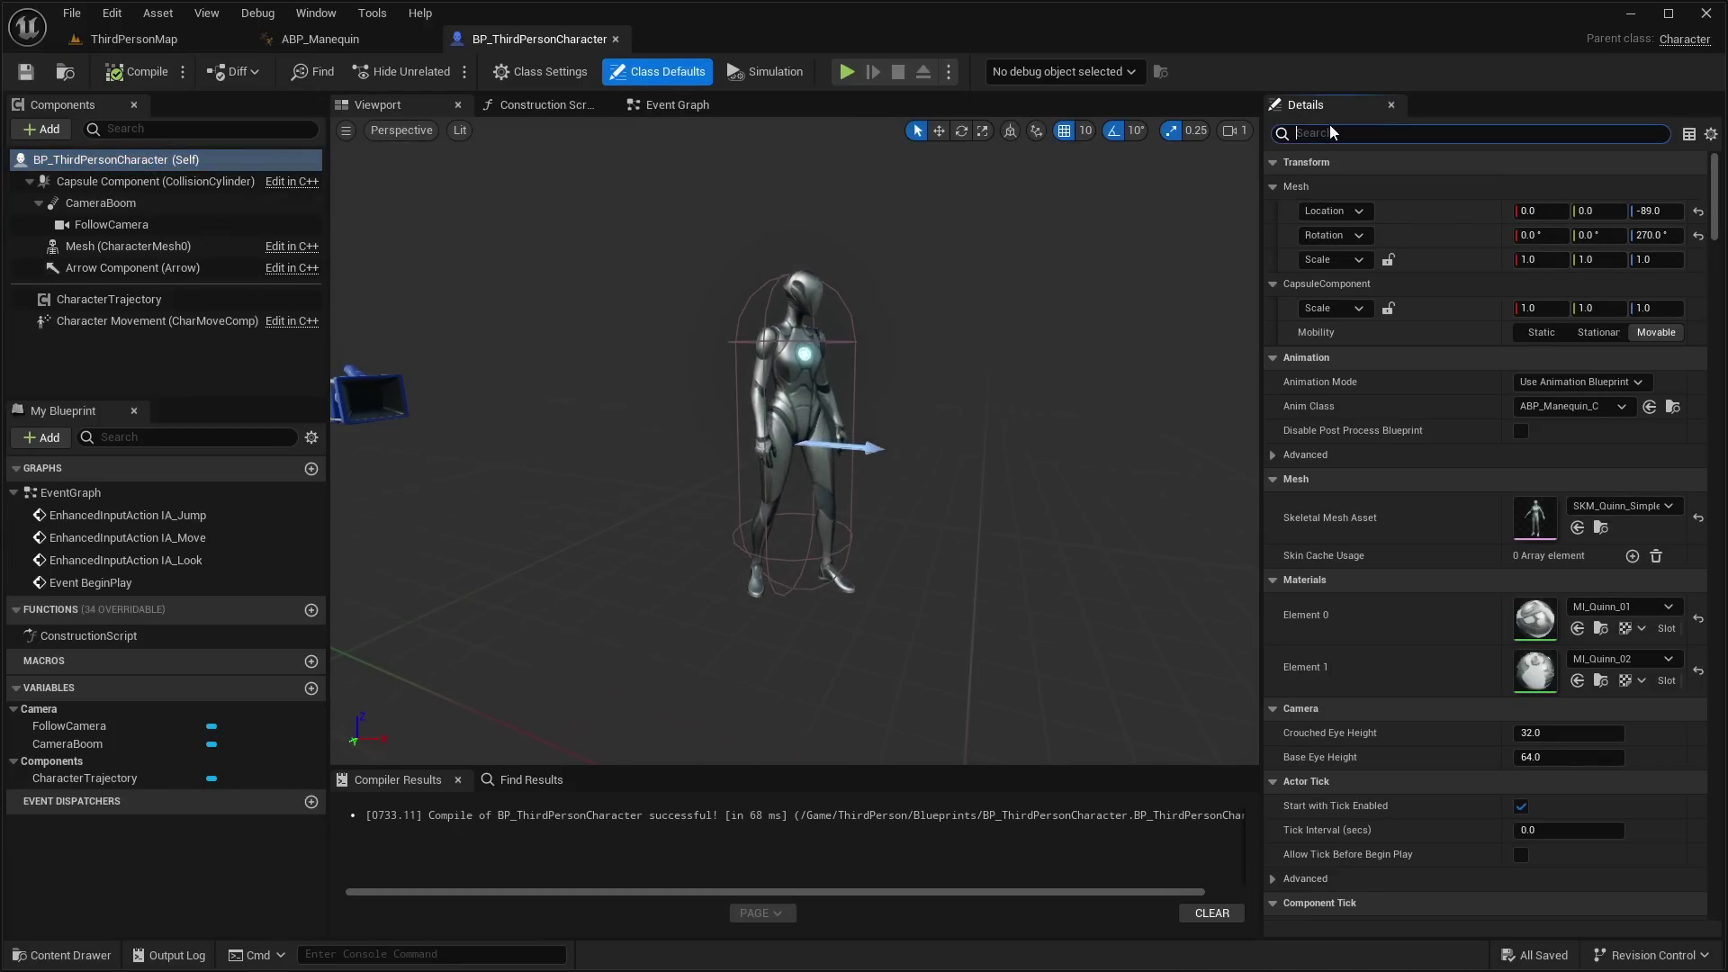
text(yaw)
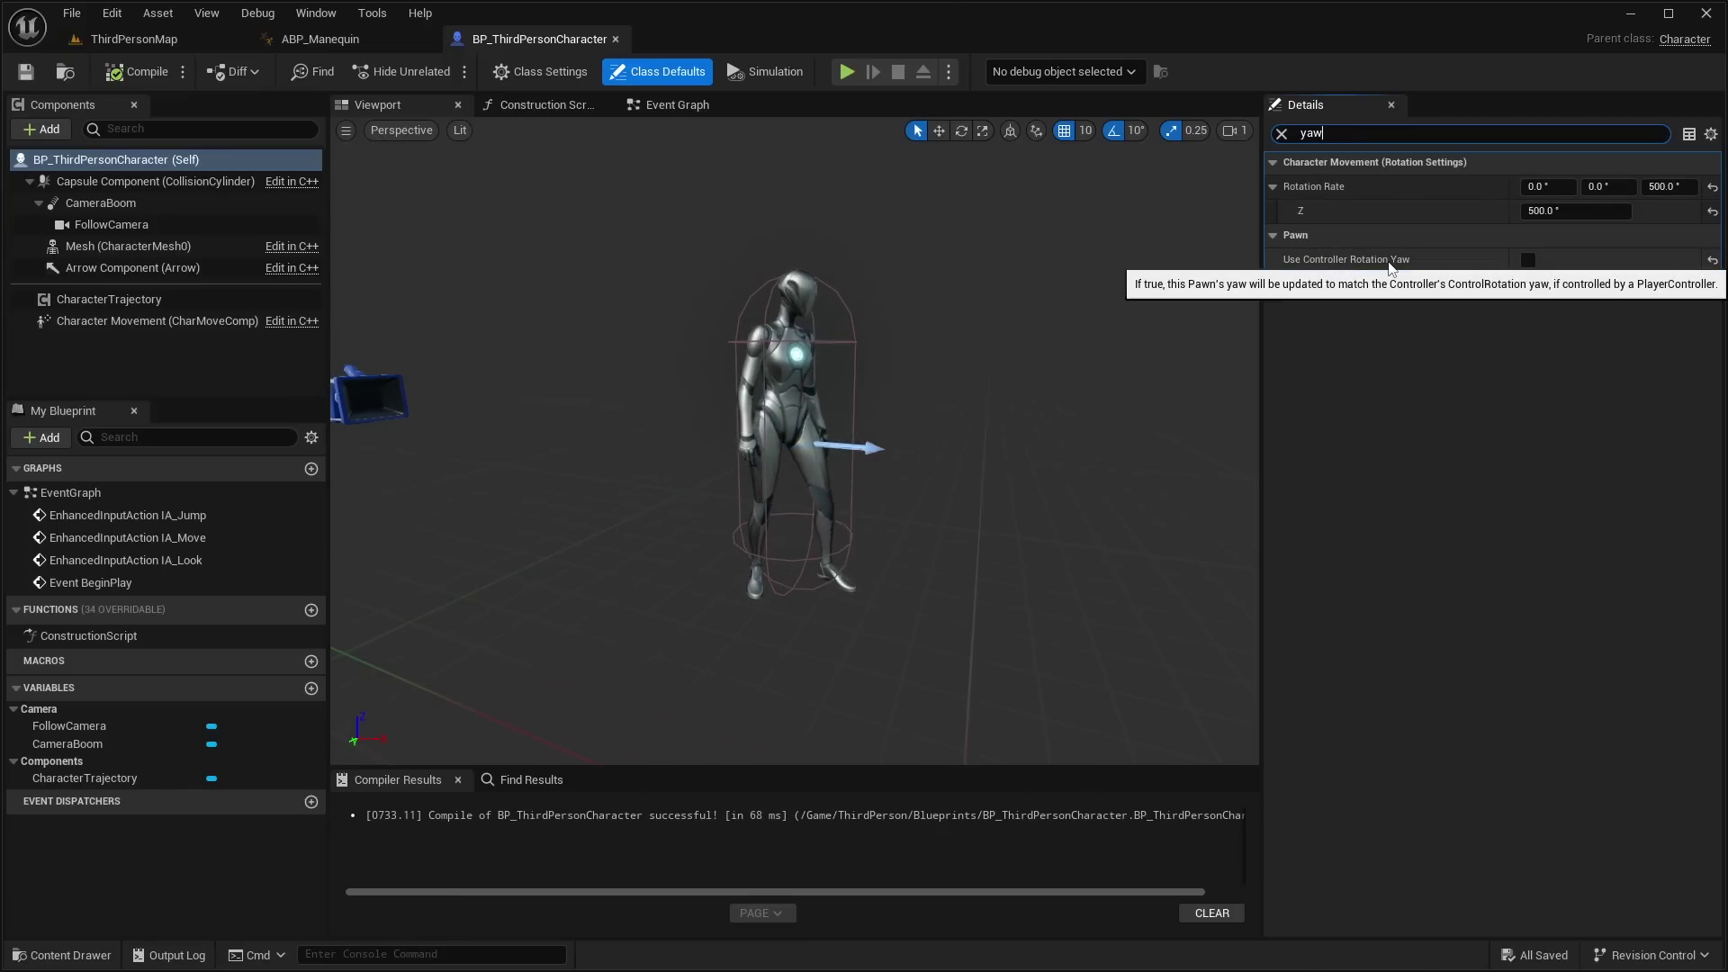
click(1528, 259)
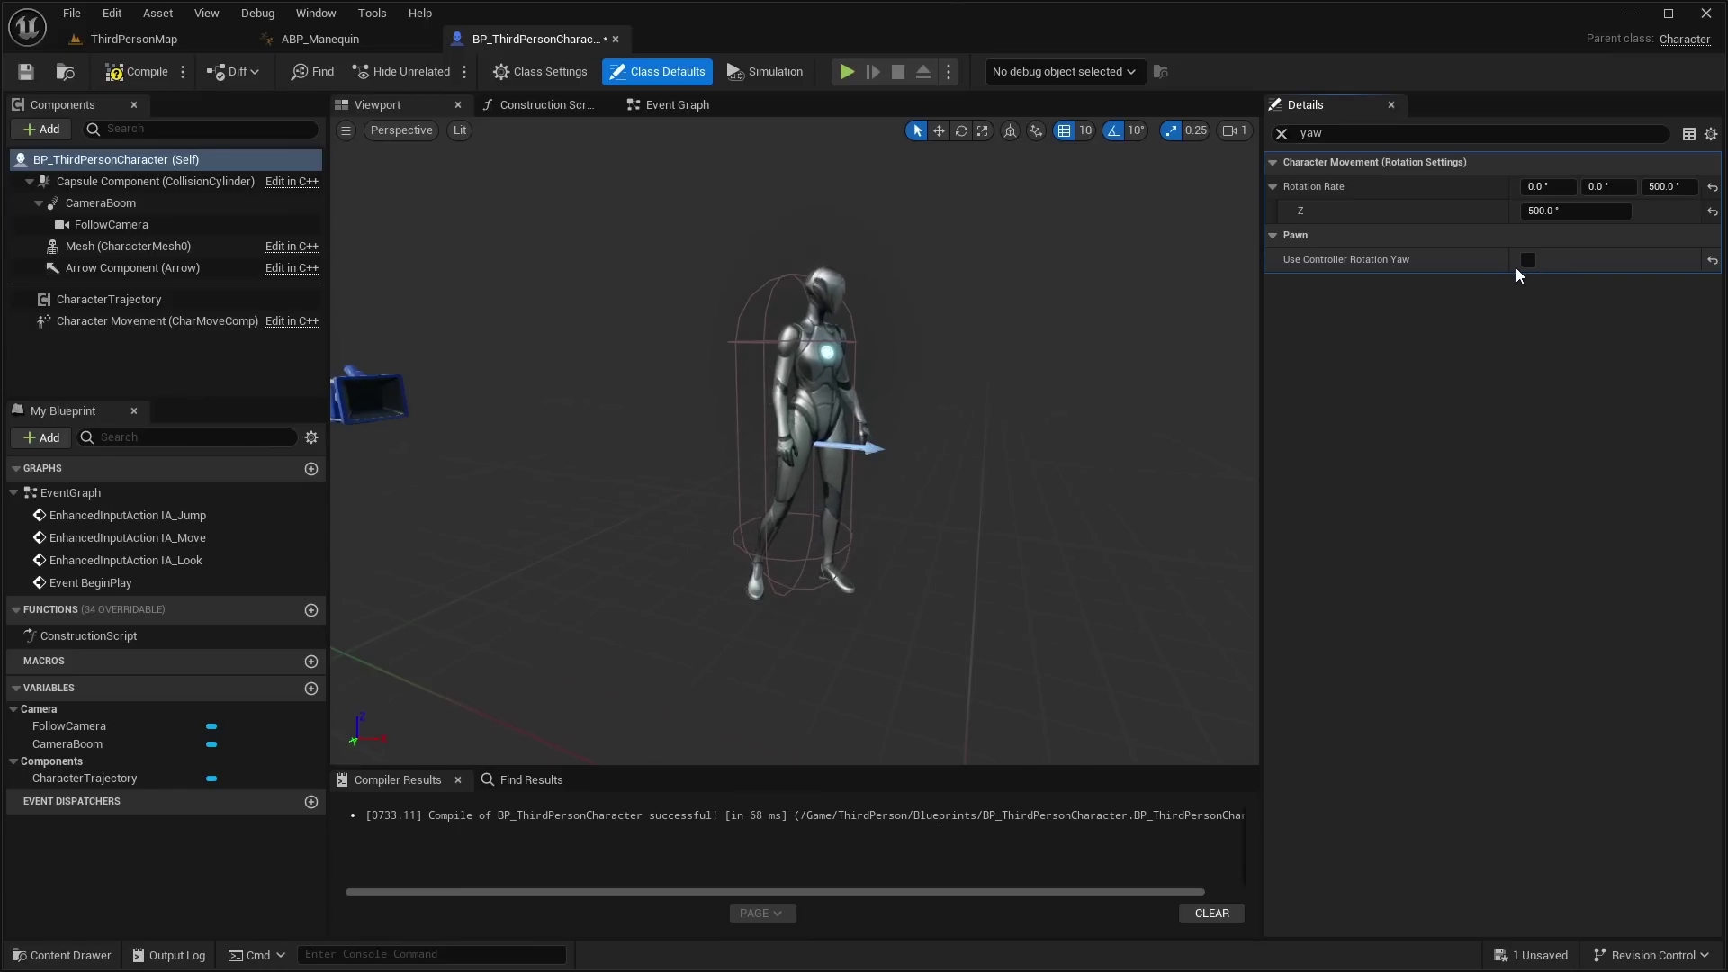
click(1528, 259)
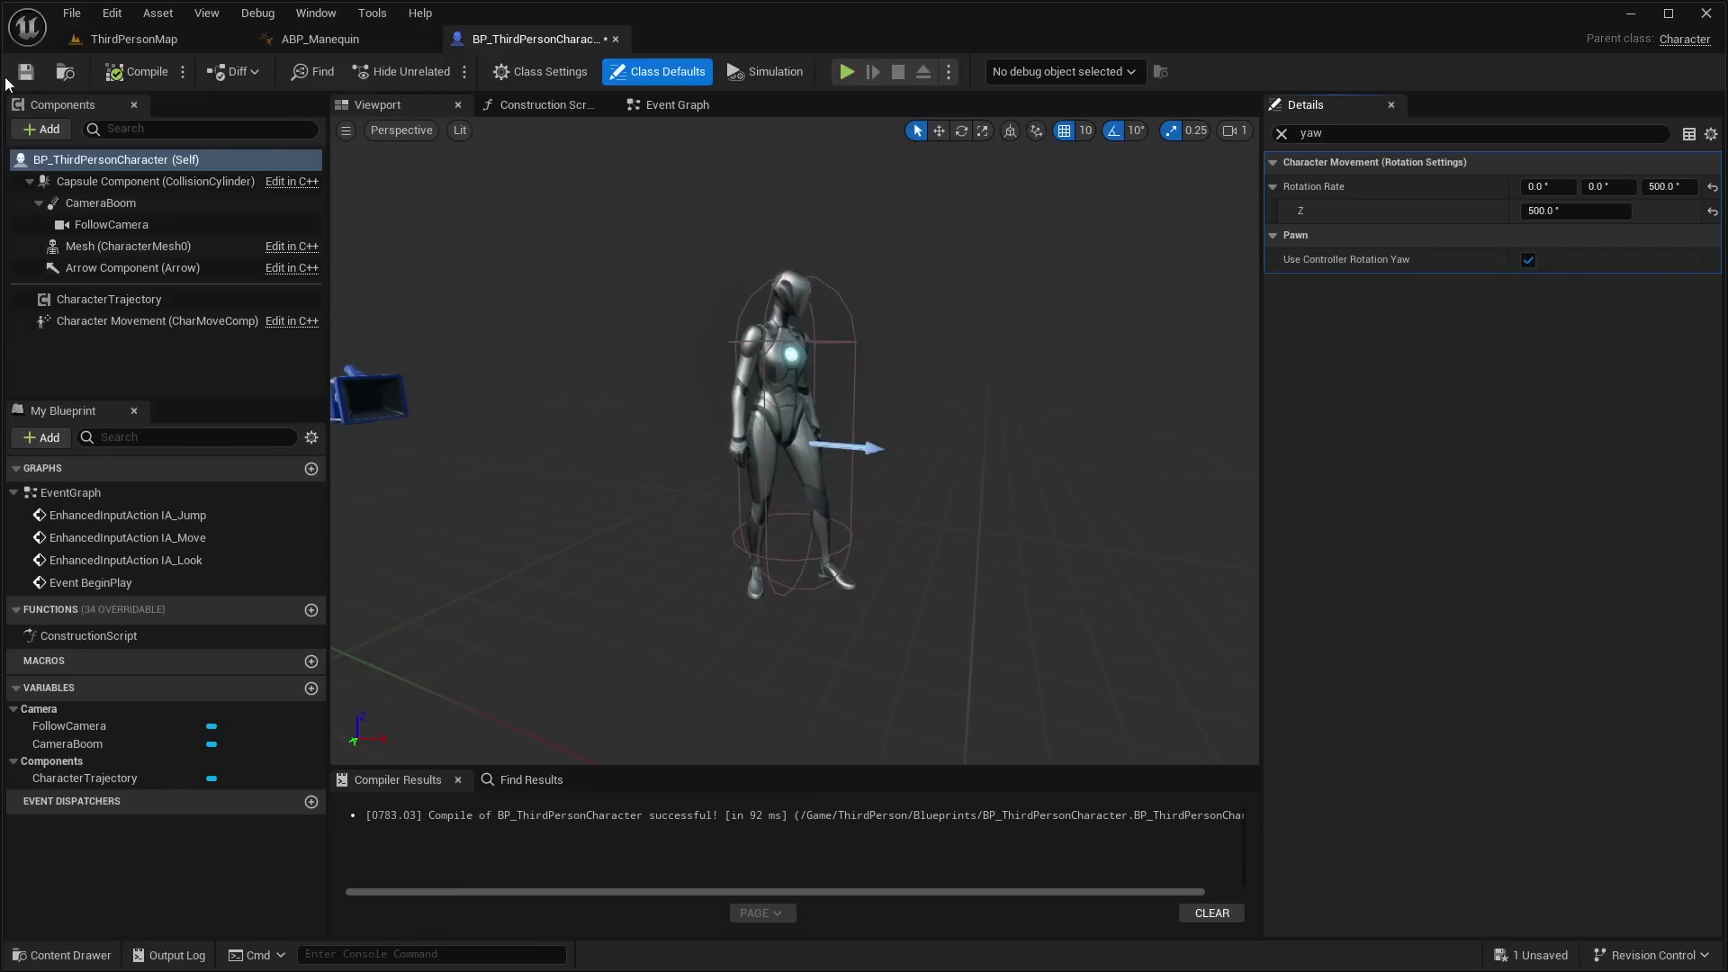
click(26, 71)
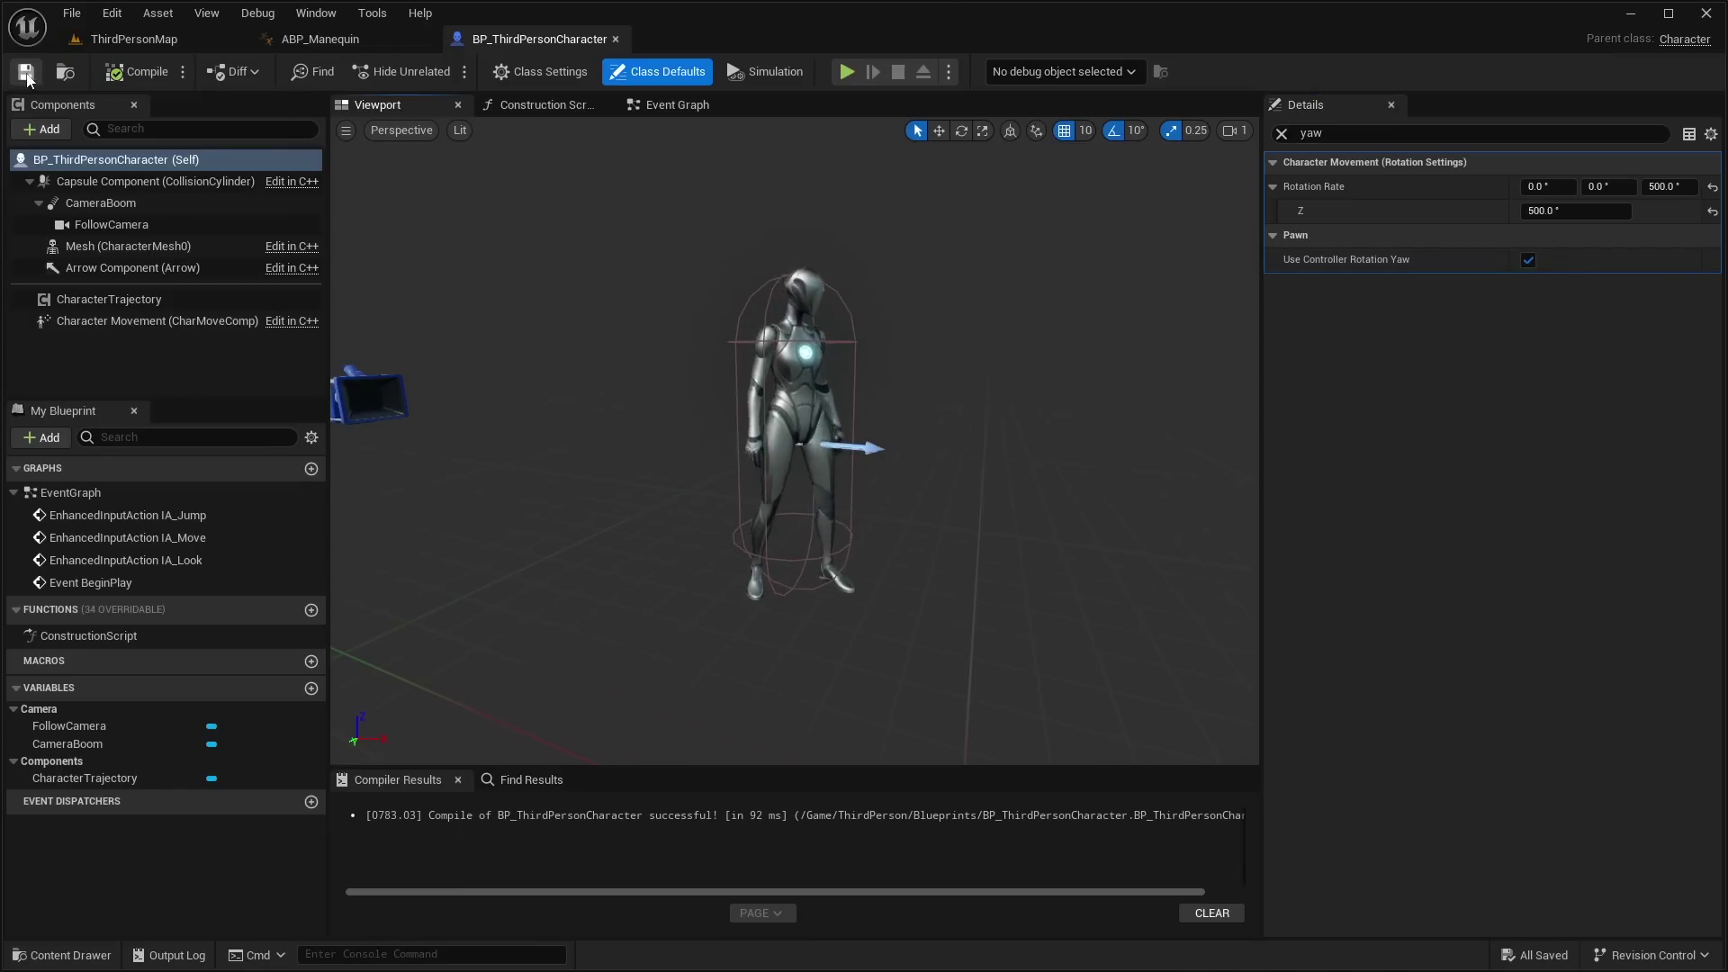
click(1281, 133)
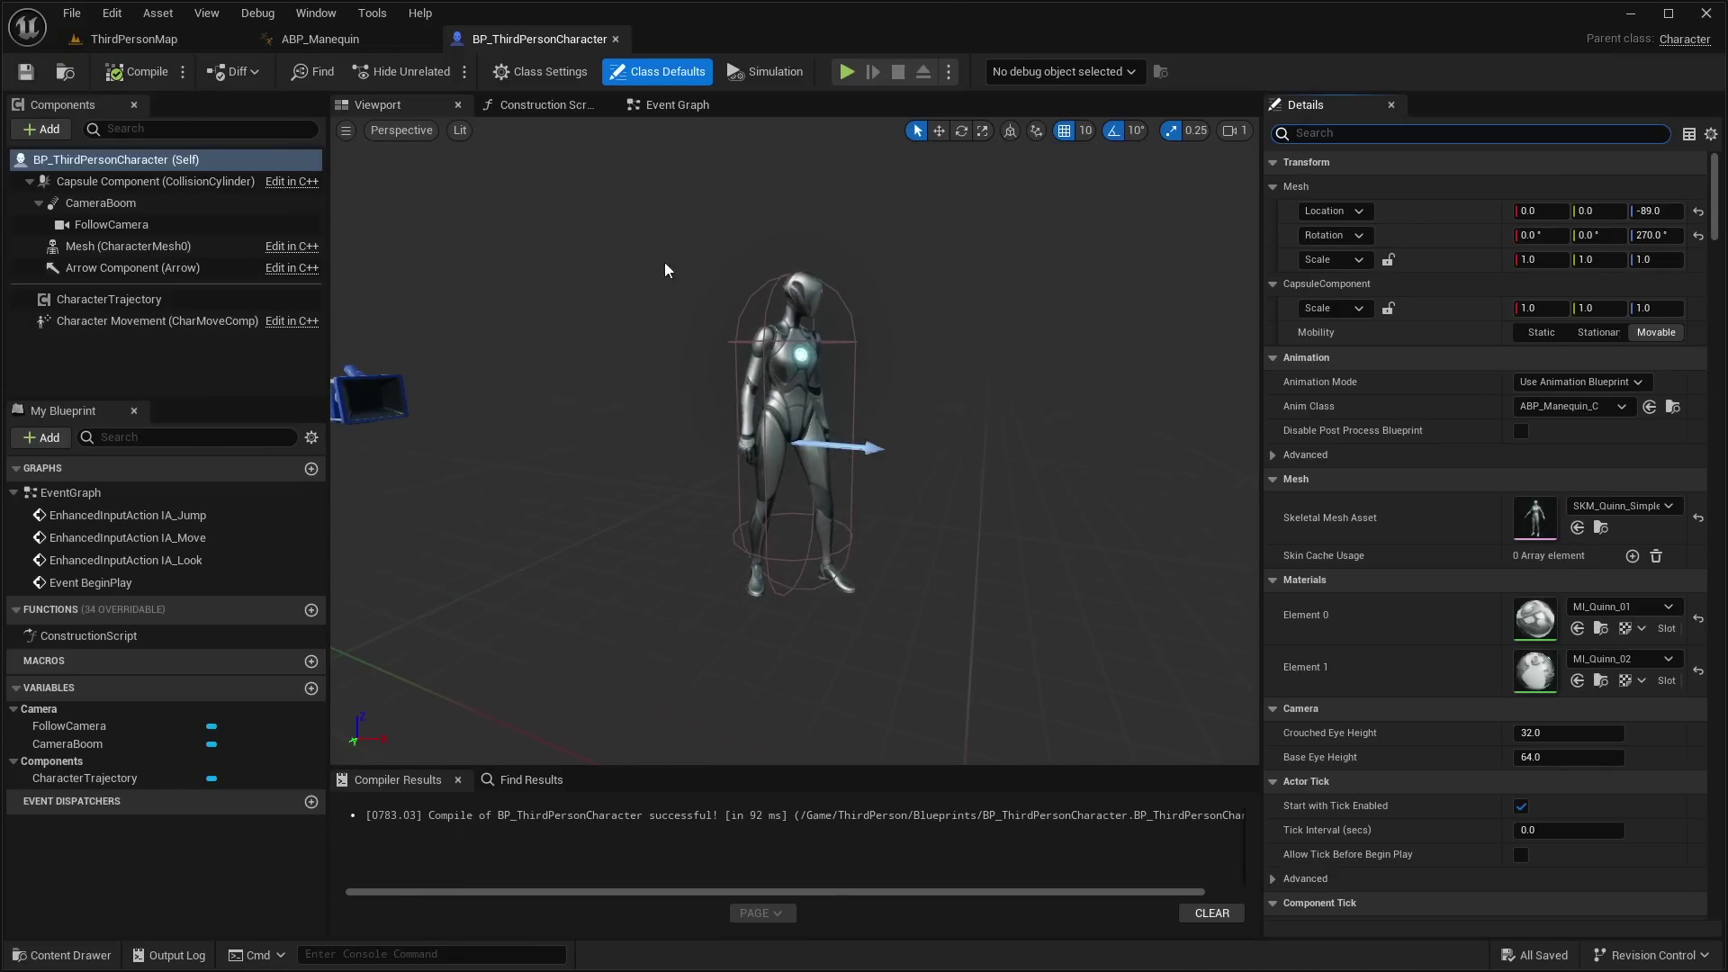
click(137, 38)
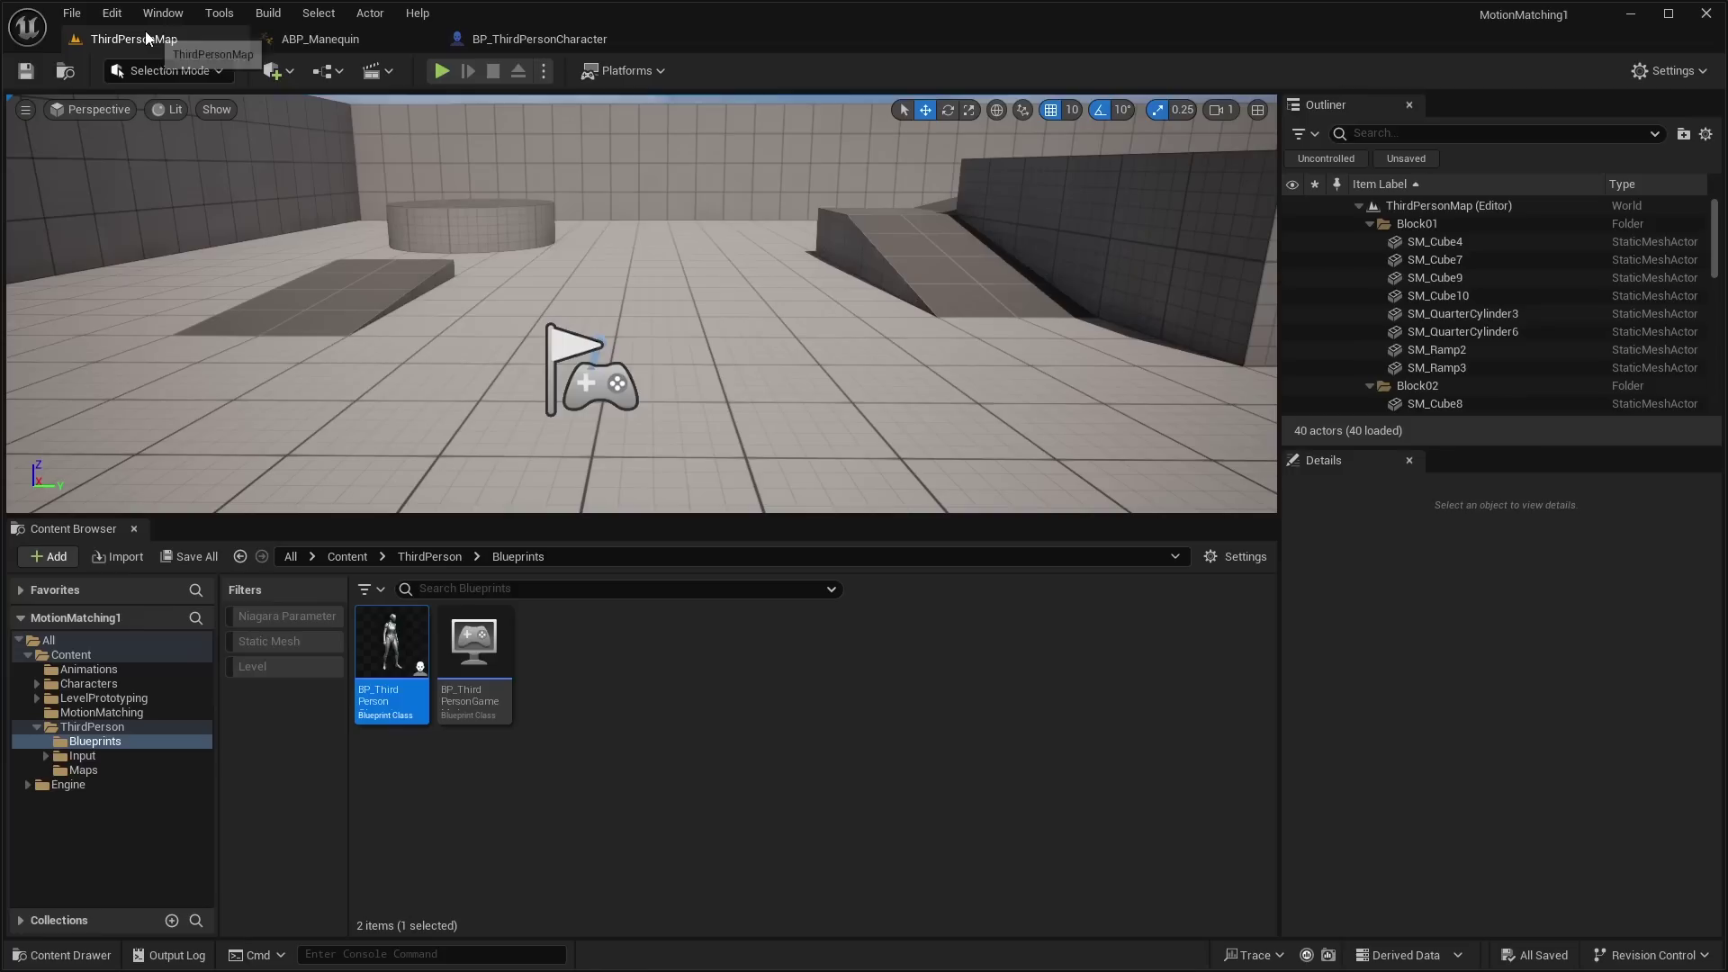
Step: Play the level, run the mannequin forward with W, then free the mouse with Shift+F1
click(445, 73)
key(w)
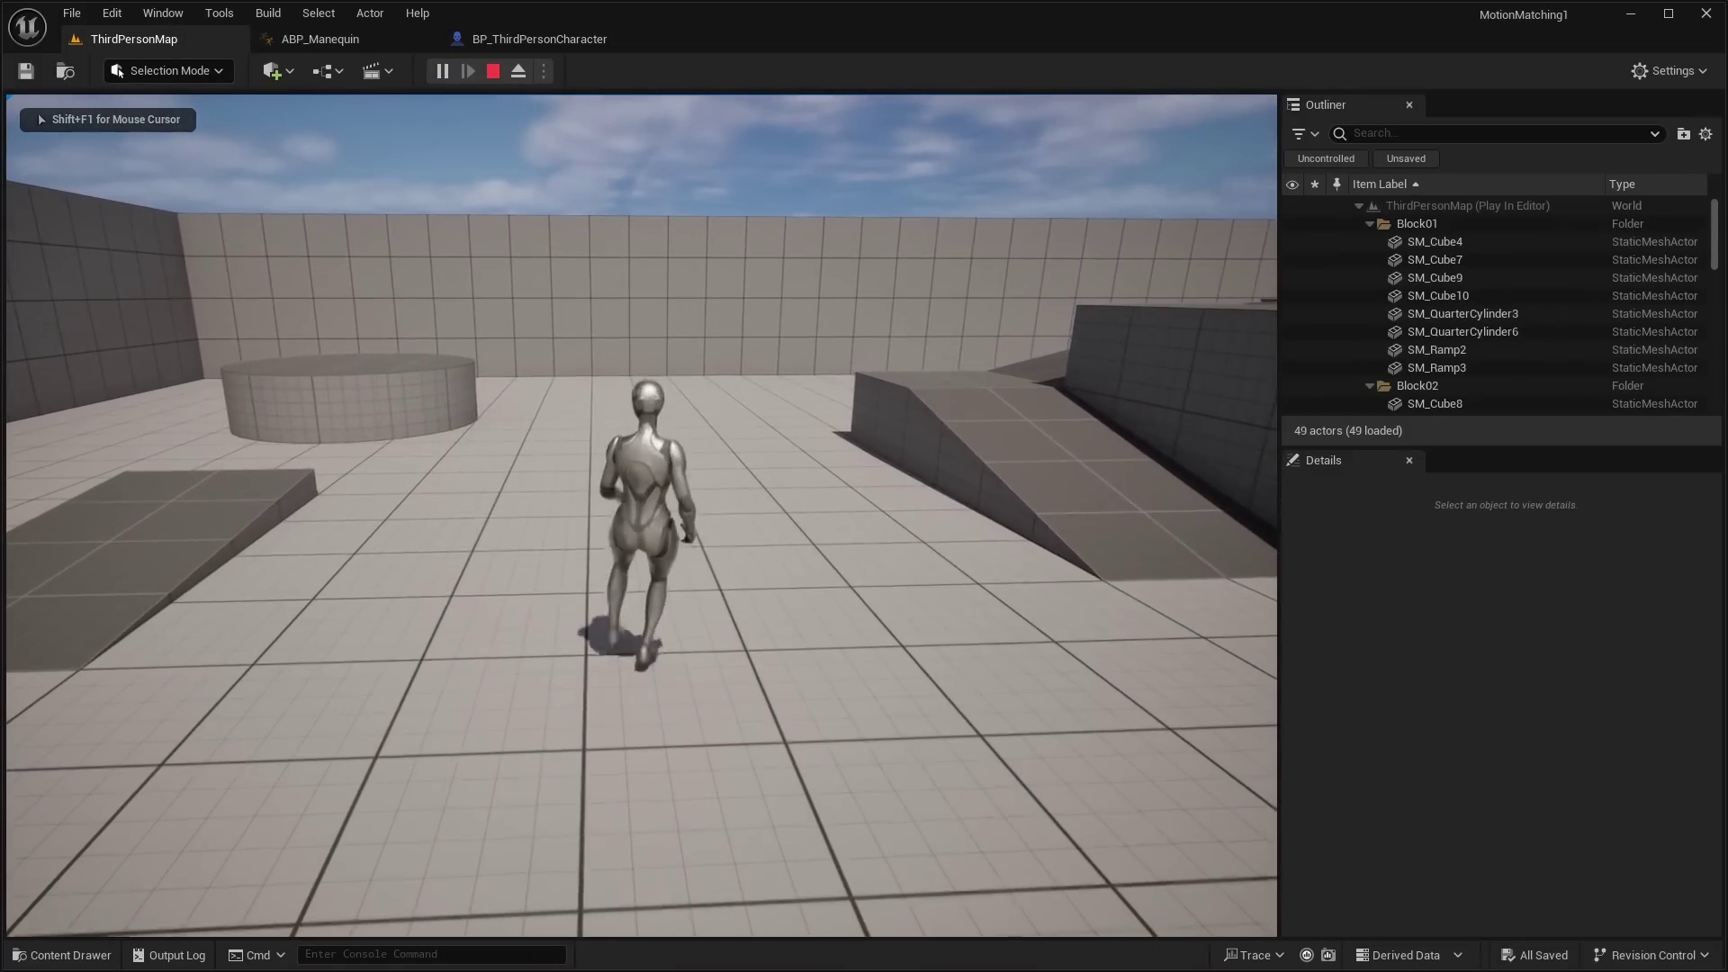
key(w)
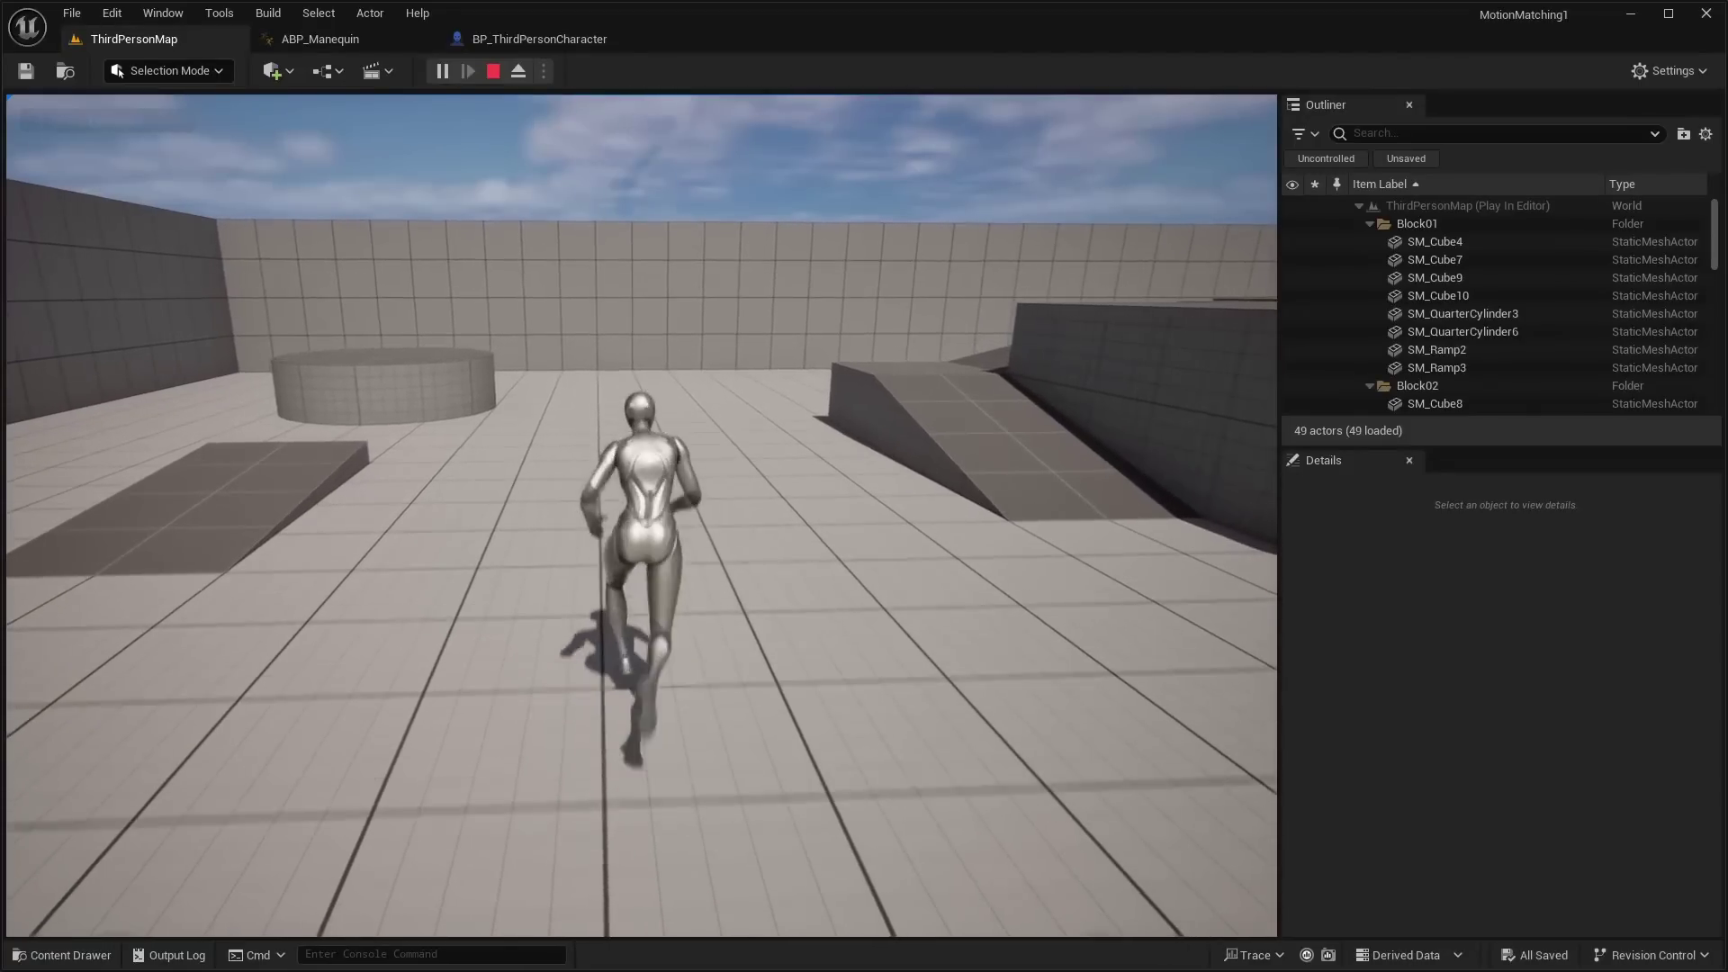
key(w)
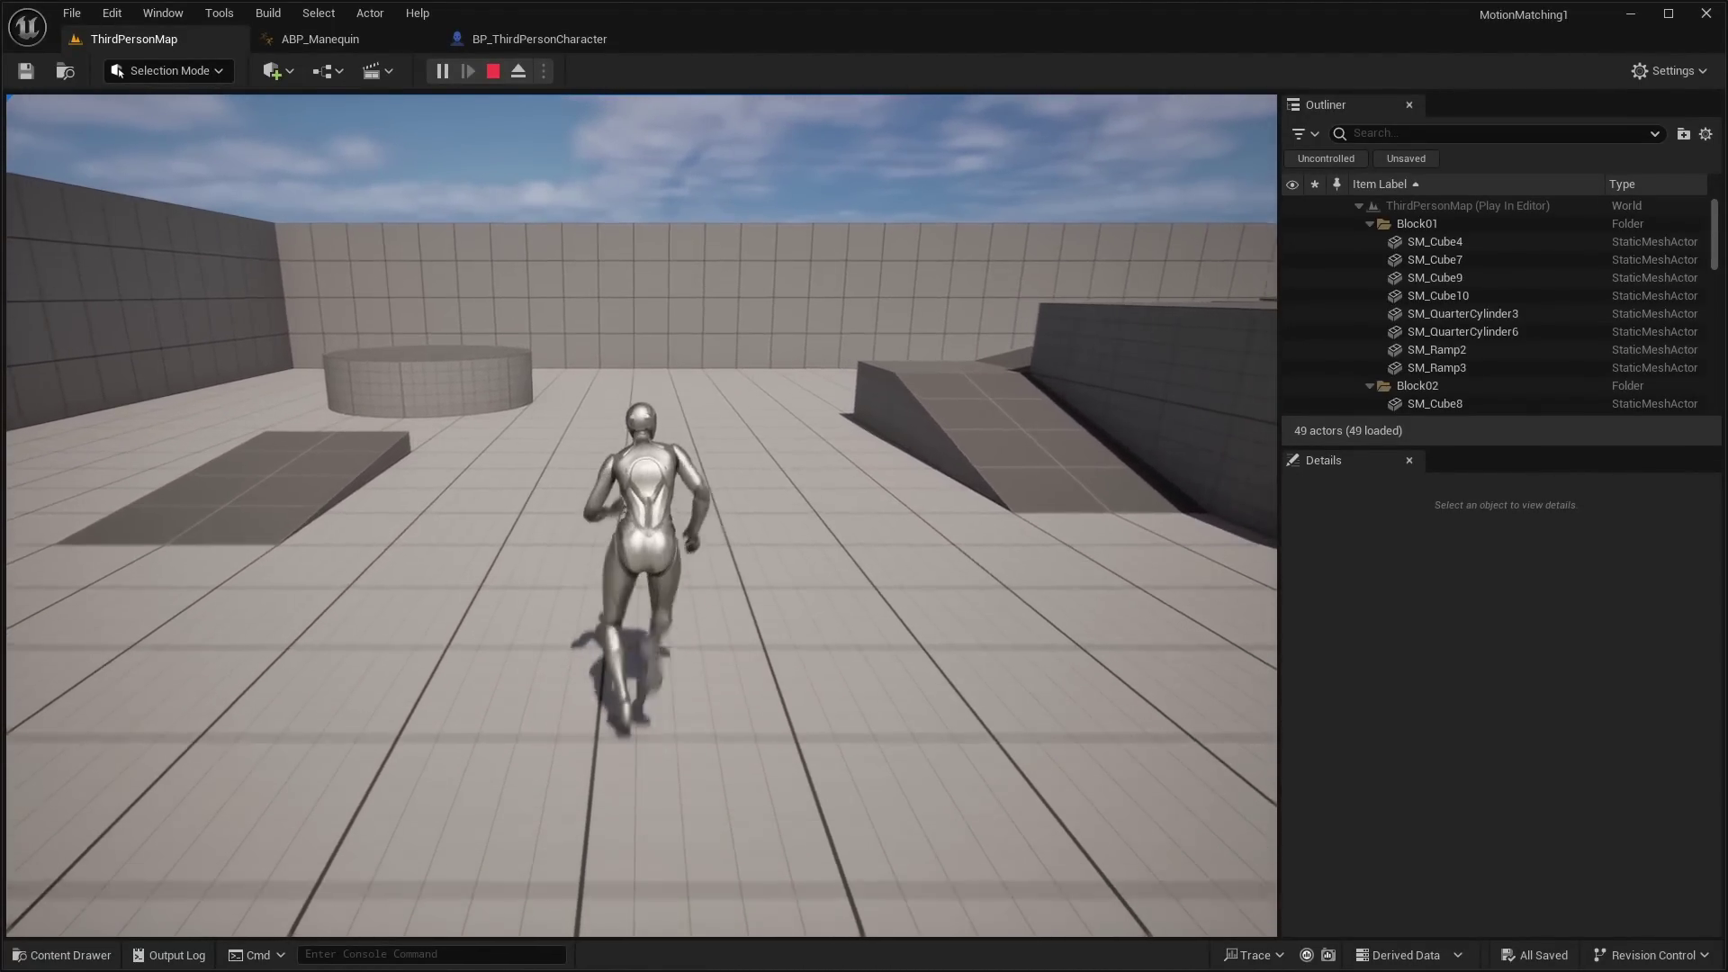
key(w)
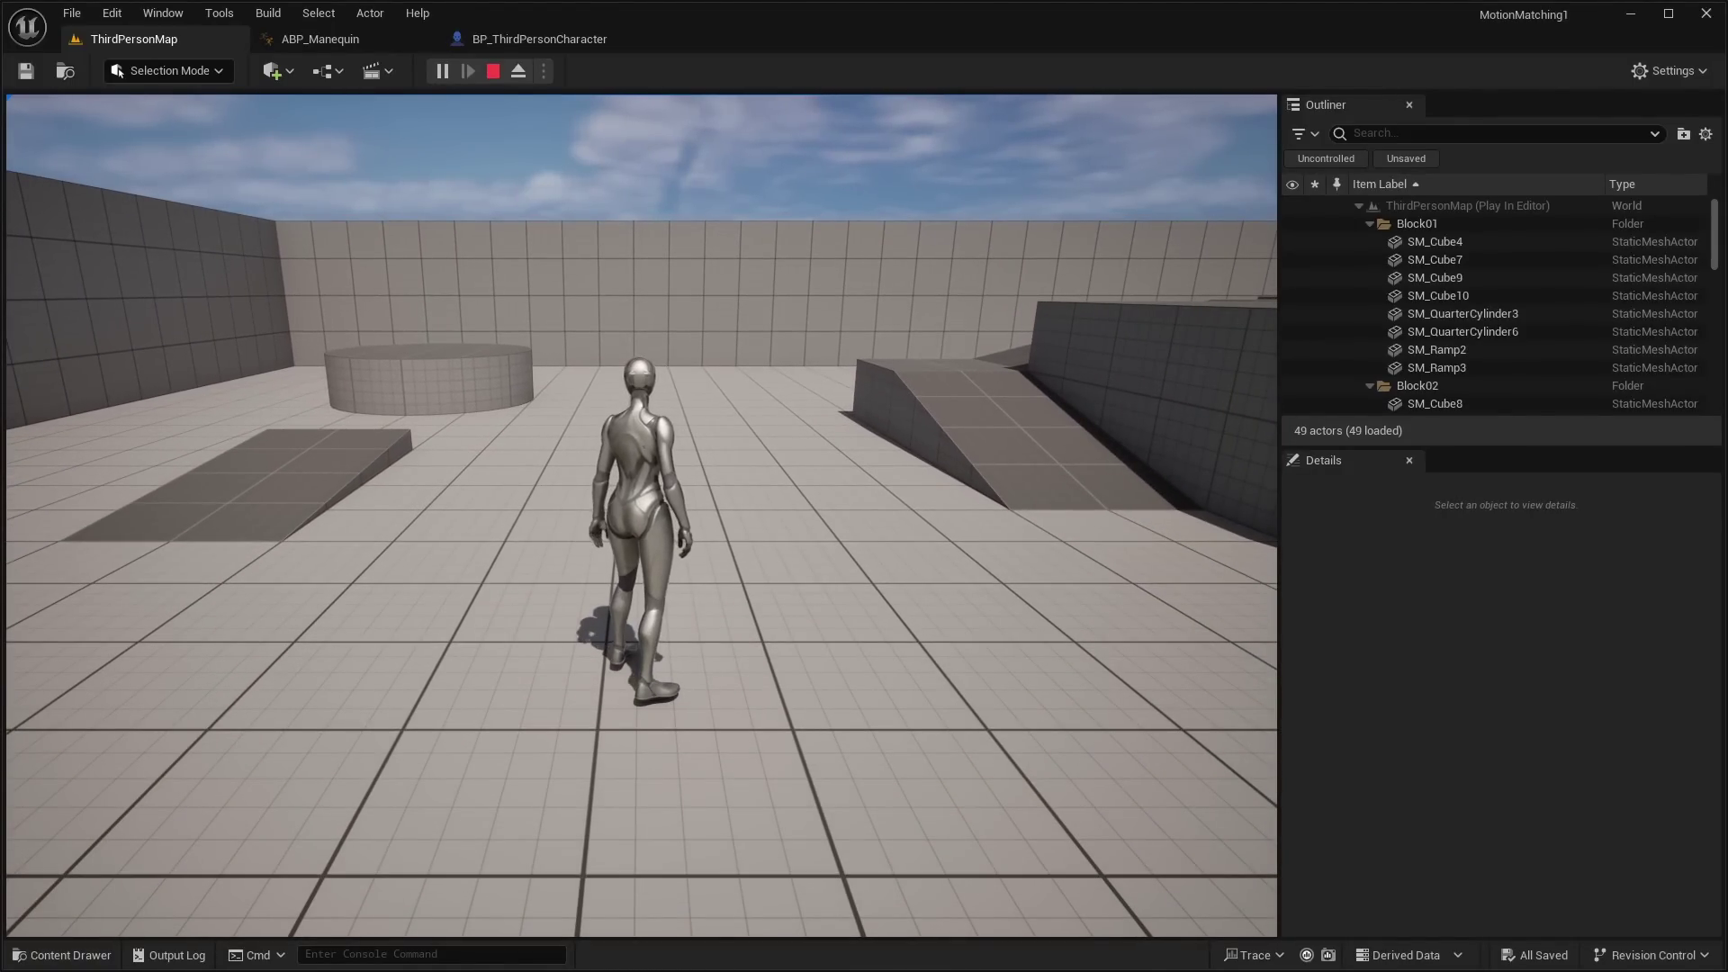
key(shift+F1)
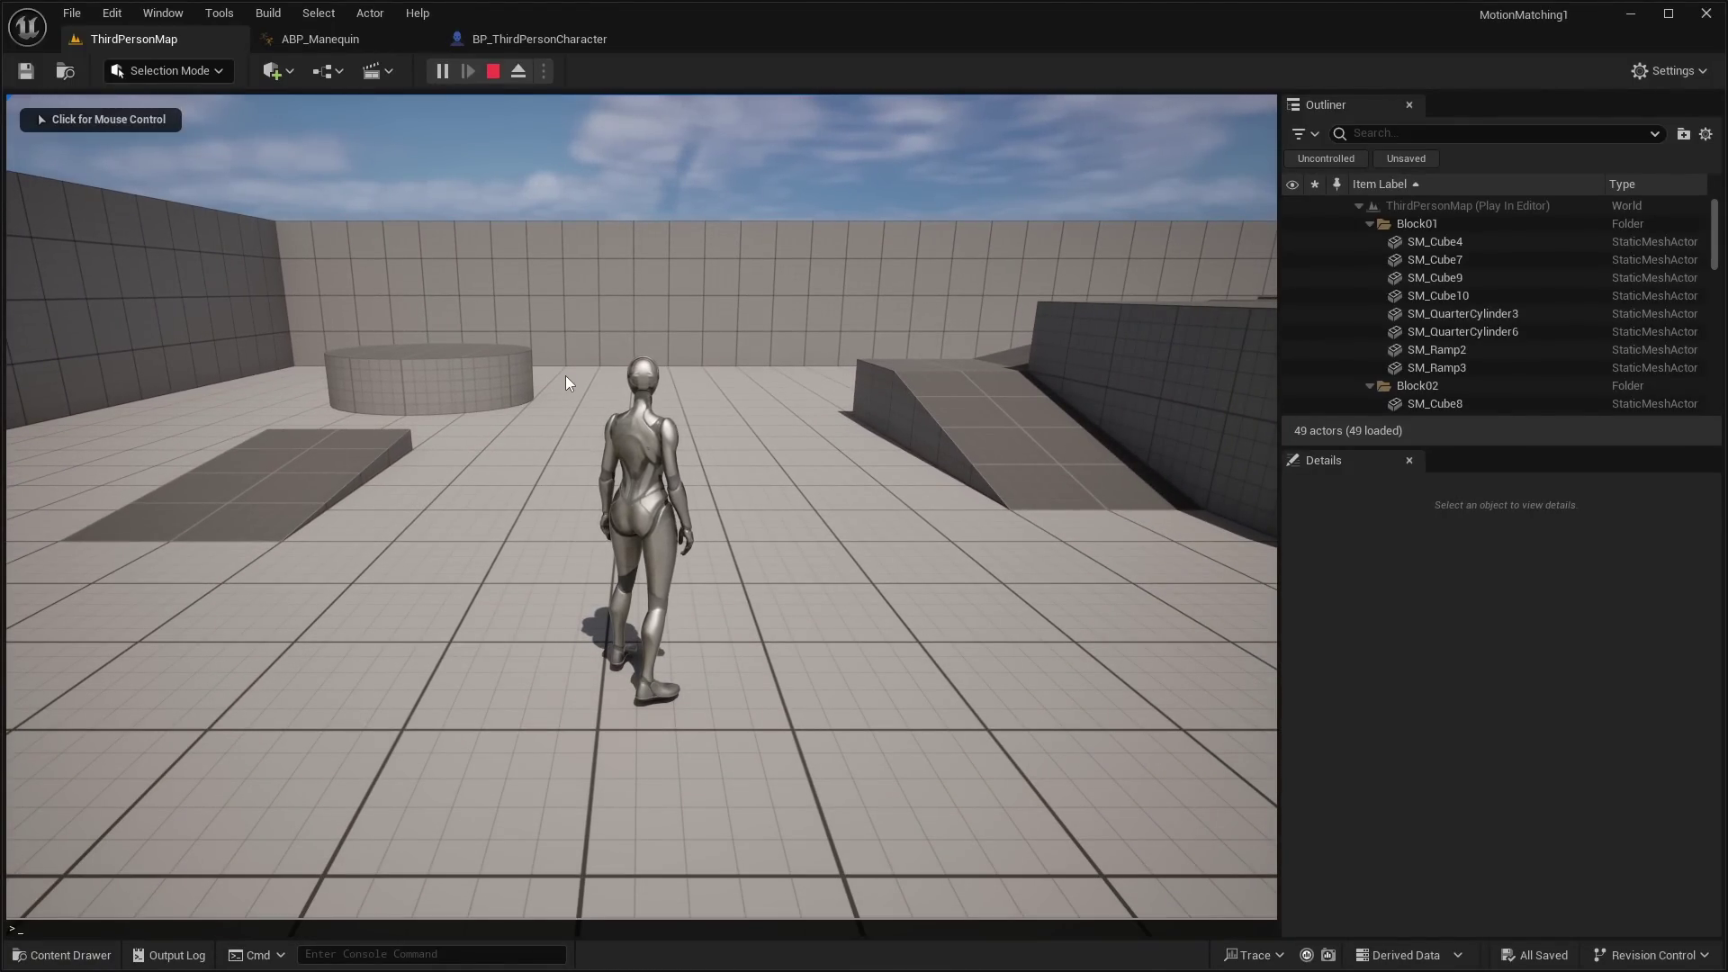
Step: Run the console command a.CharacterTrajectory.Debug 1 to draw the trajectory lines
key(grave)
text(a.)
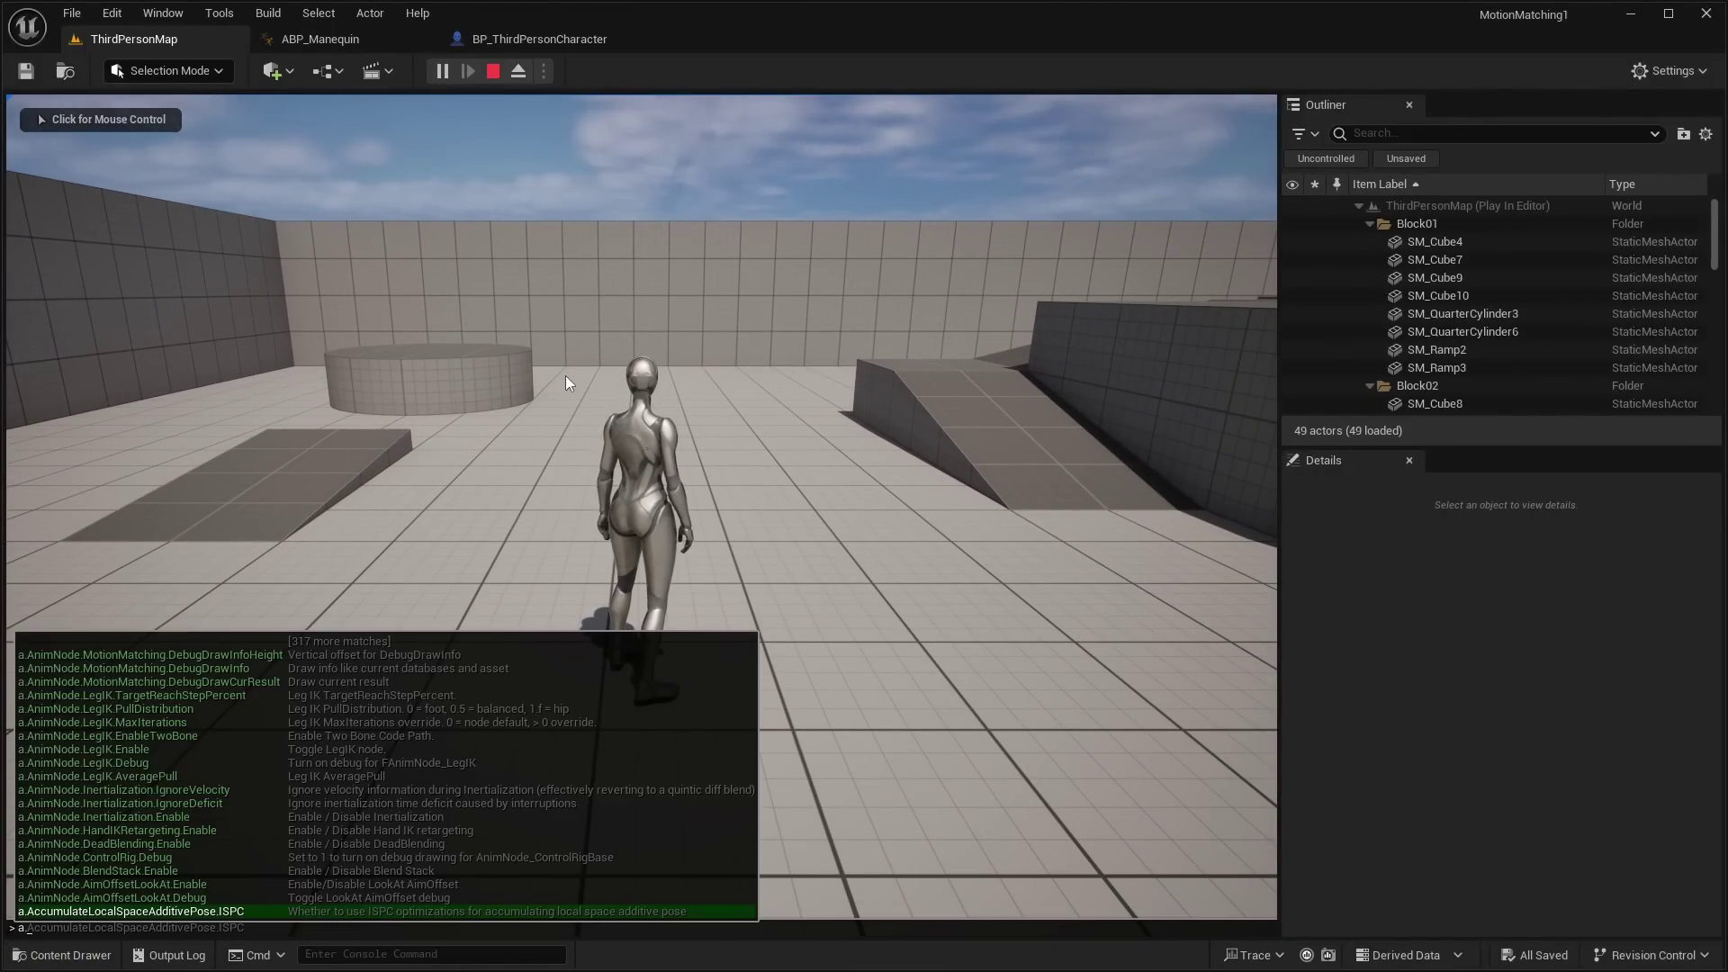
text(character)
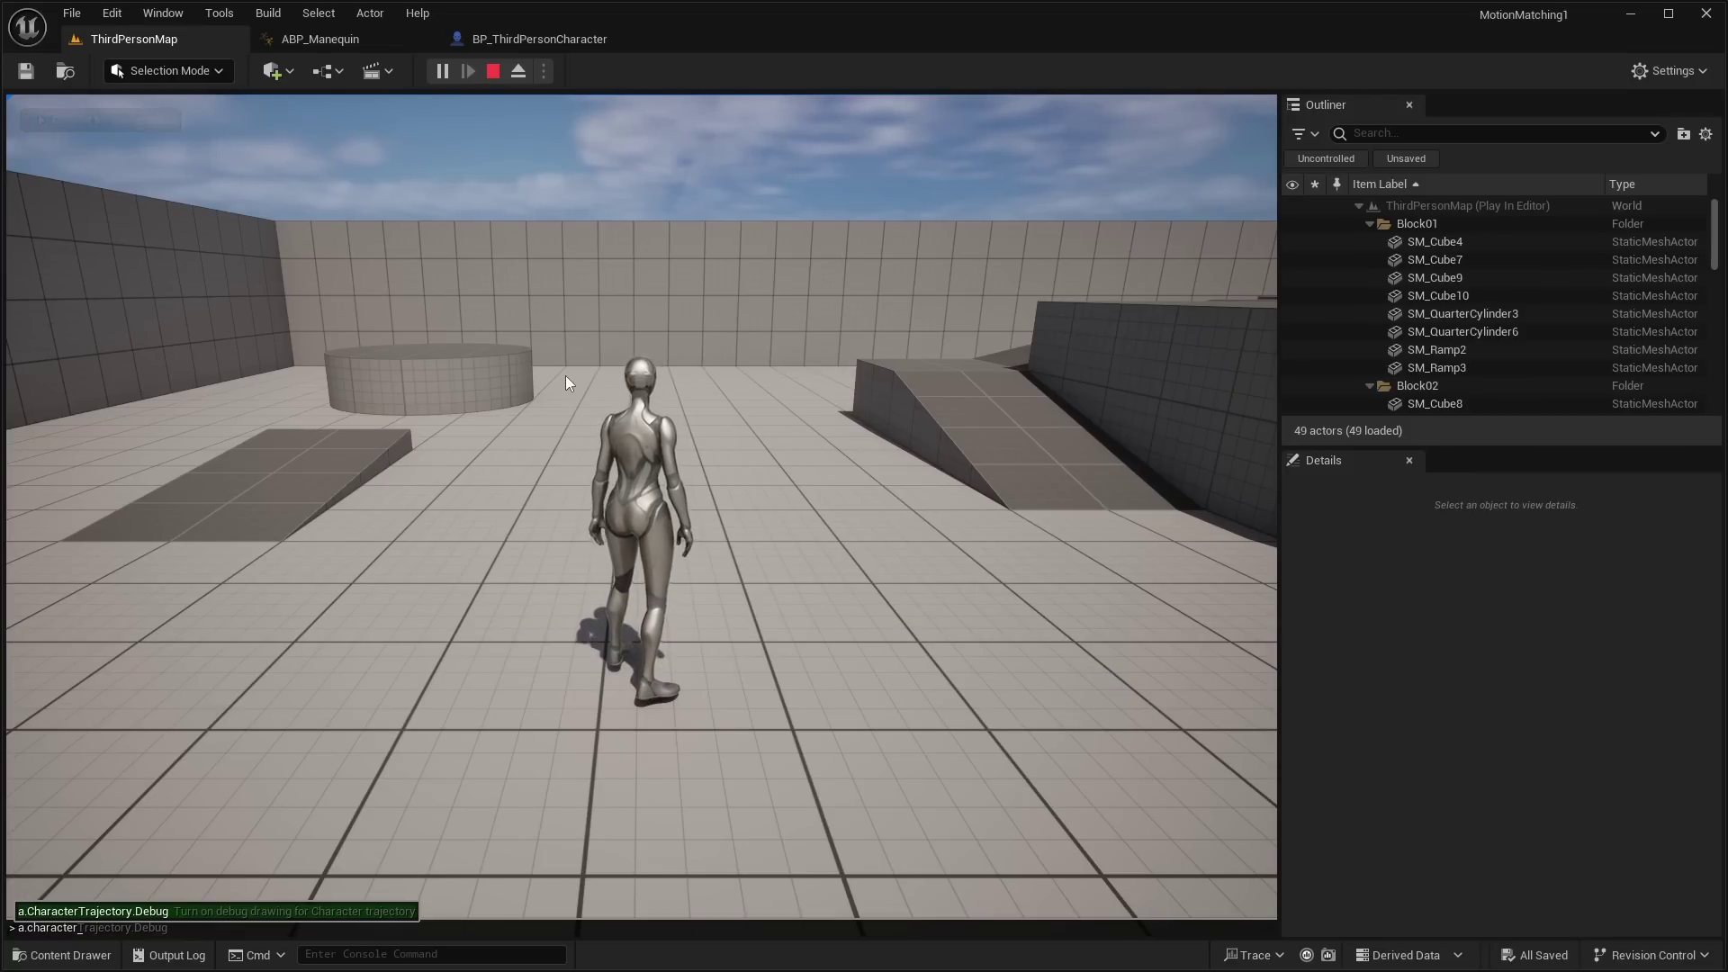
key(Tab)
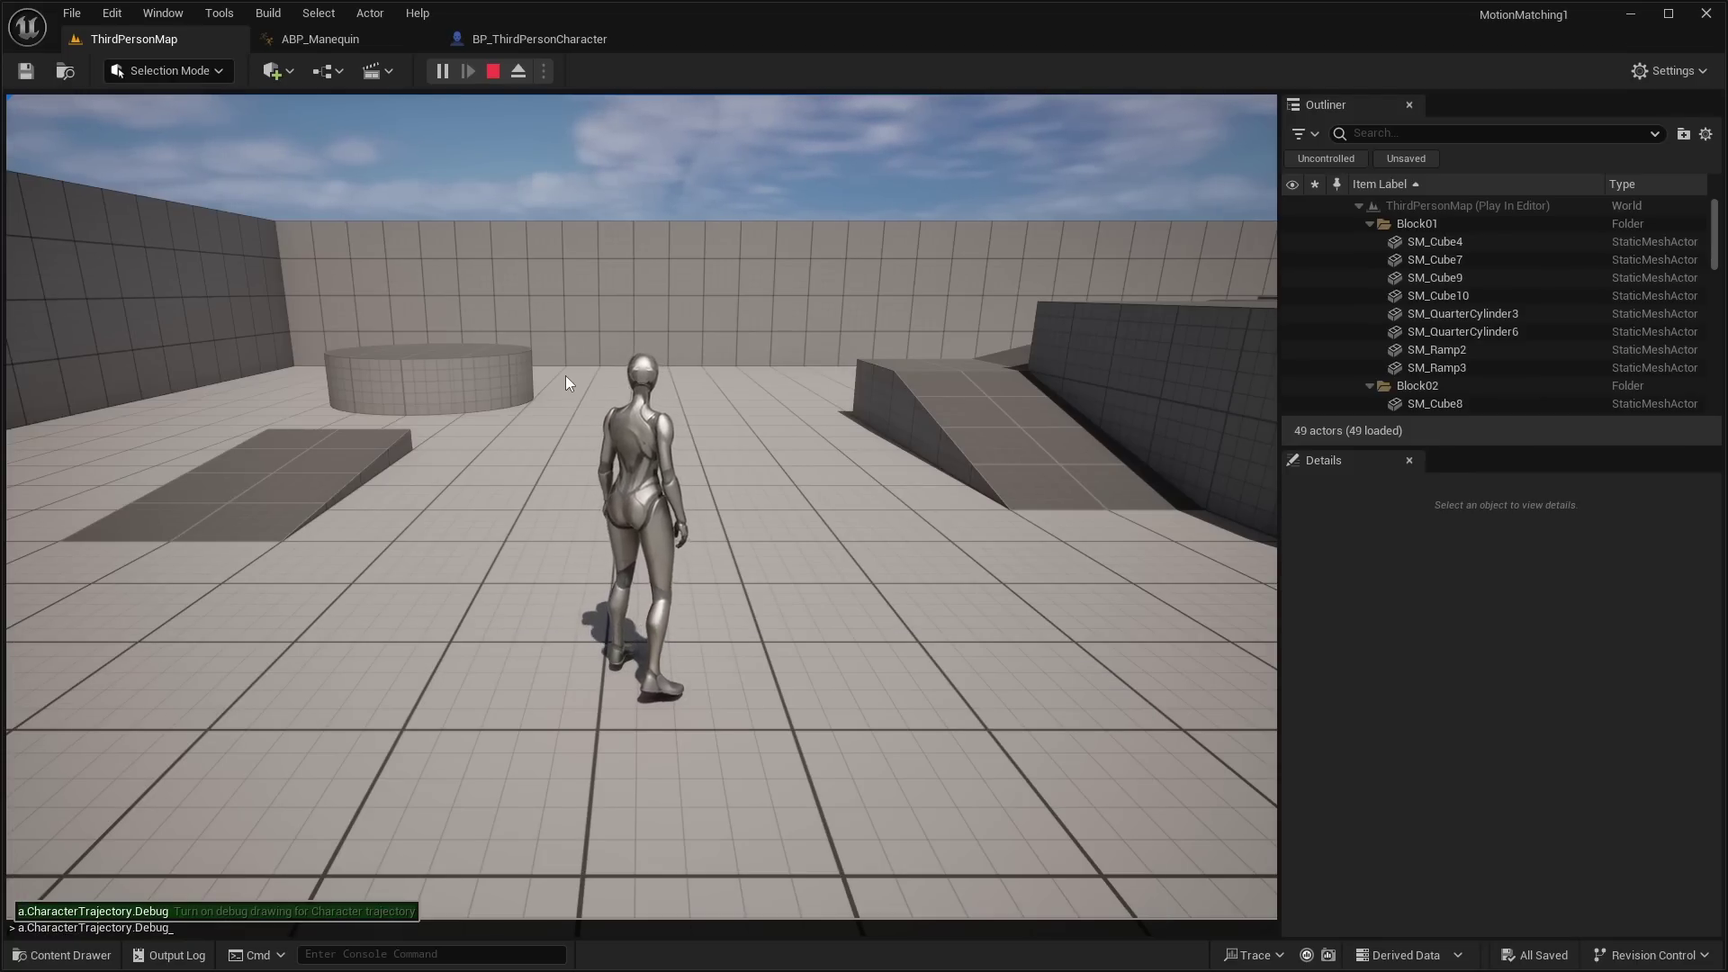
text(1)
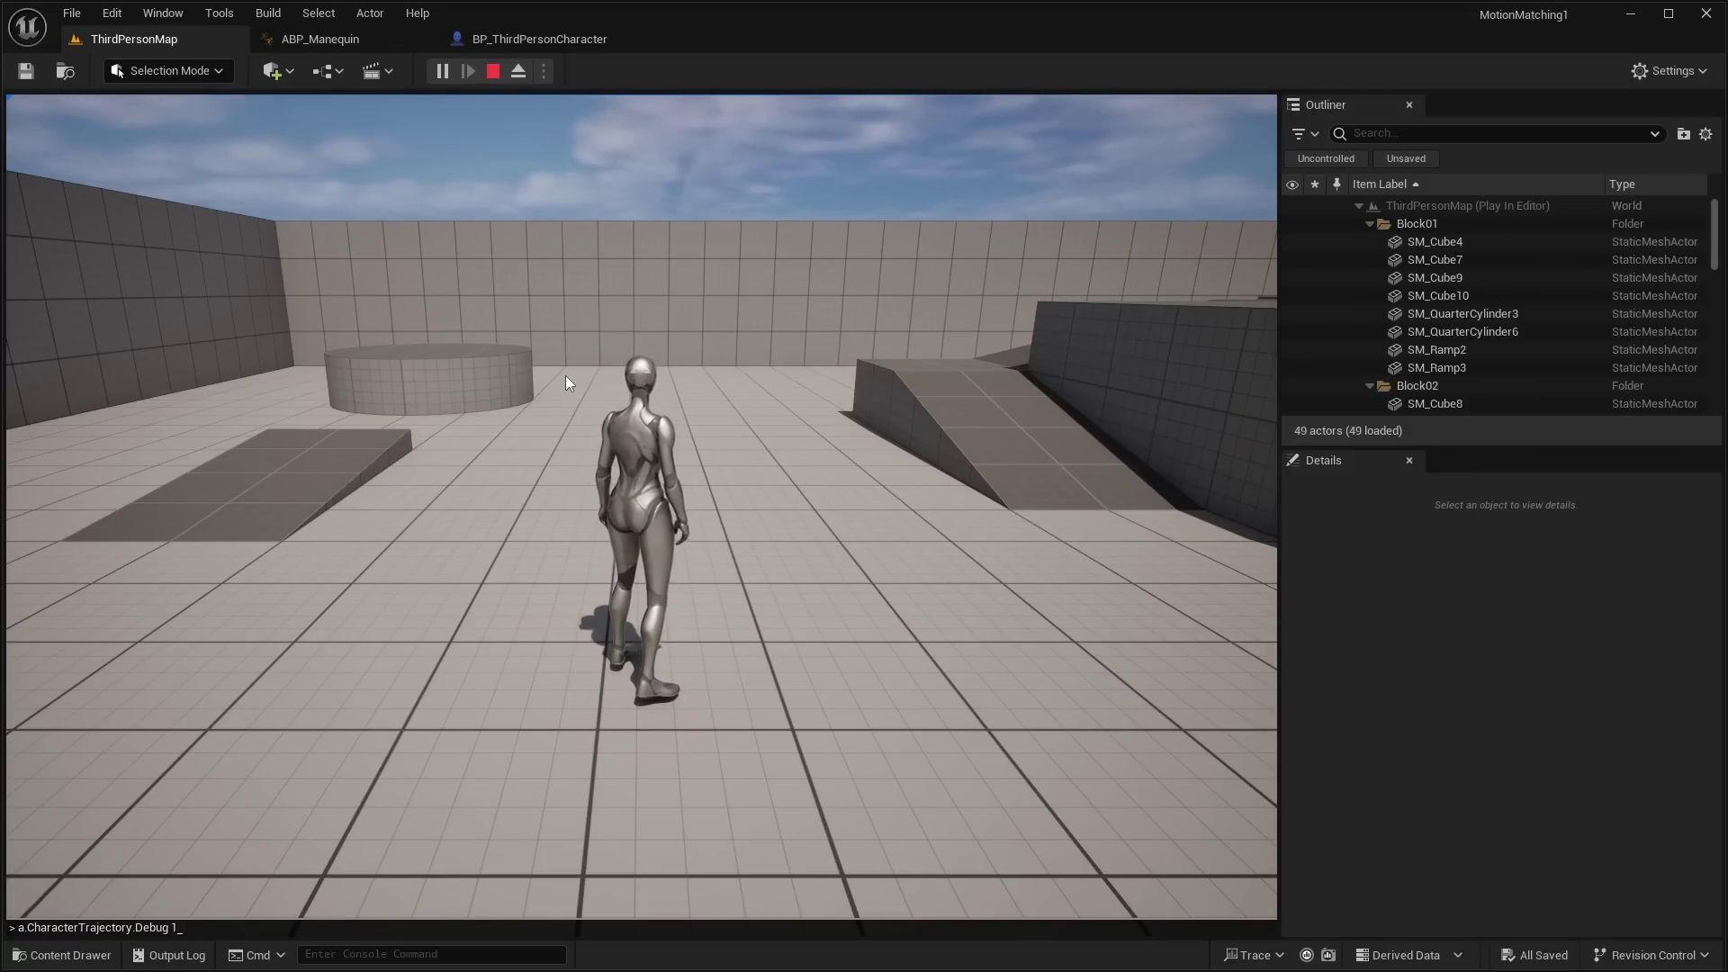
key(Return)
Step: Run the character forward, toward the cylinder, then sideways right, watching the trajectory curve
key(w)
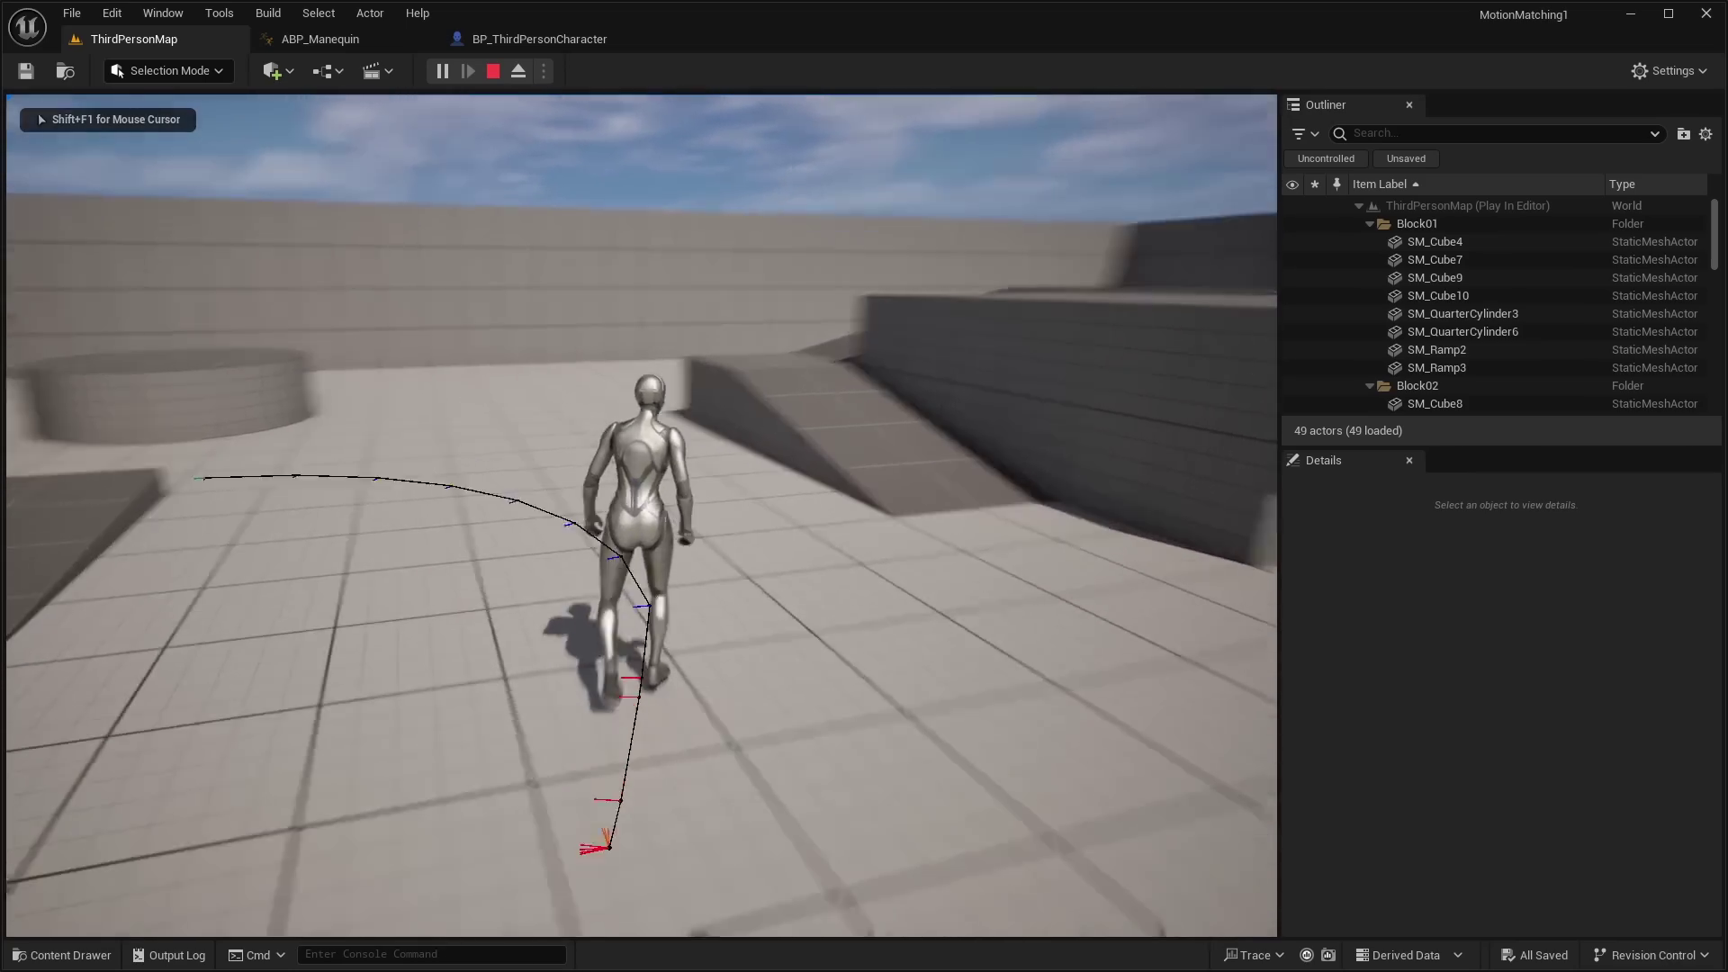
key(w)
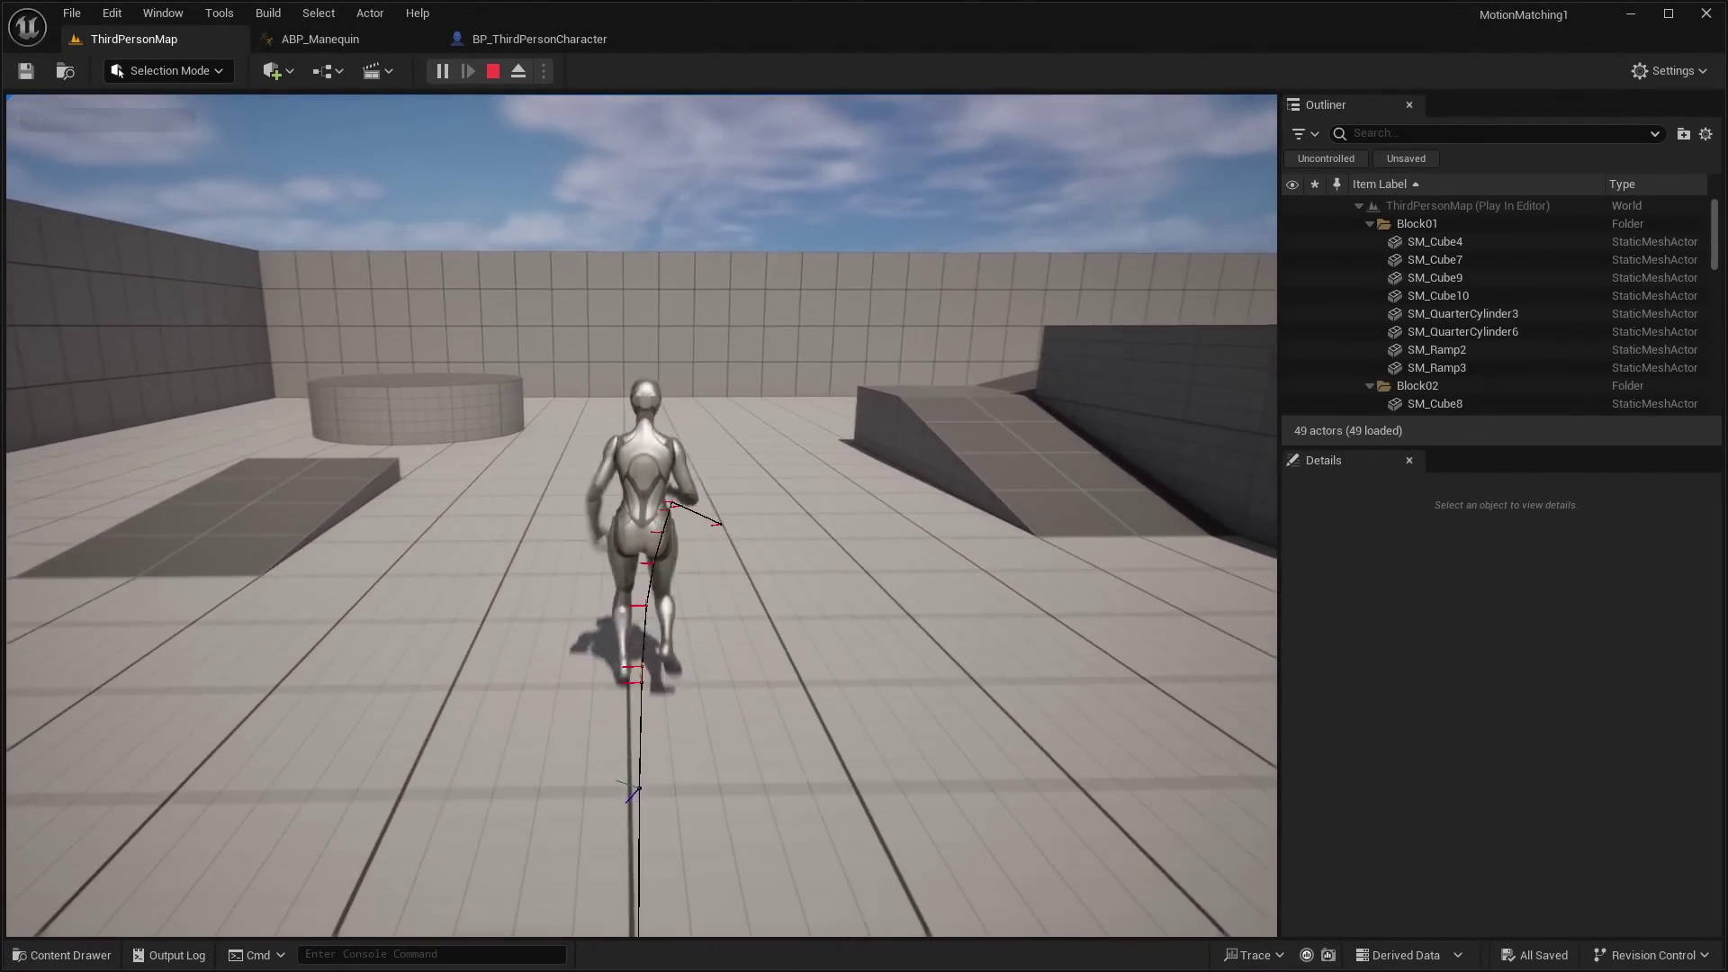
key(w)
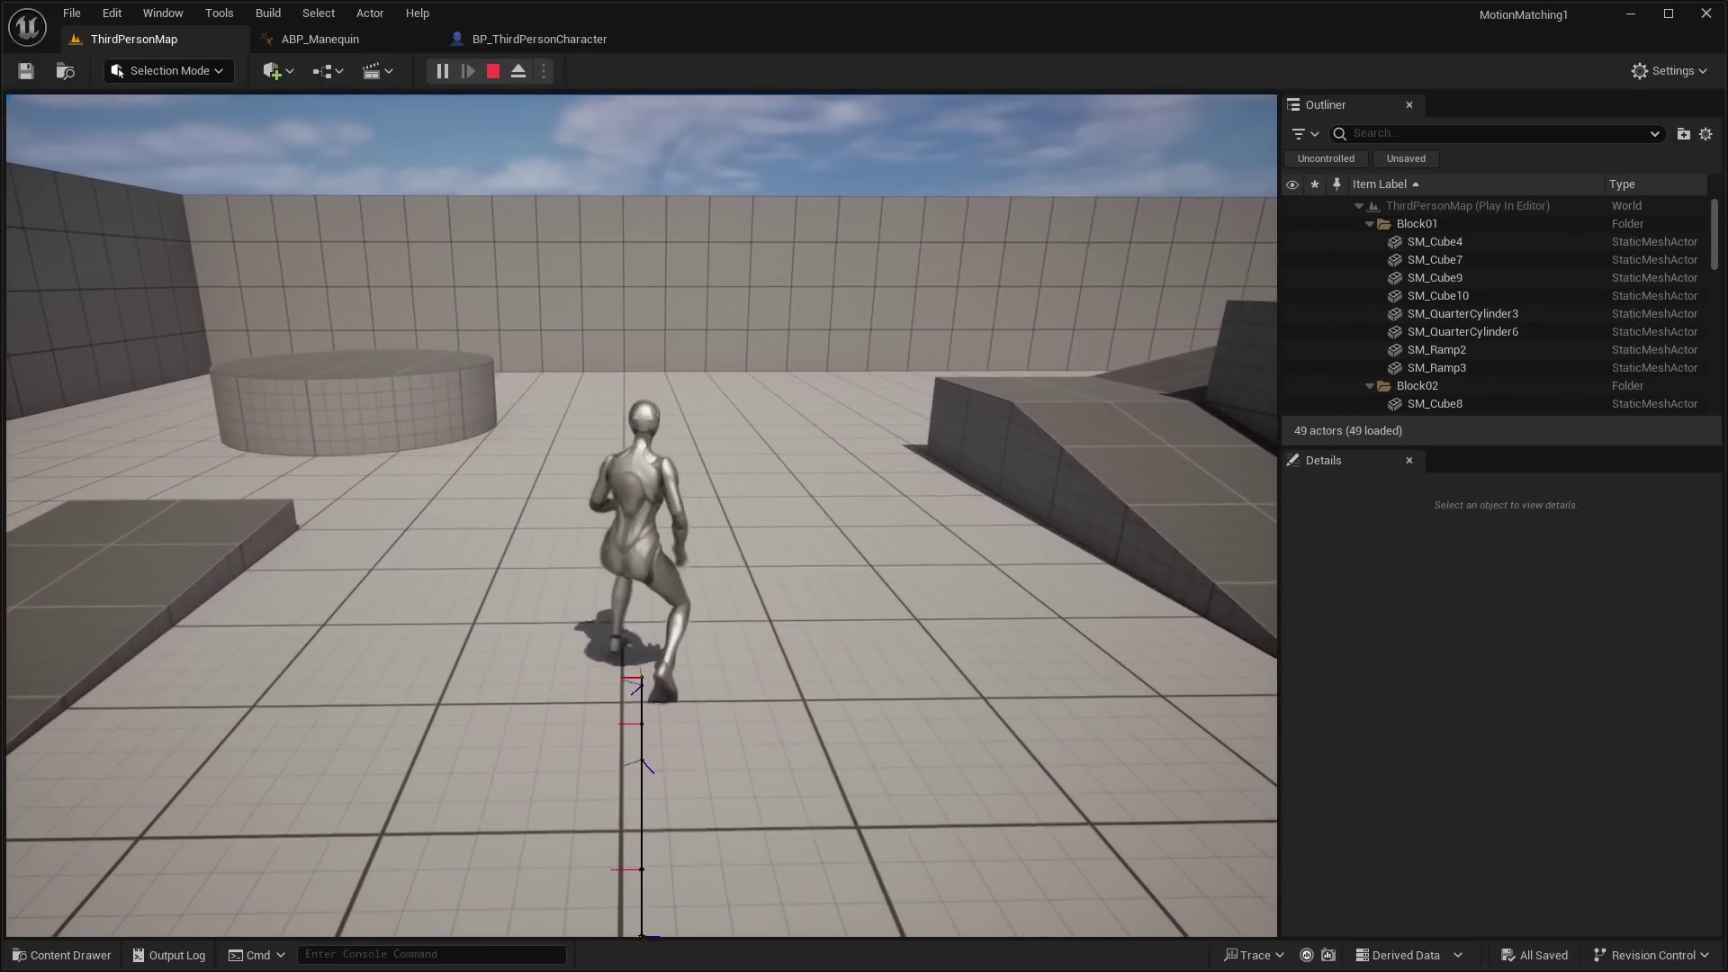
key(w)
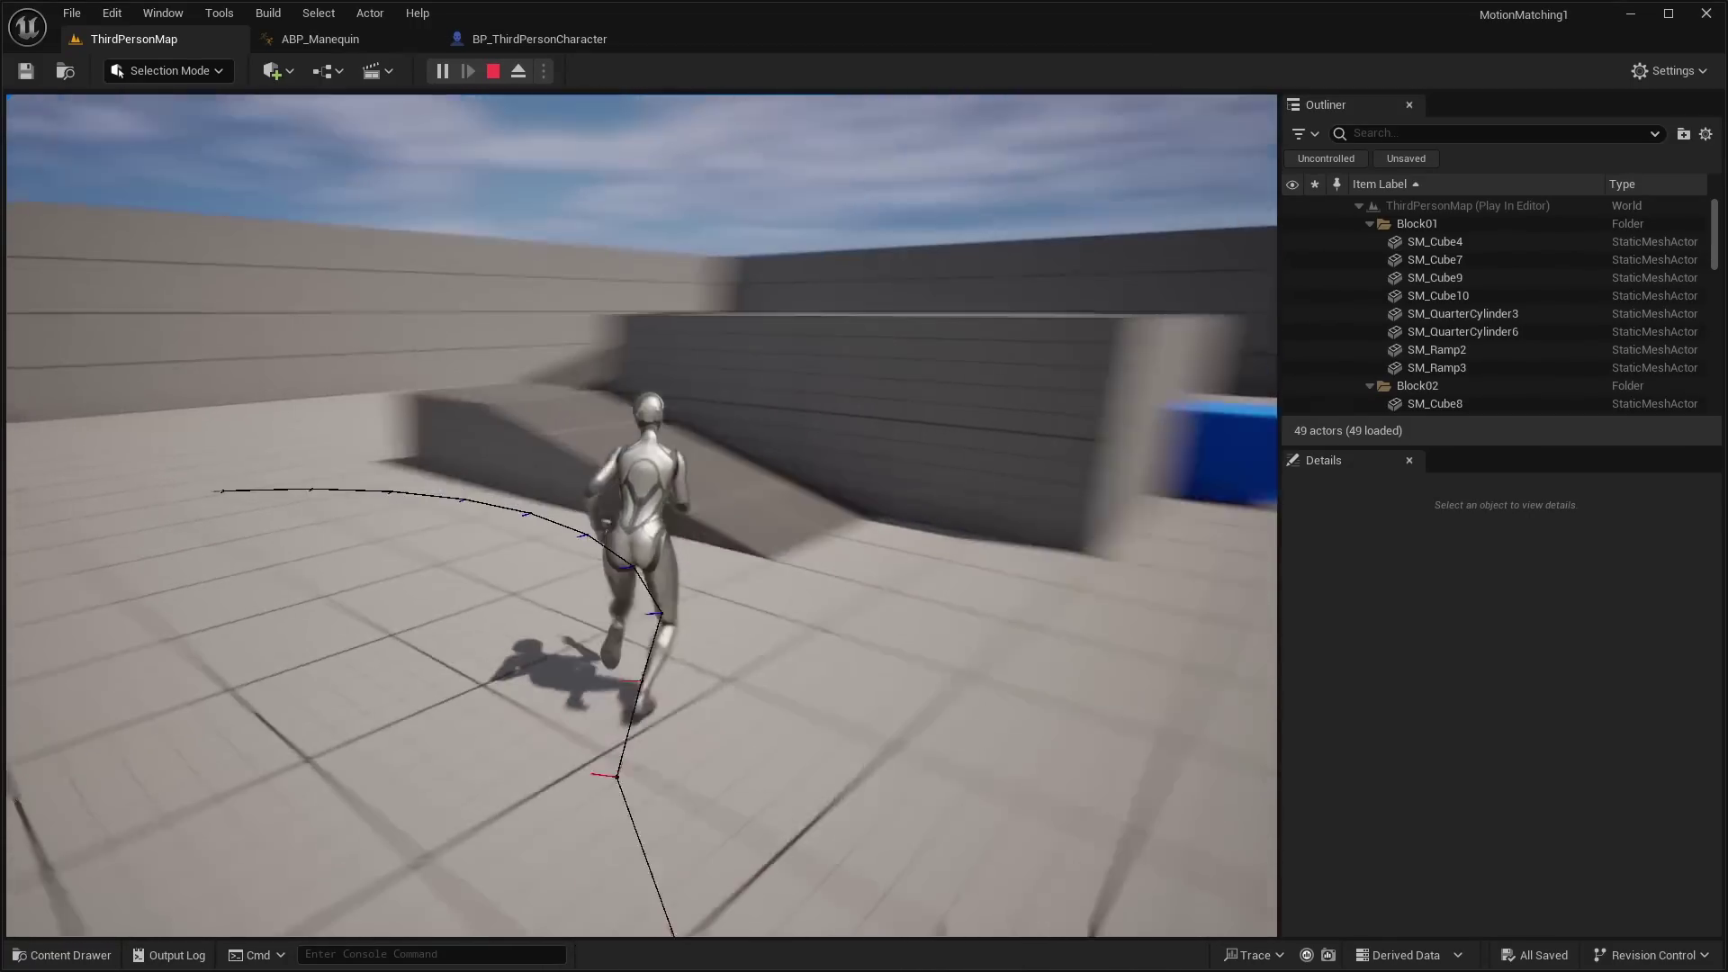
key(d)
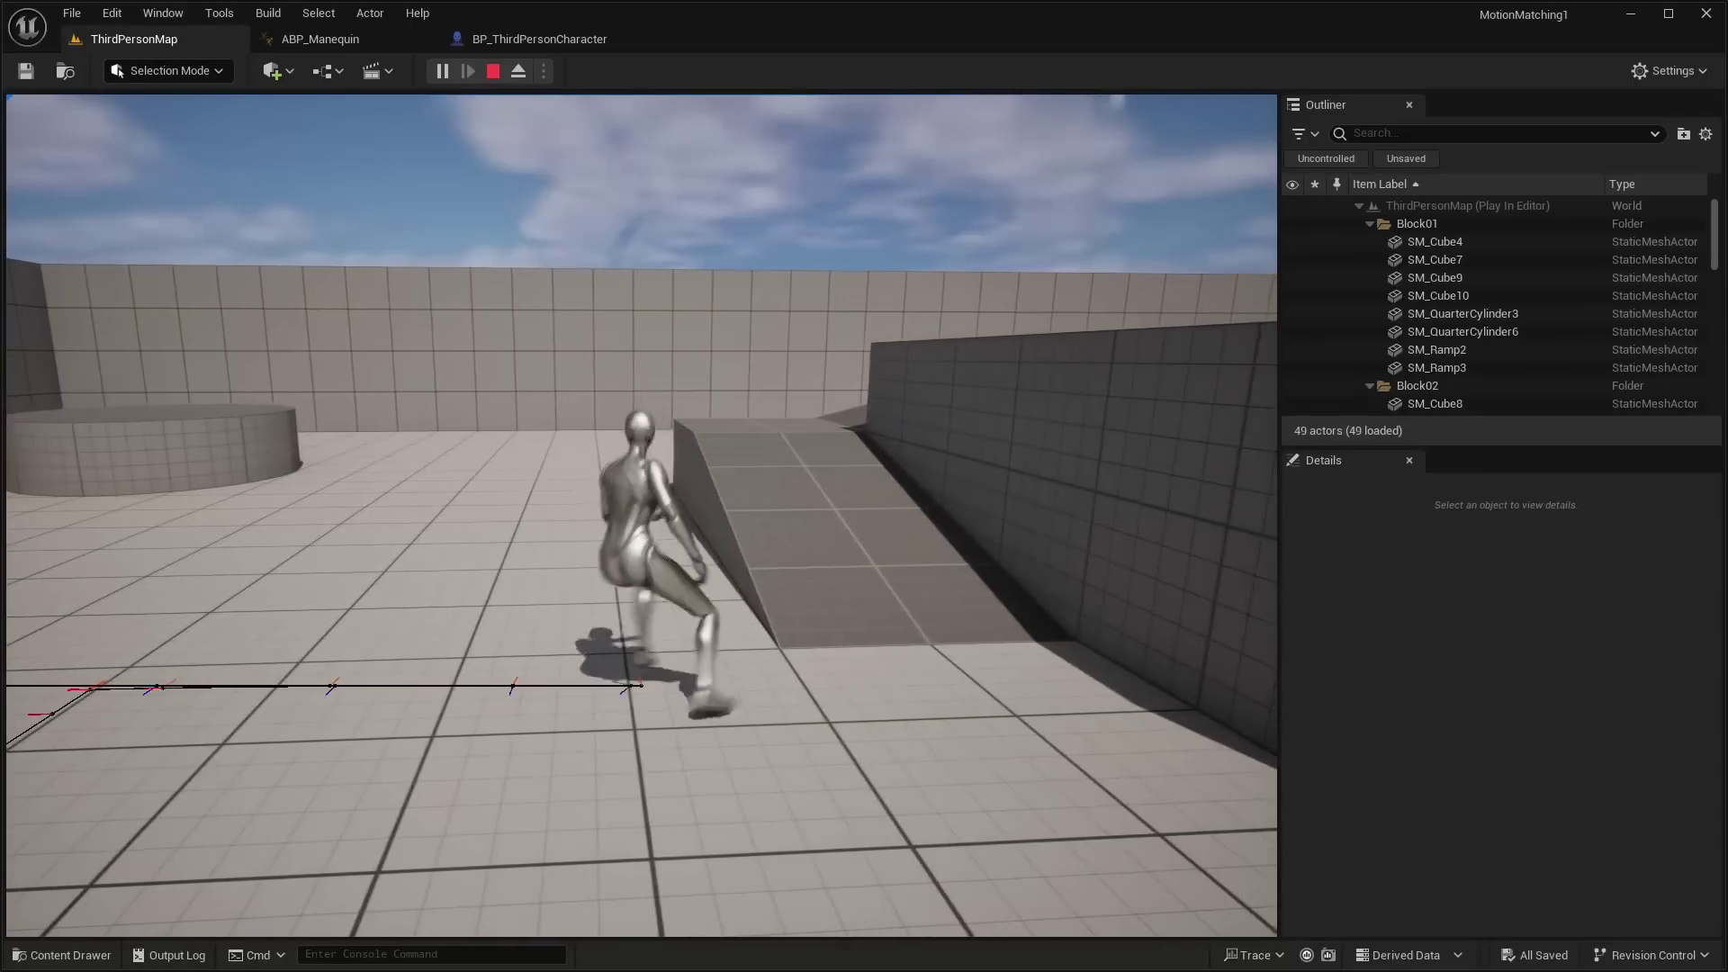
key(w)
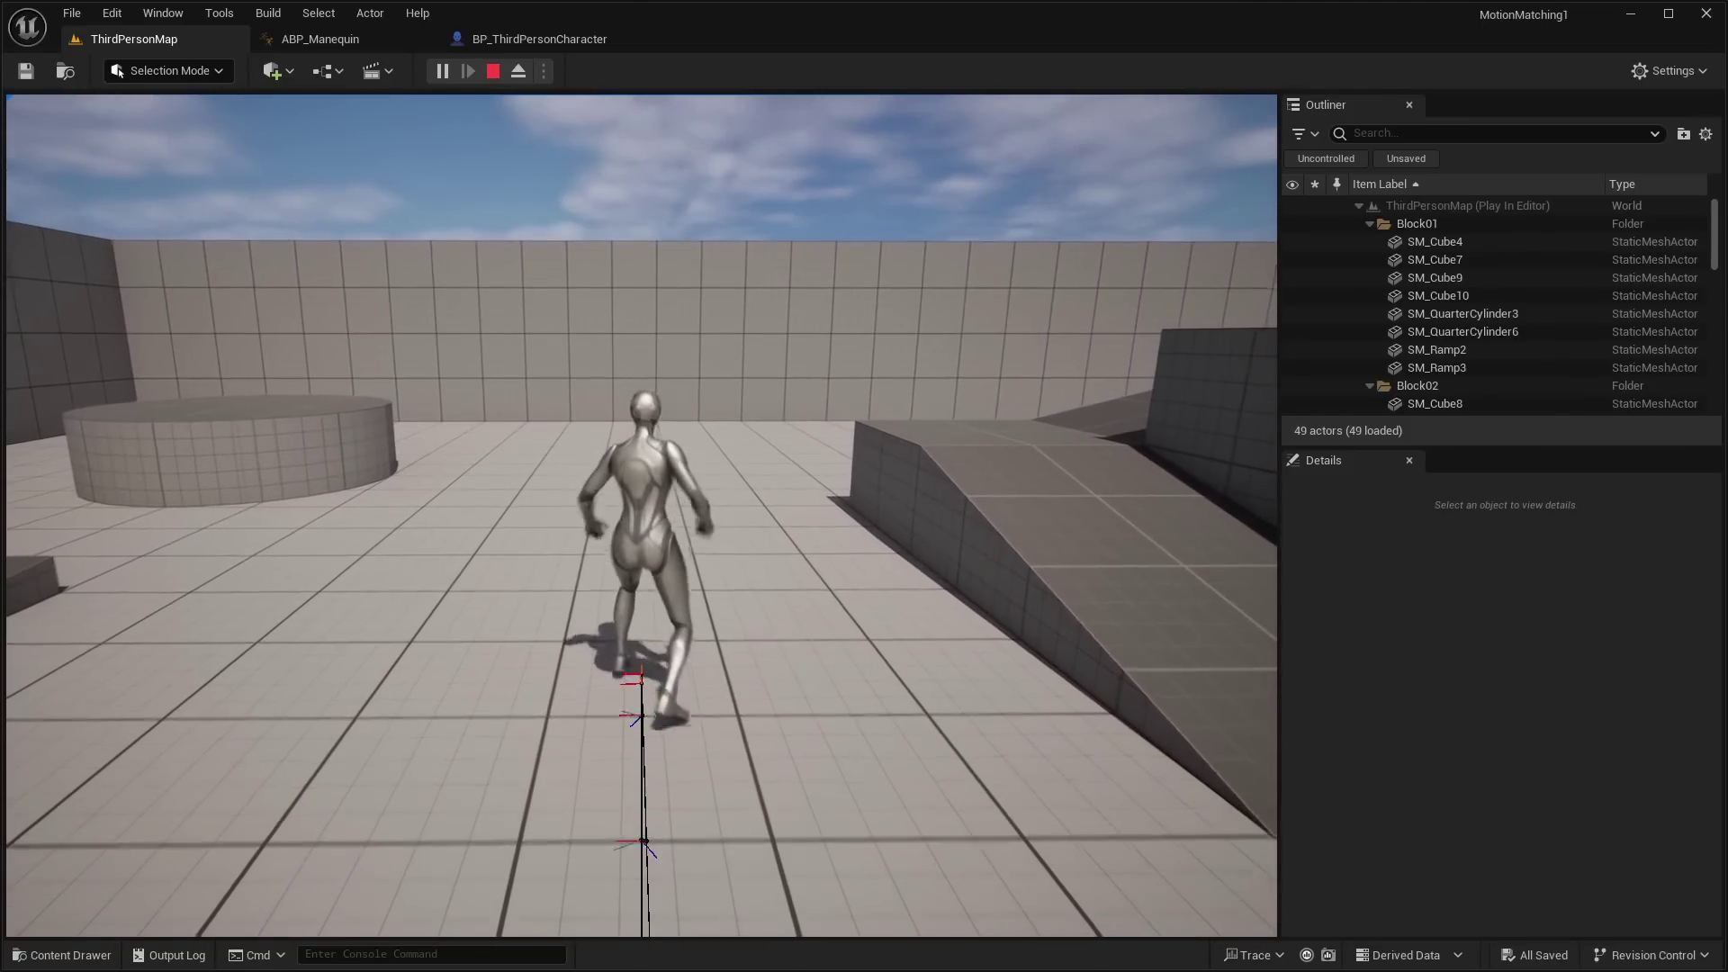
Step: Steer the character away from the camera, right, then left, as its trajectory line bends
key(w)
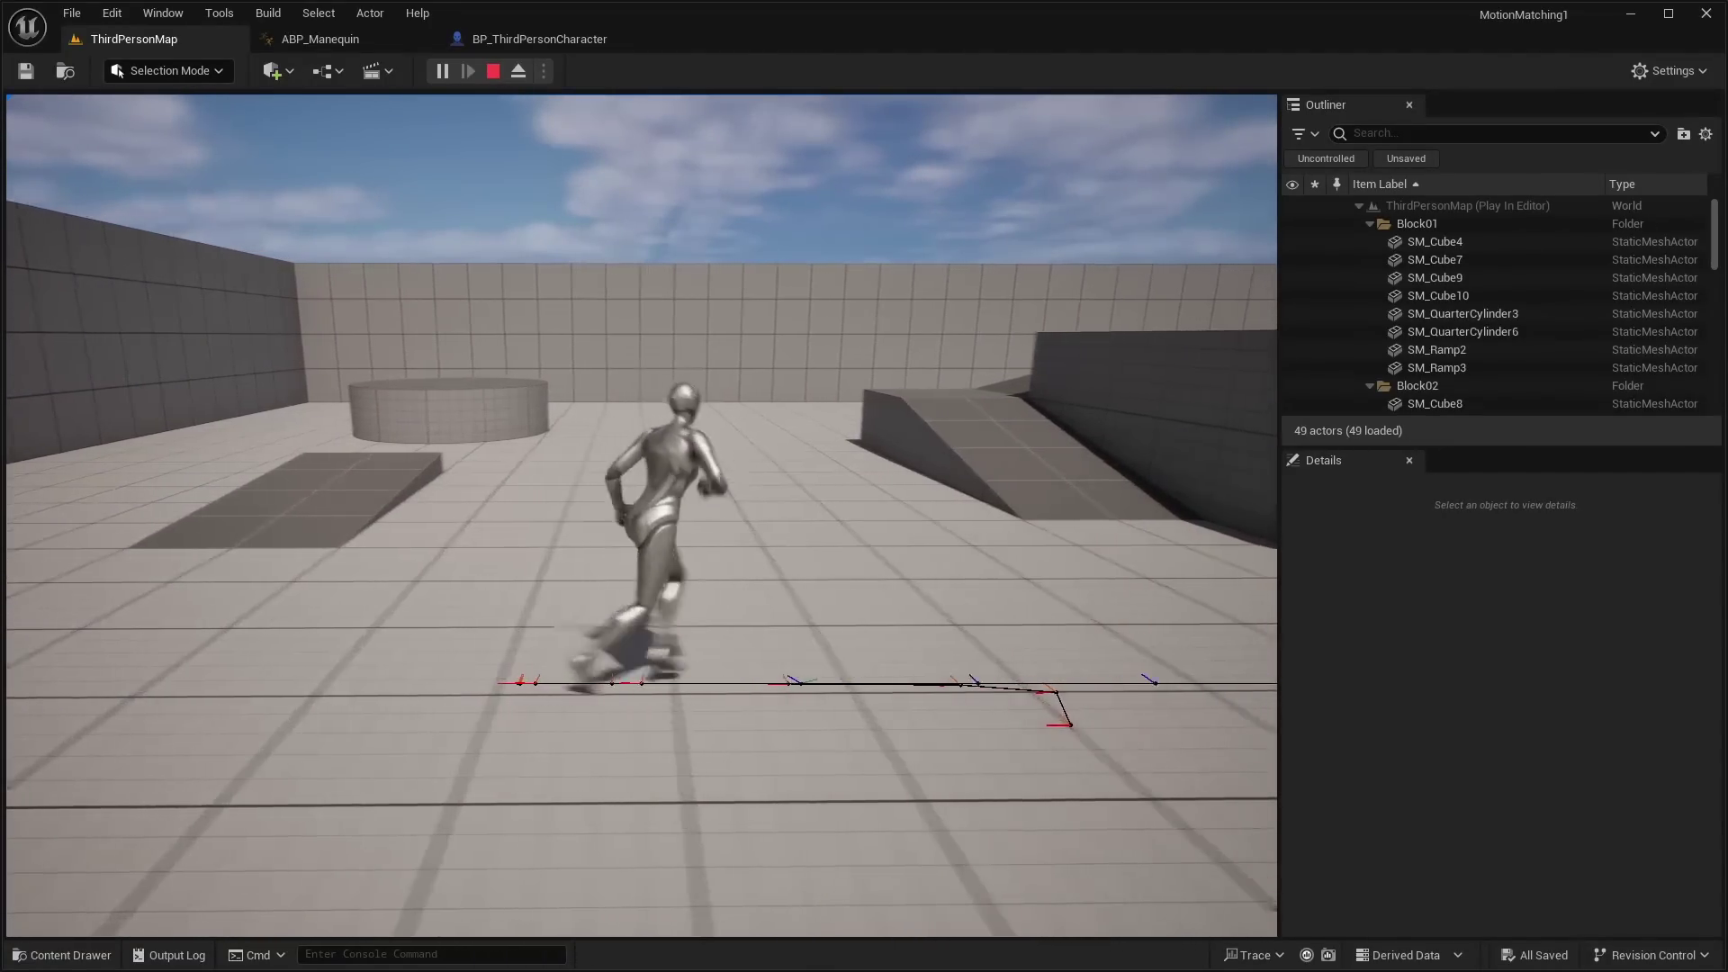
key(w)
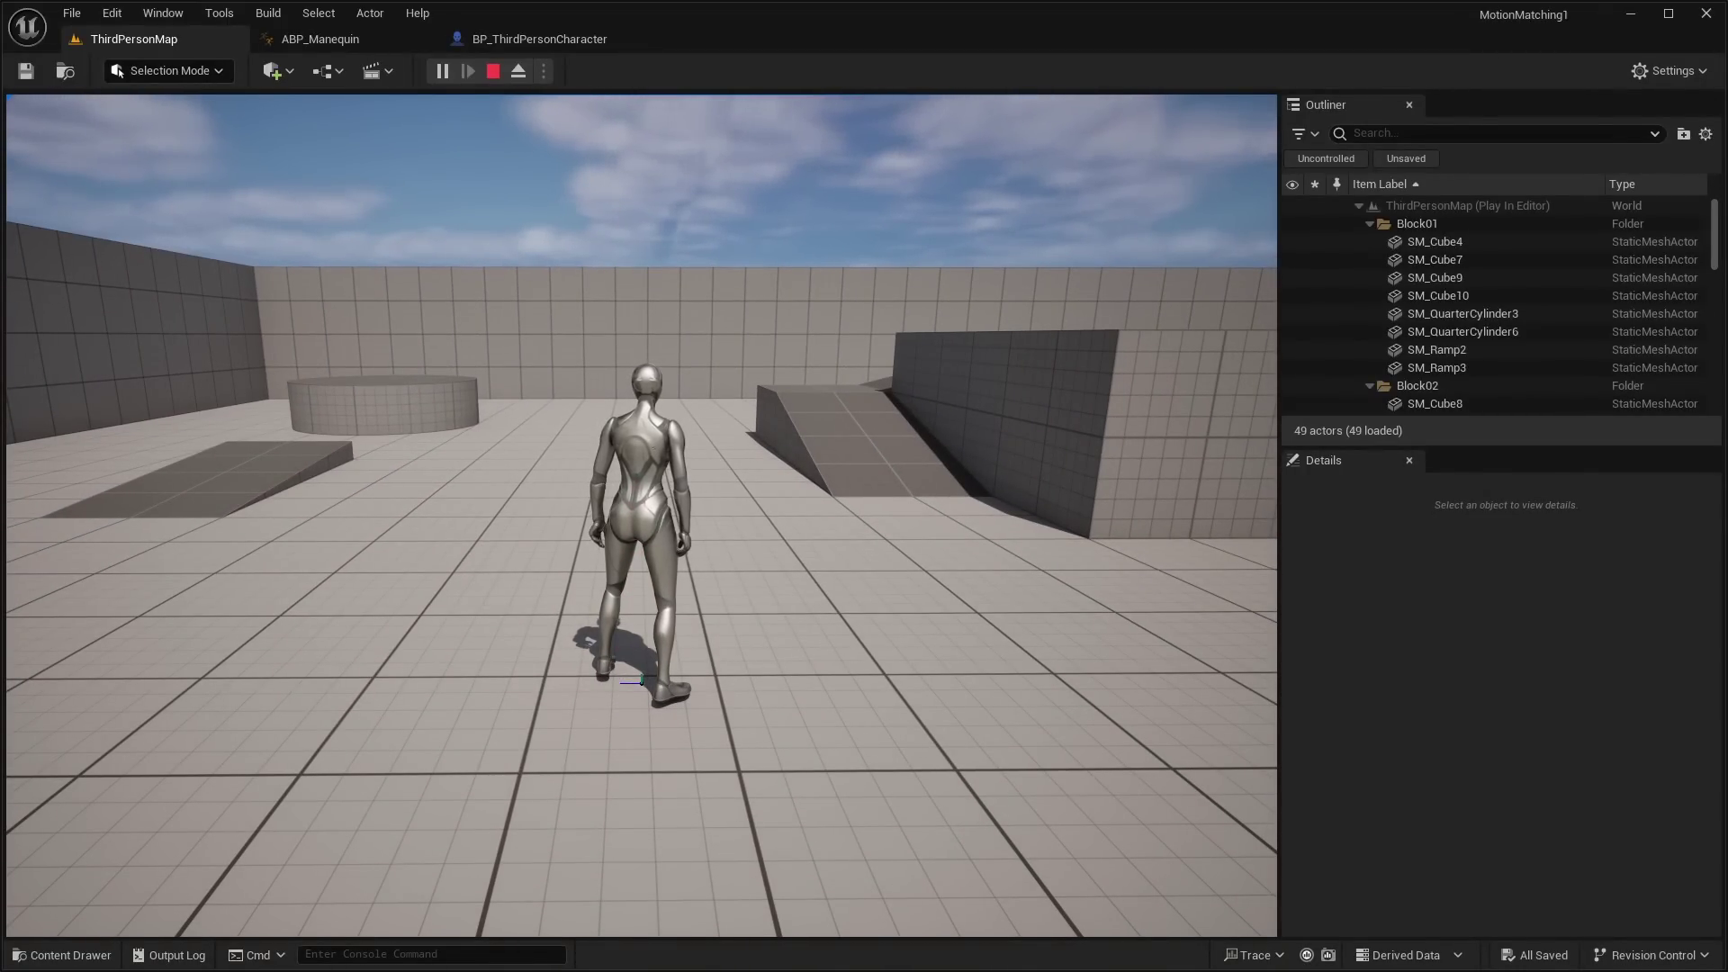
key(d)
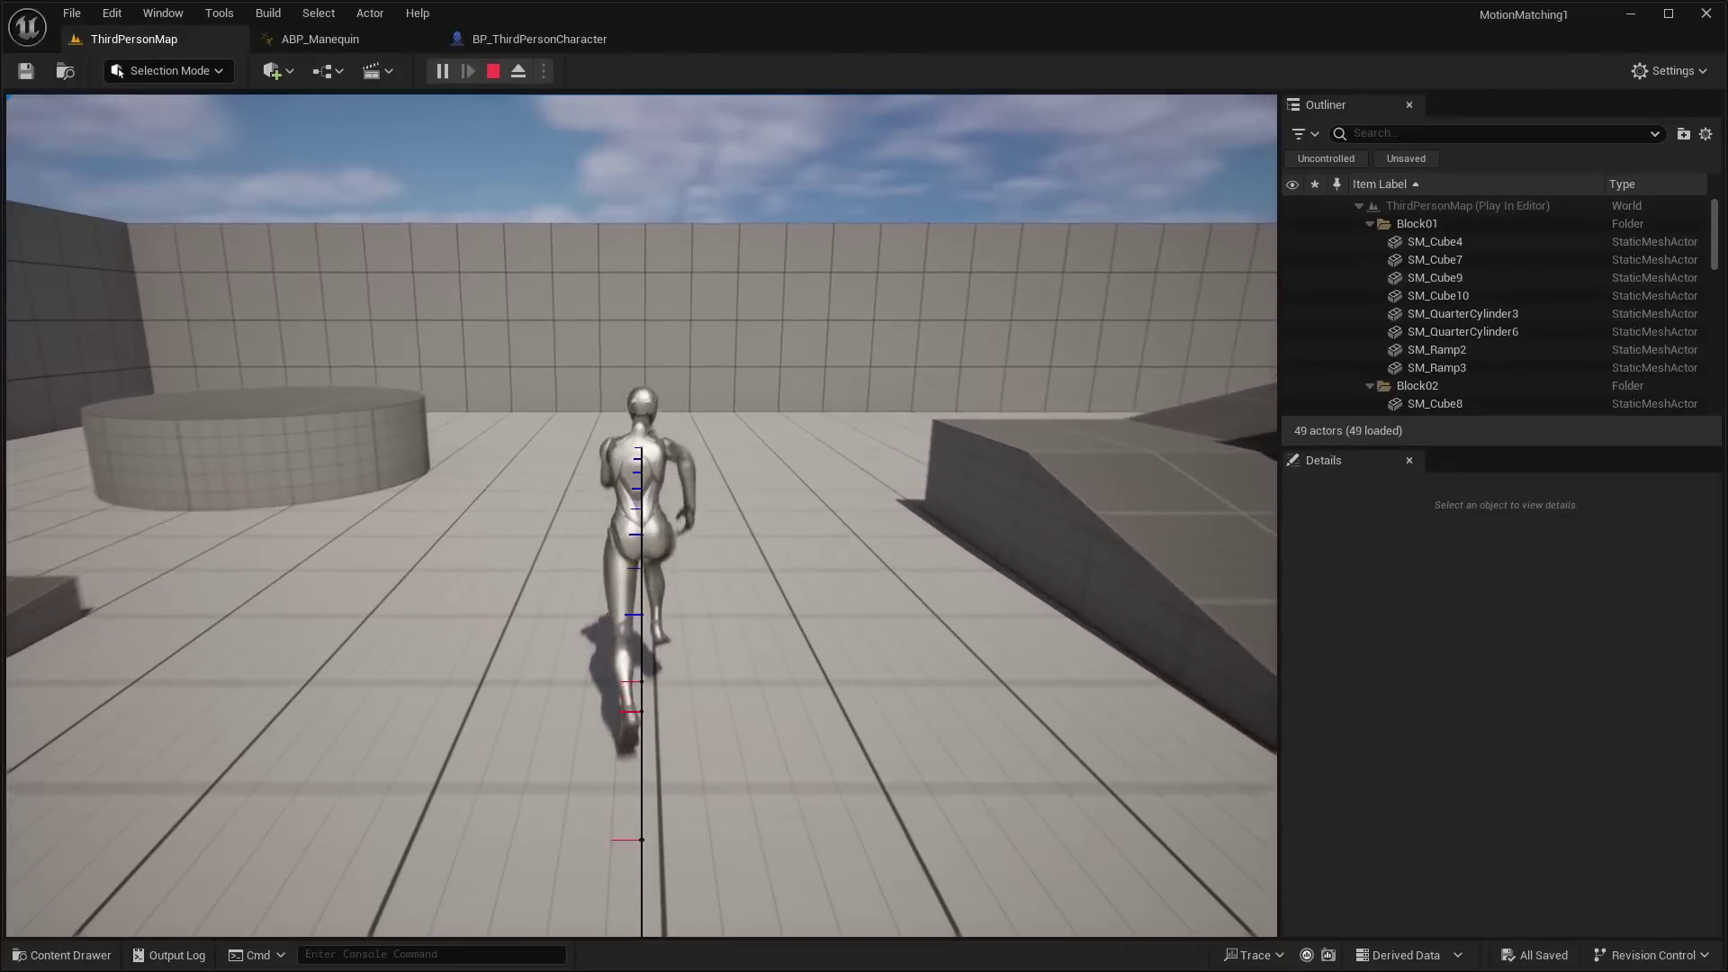
key(w)
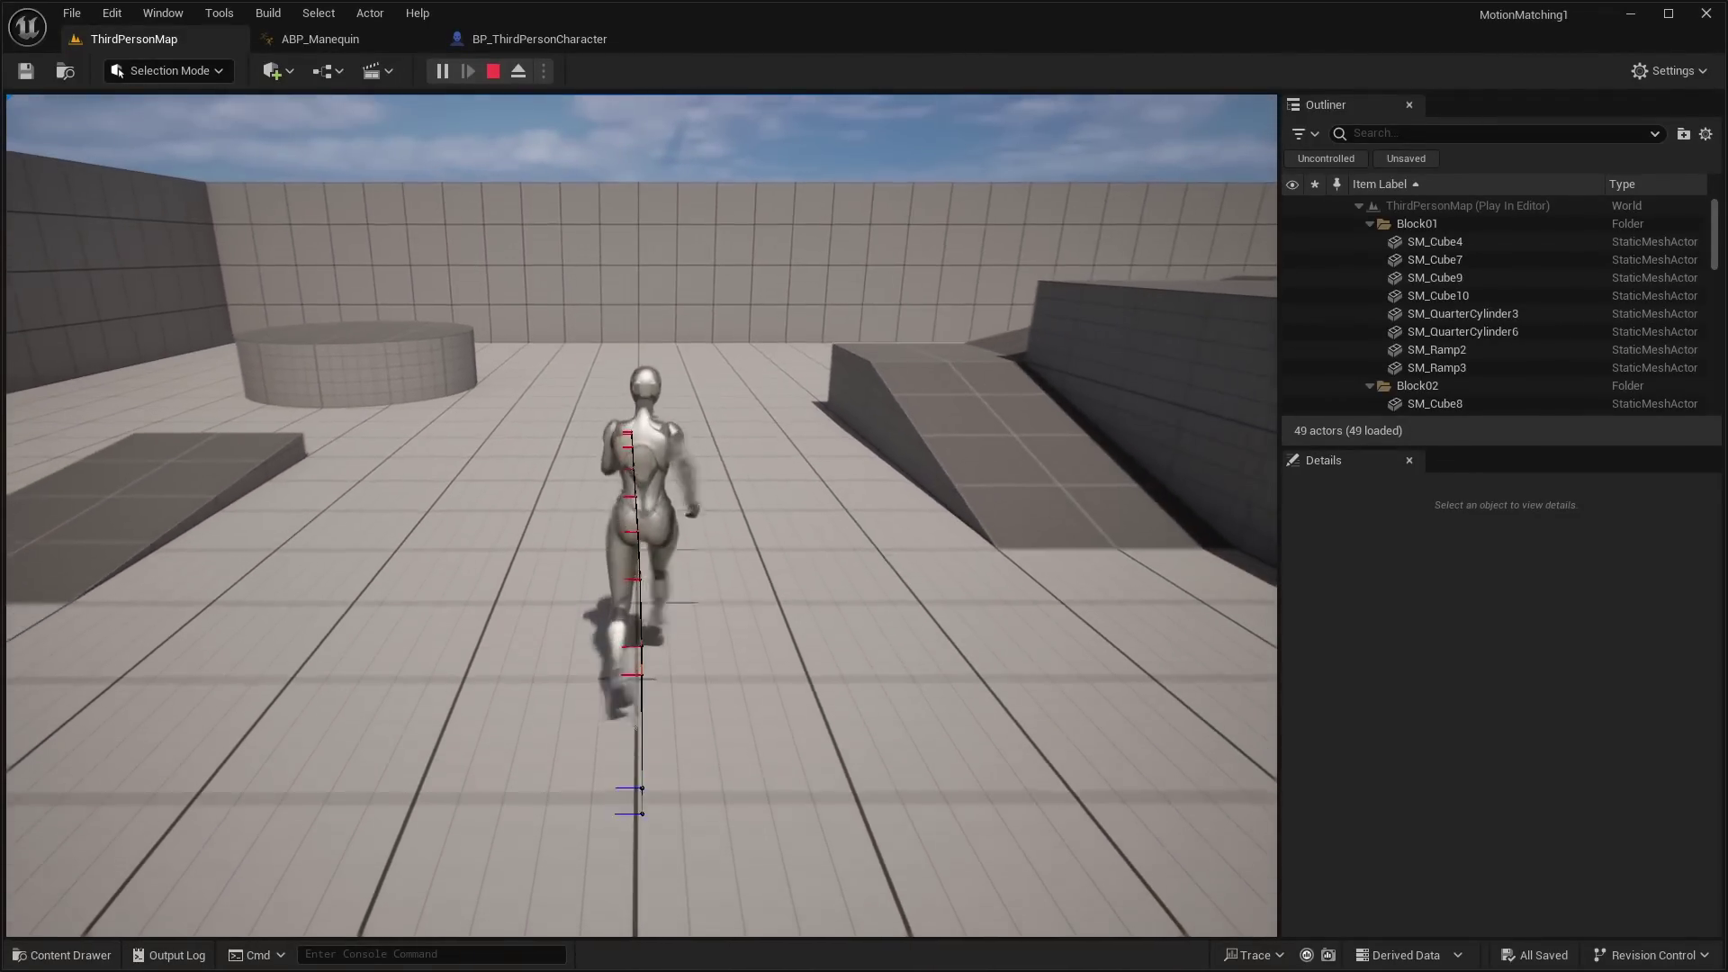
key(d)
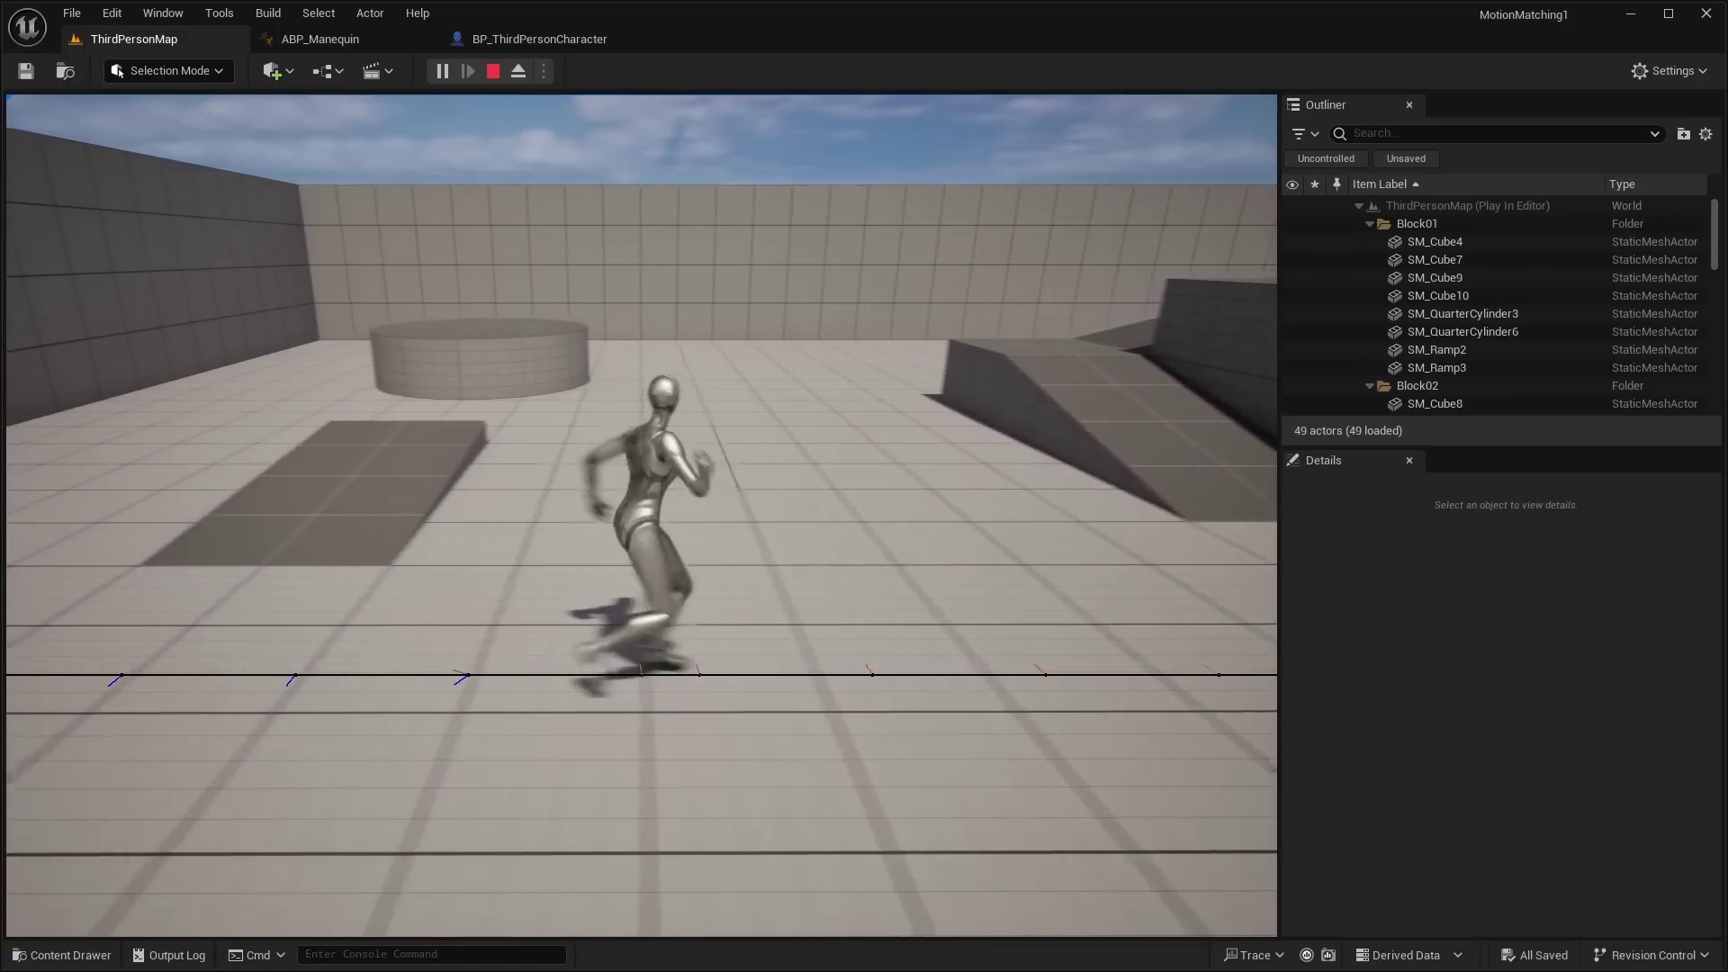
key(w)
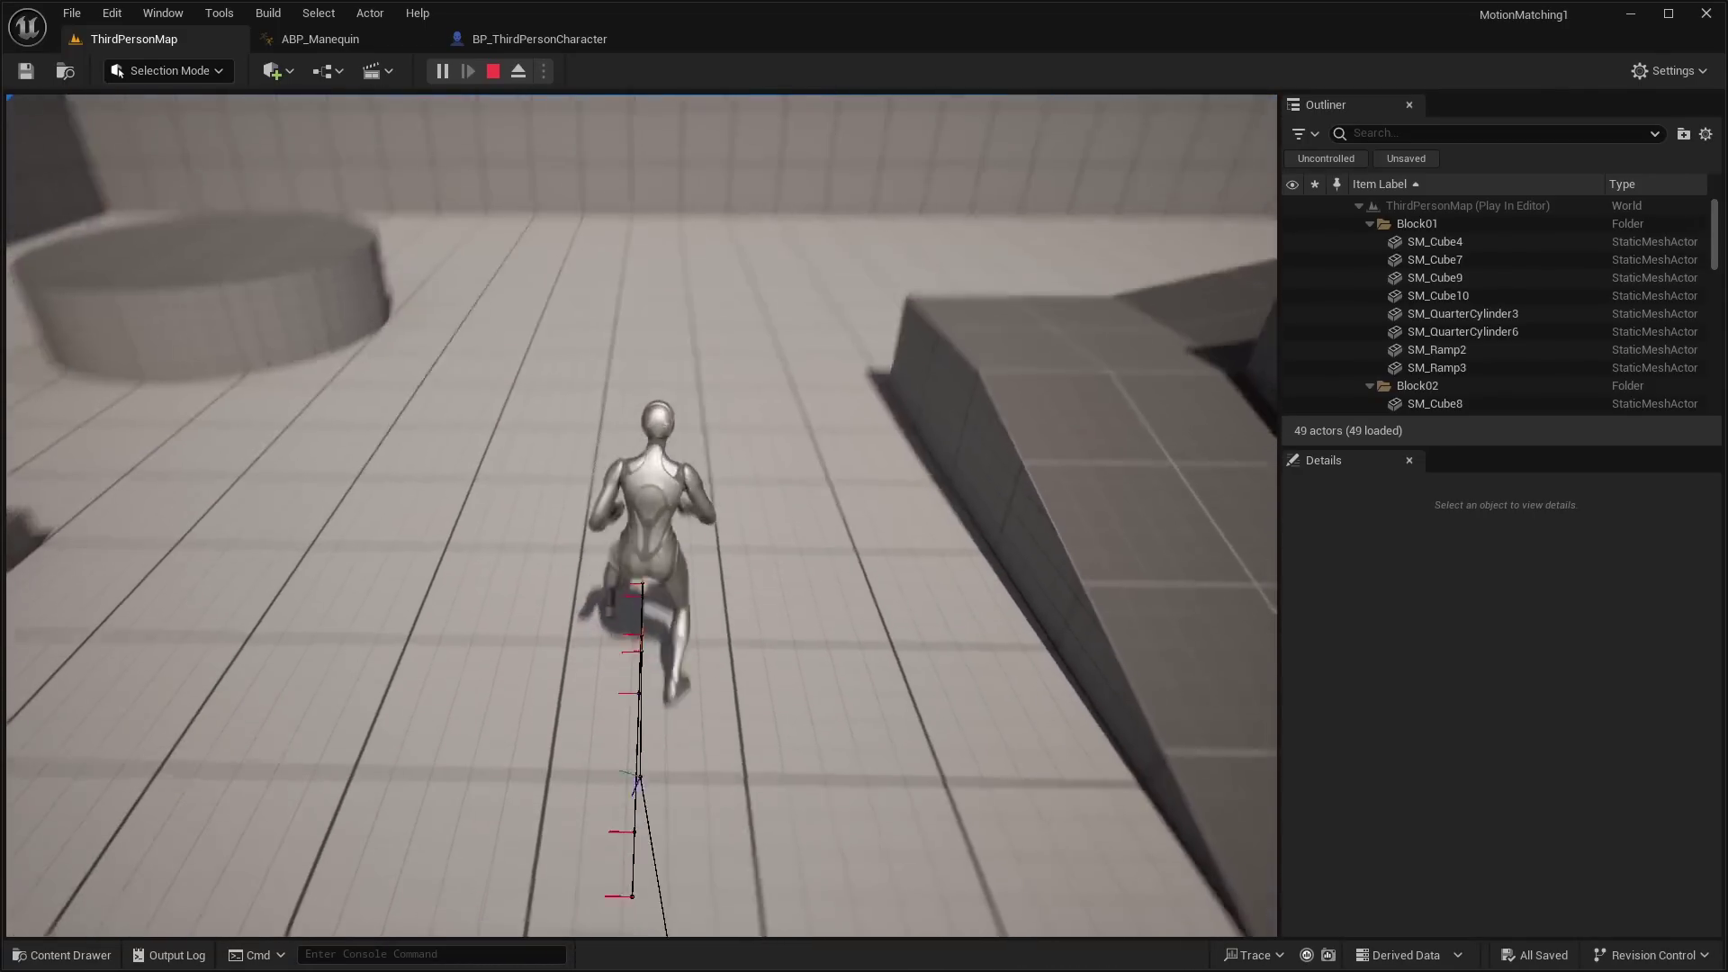
key(a)
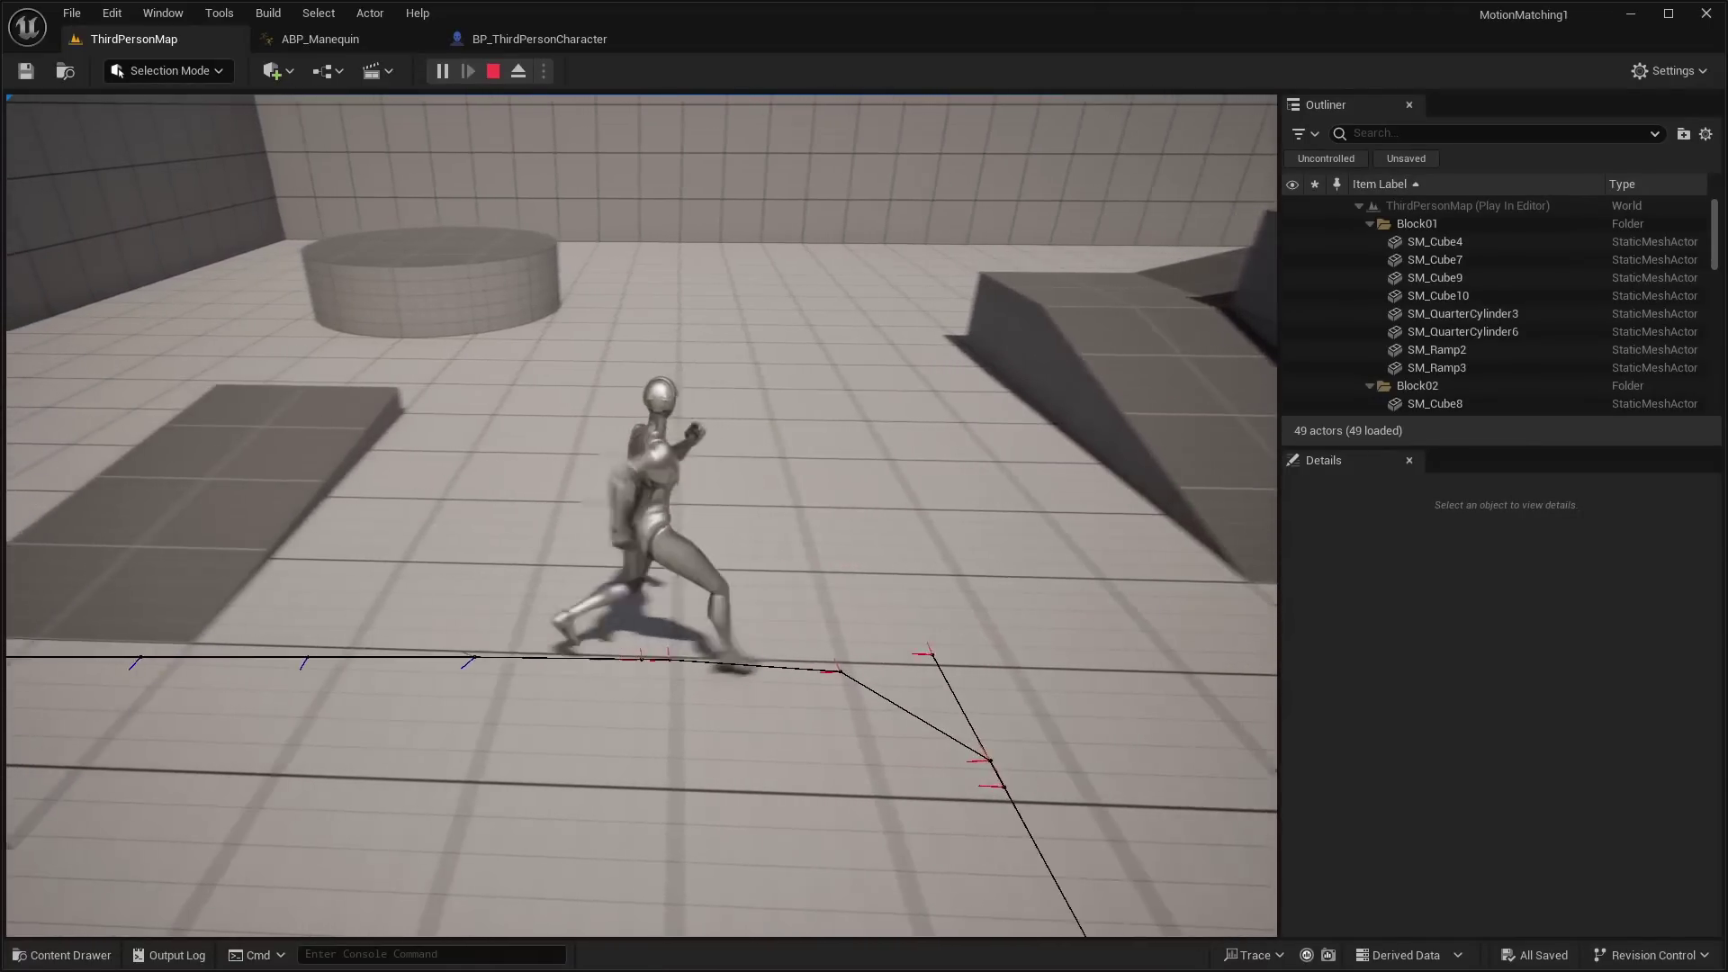
key(w)
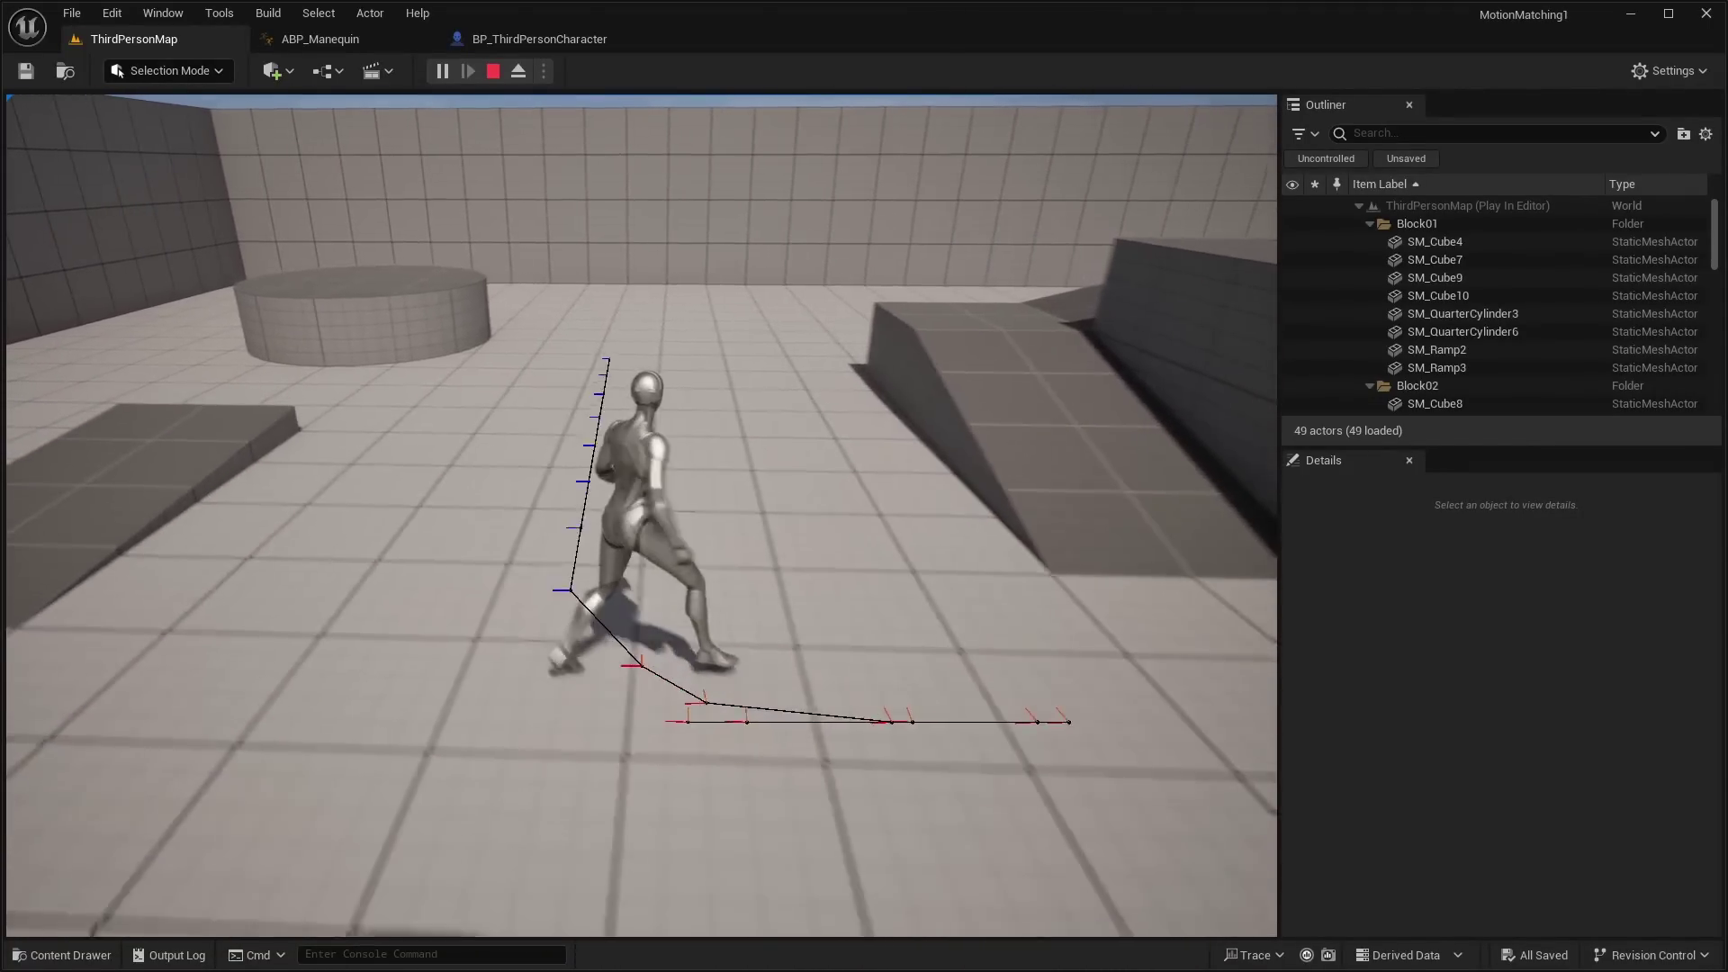